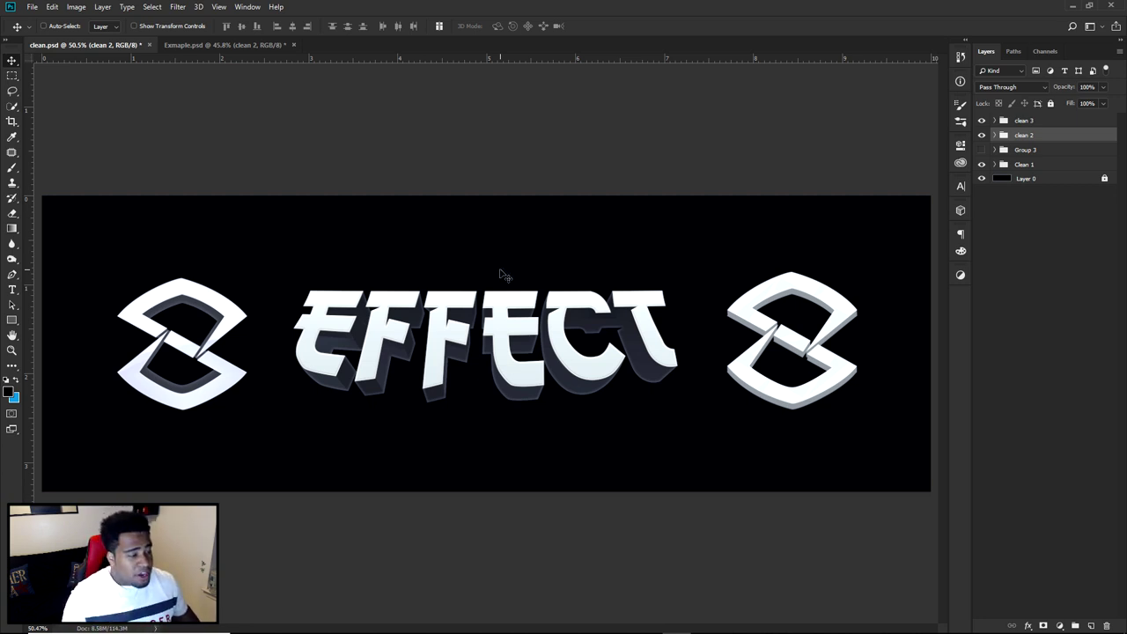
Examine the clean effect designs in clean.psd and compare them with the logo on the striped banner in Exmaple.psd
{"action": "scroll", "coordinate": [378, 370], "scroll_direction": "up", "scroll_amount": 3}
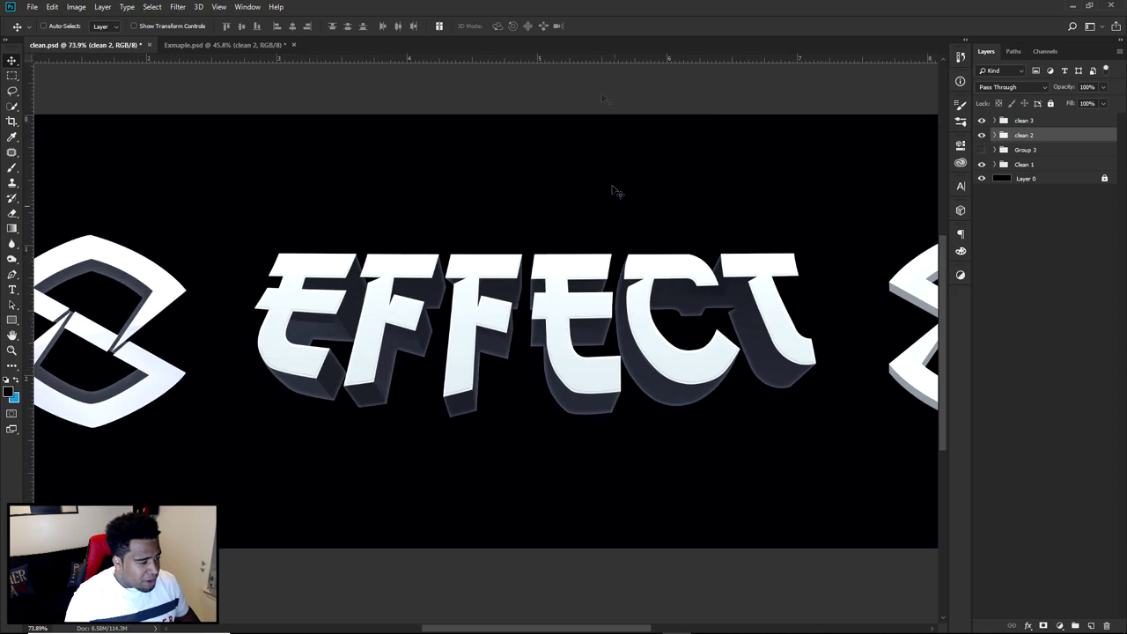
{"action": "left_click", "coordinate": [202, 44]}
{"action": "scroll", "coordinate": [619, 326], "scroll_direction": "up", "scroll_amount": 2}
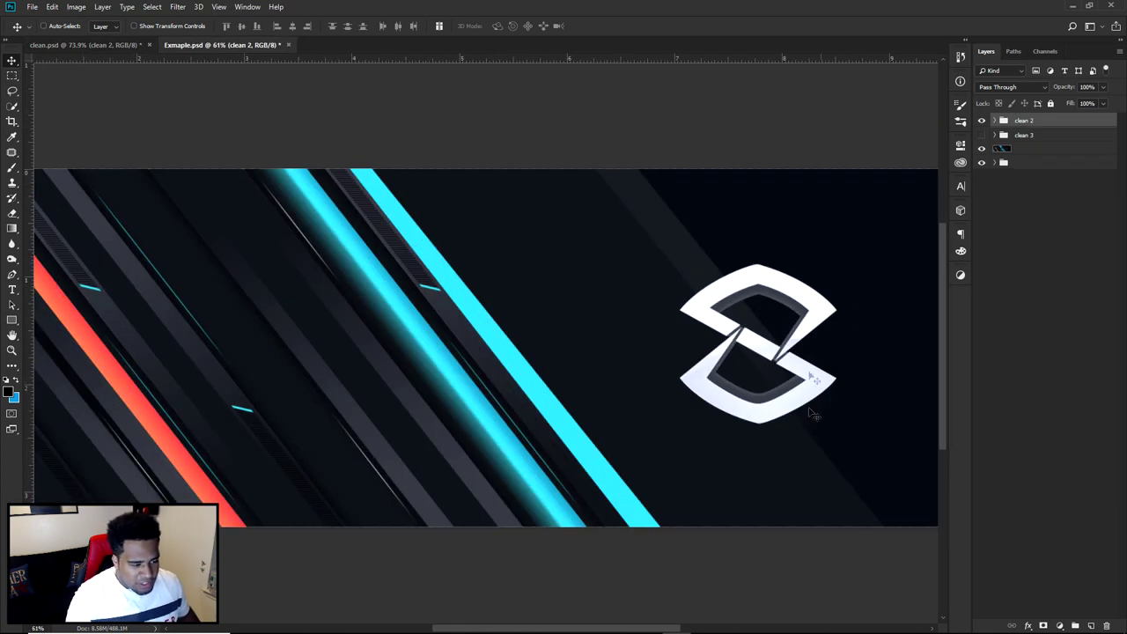
{"action": "left_click", "coordinate": [84, 45]}
{"action": "scroll", "coordinate": [411, 352], "scroll_direction": "down", "scroll_amount": 3}
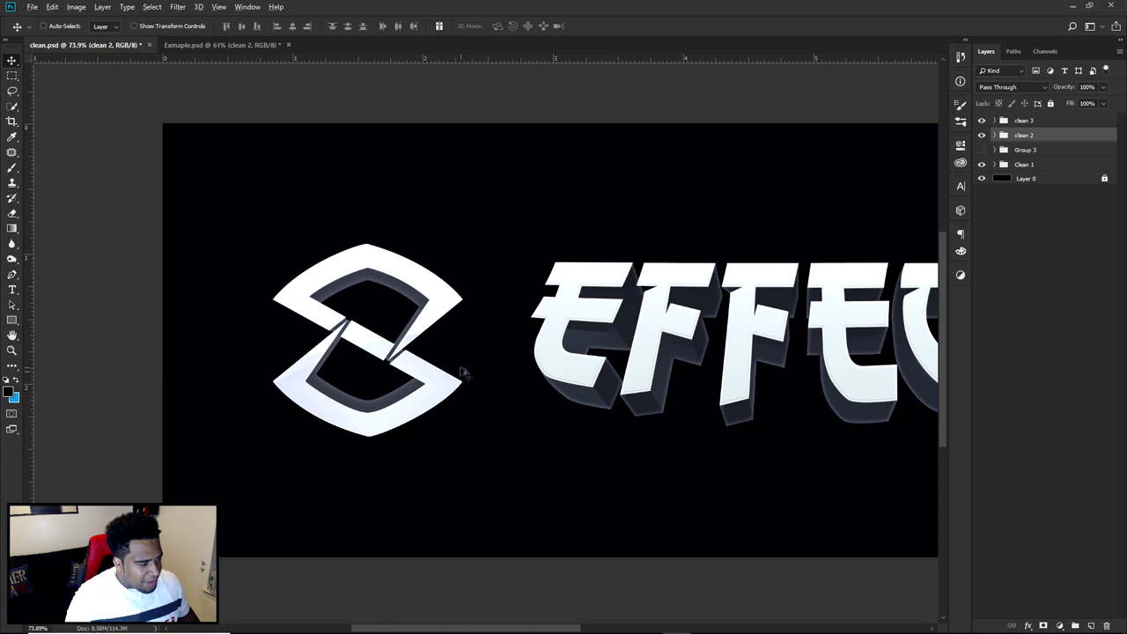
{"action": "left_click", "coordinate": [234, 48]}
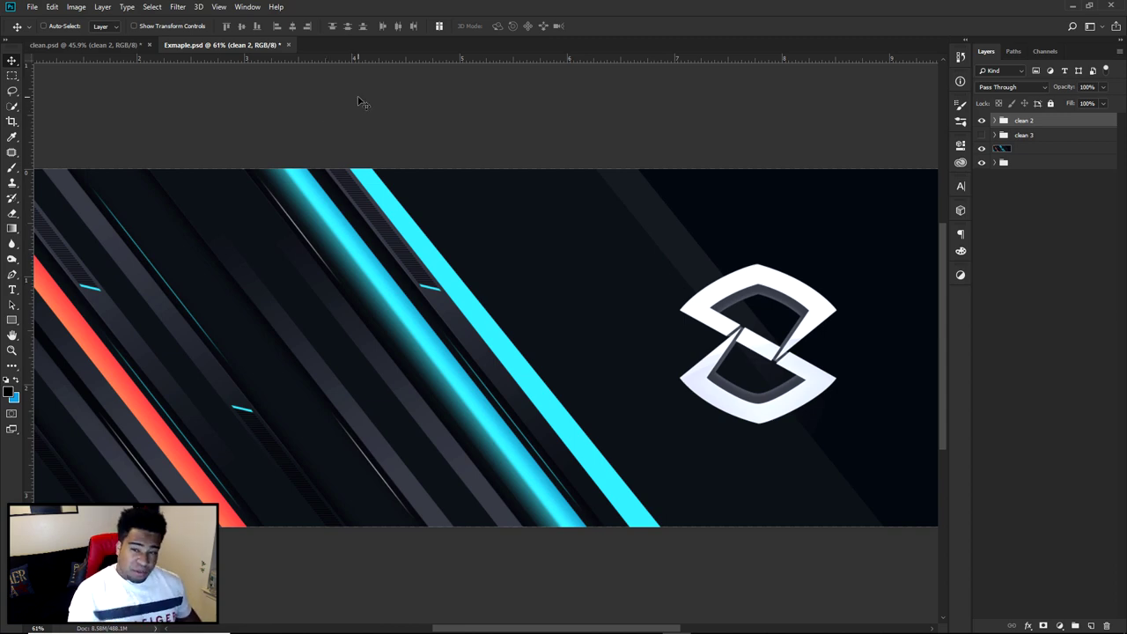
Move the clean 2 logo onto the cyan stripes mid-banner, and make clean 3 visible in place of clean 2
{"action": "scroll", "coordinate": [782, 329], "scroll_direction": "down", "scroll_amount": 3}
{"action": "left_click_drag", "start_coordinate": [779, 375], "coordinate": [540, 384]}
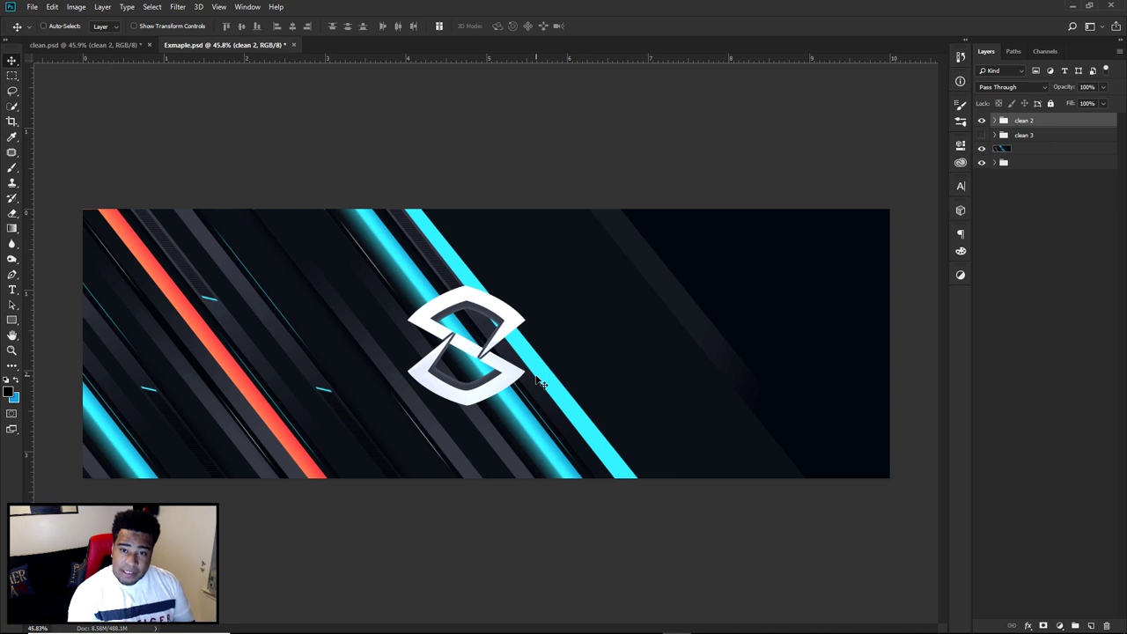
{"action": "left_click", "coordinate": [982, 135]}
{"action": "left_click", "coordinate": [982, 120]}
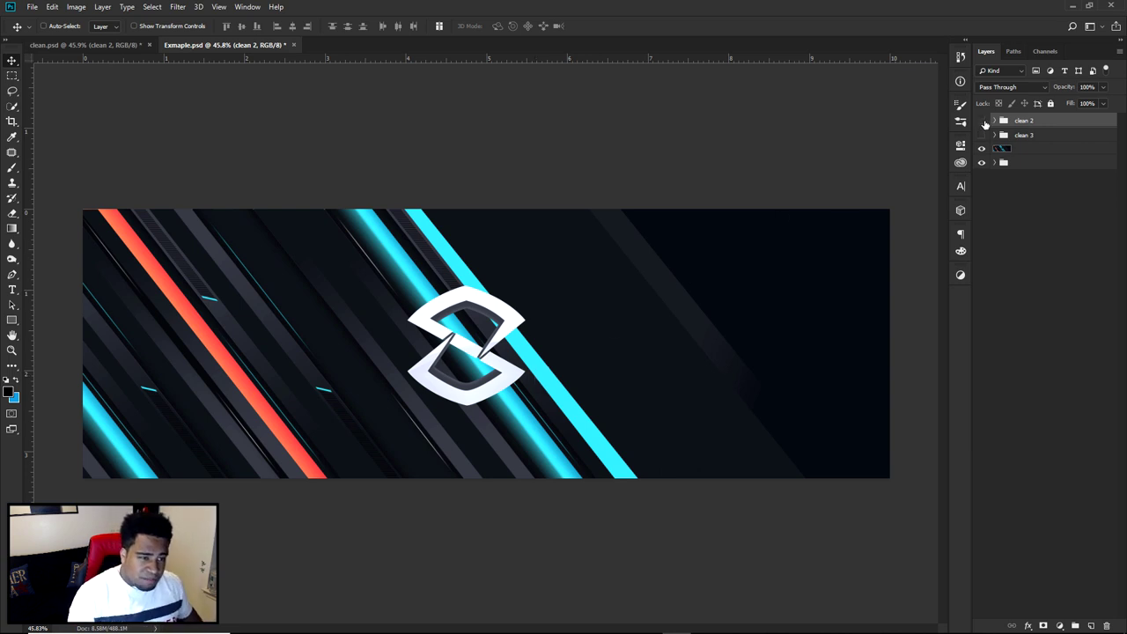
Reposition the clean 3 EFFECT text on the banner, over the cyan stripes and back toward the dark area
{"action": "left_click", "coordinate": [1025, 135]}
{"action": "left_click_drag", "start_coordinate": [619, 353], "coordinate": [590, 384]}
{"action": "key", "text": "ctrl+Tab"}
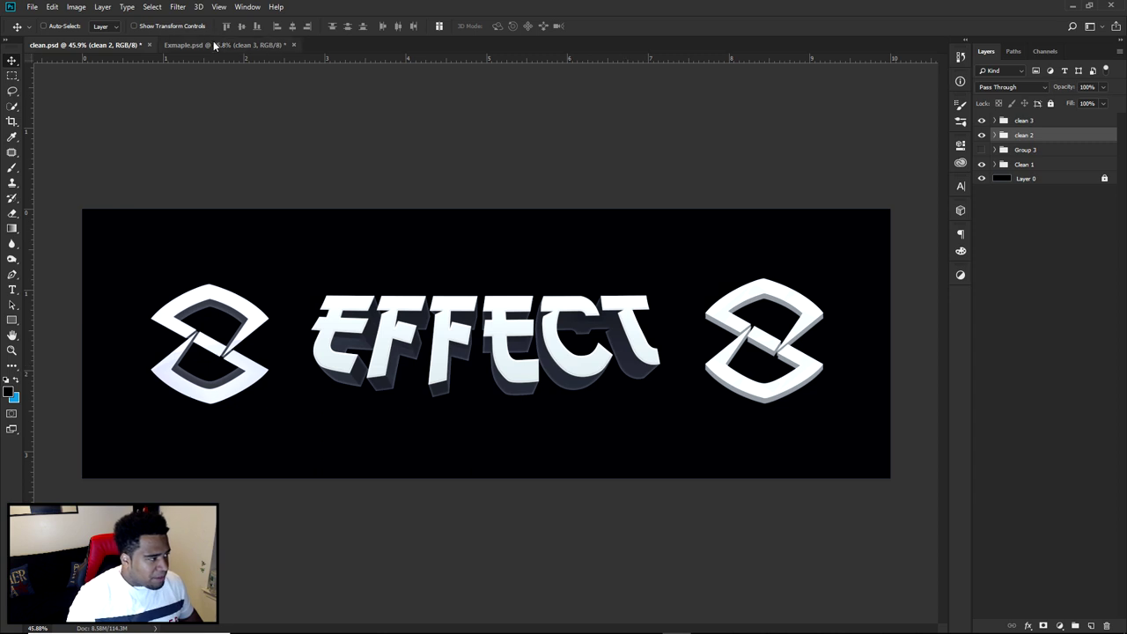
{"action": "key", "text": "ctrl+Tab"}
{"action": "left_click_drag", "start_coordinate": [814, 366], "coordinate": [591, 379]}
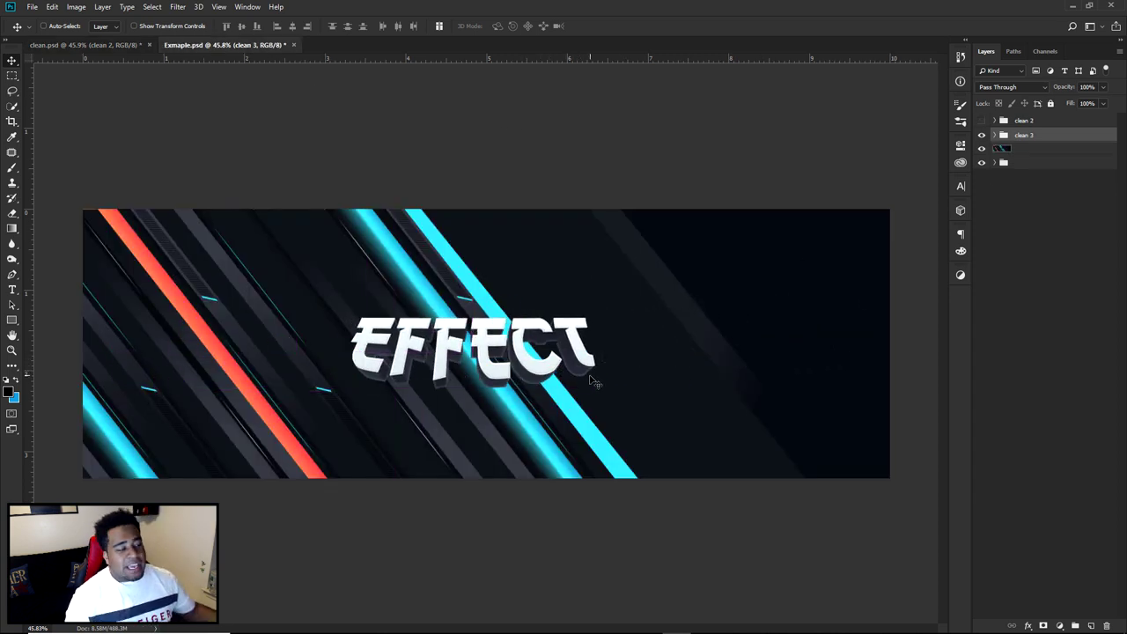
{"action": "left_click_drag", "start_coordinate": [464, 363], "coordinate": [702, 361]}
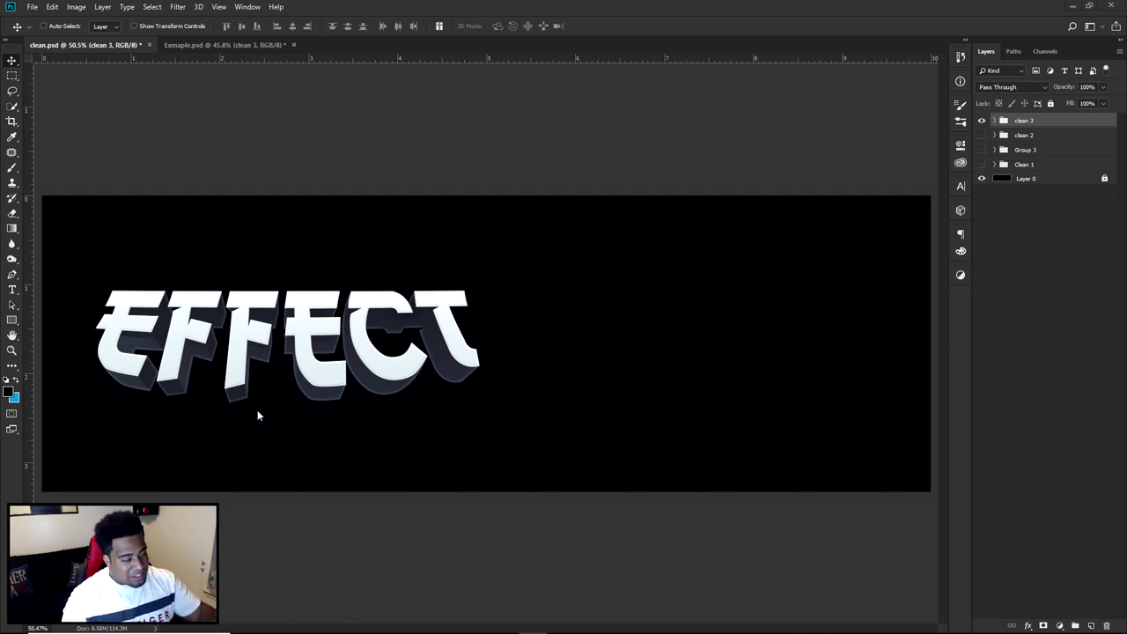
Add the text EFFECT in Gang of Three, 11 pt, on the empty black area of clean.psd
{"action": "key", "text": "t"}
{"action": "left_click", "coordinate": [695, 335]}
{"action": "type", "text": "EFFECT"}
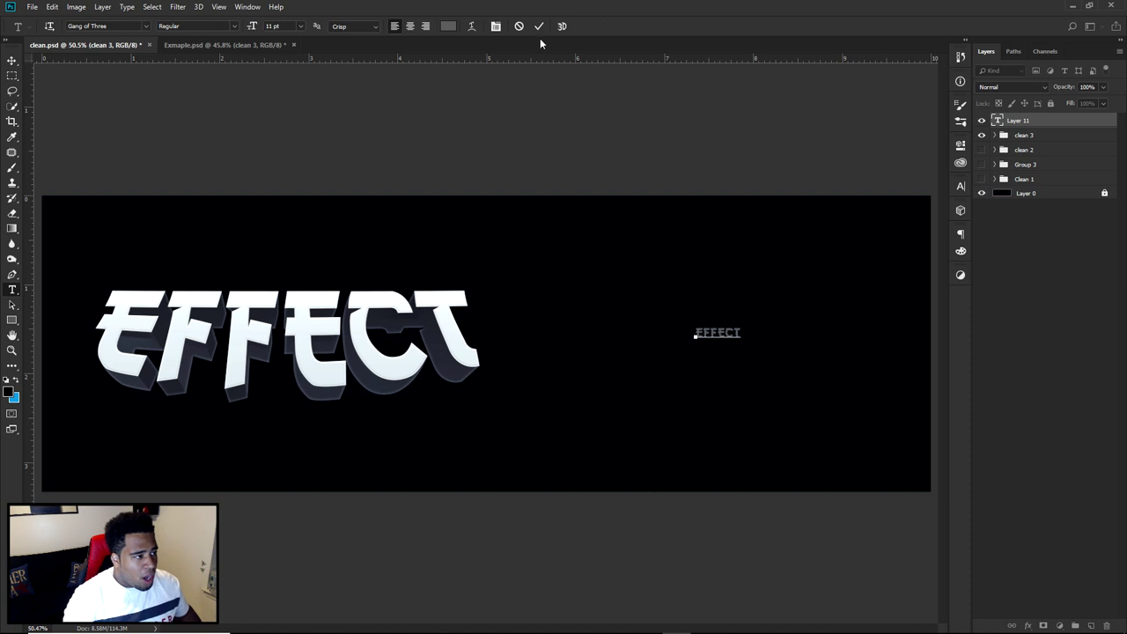
{"action": "left_click", "coordinate": [540, 27]}
Scale the new EFFECT text to about 693% and nudge it slightly down beside the finished example
{"action": "key", "text": "v"}
{"action": "key", "text": "ctrl+t"}
{"action": "left_click_drag", "start_coordinate": [741, 326], "coordinate": [858, 296]}
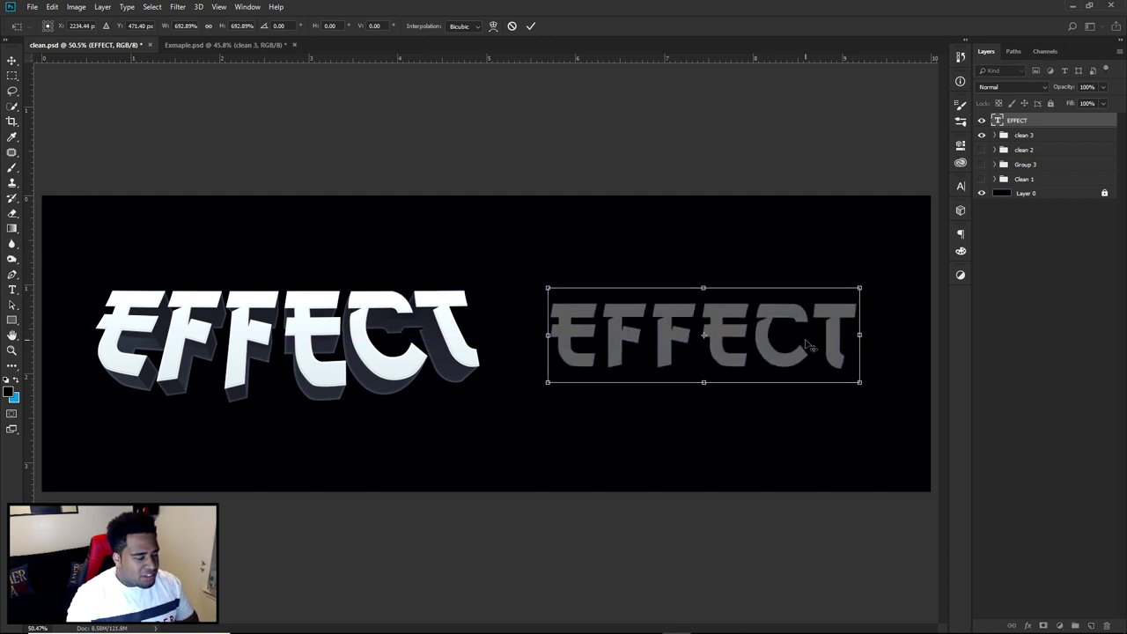
{"action": "key", "text": "Return"}
{"action": "left_click_drag", "start_coordinate": [790, 354], "coordinate": [795, 358]}
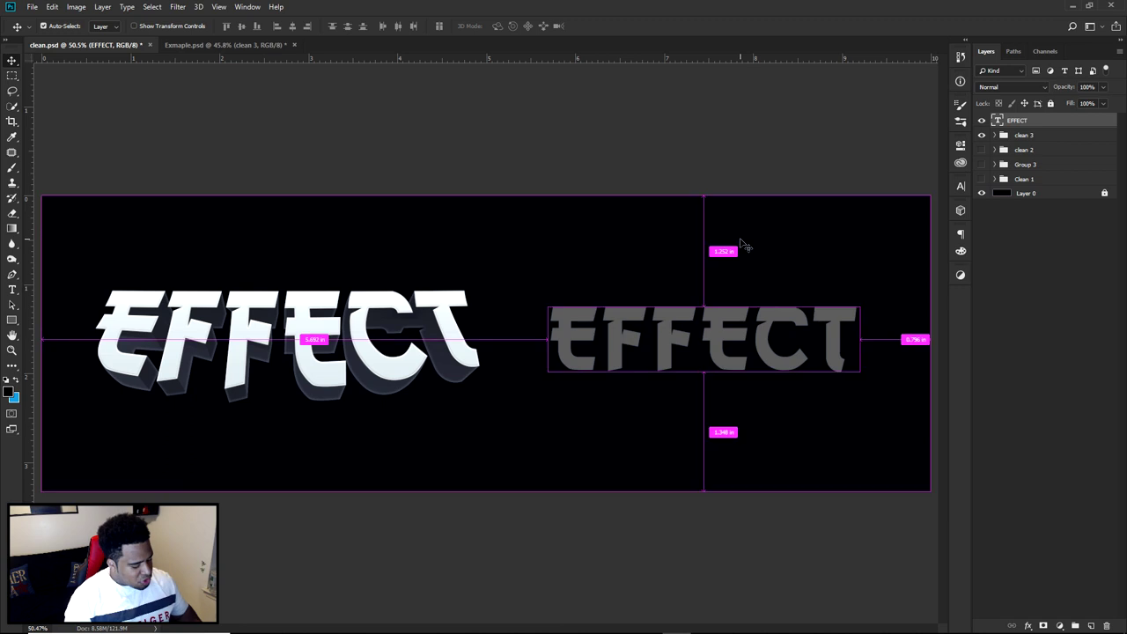
Try rotating the grey EFFECT text with Free Transform and undo the rotation
{"action": "key", "text": "ctrl+t"}
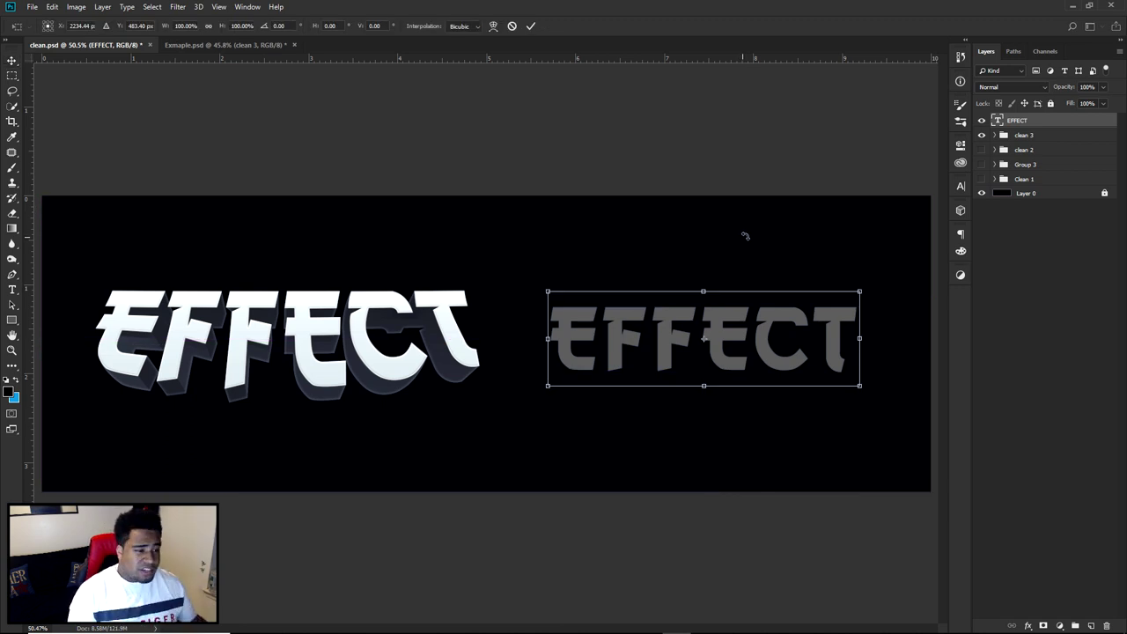
{"action": "left_click_drag", "start_coordinate": [880, 261], "coordinate": [788, 322]}
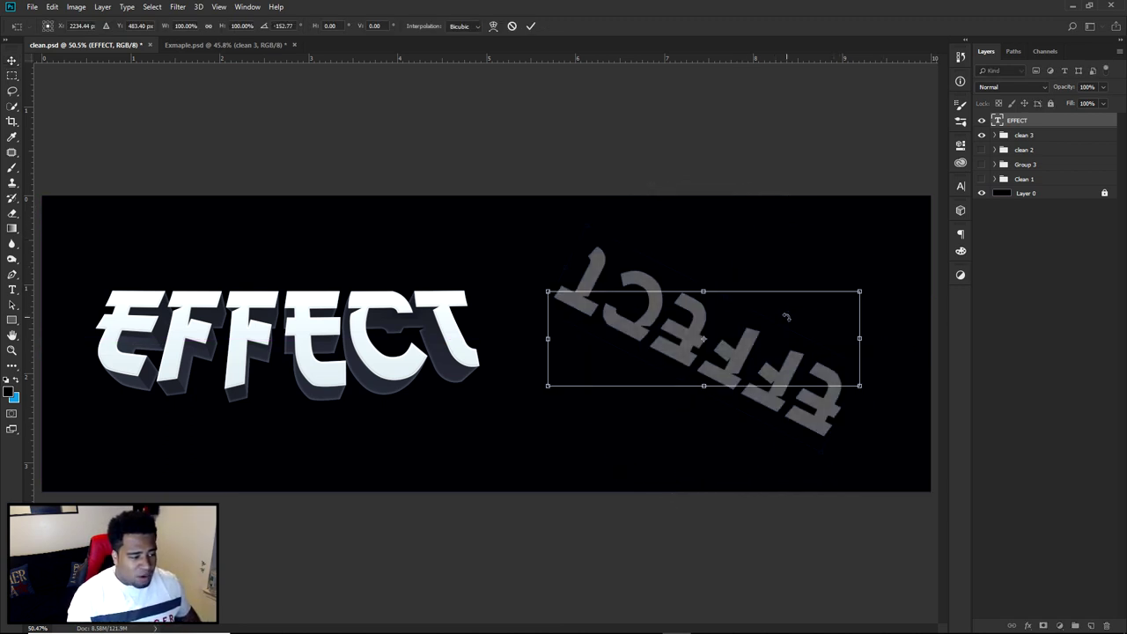
{"action": "key", "text": "ctrl+z"}
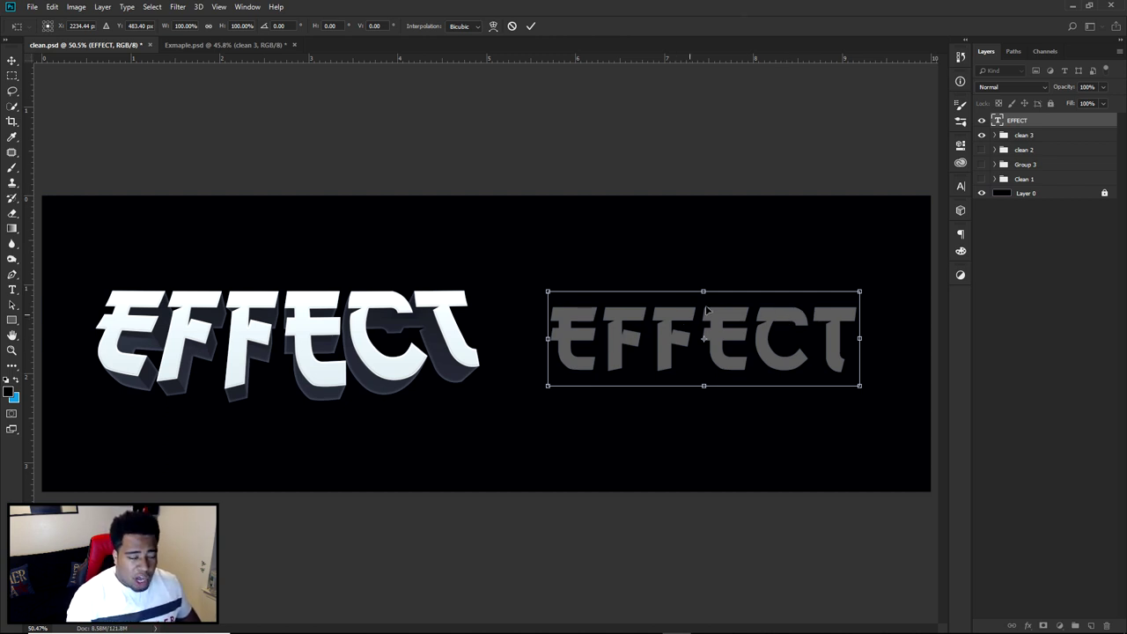
Try an Arc warp on the grey EFFECT text, curving it downward and easing the bend to about -5.5%
{"action": "left_click", "coordinate": [492, 27]}
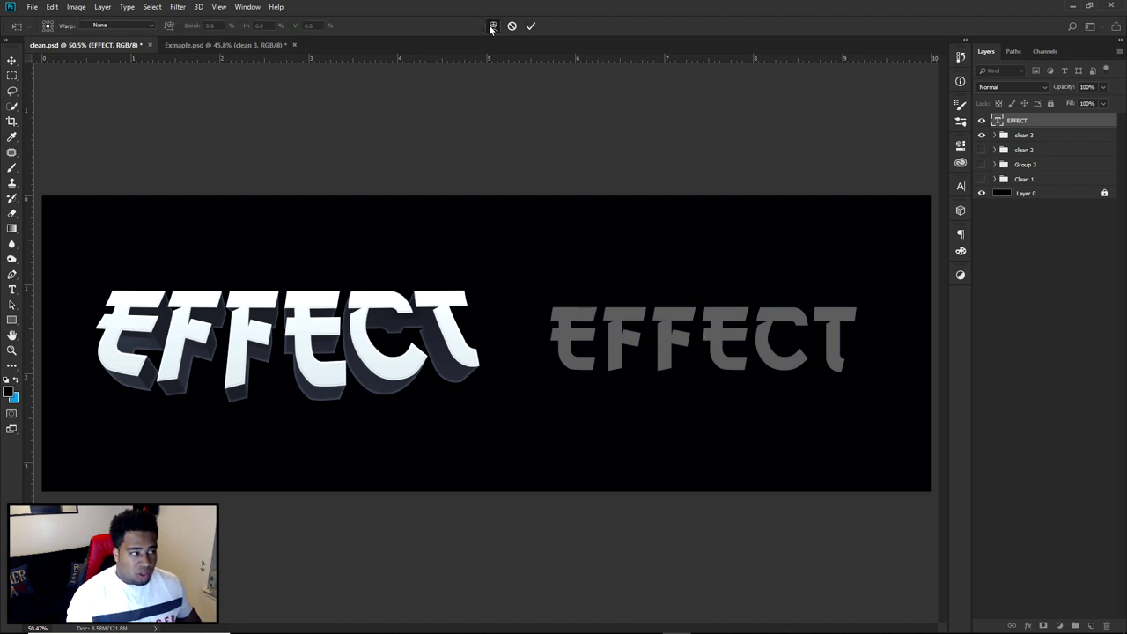
{"action": "left_click", "coordinate": [107, 27]}
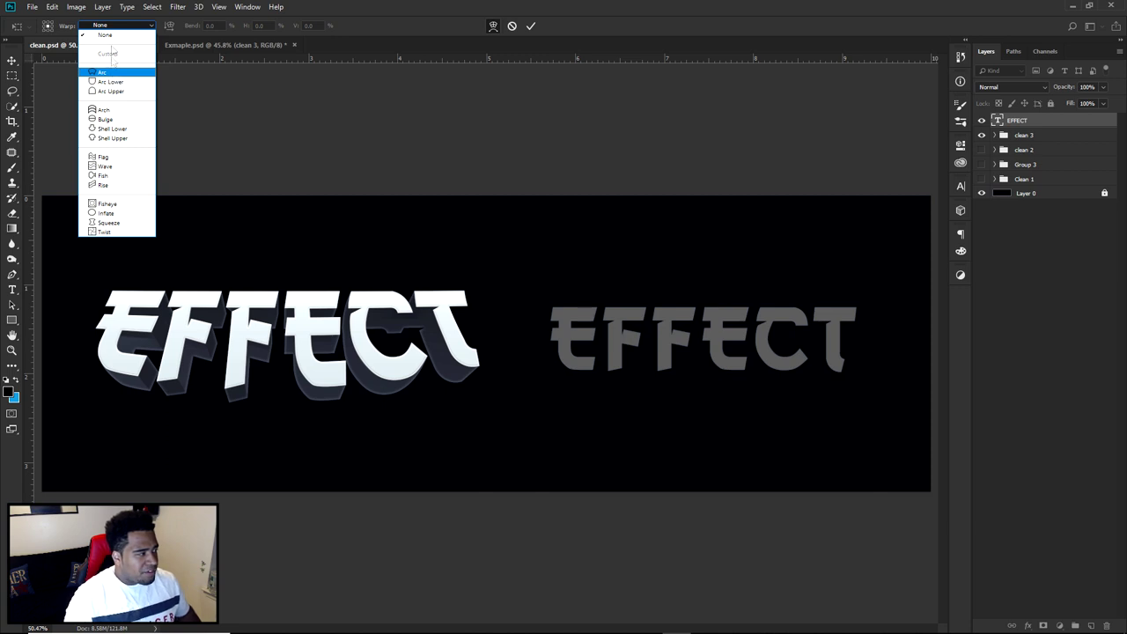
{"action": "left_click", "coordinate": [110, 74]}
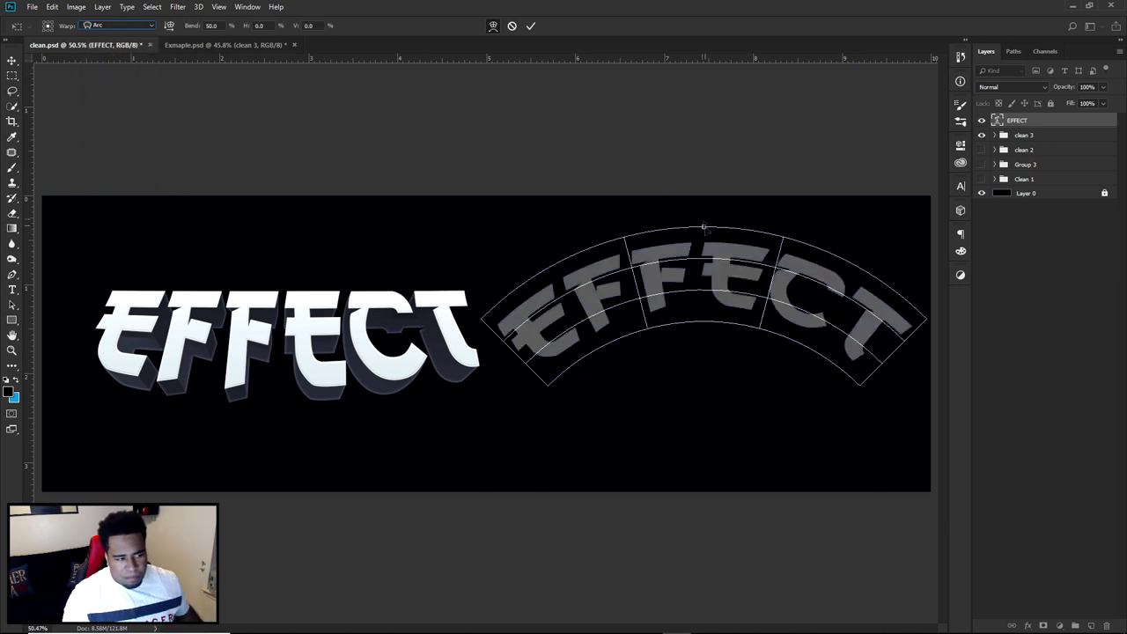
{"action": "left_click_drag", "start_coordinate": [703, 228], "coordinate": [682, 366]}
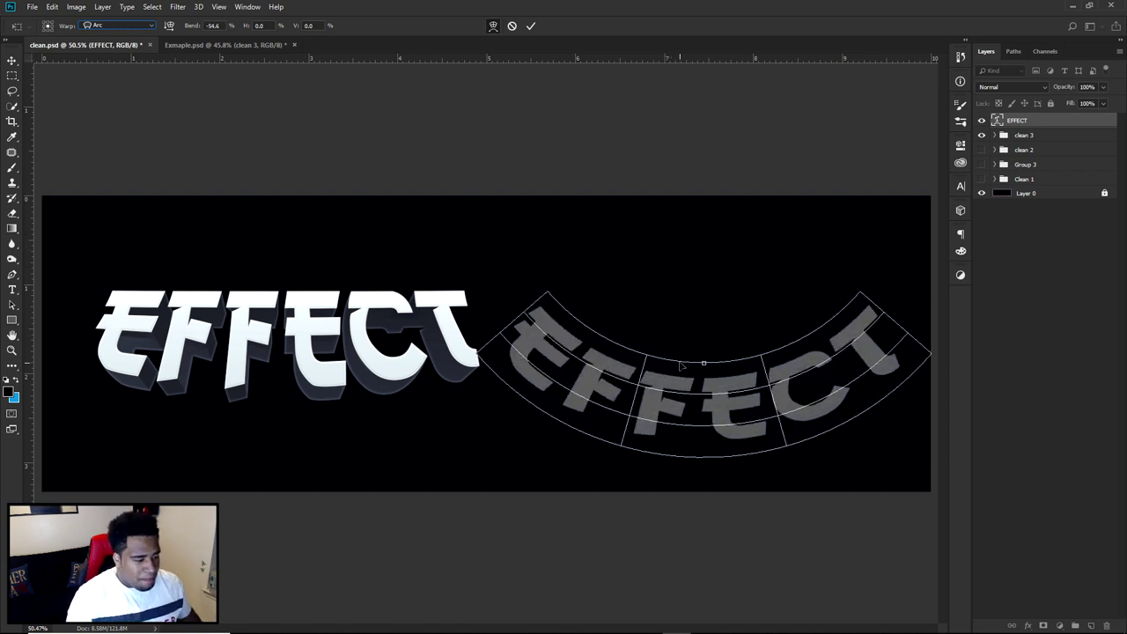
{"action": "left_click_drag", "start_coordinate": [680, 364], "coordinate": [680, 301]}
Try the Arc Lower warp on the grey text with a bend of about 37.3%
{"action": "left_click", "coordinate": [96, 26]}
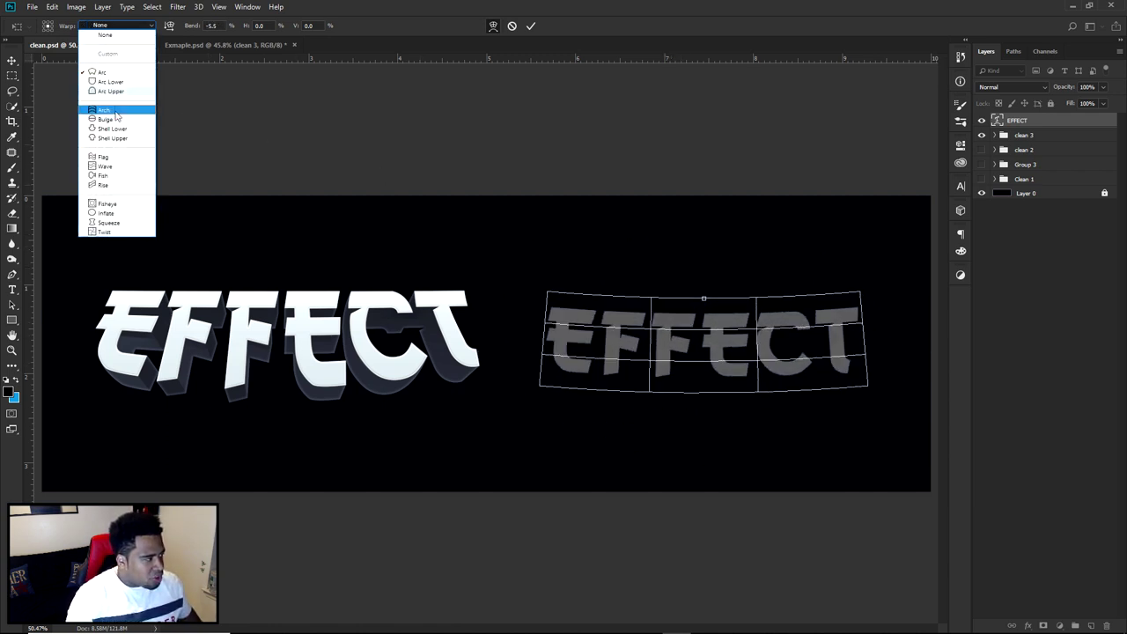
{"action": "left_click", "coordinate": [125, 82]}
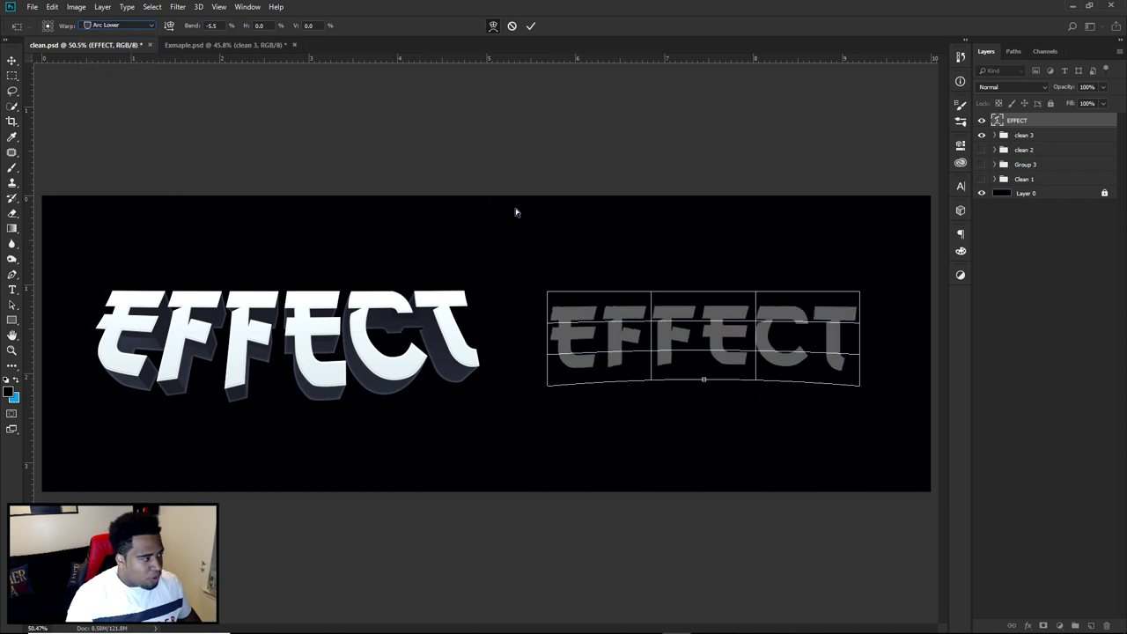
{"action": "left_click_drag", "start_coordinate": [696, 382], "coordinate": [709, 412]}
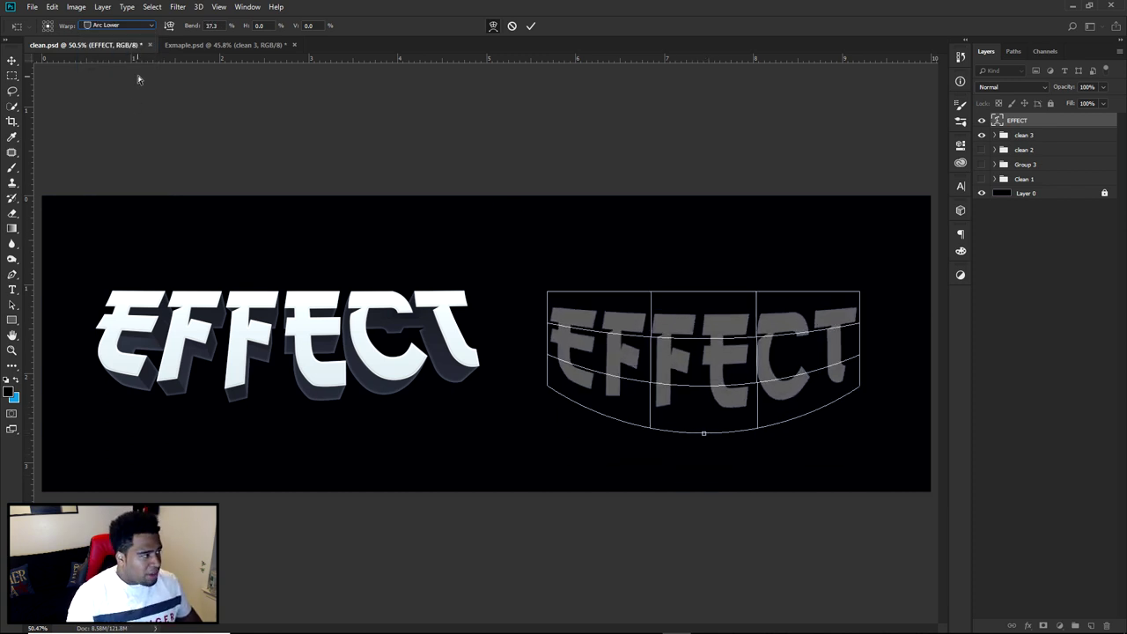
Apply a Bulge warp to the grey EFFECT text with a bend of about -10.3%
{"action": "left_click", "coordinate": [105, 24]}
{"action": "left_click", "coordinate": [116, 113]}
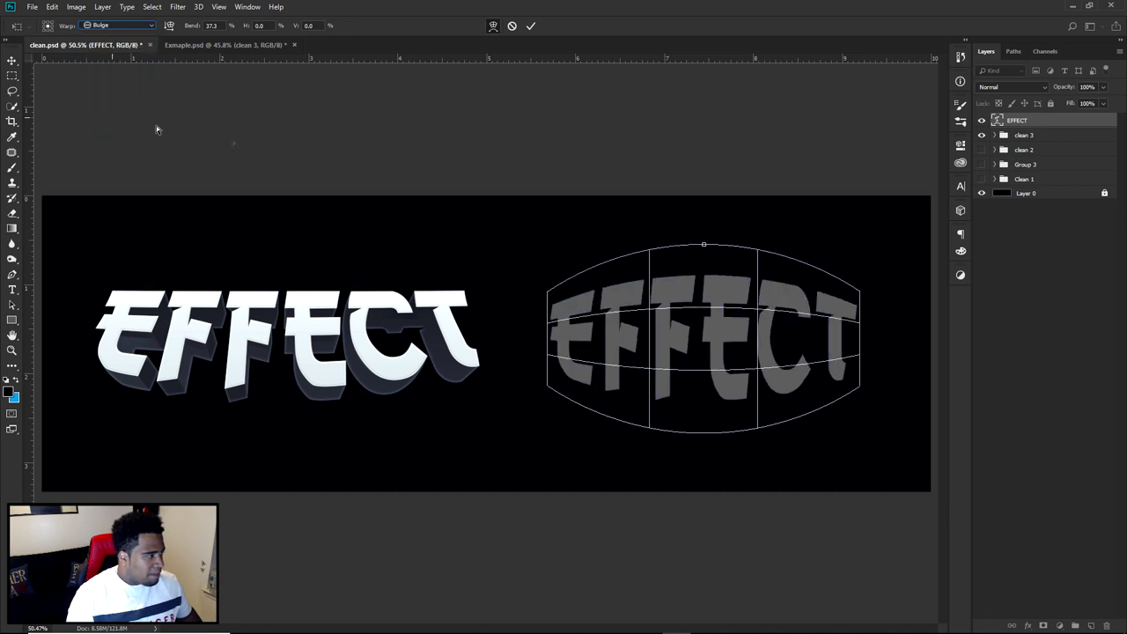
{"action": "left_click_drag", "start_coordinate": [704, 248], "coordinate": [703, 306]}
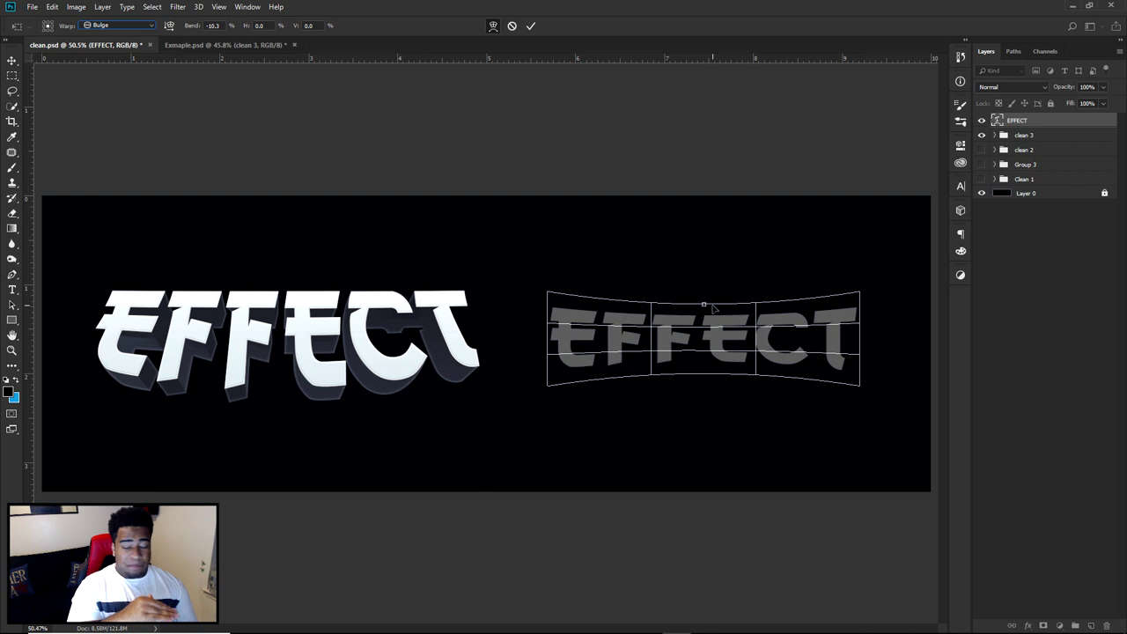
{"action": "left_click", "coordinate": [531, 26]}
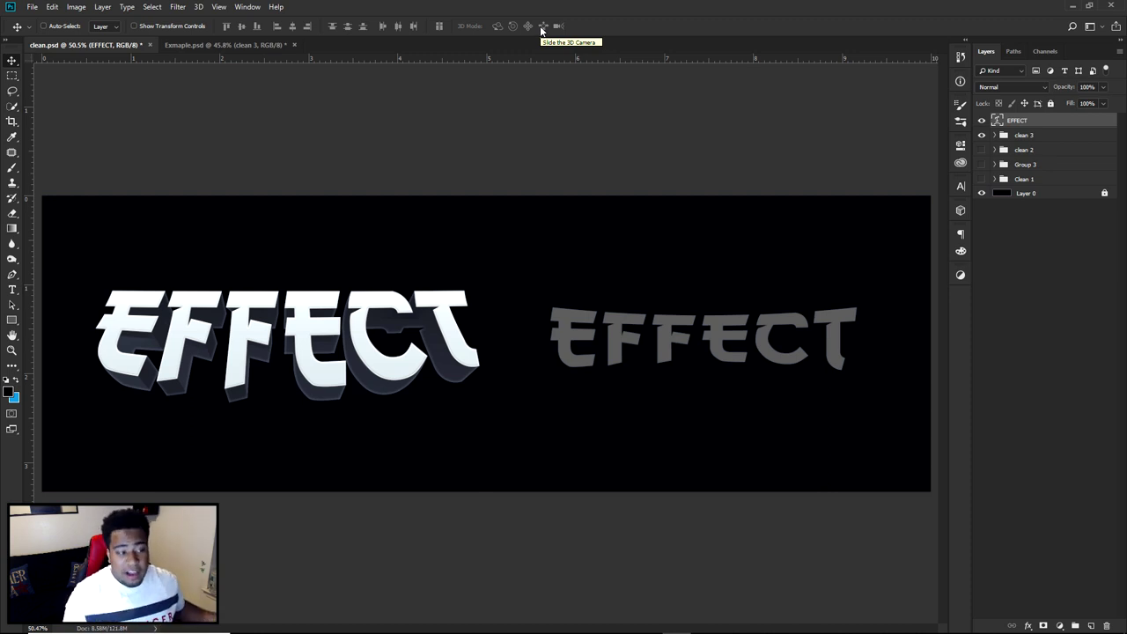
Try a horizontal distortion of about 35.9% on the Bulge warp, cancel it and remove the warp from the text
{"action": "key", "text": "ctrl"}
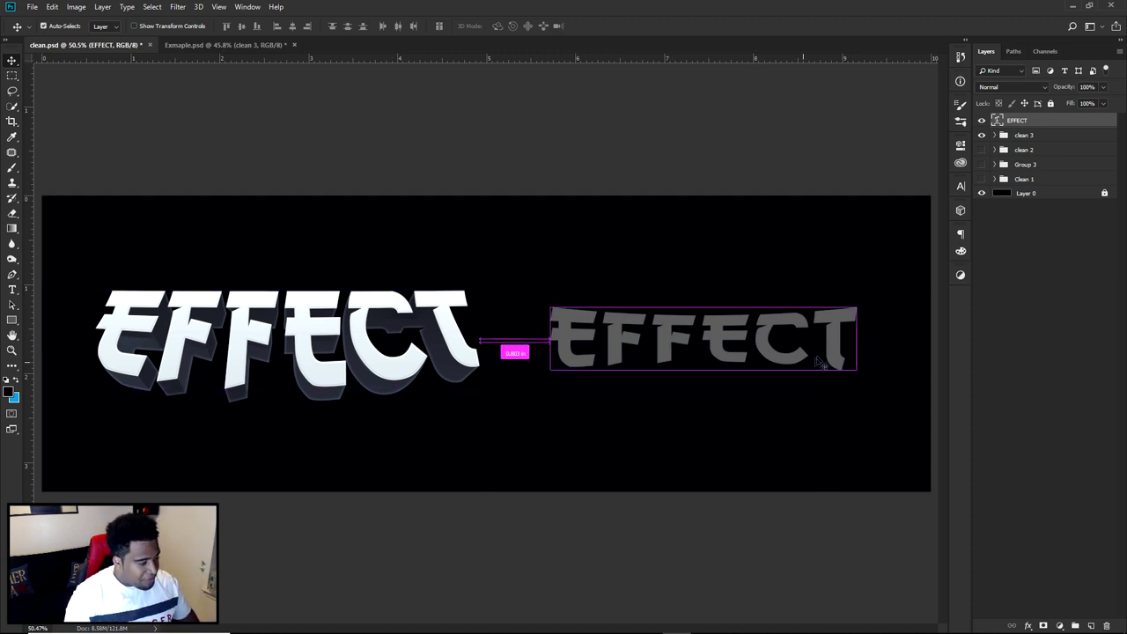
{"action": "key", "text": "ctrl+t"}
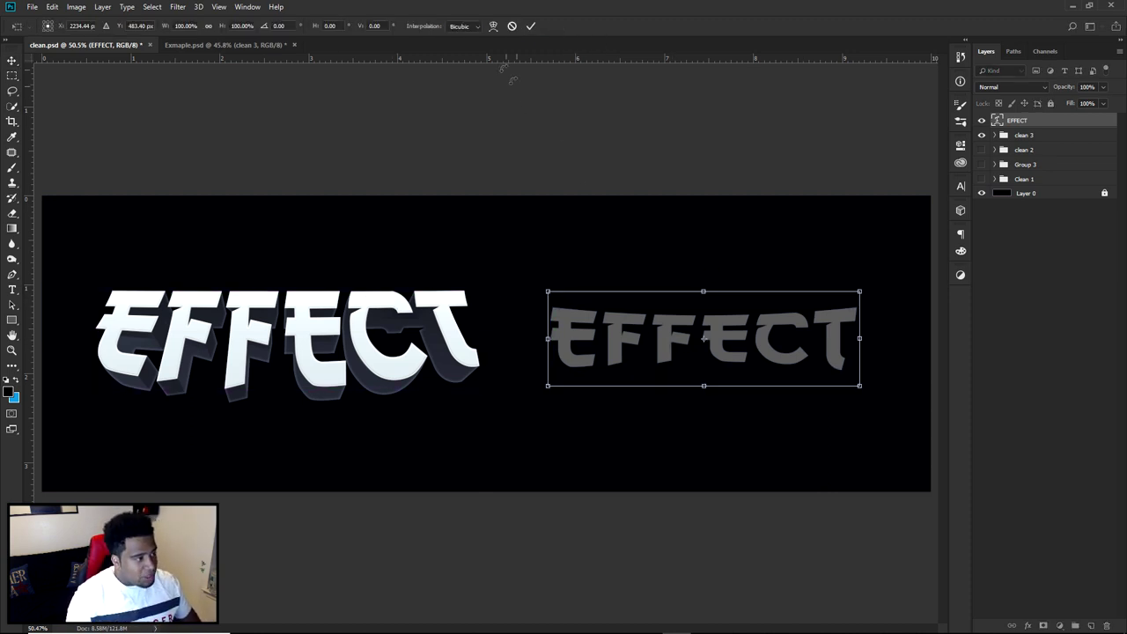
{"action": "left_click", "coordinate": [493, 26]}
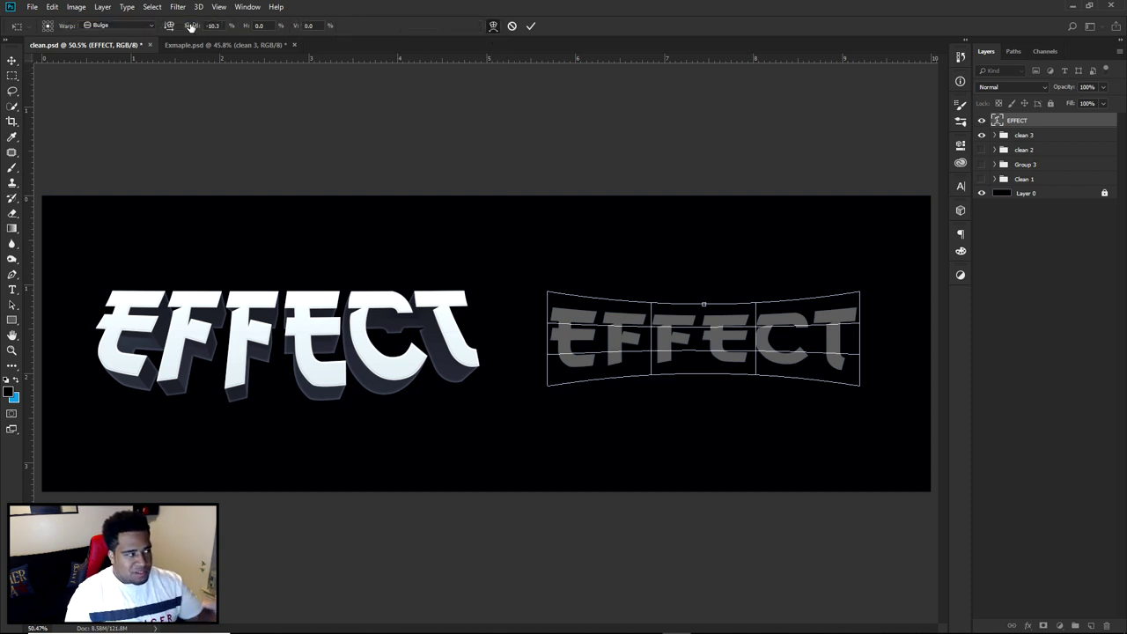
{"action": "left_click_drag", "start_coordinate": [192, 25], "coordinate": [348, 11]}
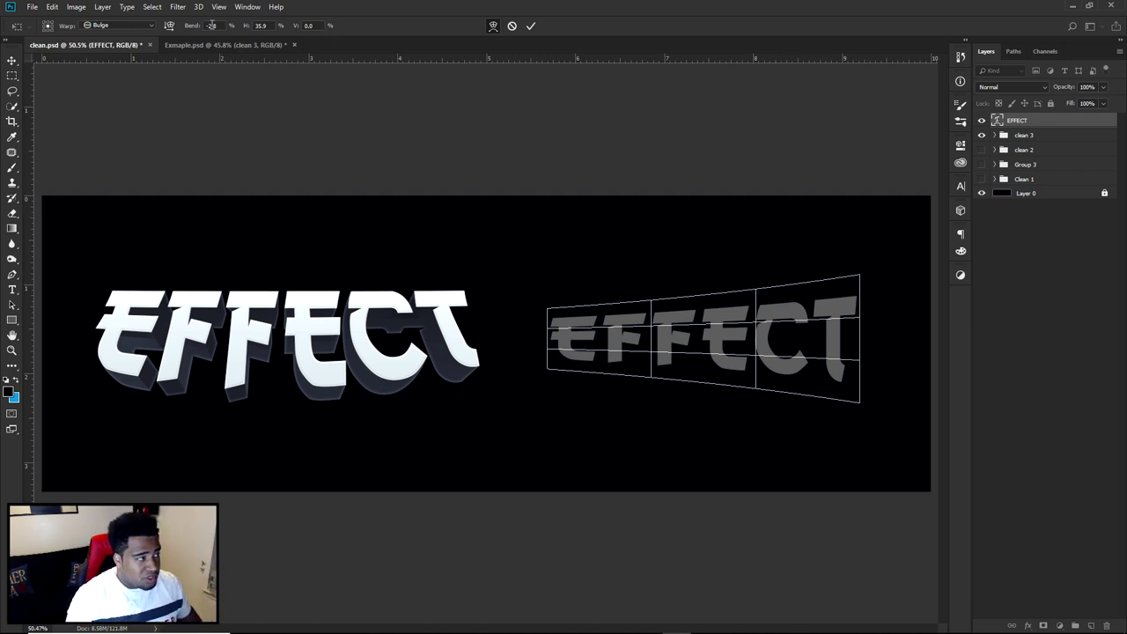
{"action": "left_click", "coordinate": [511, 26]}
{"action": "key", "text": "ctrl+r"}
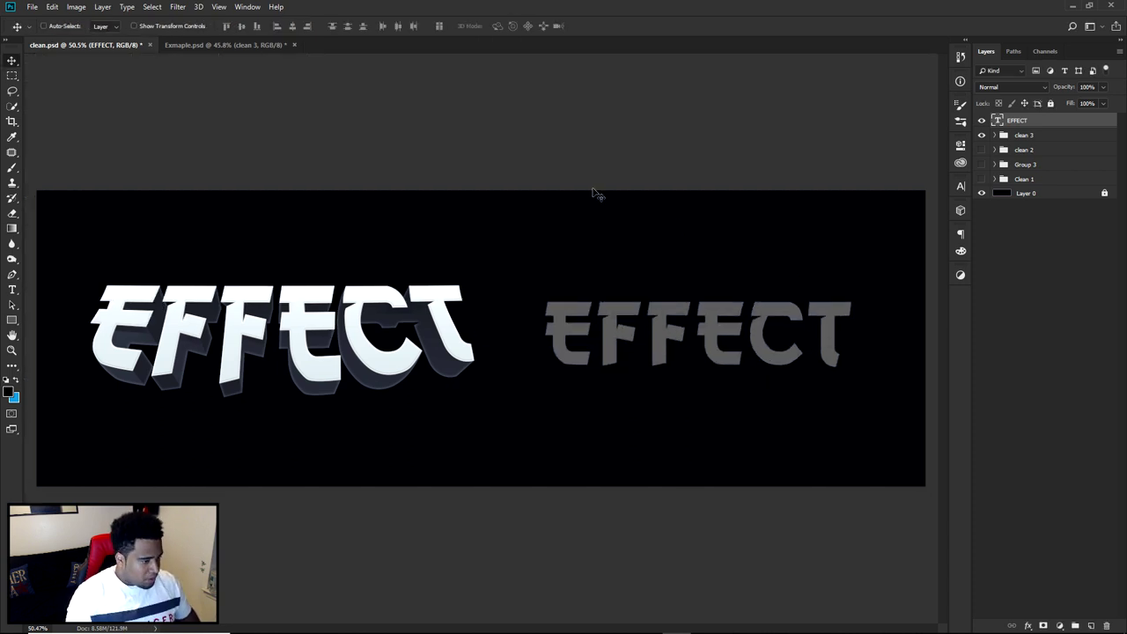
{"action": "key", "text": "ctrl+r"}
Warp the grey EFFECT text with Shell Lower at a bend of about 30.2% and nudge it slightly upward
{"action": "key", "text": "ctrl+t"}
{"action": "left_click", "coordinate": [494, 26]}
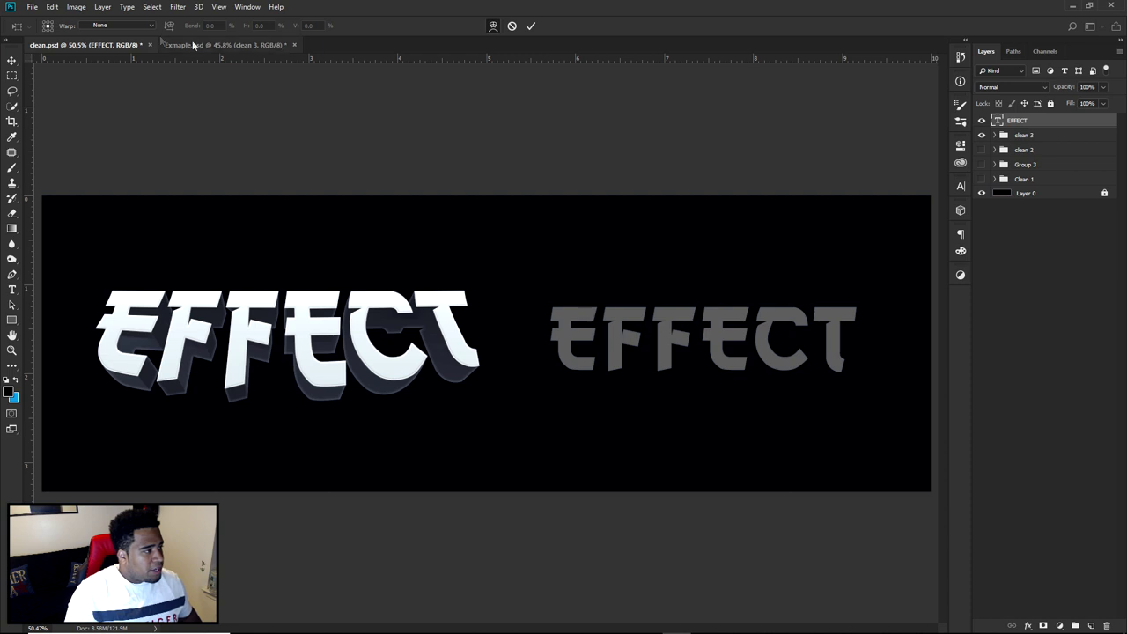
{"action": "left_click", "coordinate": [117, 25]}
{"action": "left_click", "coordinate": [112, 129]}
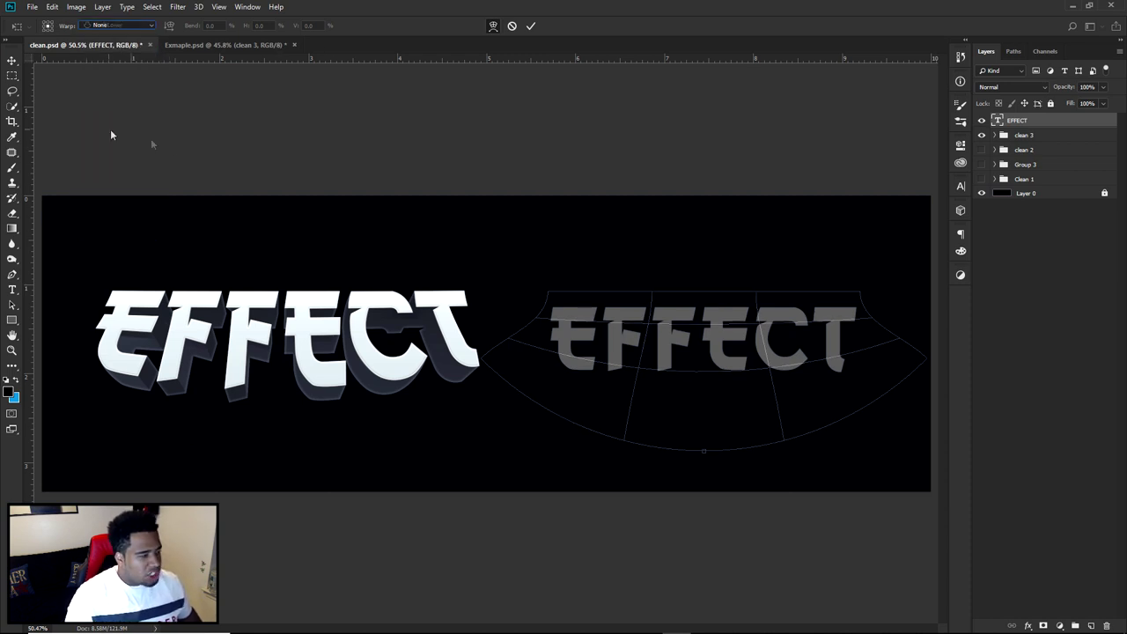
{"action": "left_click_drag", "start_coordinate": [705, 453], "coordinate": [704, 426]}
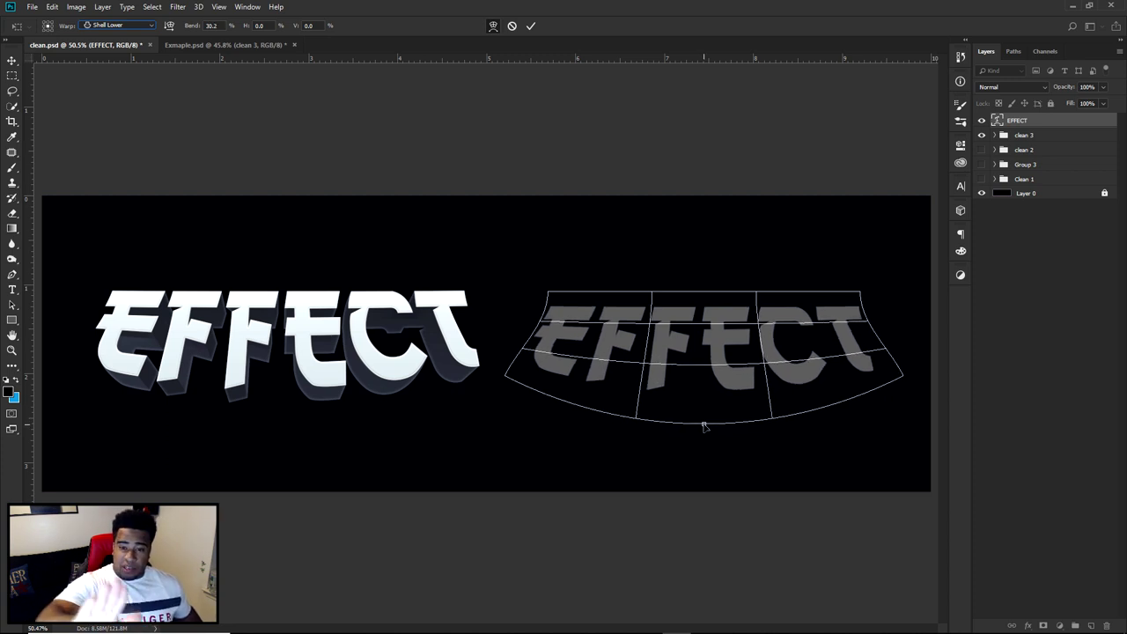
{"action": "left_click", "coordinate": [531, 25]}
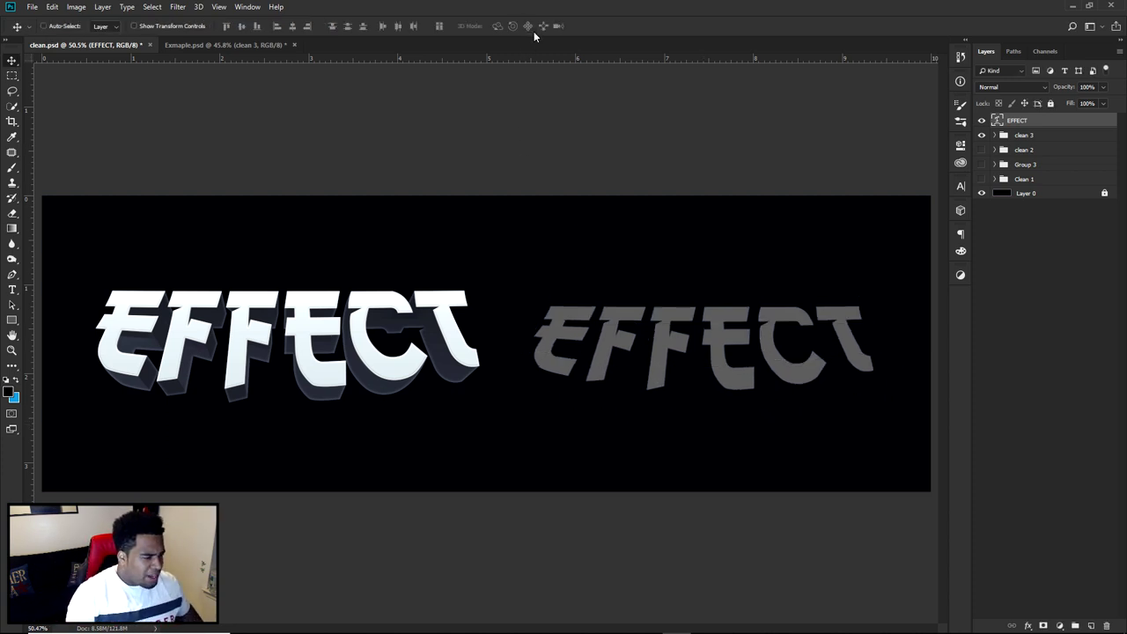
{"action": "left_click_drag", "start_coordinate": [769, 356], "coordinate": [772, 350]}
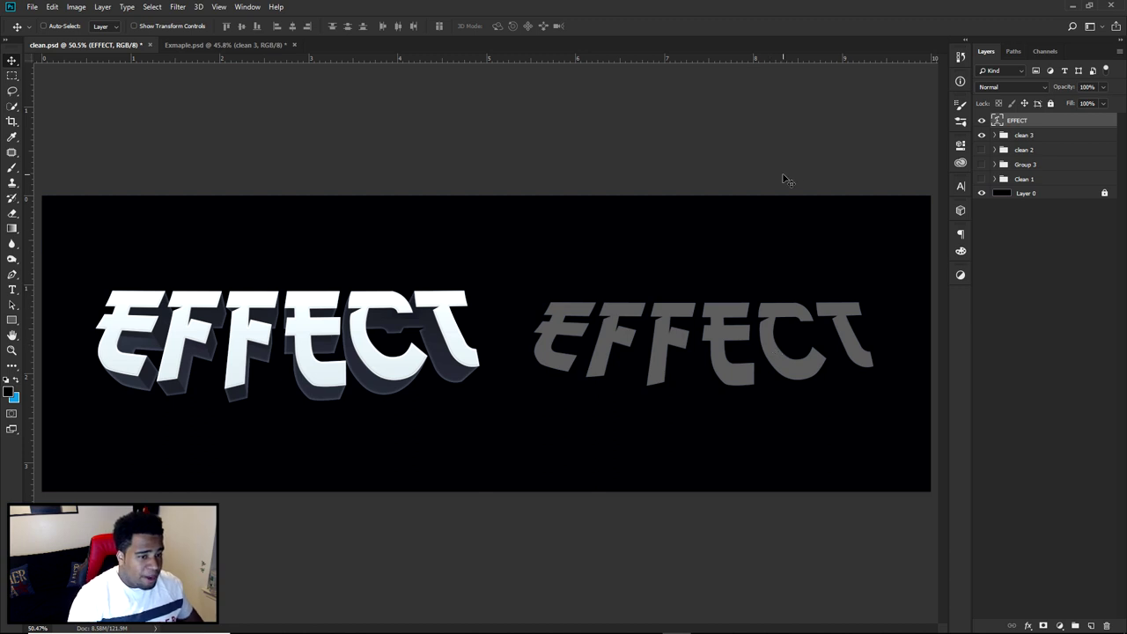
{"action": "key", "text": "ctrl"}
{"action": "key", "text": "ctrl+j"}
{"action": "left_click", "coordinate": [982, 120]}
{"action": "left_click", "coordinate": [983, 151]}
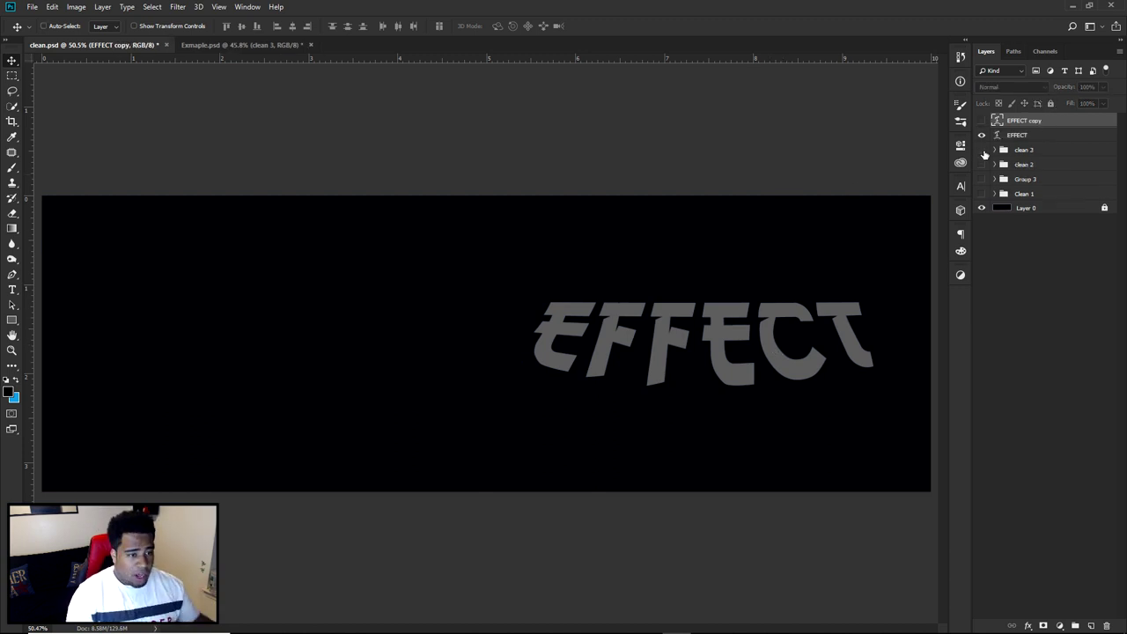
{"action": "left_click", "coordinate": [982, 150]}
{"action": "scroll", "coordinate": [837, 302], "scroll_direction": "up", "scroll_amount": 3}
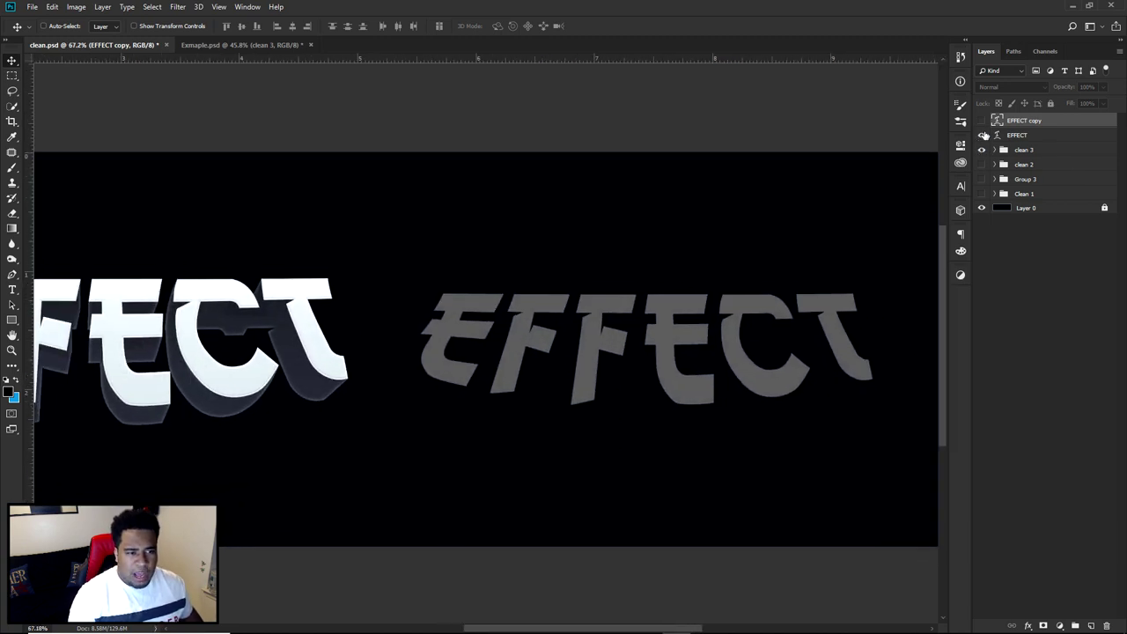
{"action": "left_click", "coordinate": [982, 120]}
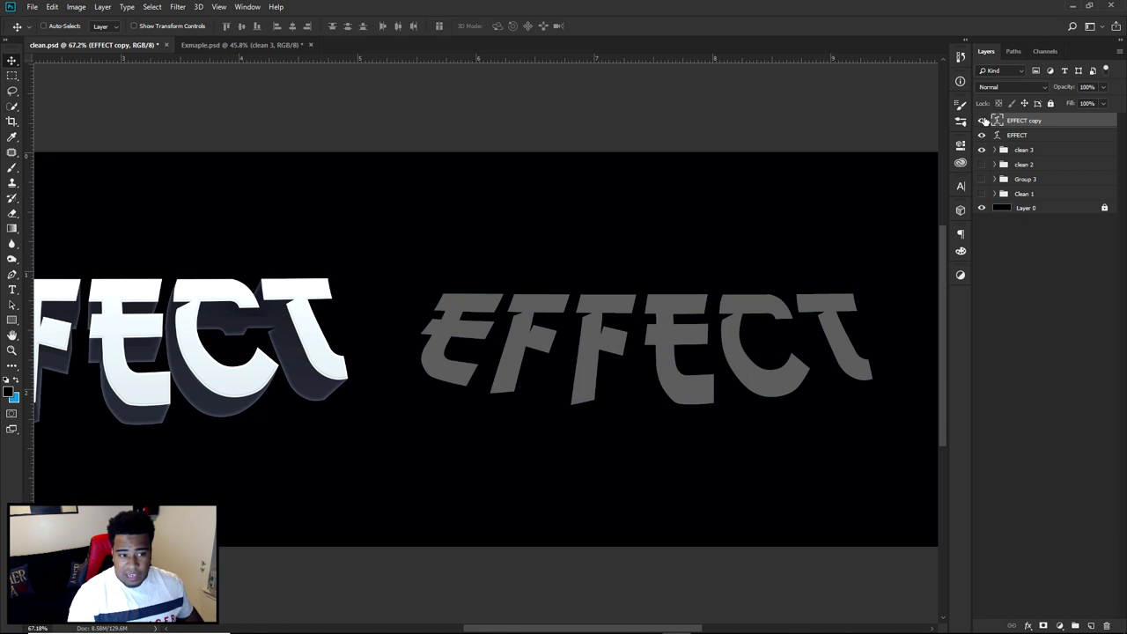
{"action": "key", "text": "Delete"}
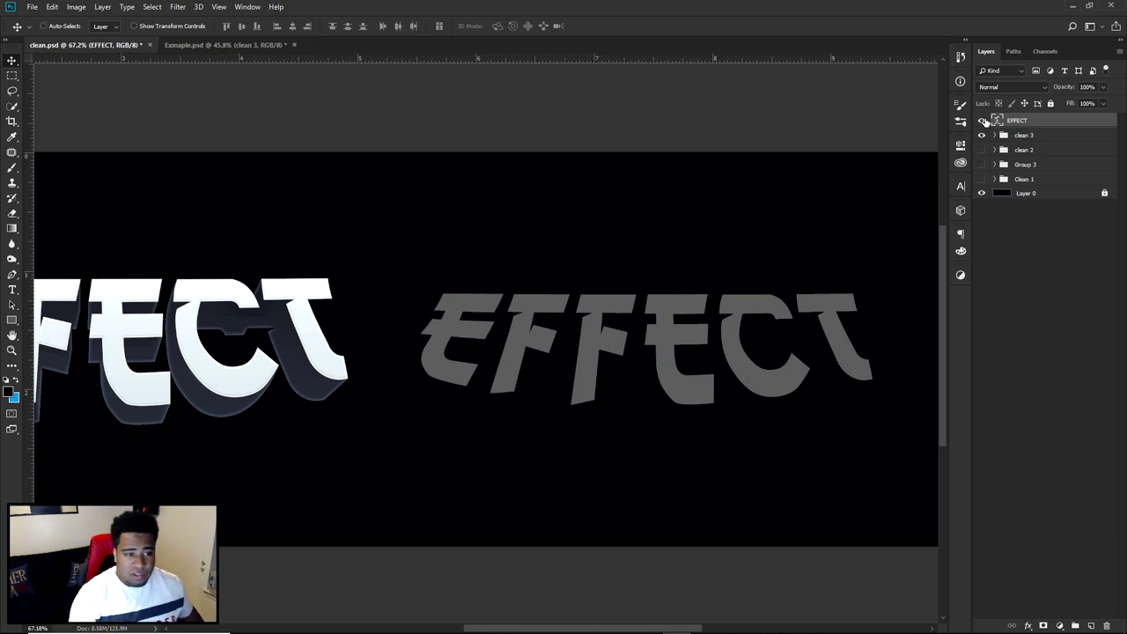
Duplicate the EFFECT text layer beneath the original and colour the copy dark grey #312f2f
{"action": "left_click_drag", "start_coordinate": [1054, 124], "coordinate": [1043, 132]}
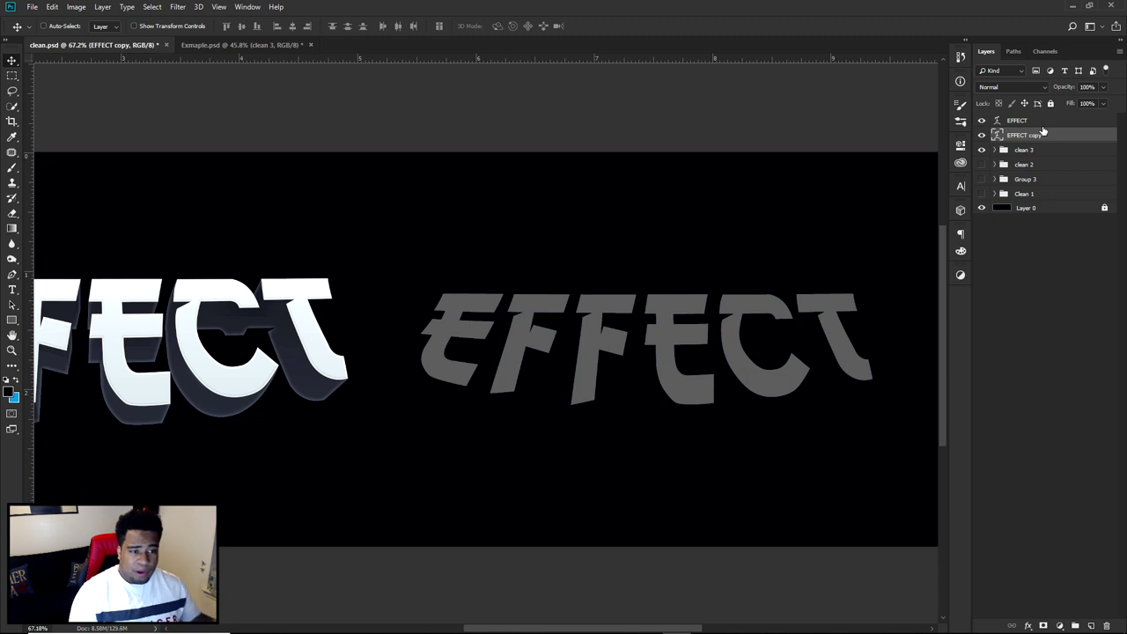
{"action": "left_click", "coordinate": [960, 188]}
{"action": "left_click", "coordinate": [924, 257]}
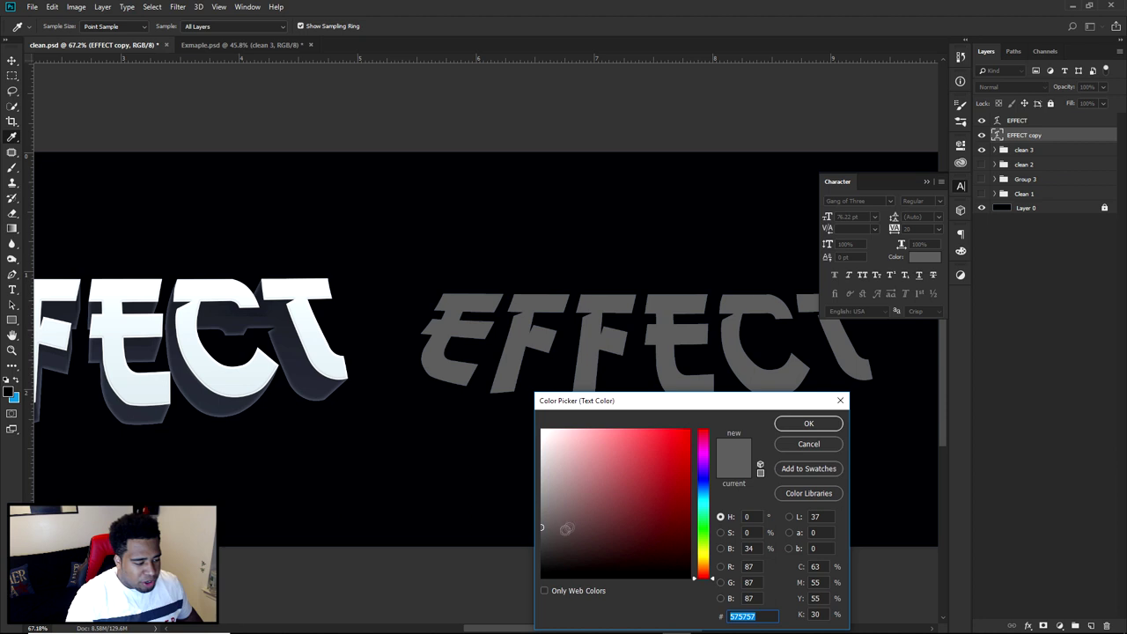
{"action": "left_click", "coordinate": [549, 540]}
{"action": "left_click", "coordinate": [545, 545]}
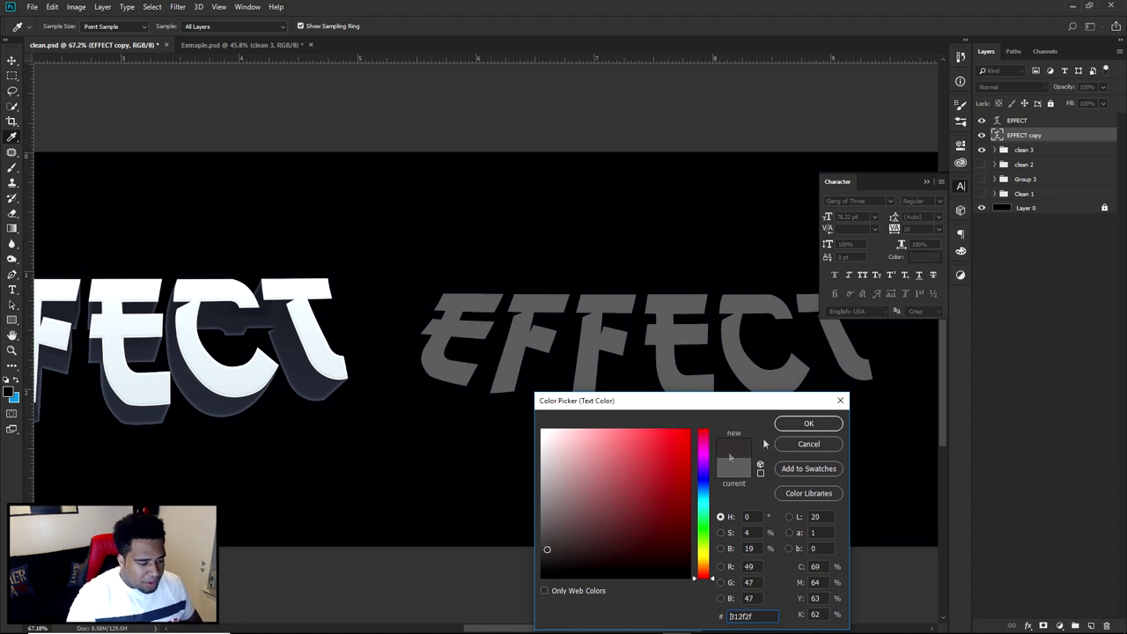
{"action": "left_click", "coordinate": [808, 423]}
{"action": "left_click", "coordinate": [960, 186]}
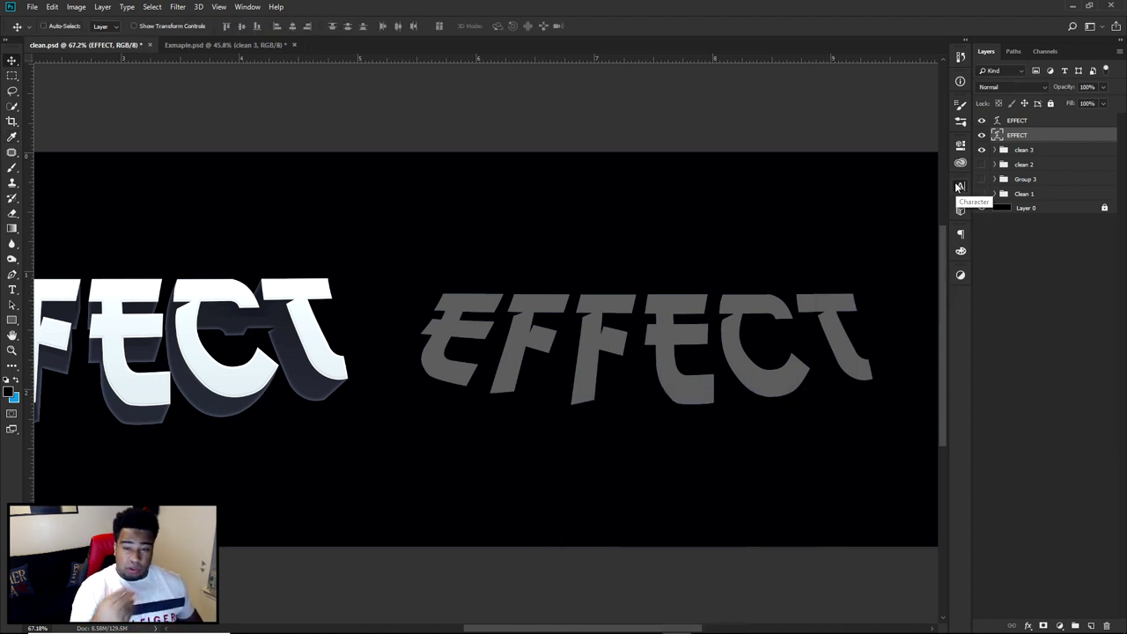
Offset the dark EFFECT copy downward by about 0.11 in from the grey text
{"action": "scroll", "coordinate": [712, 372], "scroll_direction": "up", "scroll_amount": 3}
{"action": "left_click_drag", "start_coordinate": [797, 363], "coordinate": [802, 346]}
{"action": "scroll", "coordinate": [793, 391], "scroll_direction": "down", "scroll_amount": 3}
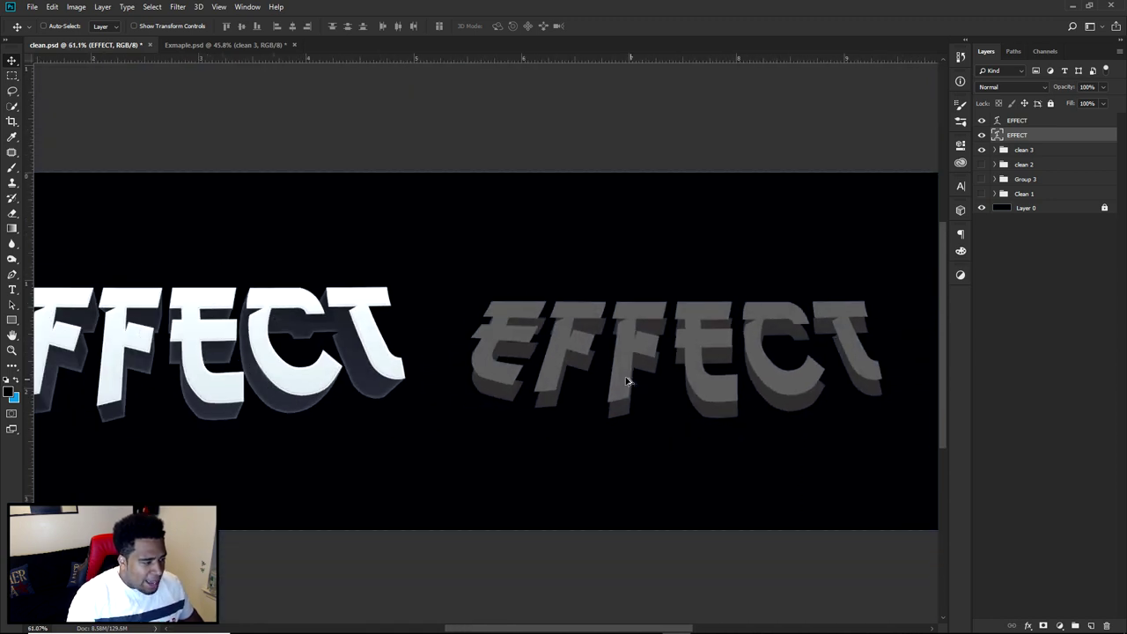
{"action": "scroll", "coordinate": [613, 377], "scroll_direction": "up", "scroll_amount": 1}
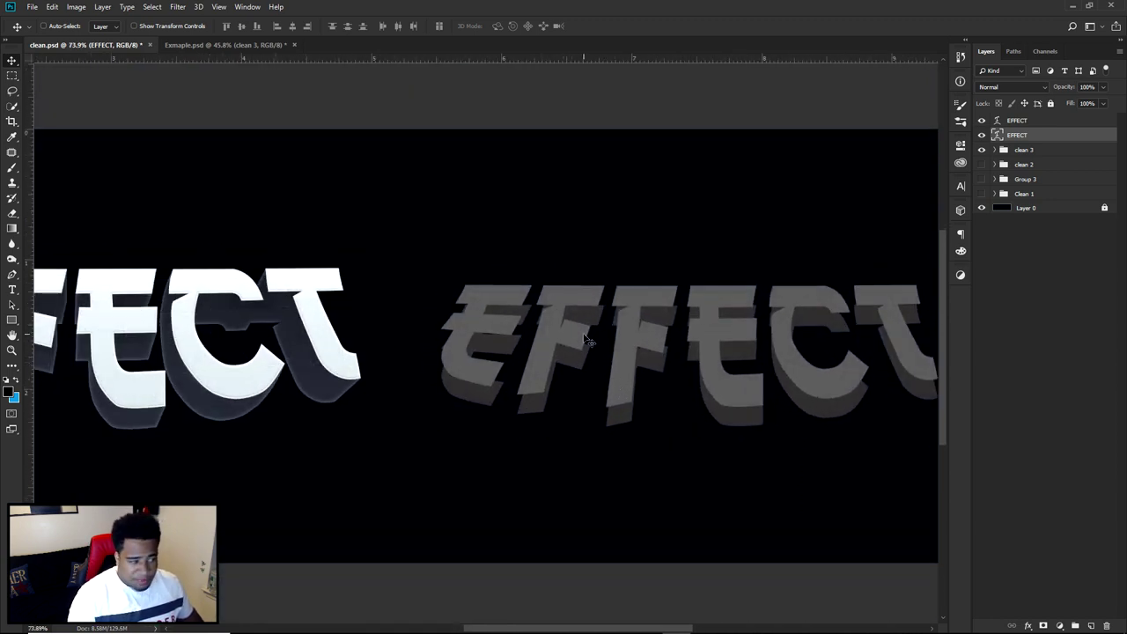
{"action": "left_click_drag", "start_coordinate": [585, 339], "coordinate": [588, 331]}
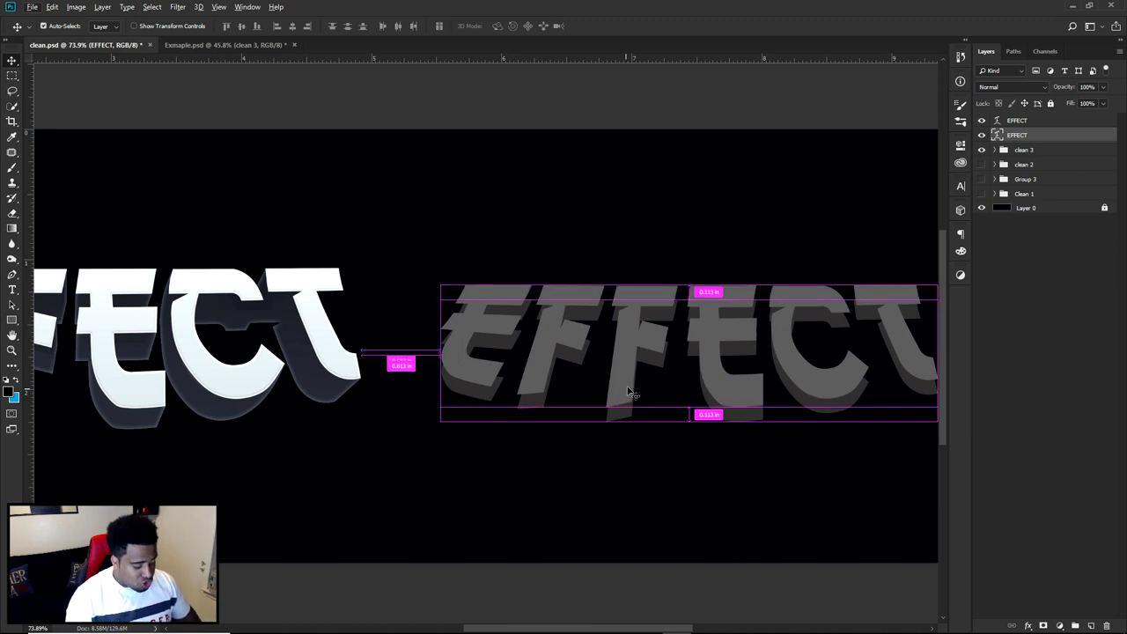
Scale the dark EFFECT copy to about 91% and position it slightly below the grey text as its depth
{"action": "key", "text": "ctrl+t"}
{"action": "left_click_drag", "start_coordinate": [687, 364], "coordinate": [738, 371]}
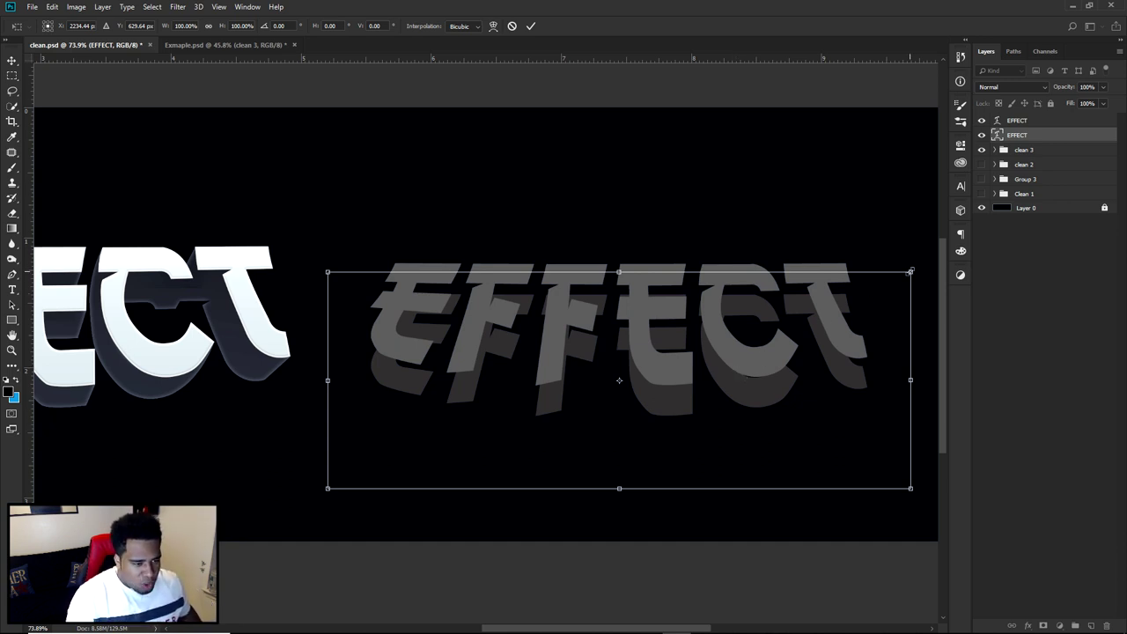
{"action": "left_click_drag", "start_coordinate": [909, 273], "coordinate": [884, 281]}
{"action": "left_click_drag", "start_coordinate": [722, 390], "coordinate": [746, 353]}
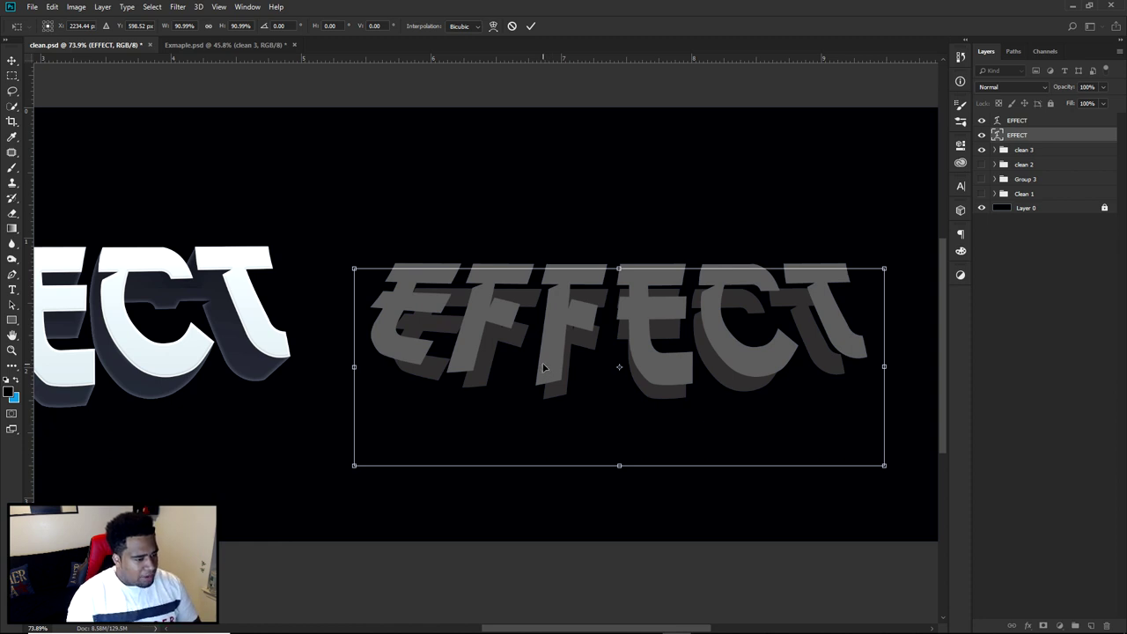
{"action": "key", "text": "Return"}
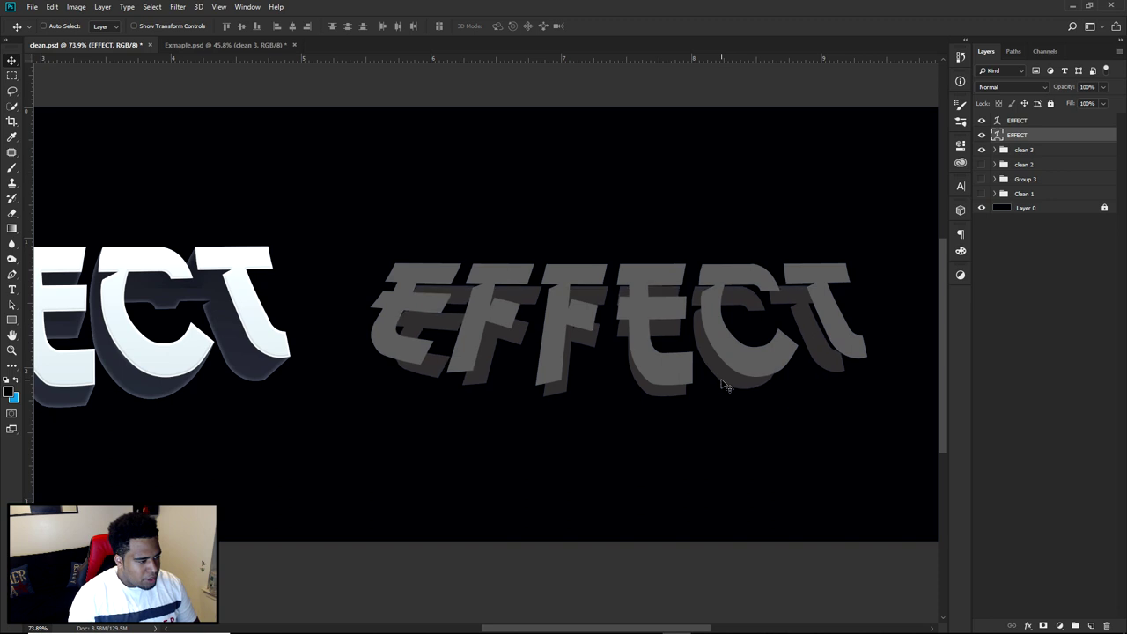
Shrink the dark EFFECT copy proportionally to about 98%
{"action": "key", "text": "ctrl+t"}
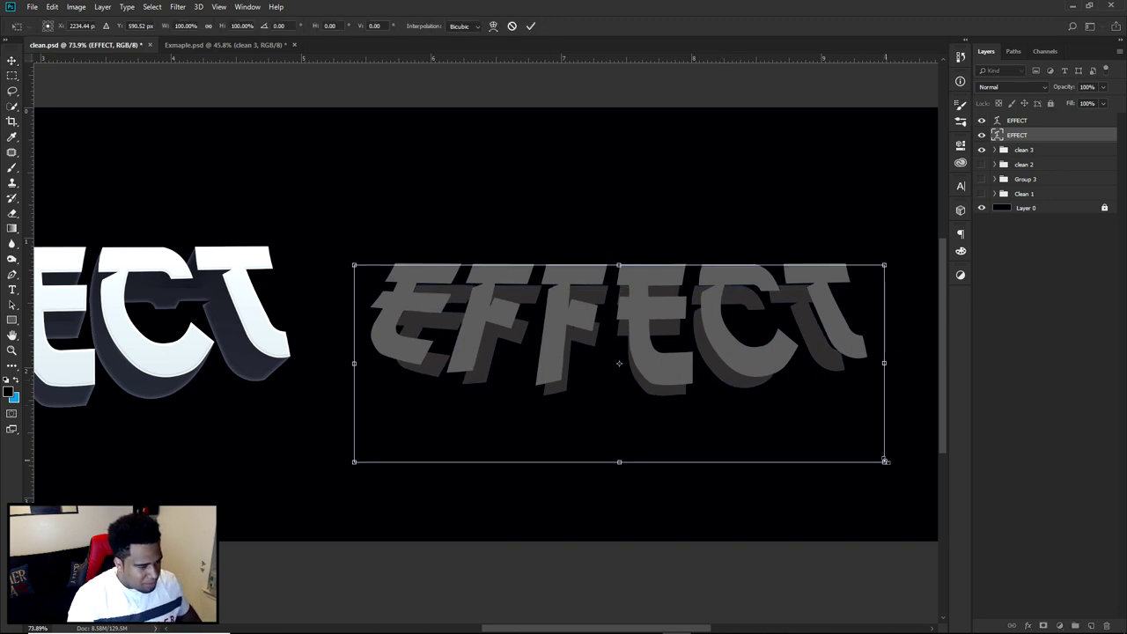
{"action": "left_click_drag", "start_coordinate": [884, 264], "coordinate": [879, 266]}
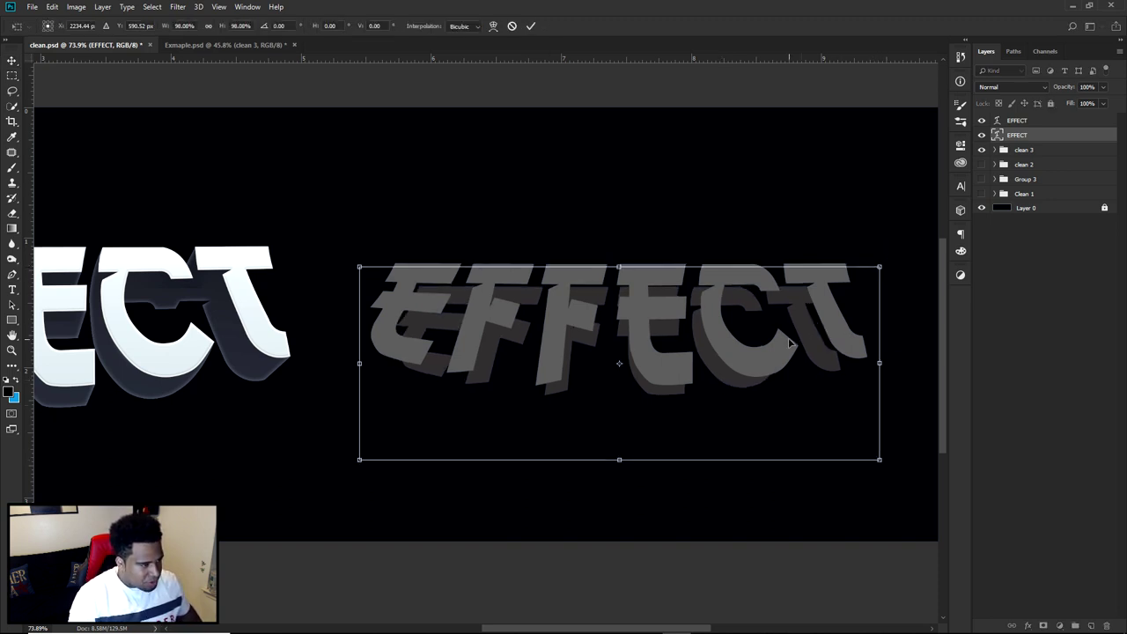
{"action": "key", "text": "Return"}
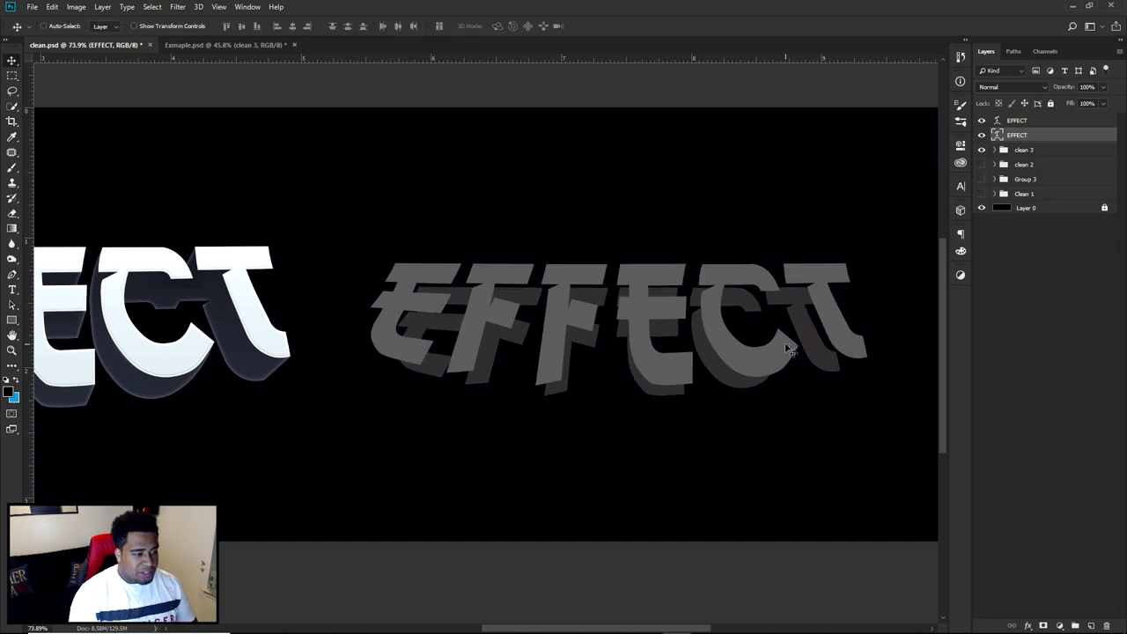
Check the dark copy against the grey text by toggling its visibility, and rename its layer as bACKING
{"action": "scroll", "coordinate": [703, 271], "scroll_direction": "up", "scroll_amount": 5}
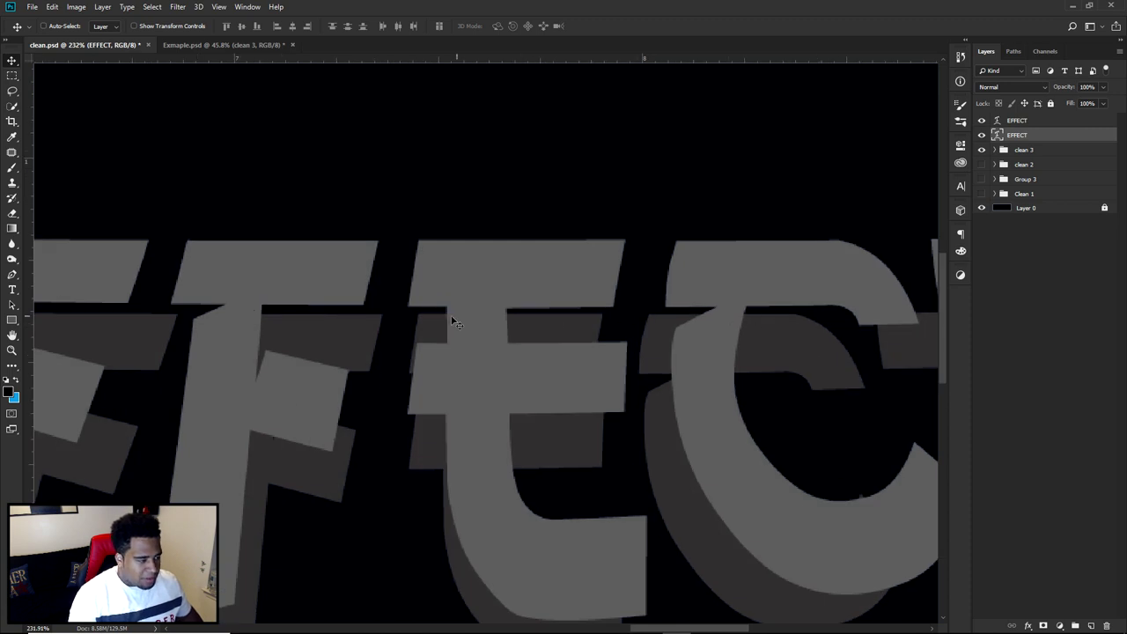
{"action": "scroll", "coordinate": [408, 370], "scroll_direction": "down", "scroll_amount": 3}
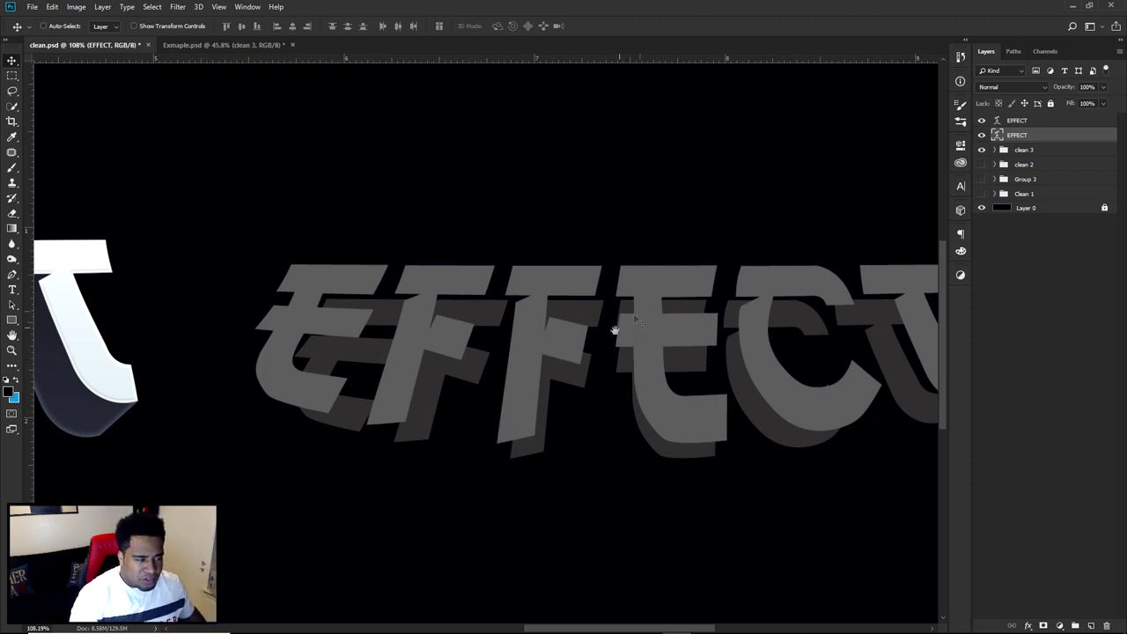
{"action": "left_click_drag", "start_coordinate": [615, 330], "coordinate": [667, 292]}
{"action": "left_click", "coordinate": [982, 133]}
{"action": "left_click", "coordinate": [983, 134]}
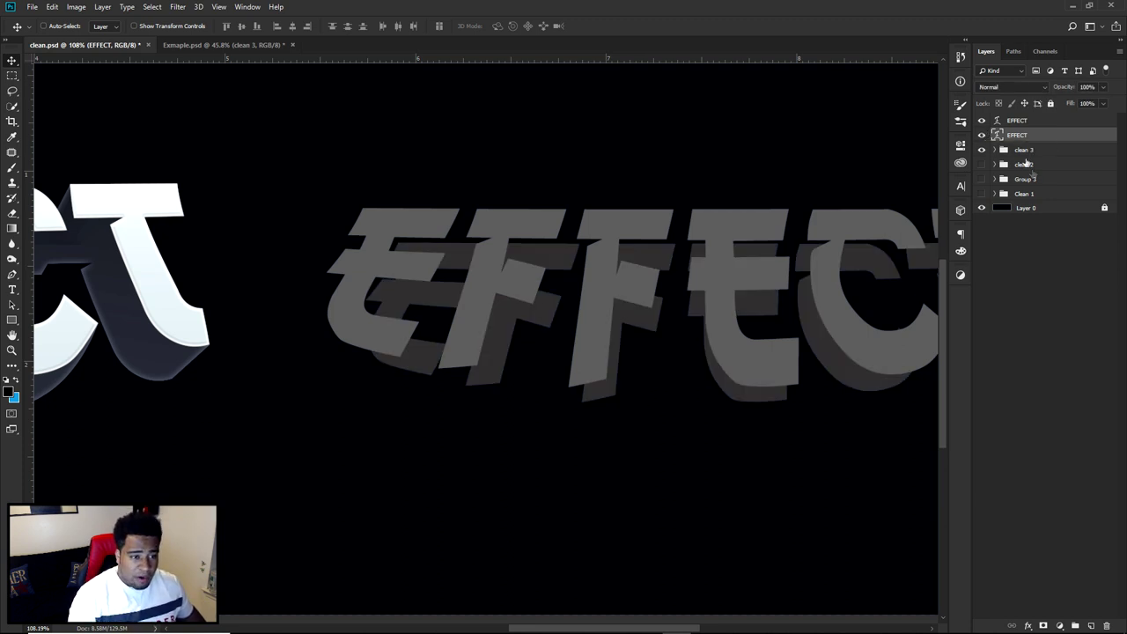
{"action": "double_click", "coordinate": [1015, 135]}
{"action": "type", "text": "sACKING"}
{"action": "key", "text": "Return"}
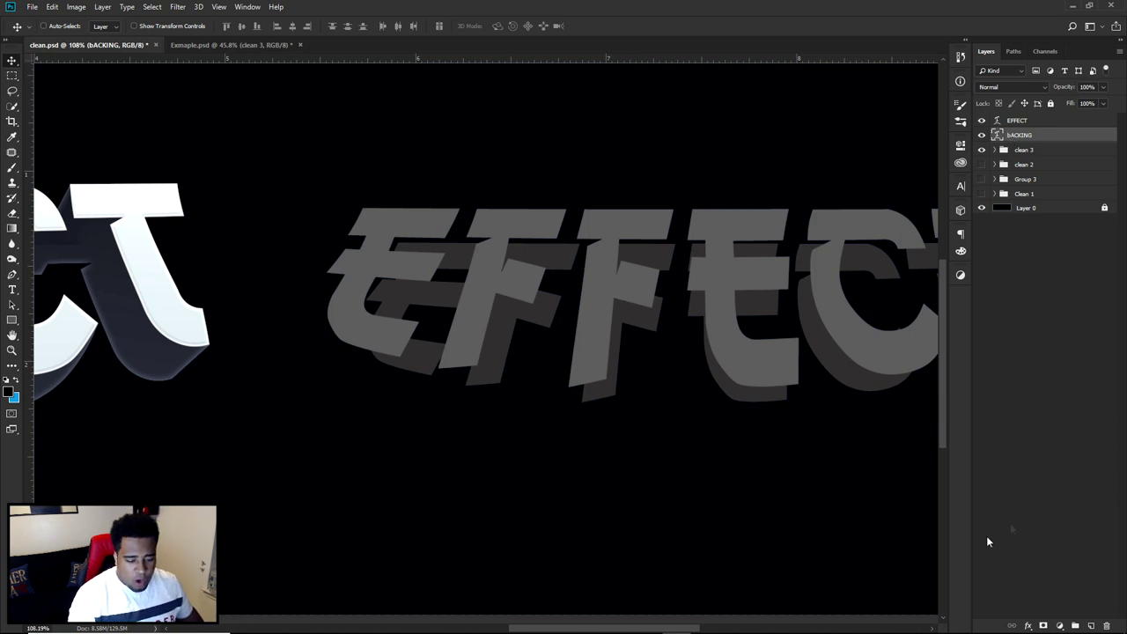
Add a new layer between the EFFECT and bACKING layers and activate the Pen tool
{"action": "left_click", "coordinate": [1092, 625]}
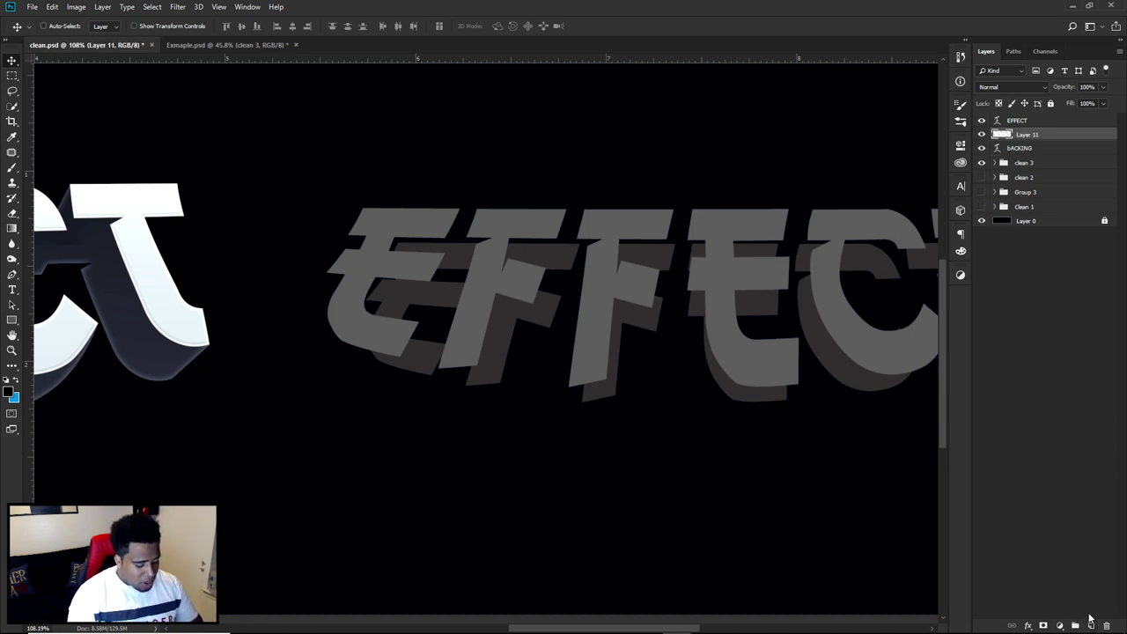
{"action": "key", "text": "p"}
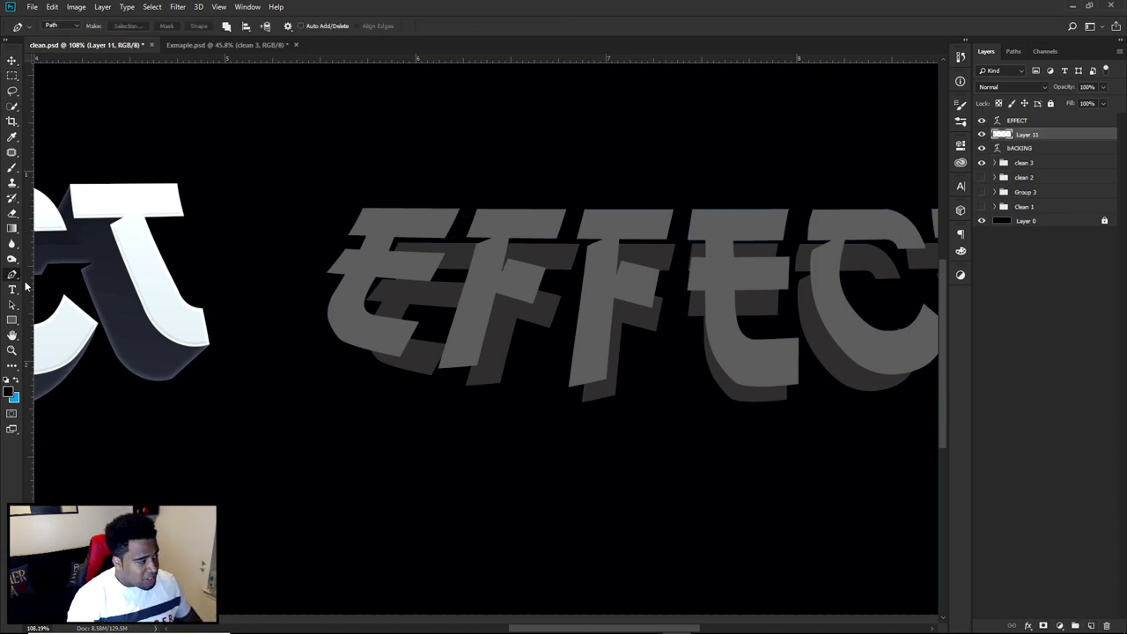
{"action": "right_click", "coordinate": [12, 278]}
{"action": "left_click", "coordinate": [71, 277]}
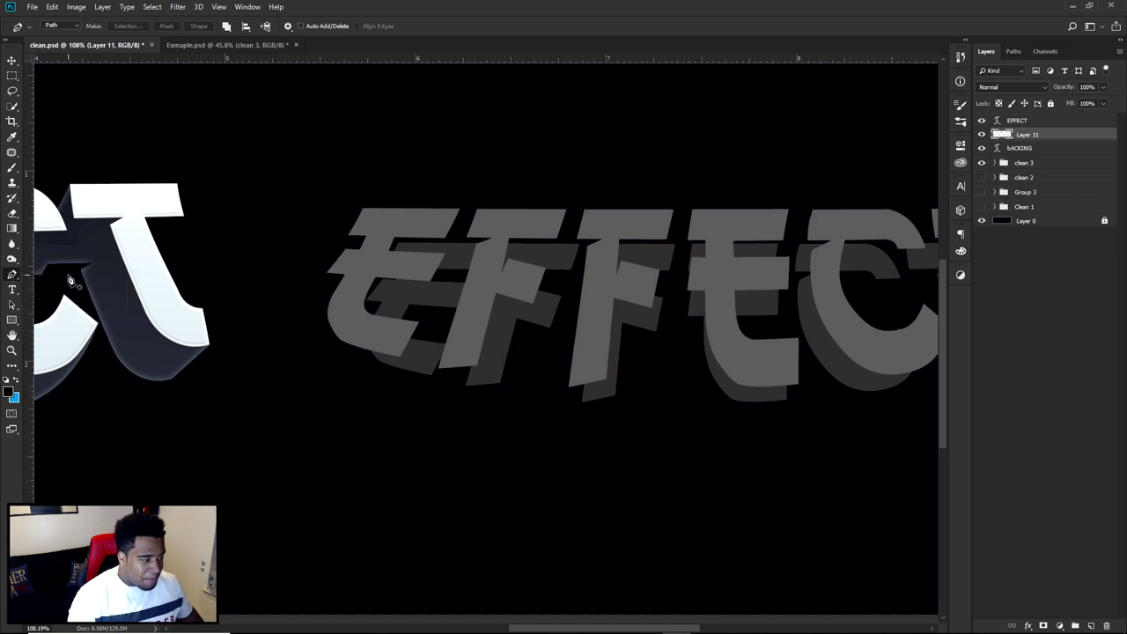
Draw a closed Pen path linking the upper bar corners of the first E to the matching corners of its dark backing
{"action": "scroll", "coordinate": [351, 266], "scroll_direction": "up", "scroll_amount": 5}
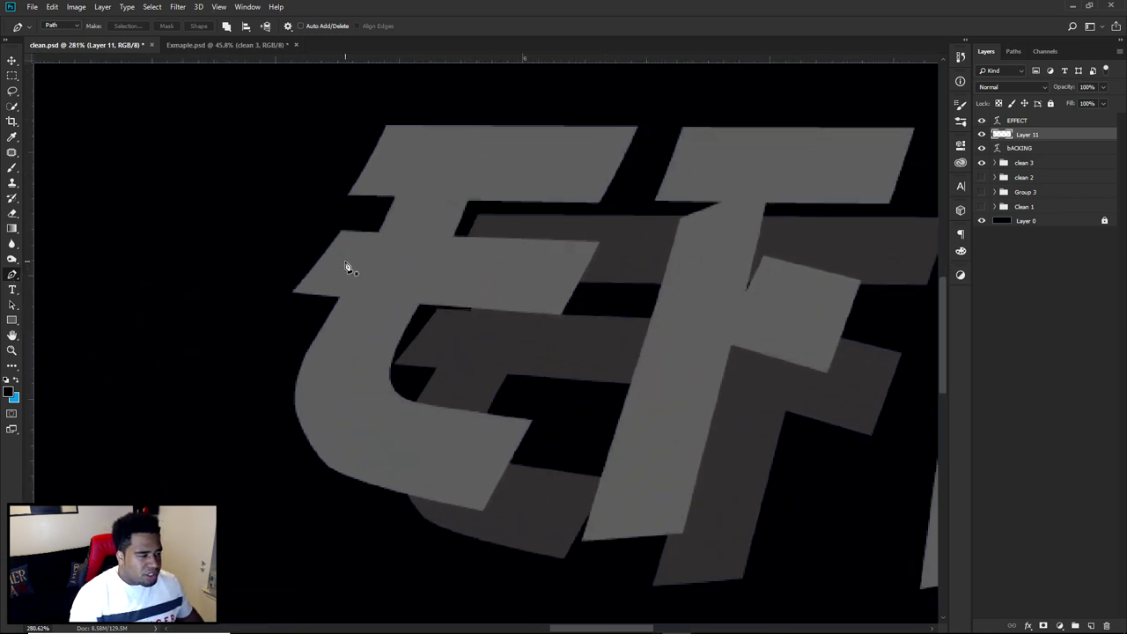
{"action": "scroll", "coordinate": [343, 269], "scroll_direction": "up", "scroll_amount": 1}
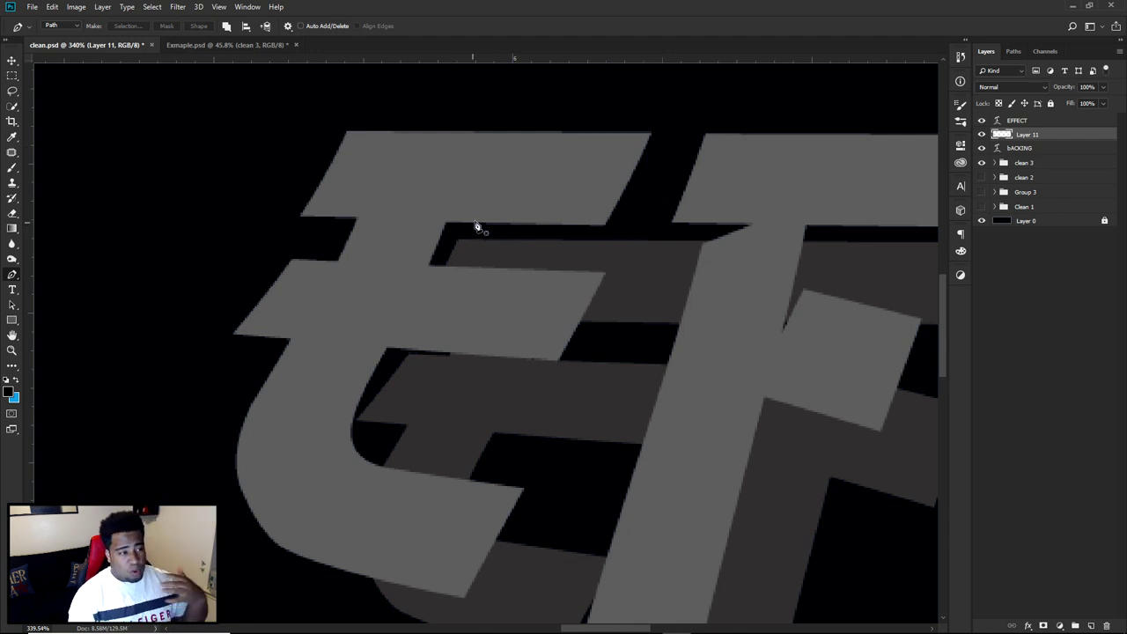
{"action": "left_click", "coordinate": [652, 134]}
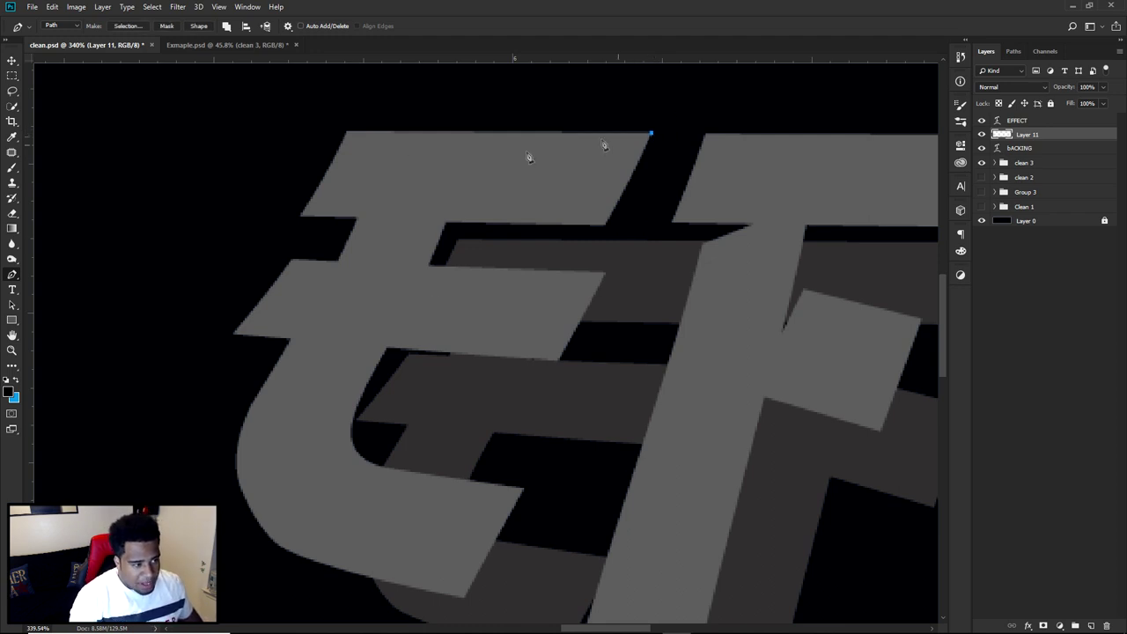
{"action": "left_click", "coordinate": [722, 241]}
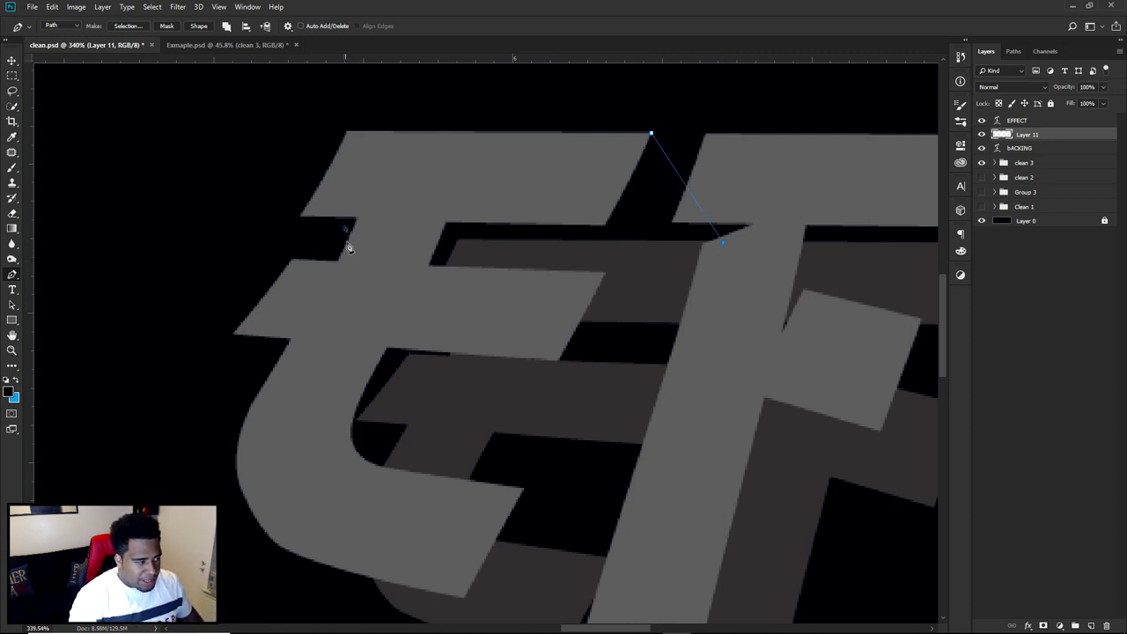
{"action": "left_click", "coordinate": [430, 317]}
{"action": "left_click", "coordinate": [300, 217]}
{"action": "left_click", "coordinate": [654, 140]}
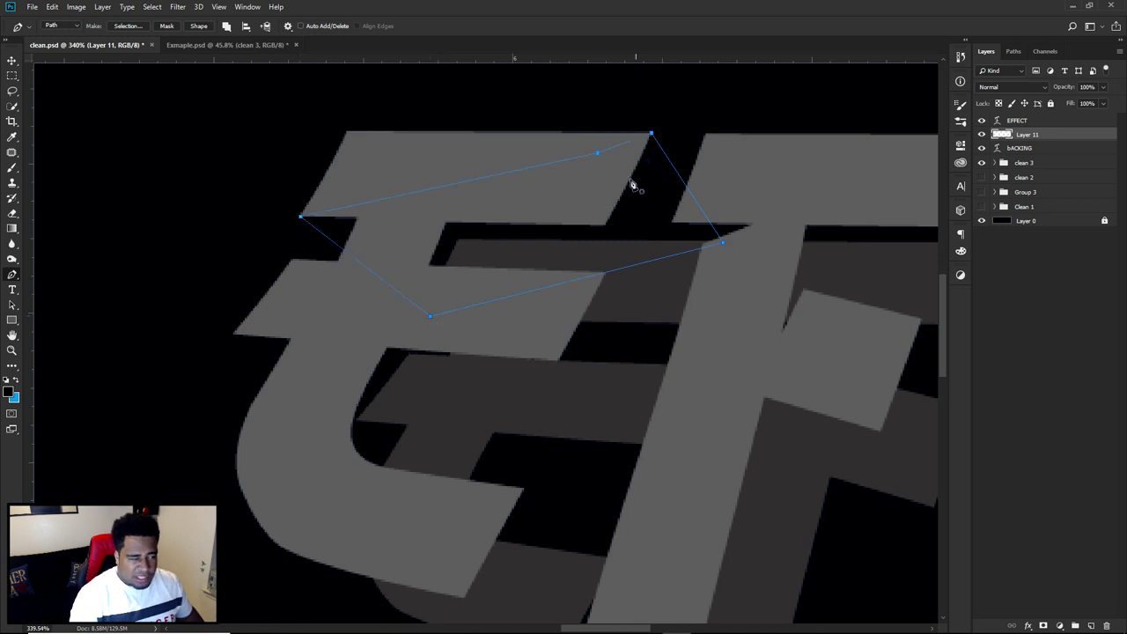
Draw a closed Pen path linking the lower-left corner of the first E's middle bar to its dark backing
{"action": "left_click_drag", "start_coordinate": [587, 290], "coordinate": [600, 216]}
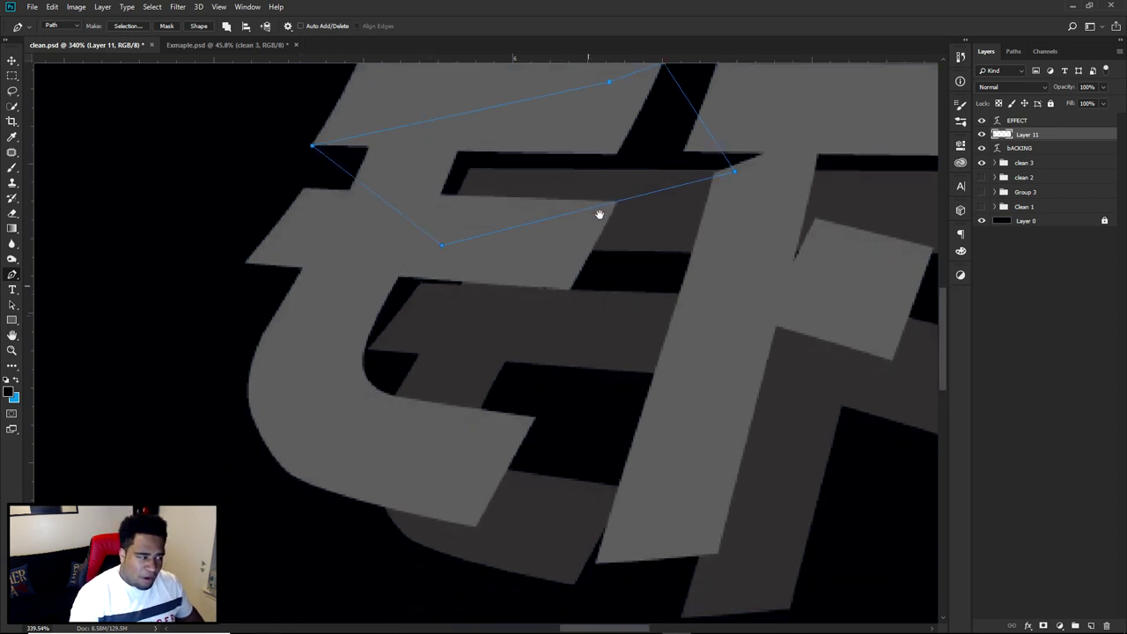
{"action": "left_click", "coordinate": [247, 263]}
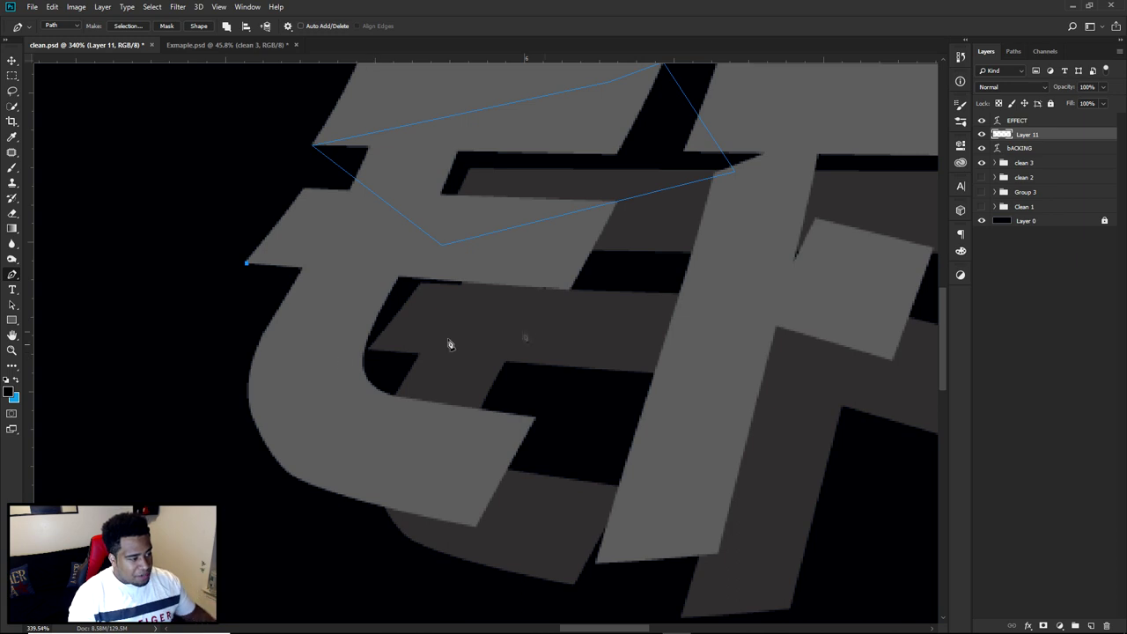
{"action": "left_click", "coordinate": [368, 356]}
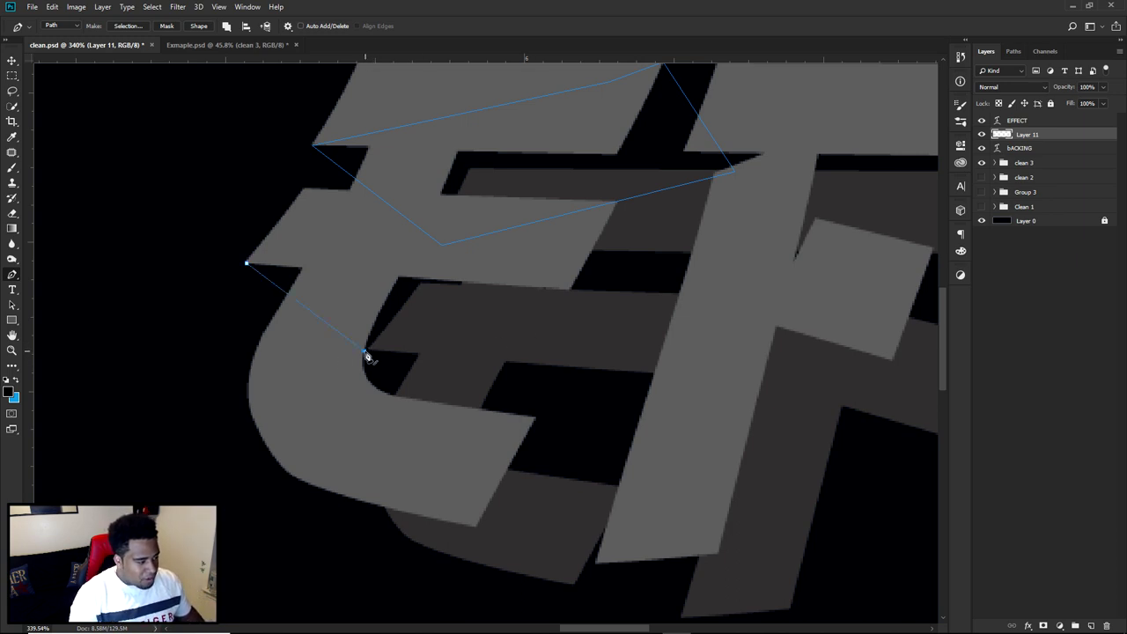
{"action": "scroll", "coordinate": [372, 354], "scroll_direction": "up", "scroll_amount": 5}
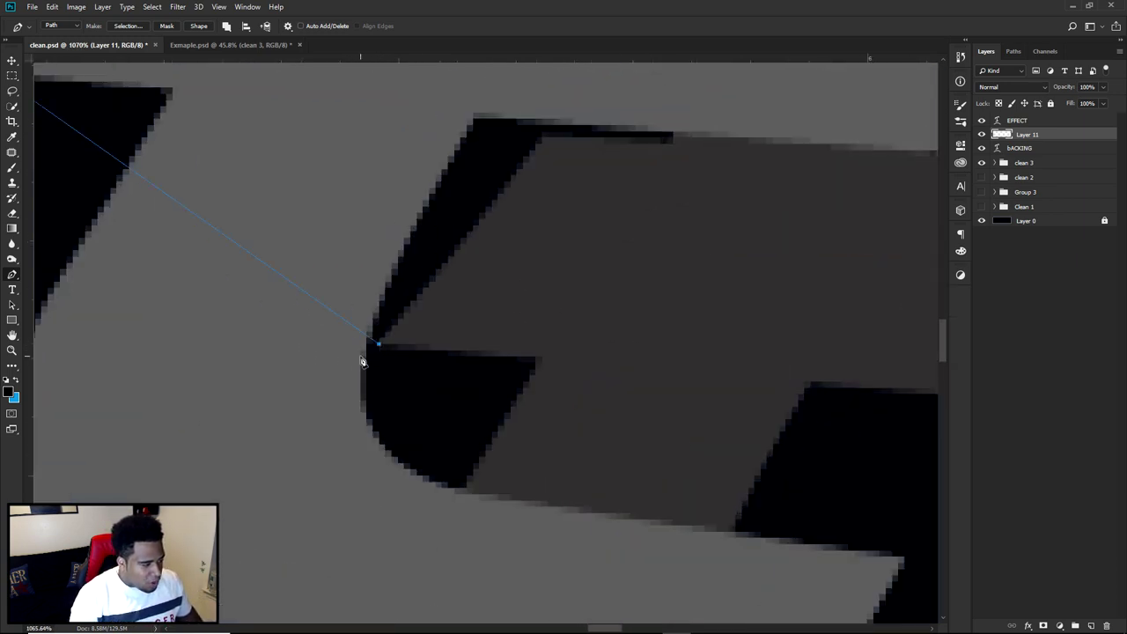
{"action": "scroll", "coordinate": [415, 319], "scroll_direction": "down", "scroll_amount": 4}
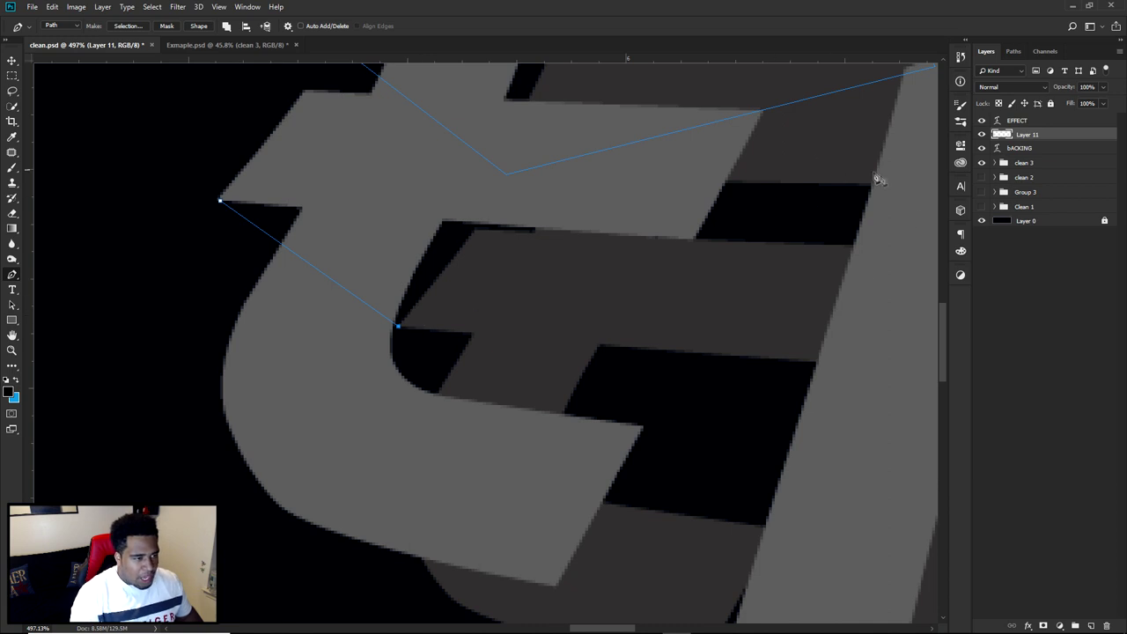
{"action": "left_click", "coordinate": [612, 301]}
{"action": "left_click", "coordinate": [891, 261]}
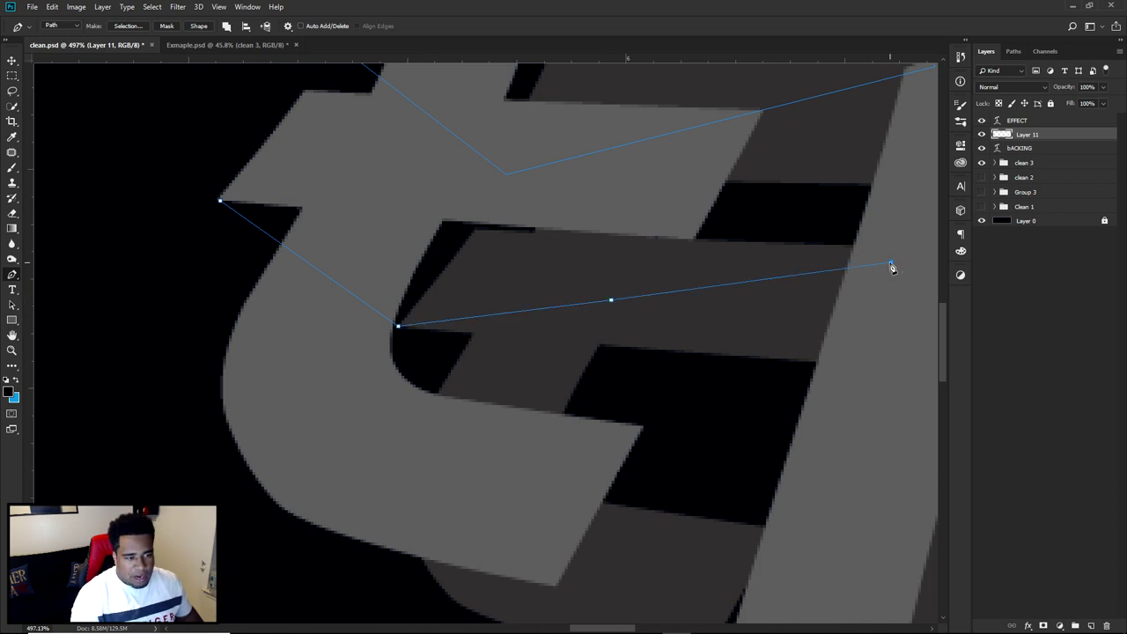
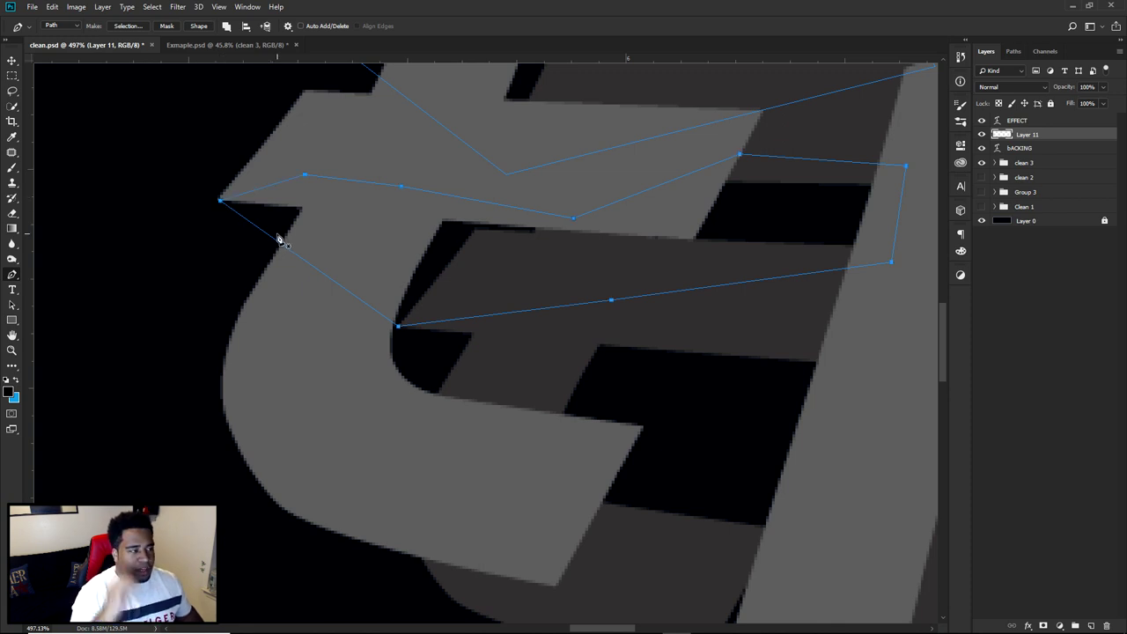
Draw a closed curved Pen path joining the first E's rounded lower-left edge to the matching curve of its backing
{"action": "scroll", "coordinate": [498, 352], "scroll_direction": "down", "scroll_amount": 3}
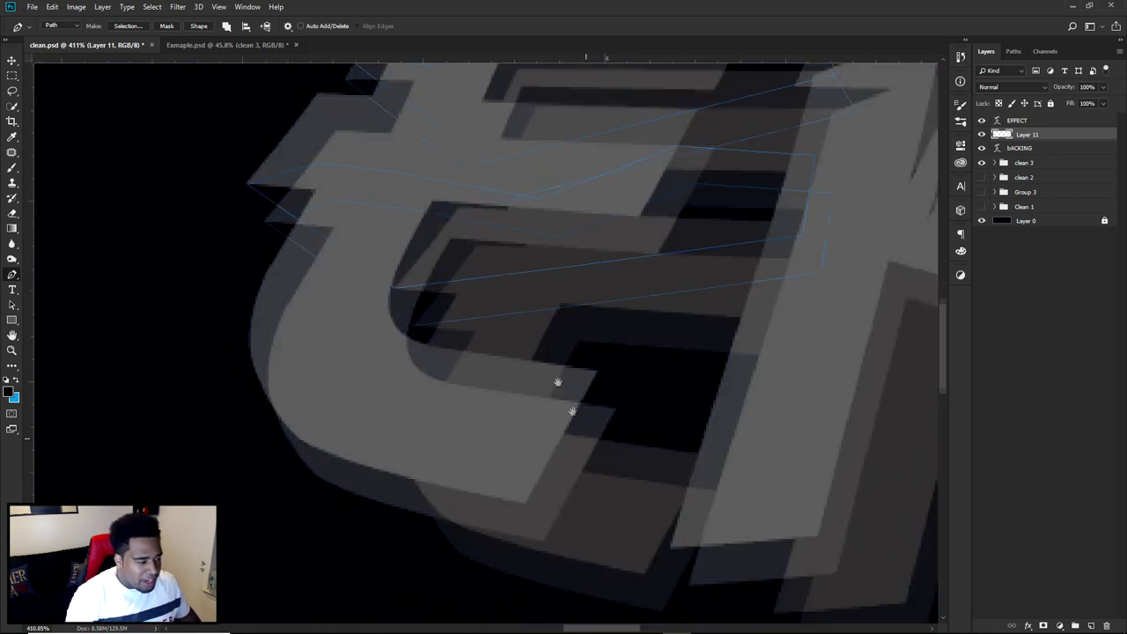
{"action": "scroll", "coordinate": [629, 380], "scroll_direction": "up", "scroll_amount": 1}
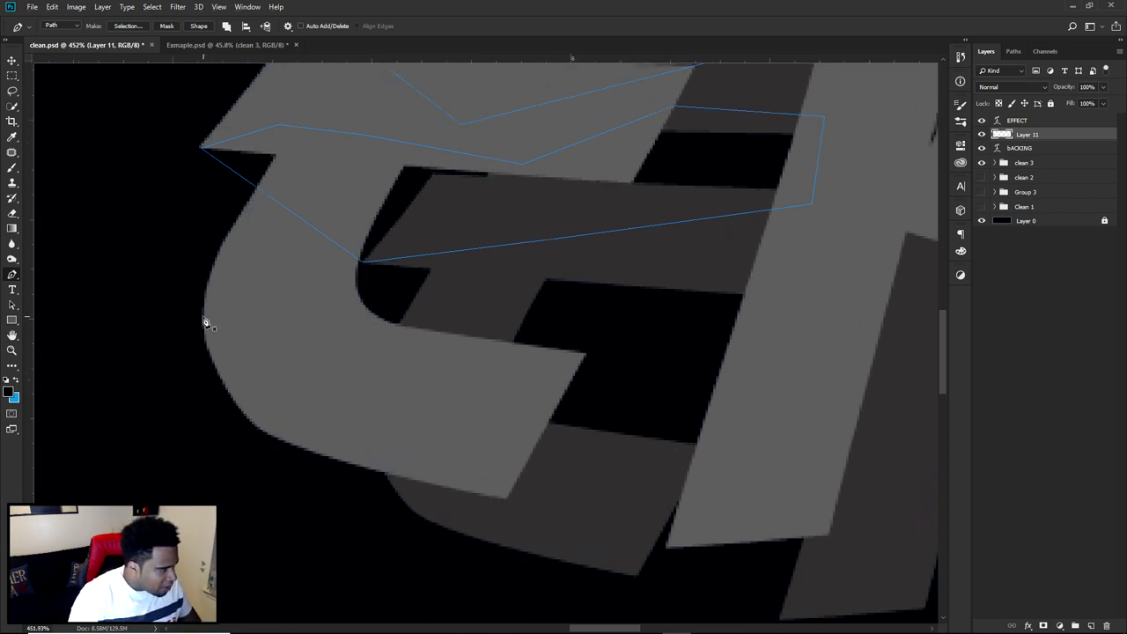
{"action": "left_click_drag", "start_coordinate": [510, 549], "coordinate": [587, 568]}
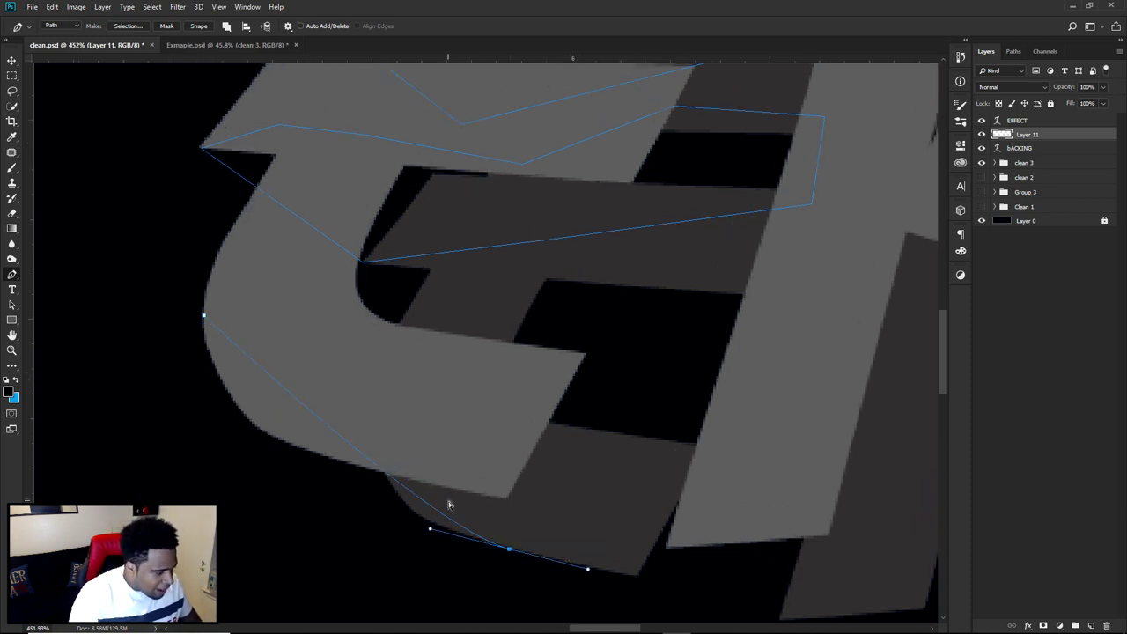
{"action": "left_click_drag", "start_coordinate": [430, 531], "coordinate": [187, 481]}
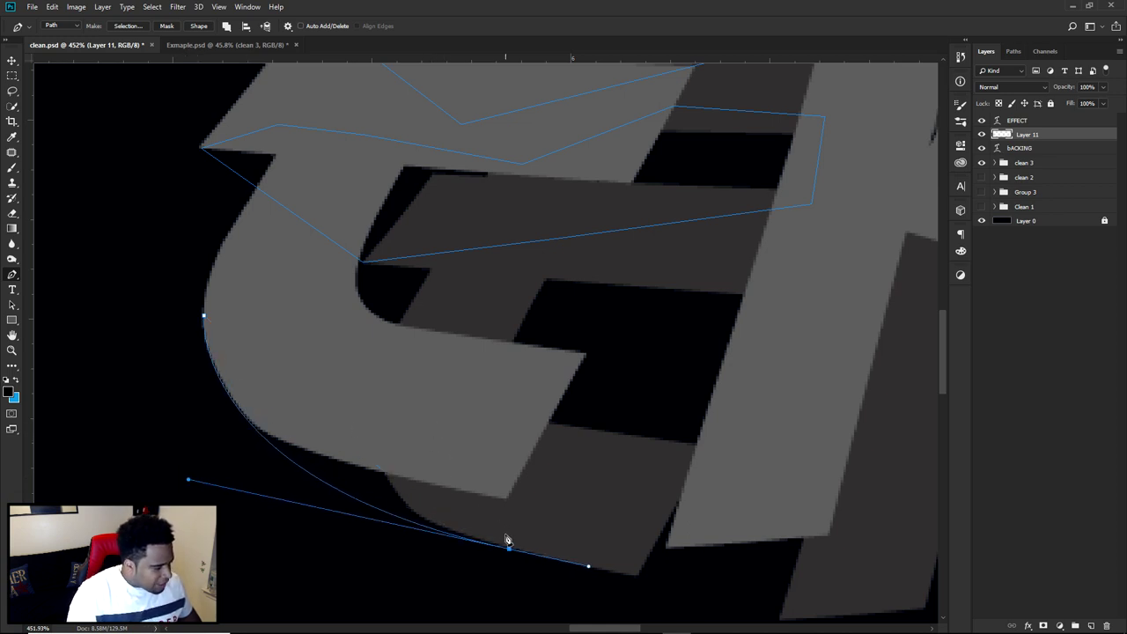
{"action": "left_click", "coordinate": [480, 448]}
{"action": "left_click", "coordinate": [204, 316]}
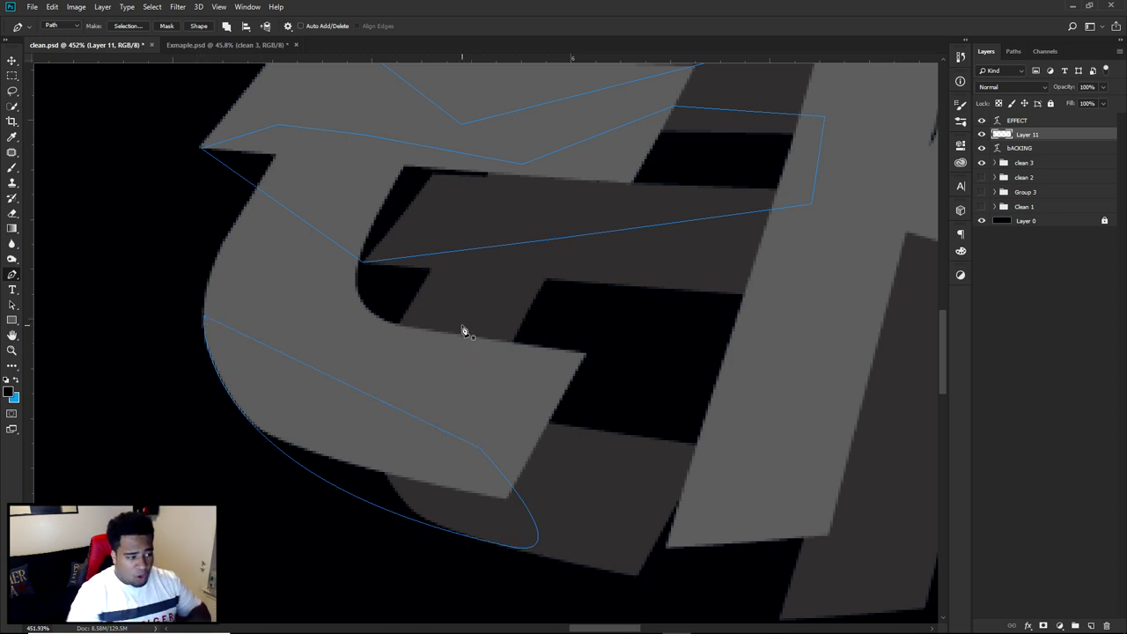
Draw a closed Pen path joining the upper tip of the first E's bottom arm to its backing corner
{"action": "scroll", "coordinate": [578, 403], "scroll_direction": "up", "scroll_amount": 2}
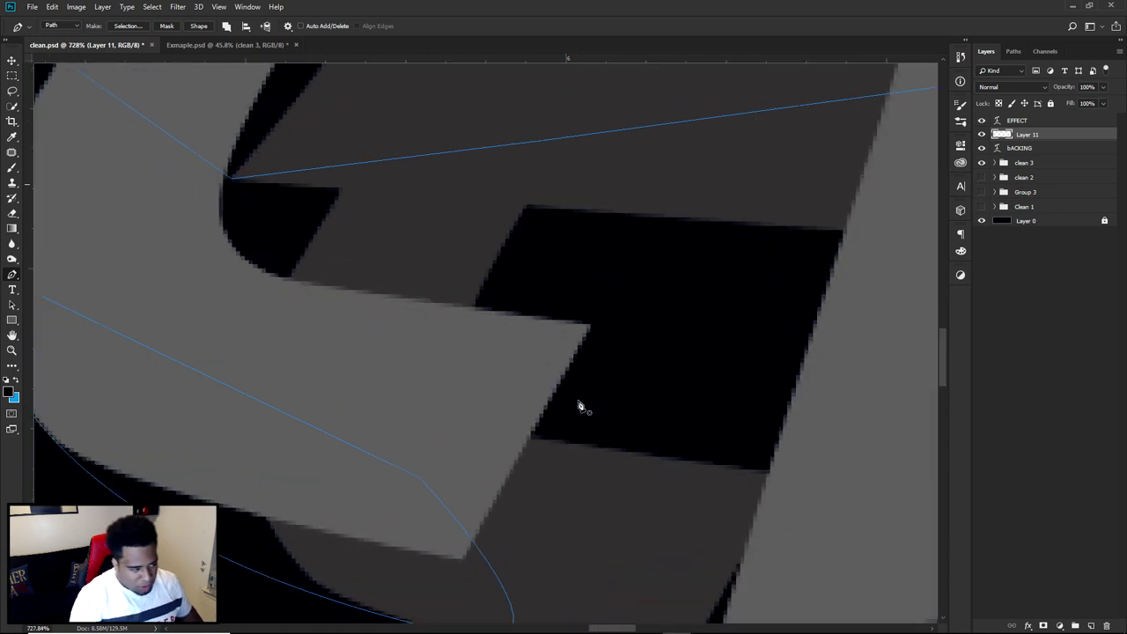
{"action": "left_click", "coordinate": [590, 326]}
{"action": "left_click", "coordinate": [796, 481]}
{"action": "left_click_drag", "start_coordinate": [497, 525], "coordinate": [444, 419]}
{"action": "left_click", "coordinate": [590, 326]}
{"action": "scroll", "coordinate": [680, 315], "scroll_direction": "down", "scroll_amount": 5}
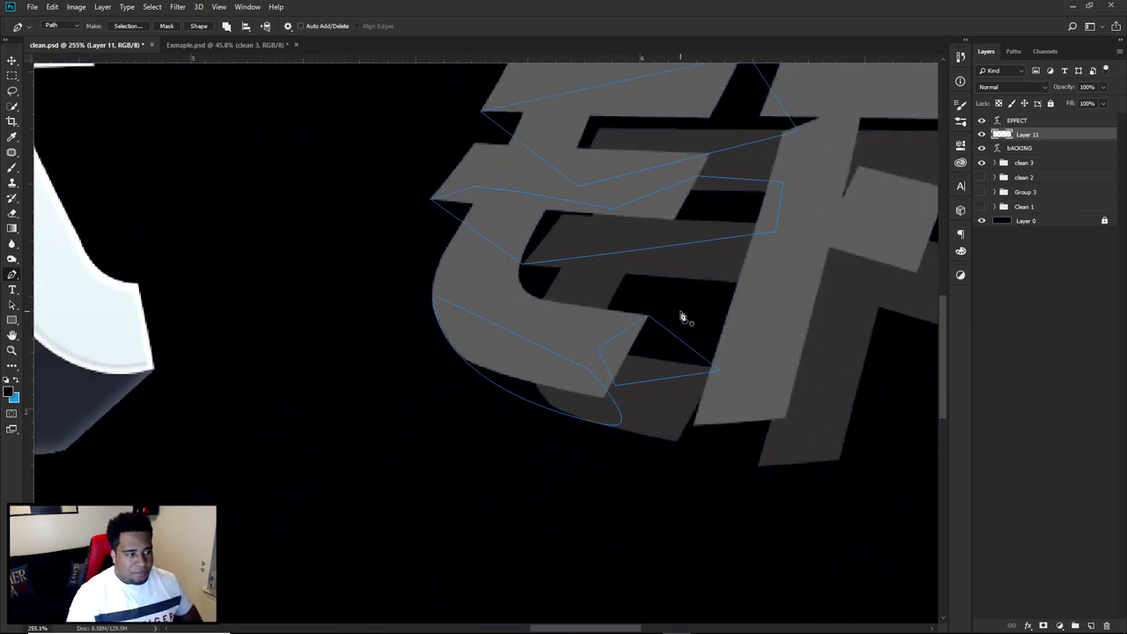
Draw a closed Pen path from the lower-left corner of the first F's top bar, its far points hidden behind the grey stem
{"action": "scroll", "coordinate": [682, 317], "scroll_direction": "down", "scroll_amount": 3}
{"action": "scroll", "coordinate": [628, 352], "scroll_direction": "up", "scroll_amount": 2}
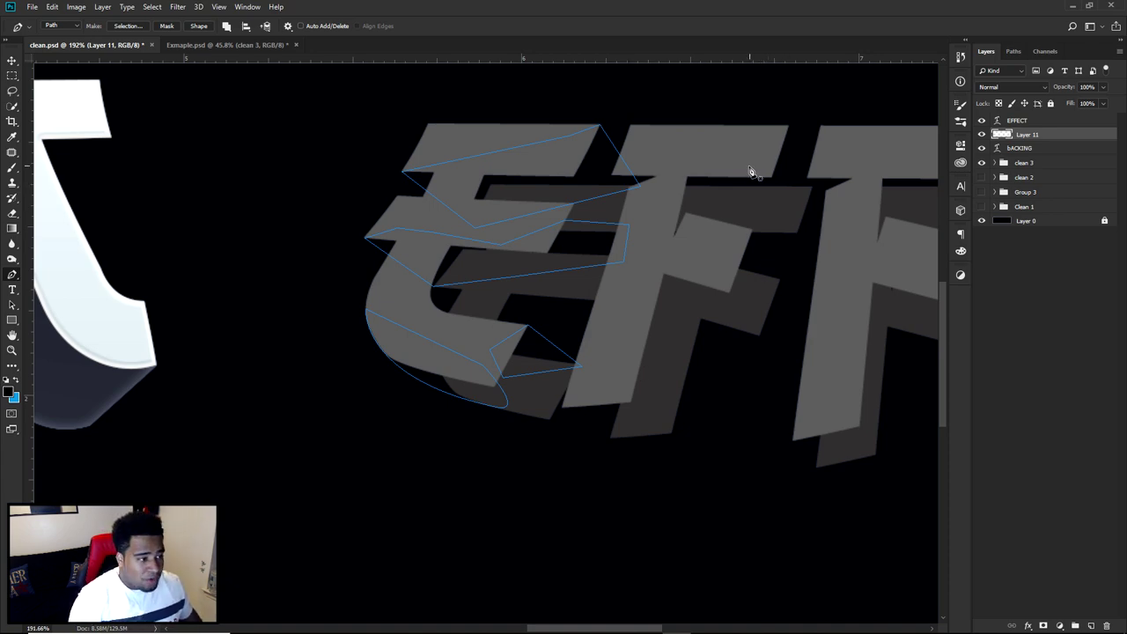
{"action": "scroll", "coordinate": [623, 178], "scroll_direction": "up", "scroll_amount": 5}
{"action": "left_click", "coordinate": [594, 179]}
{"action": "left_click", "coordinate": [684, 301]}
{"action": "left_click", "coordinate": [793, 165]}
{"action": "left_click", "coordinate": [674, 136]}
{"action": "left_click", "coordinate": [593, 183]}
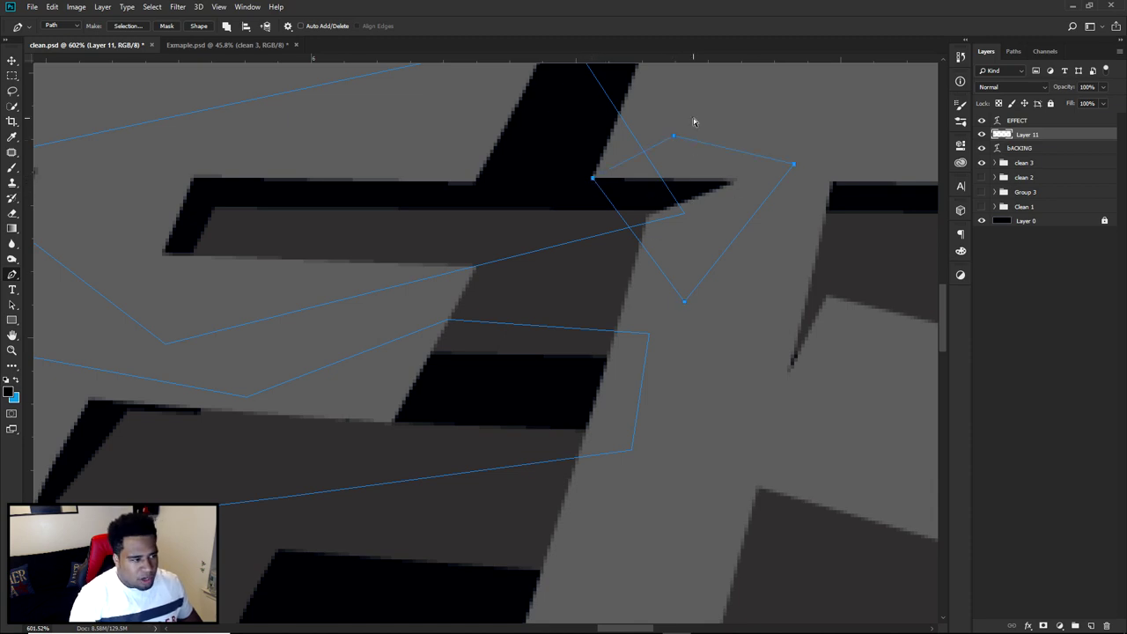
Draw a closed Pen path linking the upper-right corner of the first F's top bar to its backing corner
{"action": "scroll", "coordinate": [692, 118], "scroll_direction": "down", "scroll_amount": 2}
{"action": "left_click_drag", "start_coordinate": [614, 268], "coordinate": [440, 234]}
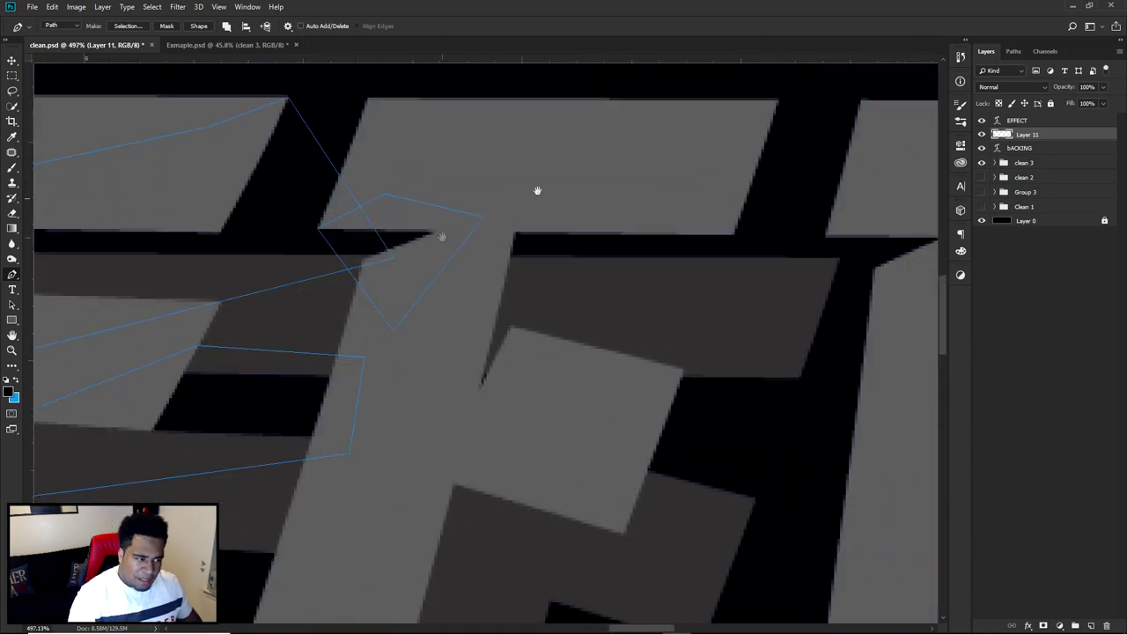
{"action": "scroll", "coordinate": [775, 113], "scroll_direction": "up", "scroll_amount": 2}
{"action": "left_click", "coordinate": [780, 98]}
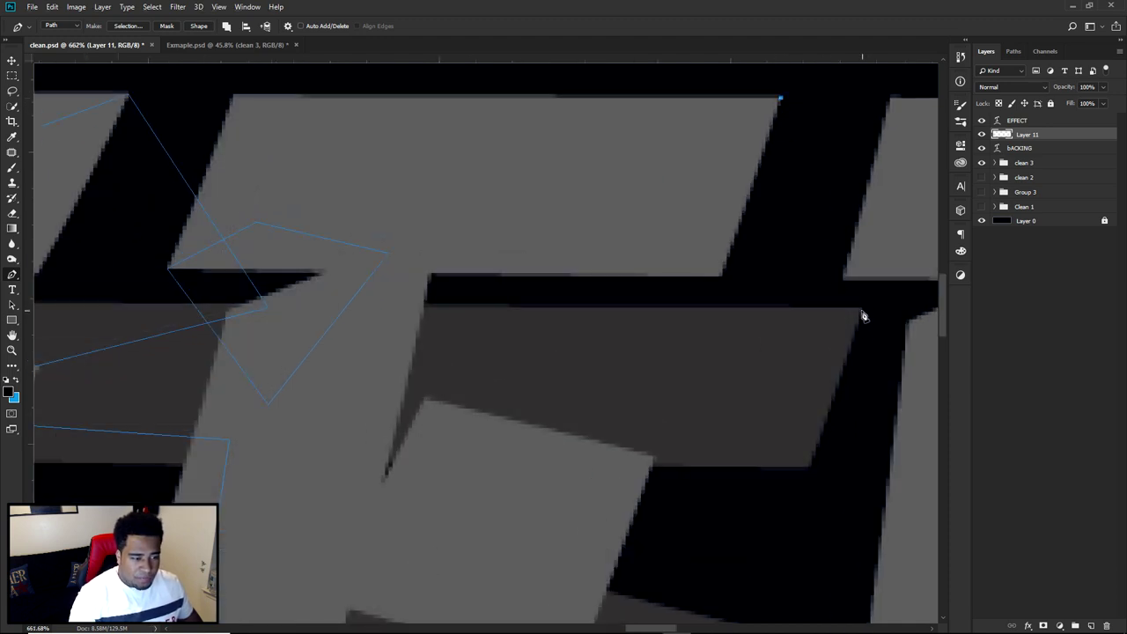
{"action": "left_click", "coordinate": [862, 313]}
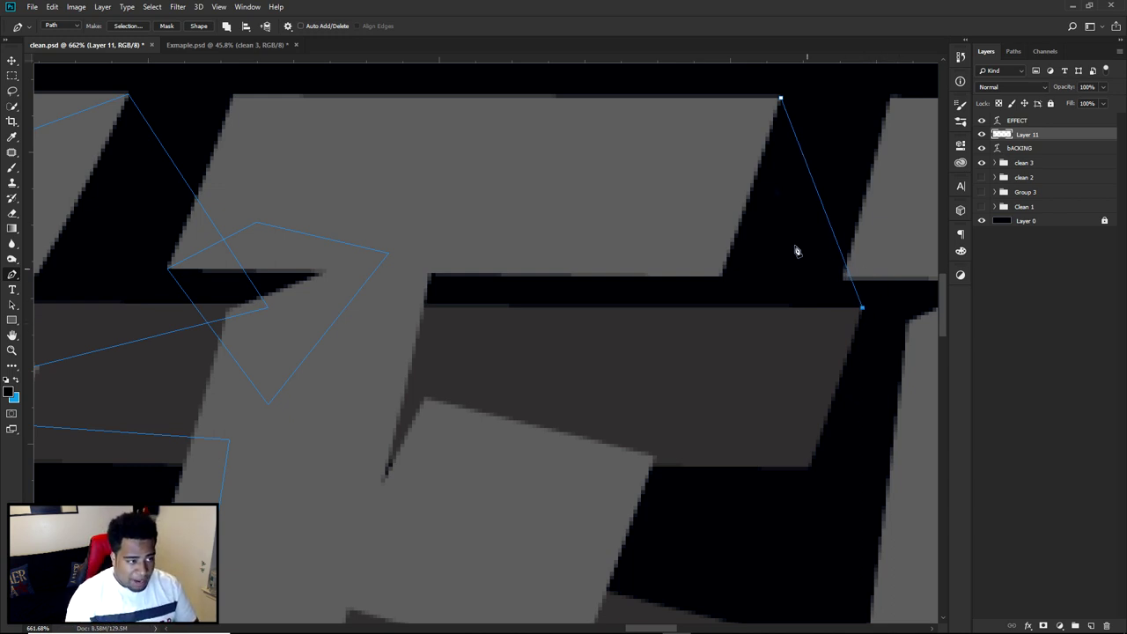
{"action": "left_click", "coordinate": [380, 357]}
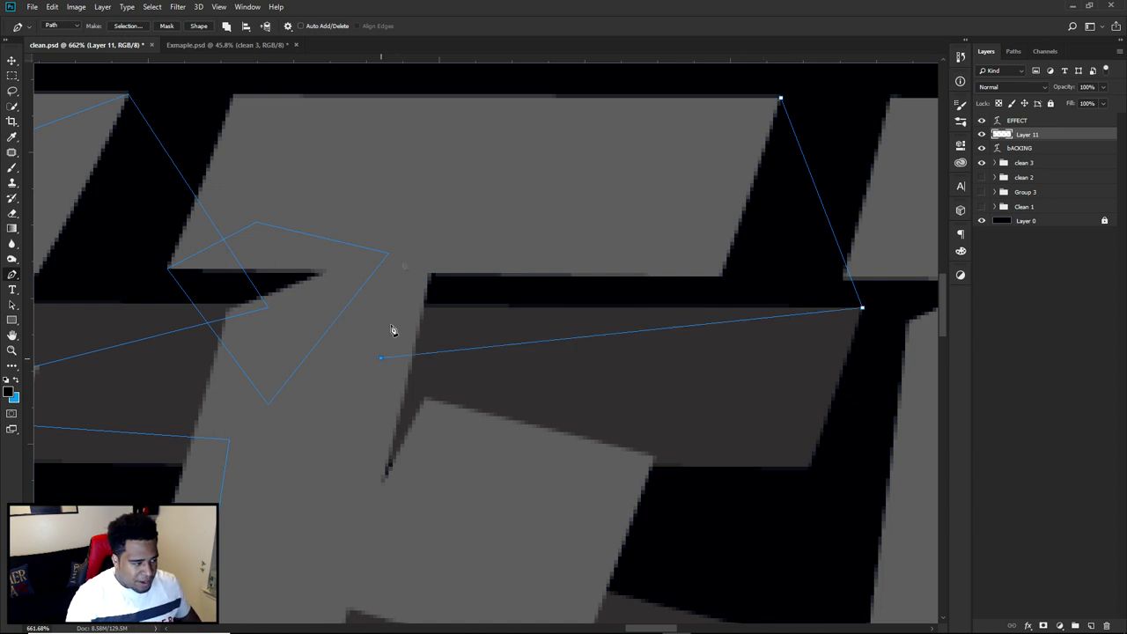
{"action": "left_click", "coordinate": [779, 98]}
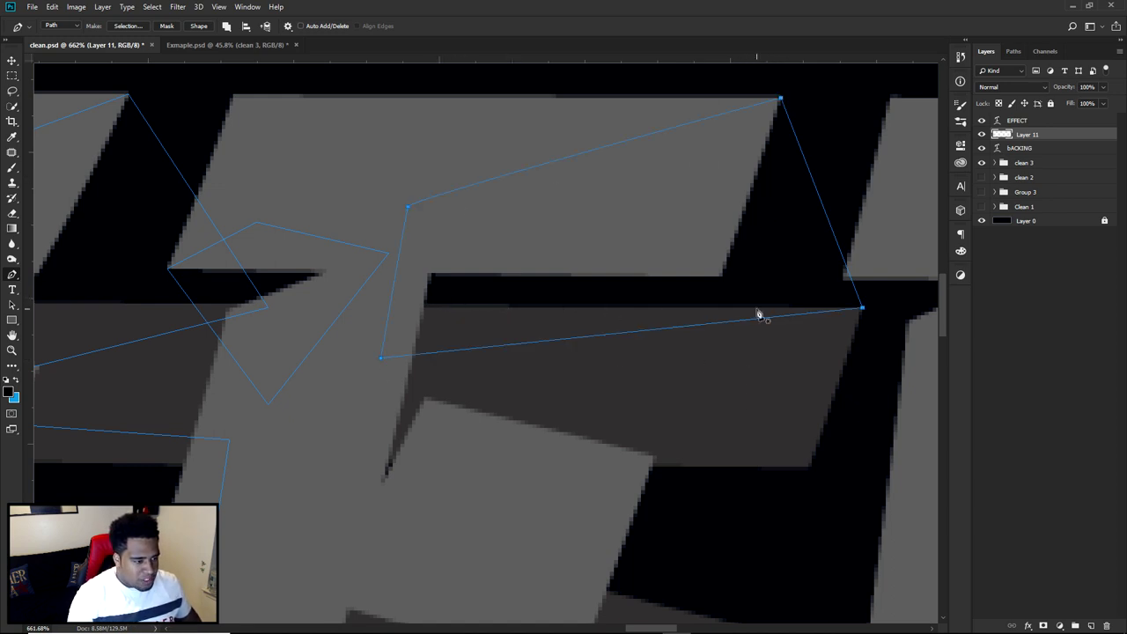
Draw a closed Pen path linking the upper-right corner of the first F's middle arm to its backing corner
{"action": "scroll", "coordinate": [758, 312], "scroll_direction": "down", "scroll_amount": 2}
{"action": "scroll", "coordinate": [731, 290], "scroll_direction": "down", "scroll_amount": 2}
{"action": "scroll", "coordinate": [699, 329], "scroll_direction": "up", "scroll_amount": 2}
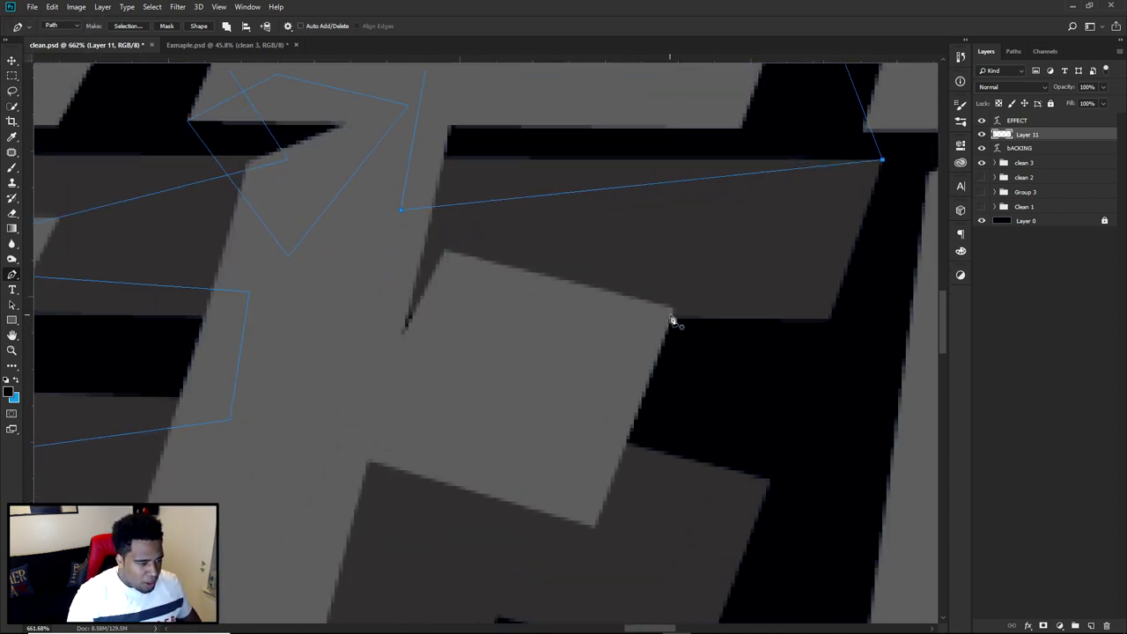
{"action": "left_click", "coordinate": [672, 311]}
{"action": "left_click", "coordinate": [769, 482]}
{"action": "left_click", "coordinate": [552, 529]}
{"action": "left_click_drag", "start_coordinate": [416, 424], "coordinate": [398, 429]}
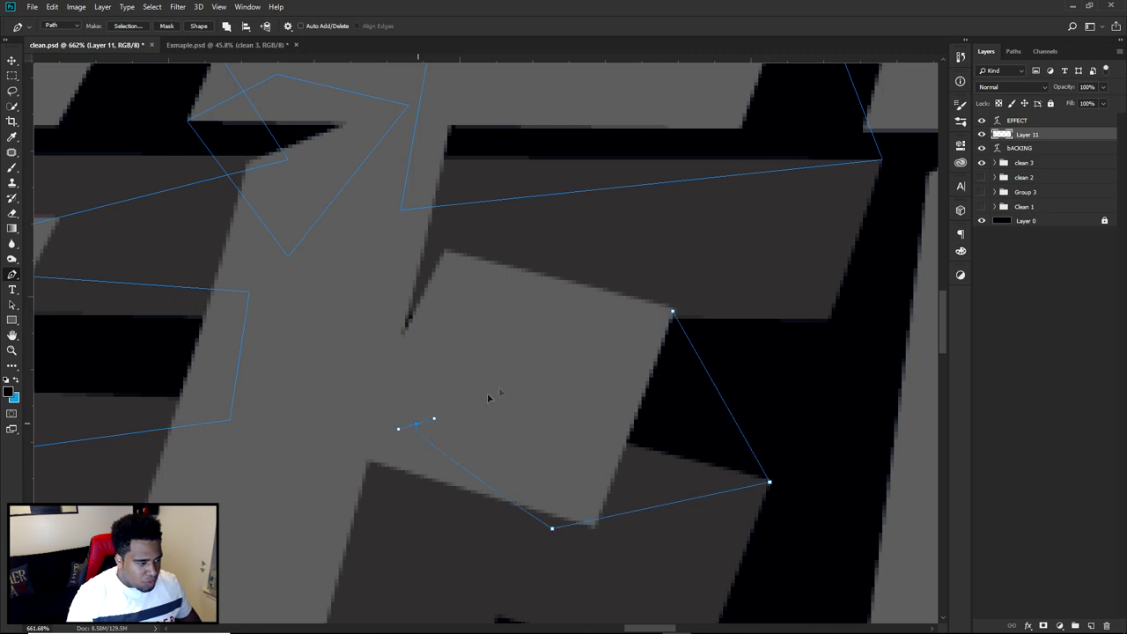
{"action": "left_click", "coordinate": [672, 311]}
Draw a closed Pen path joining the lower-left corner of the first F's stem to its backing corner
{"action": "scroll", "coordinate": [669, 317], "scroll_direction": "down", "scroll_amount": 6}
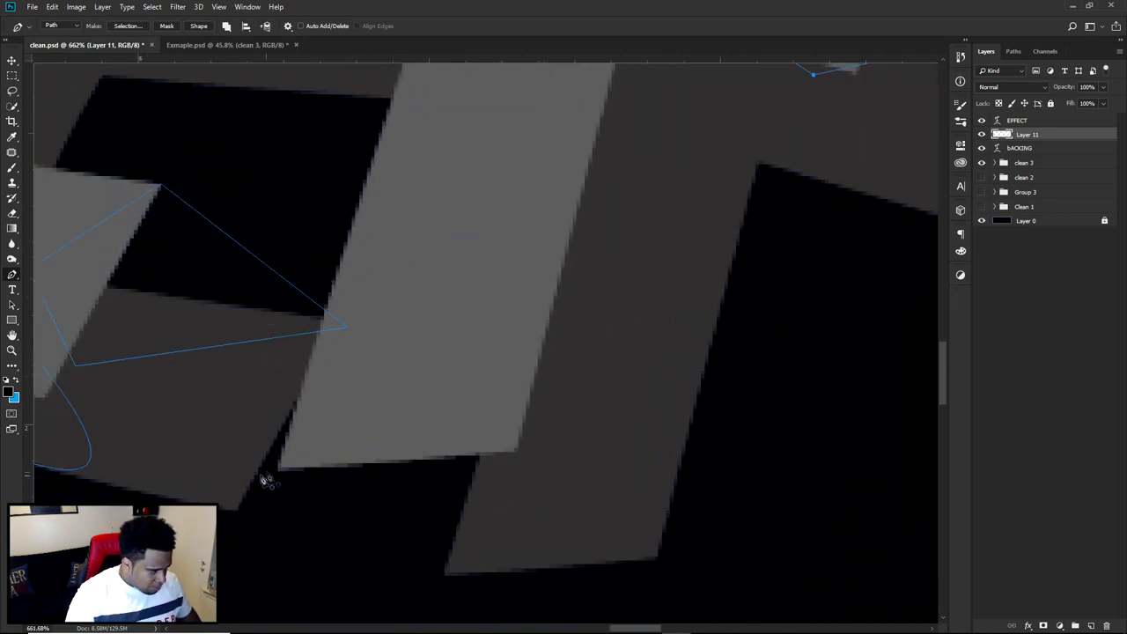
{"action": "left_click", "coordinate": [277, 467]}
{"action": "left_click", "coordinate": [448, 575]}
{"action": "left_click", "coordinate": [571, 432]}
{"action": "left_click", "coordinate": [278, 467]}
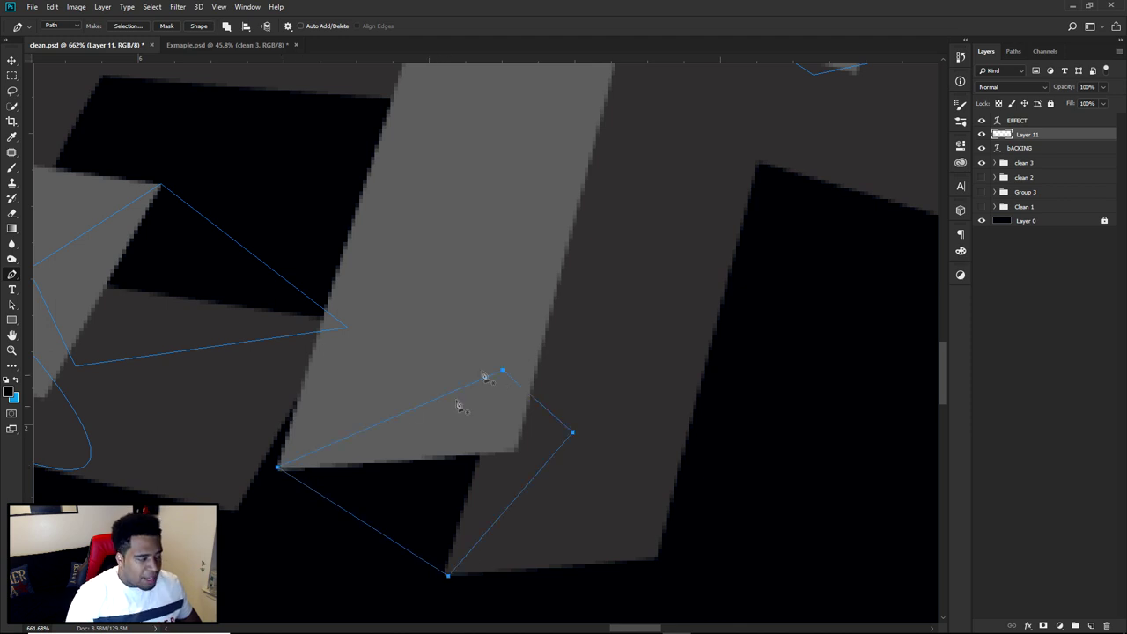
Draw closed Pen paths connecting both outer corners of the second F's top bar to its dark backing
{"action": "scroll", "coordinate": [457, 402], "scroll_direction": "down", "scroll_amount": 8}
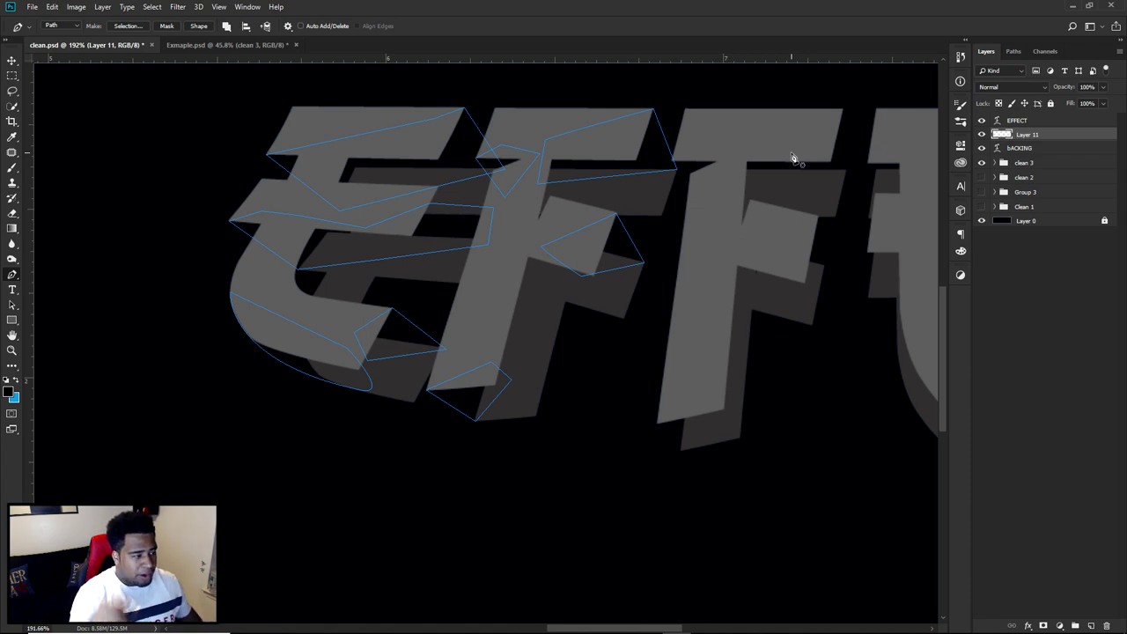
{"action": "scroll", "coordinate": [797, 156], "scroll_direction": "up", "scroll_amount": 10}
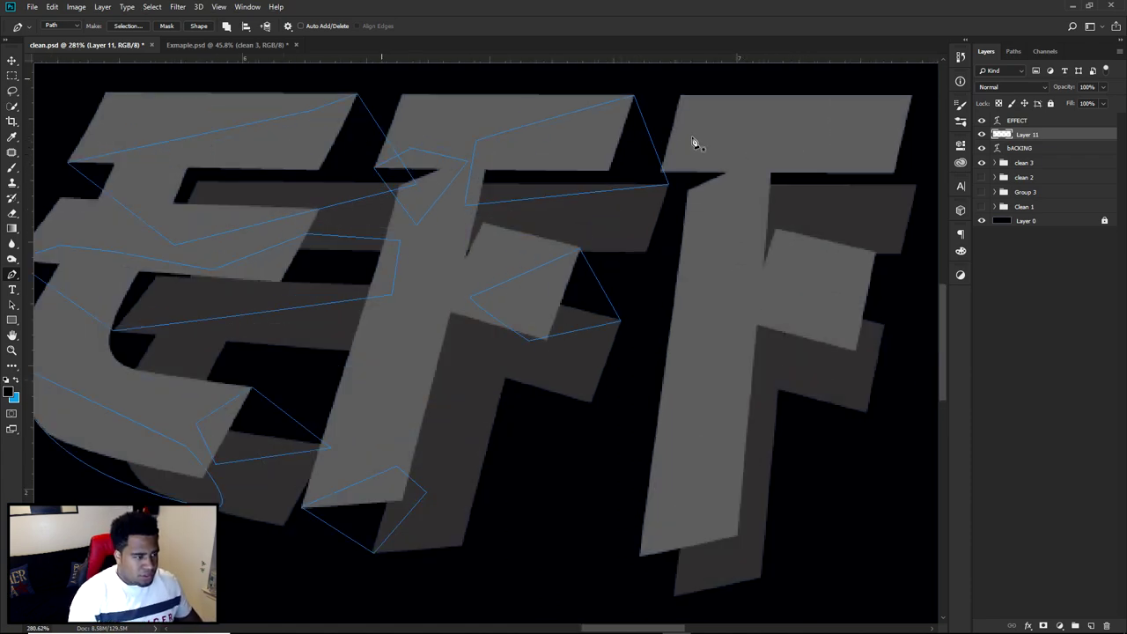
{"action": "scroll", "coordinate": [636, 188], "scroll_direction": "down", "scroll_amount": 3}
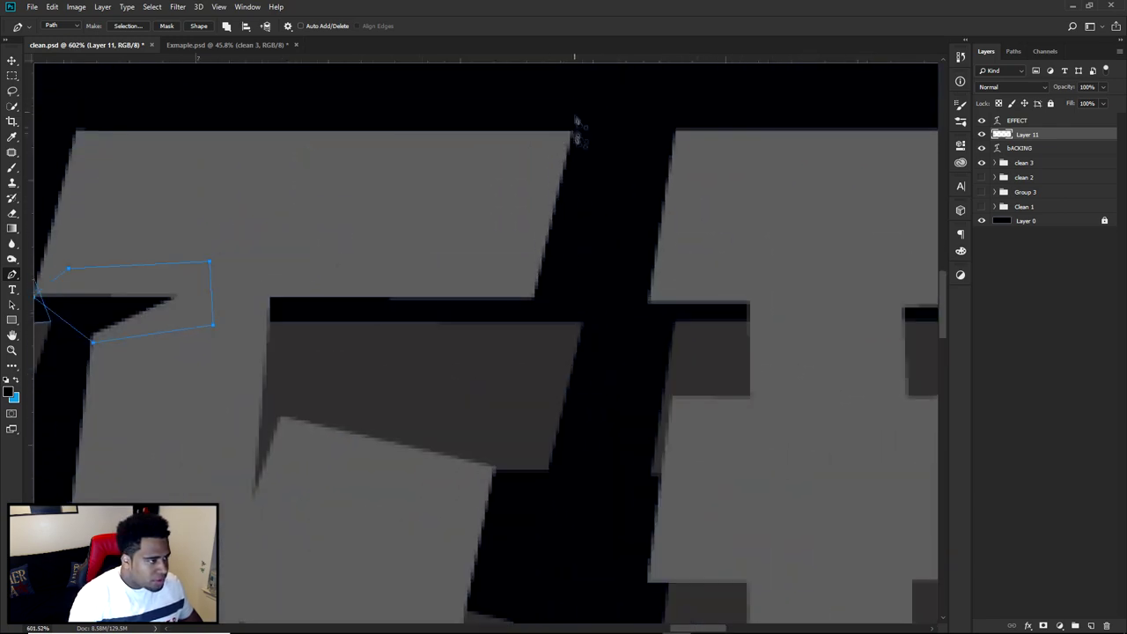
{"action": "left_click", "coordinate": [577, 131]}
{"action": "left_click", "coordinate": [579, 322]}
{"action": "left_click", "coordinate": [269, 354]}
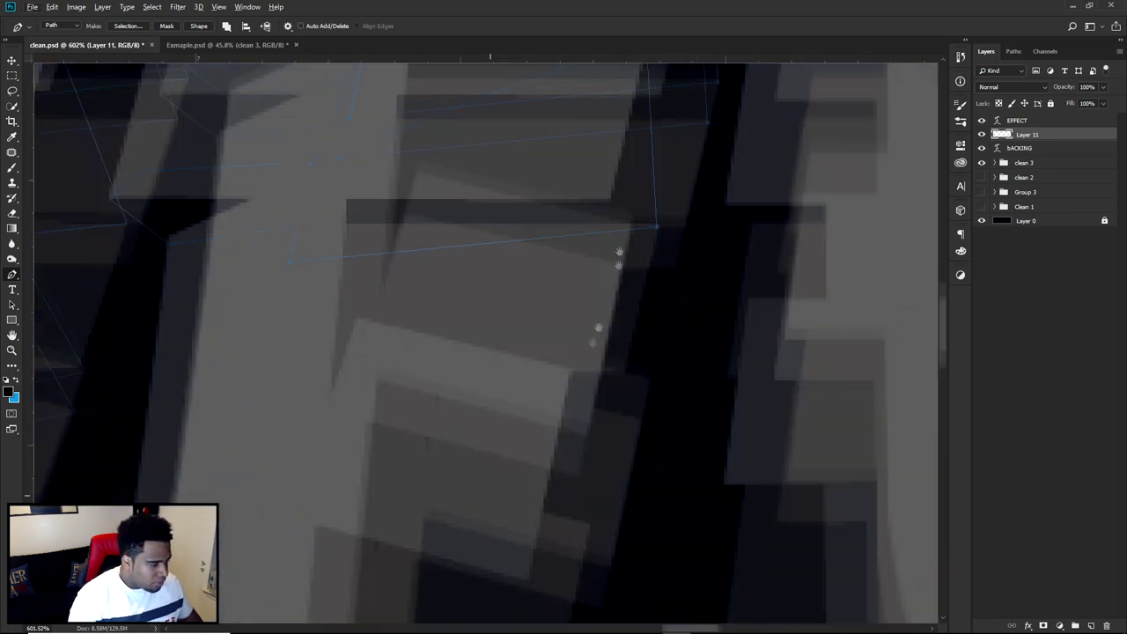
Draw a closed Pen path joining the lower-left corner of the second F's stem to its backing corner
{"action": "left_click", "coordinate": [379, 456]}
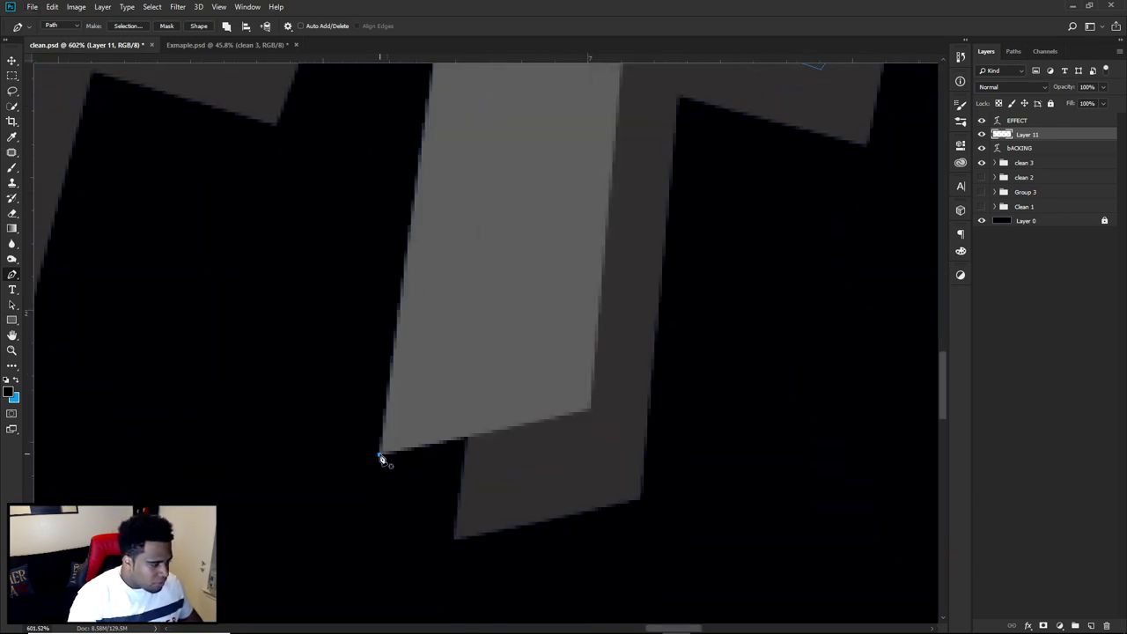
{"action": "left_click", "coordinate": [455, 534]}
{"action": "left_click", "coordinate": [546, 417]}
{"action": "left_click", "coordinate": [380, 455]}
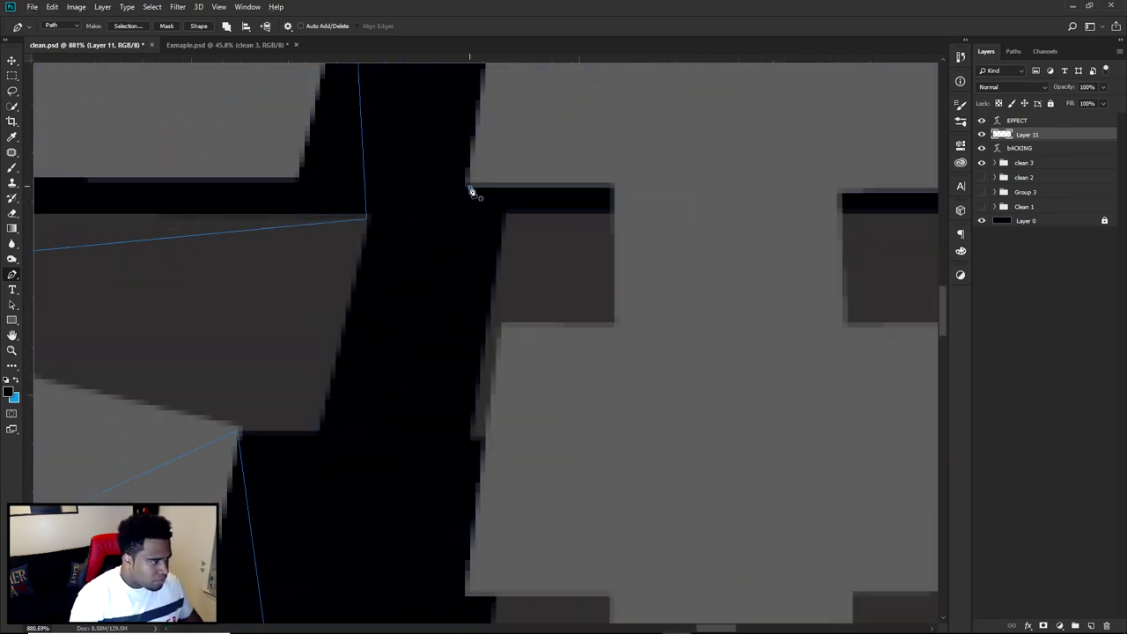
Draw closed Pen paths linking the left corners of the second E's top and middle bars to its backing
{"action": "left_click", "coordinate": [471, 192]}
{"action": "left_click", "coordinate": [472, 436]}
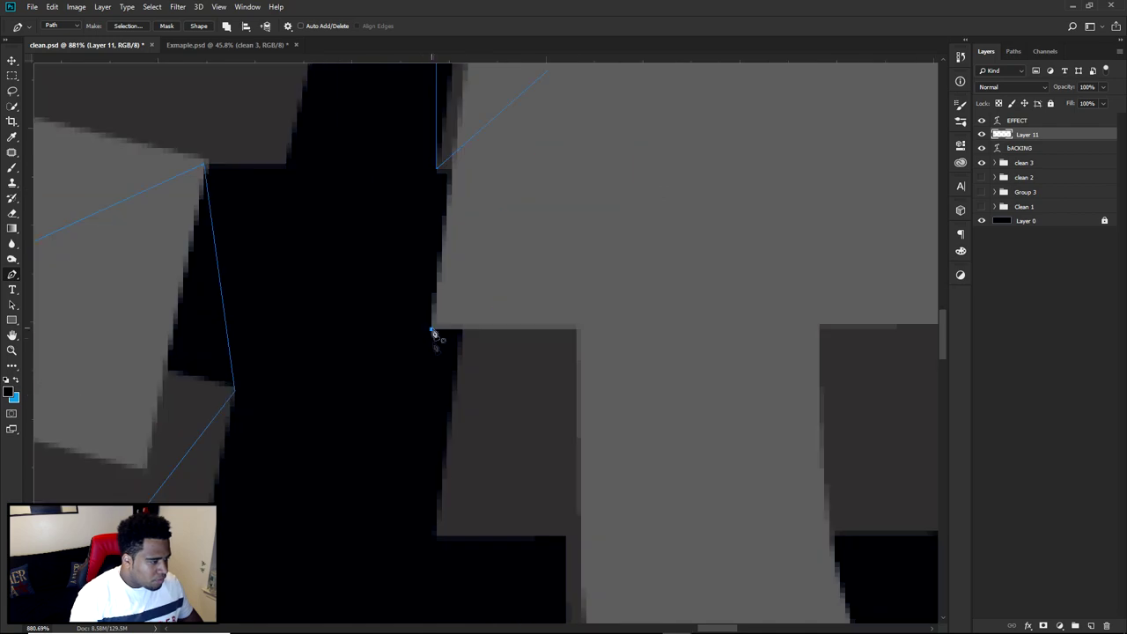
{"action": "left_click", "coordinate": [437, 327]}
{"action": "left_click", "coordinate": [613, 280]}
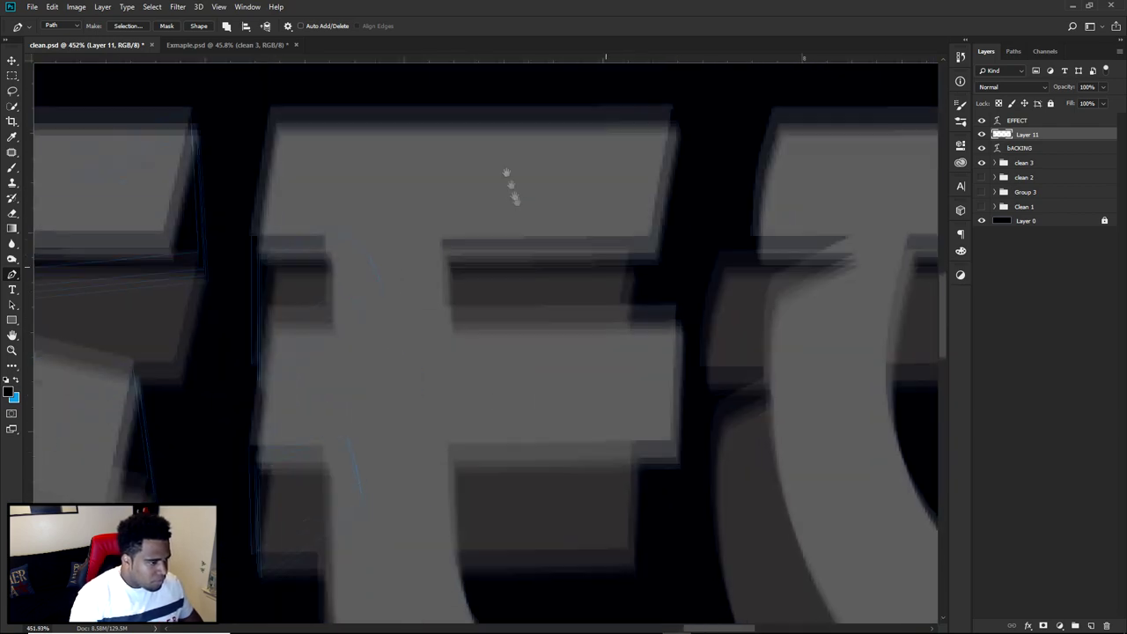
Draw closed Pen paths linking the right ends of the second E's top and middle bars to its backing
{"action": "left_click", "coordinate": [647, 225]}
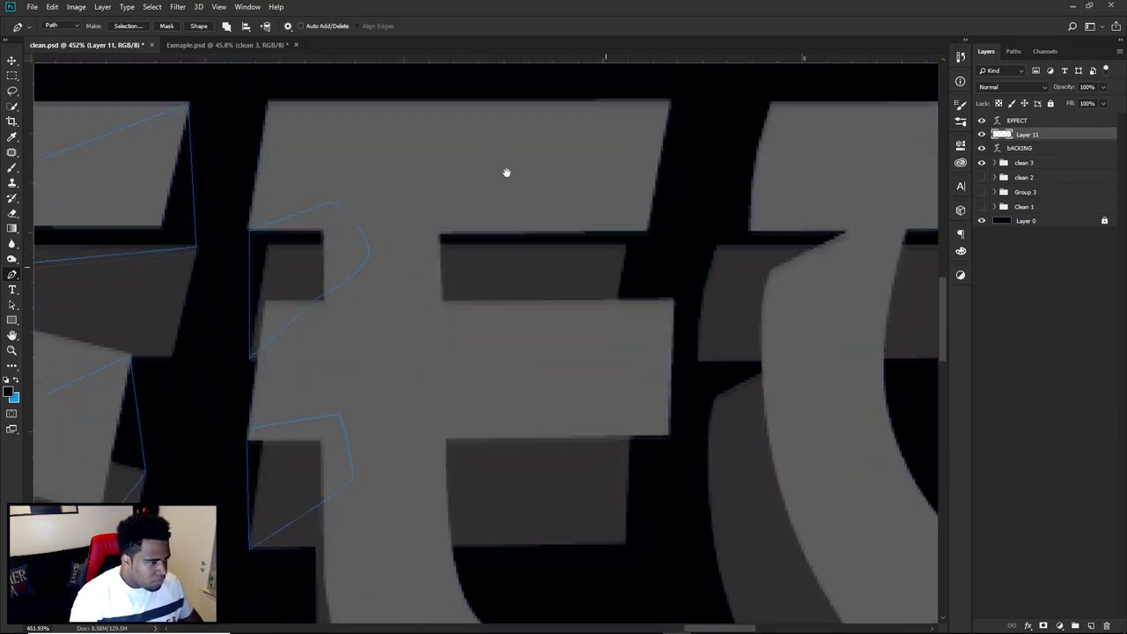
{"action": "left_click", "coordinate": [619, 347]}
{"action": "left_click", "coordinate": [669, 434]}
{"action": "left_click", "coordinate": [603, 383]}
{"action": "left_click", "coordinate": [548, 414]}
{"action": "left_click", "coordinate": [625, 539]}
{"action": "left_click", "coordinate": [670, 434]}
Draw a closed curved Pen path linking the C's upper-left corner to the lower-left corner of its backing's upper arm
{"action": "left_click", "coordinate": [772, 104]}
{"action": "left_click_drag", "start_coordinate": [697, 358], "coordinate": [696, 387]}
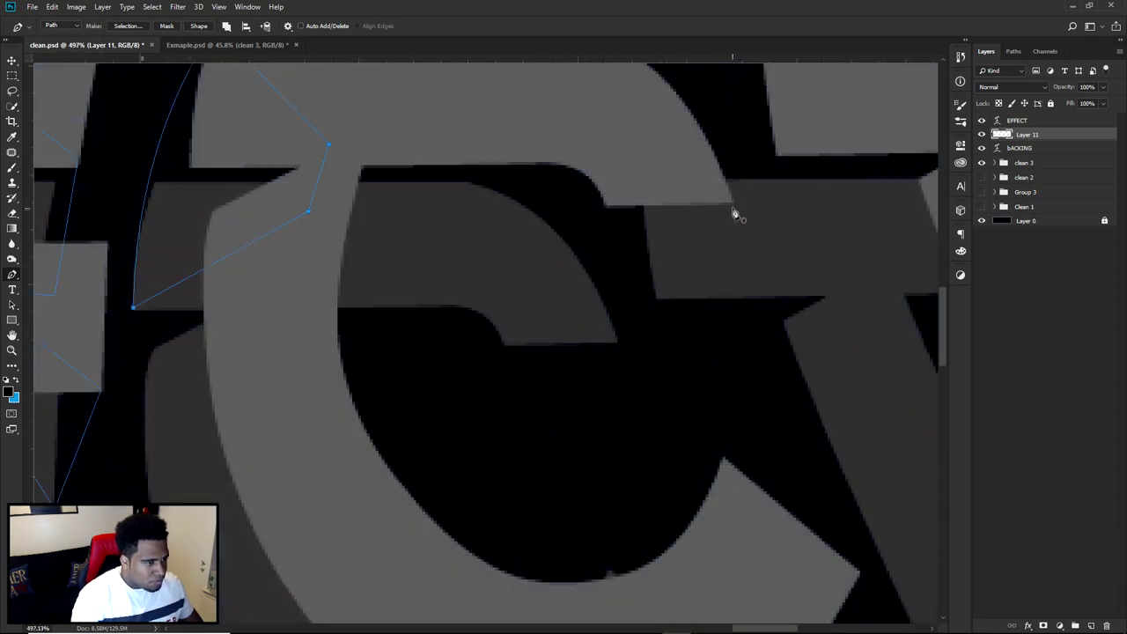
Draw a closed Pen path linking the tip of the C's upper arm to the matching corner of its backing
{"action": "left_click", "coordinate": [734, 202]}
{"action": "left_click", "coordinate": [614, 341]}
{"action": "left_click", "coordinate": [480, 255]}
{"action": "left_click", "coordinate": [326, 198]}
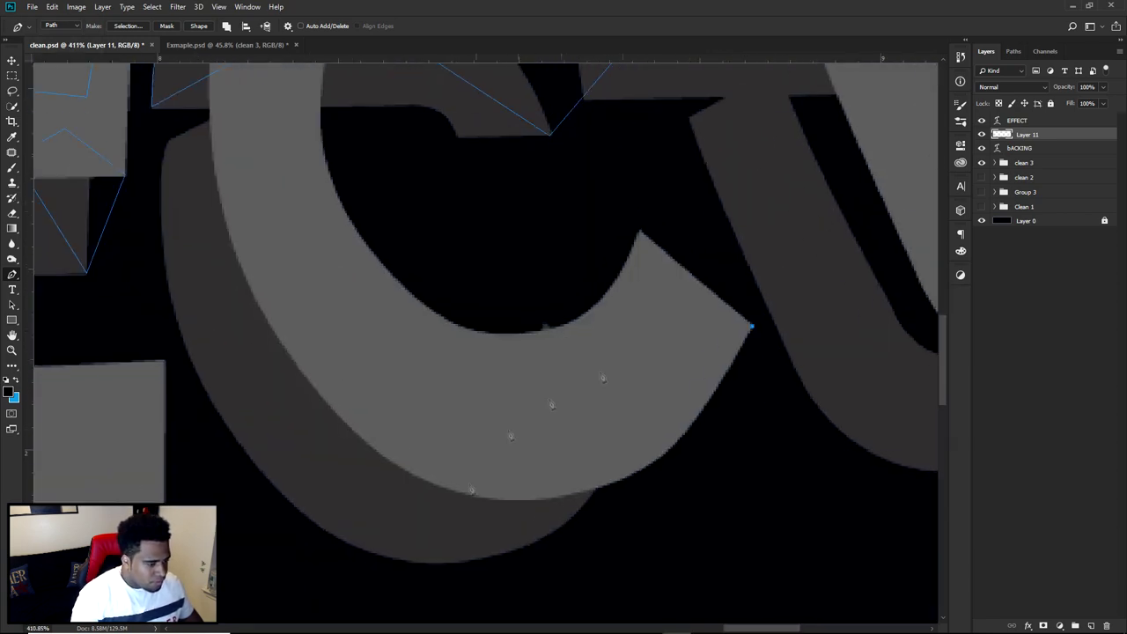
Draw closed curved Pen paths joining the C's lower outer curve to its backing and covering the inner edge of its lower tip
{"action": "left_click_drag", "start_coordinate": [385, 558], "coordinate": [444, 490]}
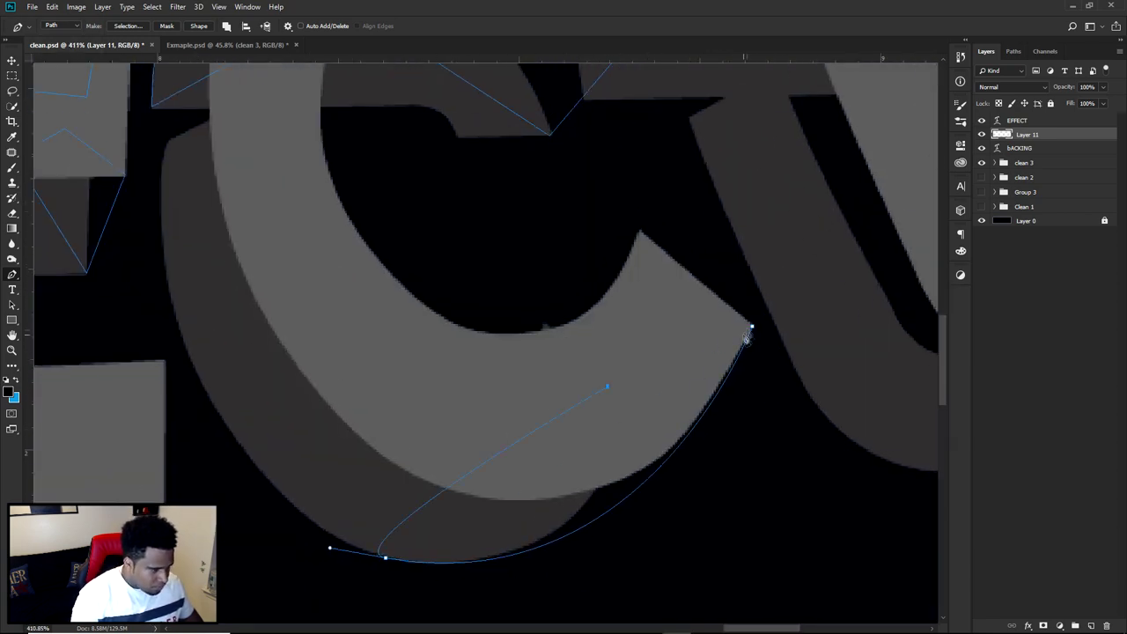
{"action": "scroll", "coordinate": [498, 397], "scroll_direction": "up", "scroll_amount": 4}
{"action": "left_click", "coordinate": [498, 396]}
Draw closed Pen paths linking the T's crossbar and curved foot to the matching corners of its backing
{"action": "scroll", "coordinate": [497, 397], "scroll_direction": "down", "scroll_amount": 5}
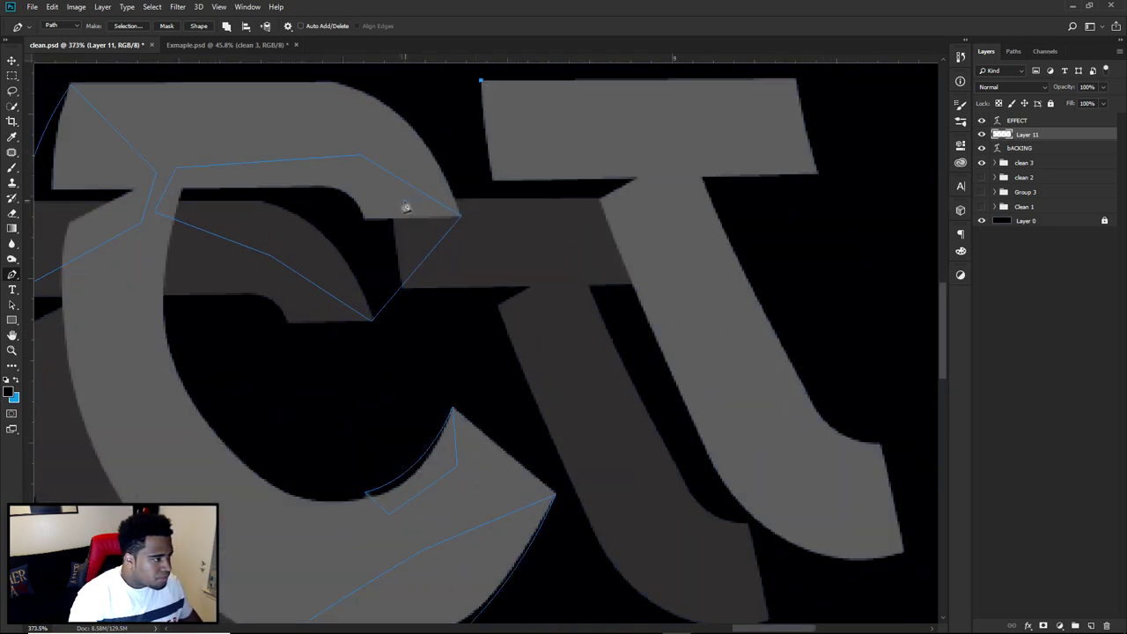
{"action": "scroll", "coordinate": [604, 271], "scroll_direction": "down", "scroll_amount": 3}
{"action": "scroll", "coordinate": [604, 271], "scroll_direction": "right", "scroll_amount": 3}
{"action": "left_click", "coordinate": [782, 429]}
{"action": "left_click_drag", "start_coordinate": [576, 499], "coordinate": [667, 523]}
{"action": "scroll", "coordinate": [676, 458], "scroll_direction": "down", "scroll_amount": 5}
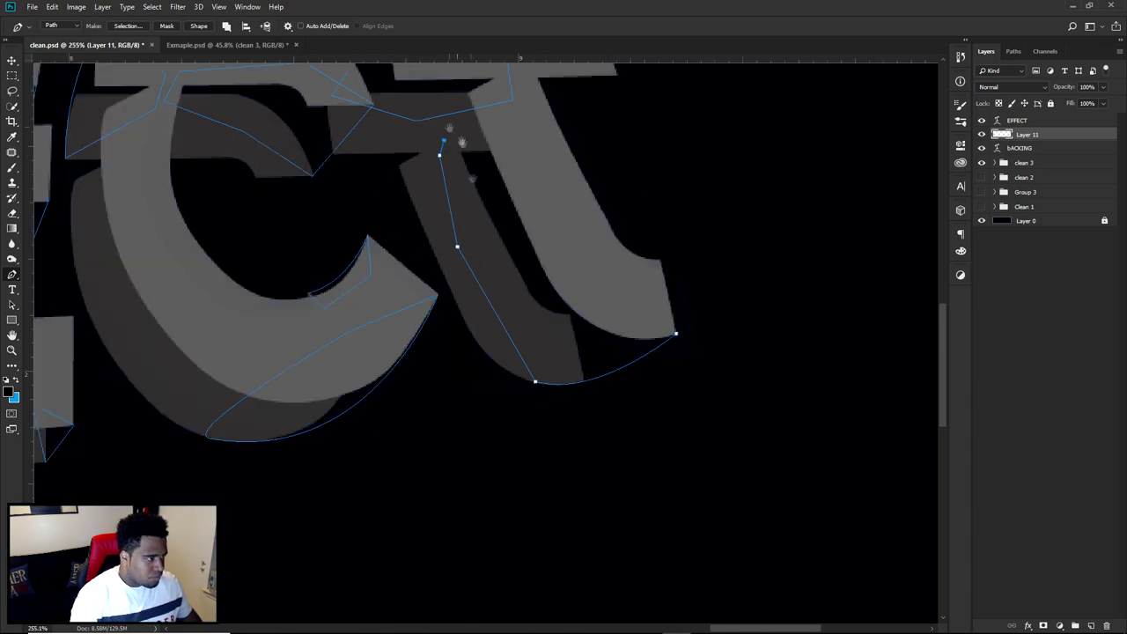
Review the Pen paths drawn across all letters of the grey EFFECT word
{"action": "scroll", "coordinate": [675, 352], "scroll_direction": "down", "scroll_amount": 3}
{"action": "scroll", "coordinate": [587, 322], "scroll_direction": "up", "scroll_amount": 1}
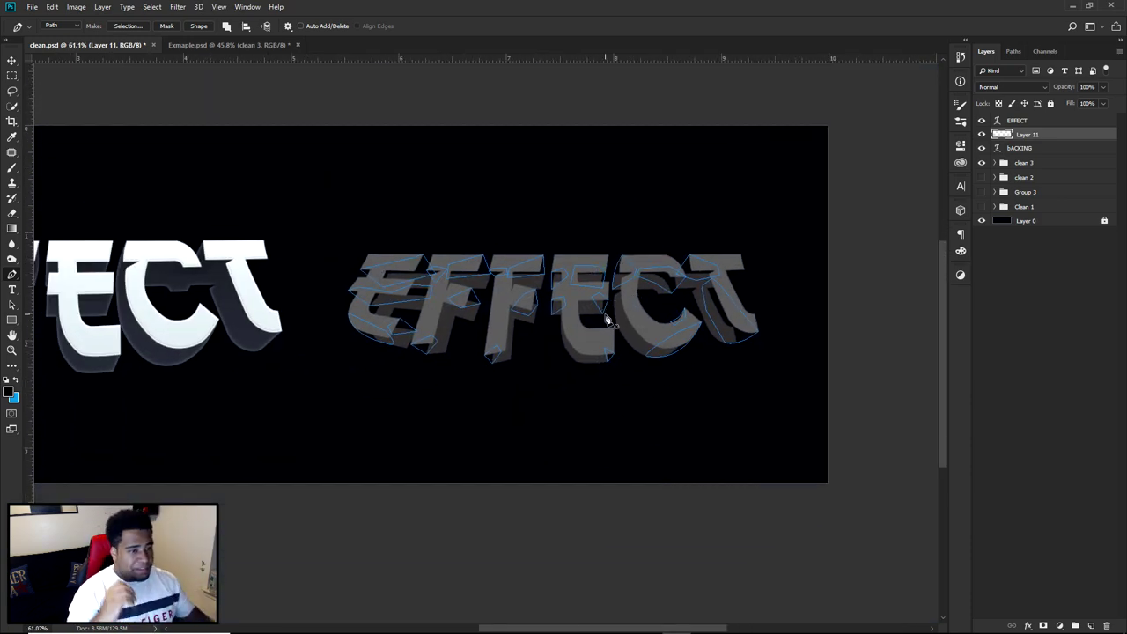
{"action": "scroll", "coordinate": [456, 260], "scroll_direction": "up", "scroll_amount": 2}
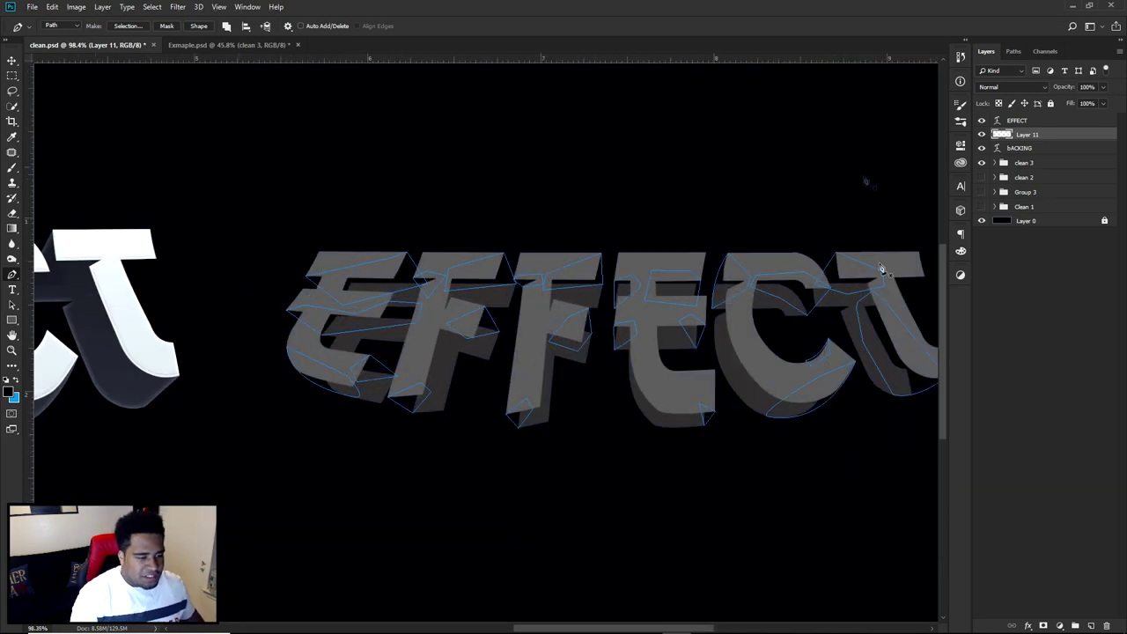
{"action": "scroll", "coordinate": [515, 345], "scroll_direction": "down", "scroll_amount": 1}
{"action": "scroll", "coordinate": [515, 345], "scroll_direction": "right", "scroll_amount": 1}
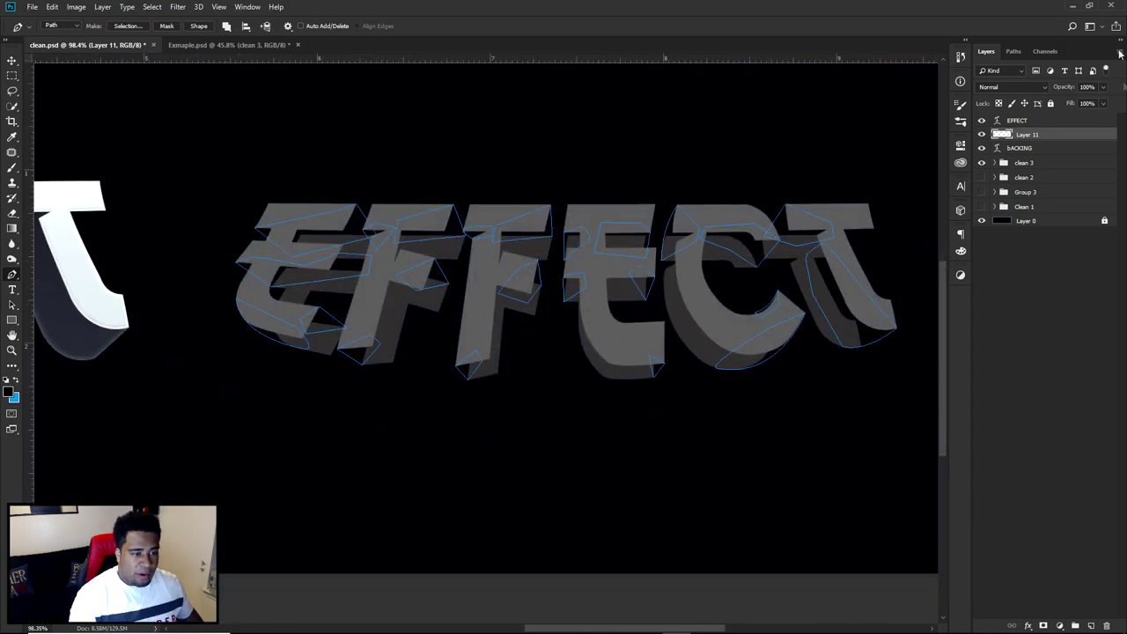
{"action": "right_click", "coordinate": [701, 154]}
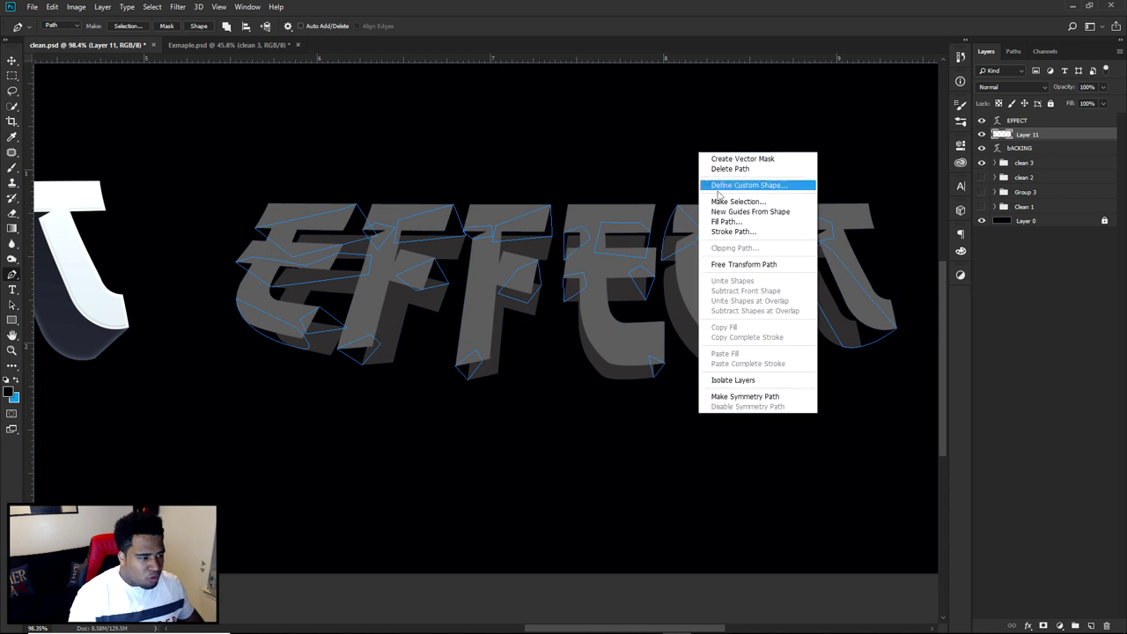
{"action": "left_click", "coordinate": [612, 247]}
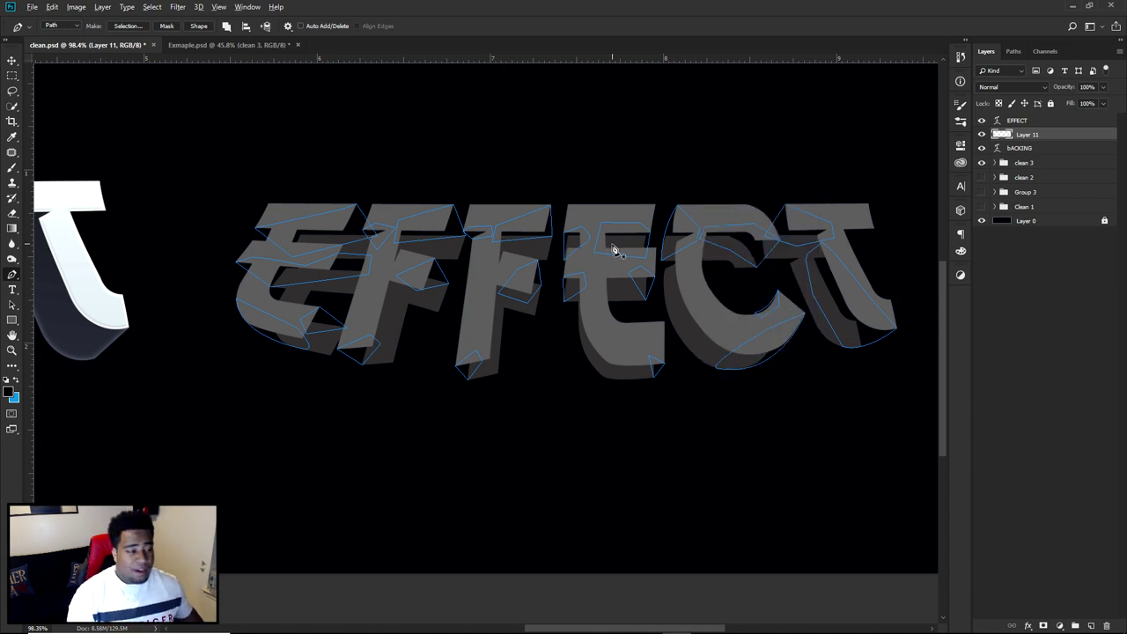
{"action": "scroll", "coordinate": [614, 249], "scroll_direction": "up", "scroll_amount": 2}
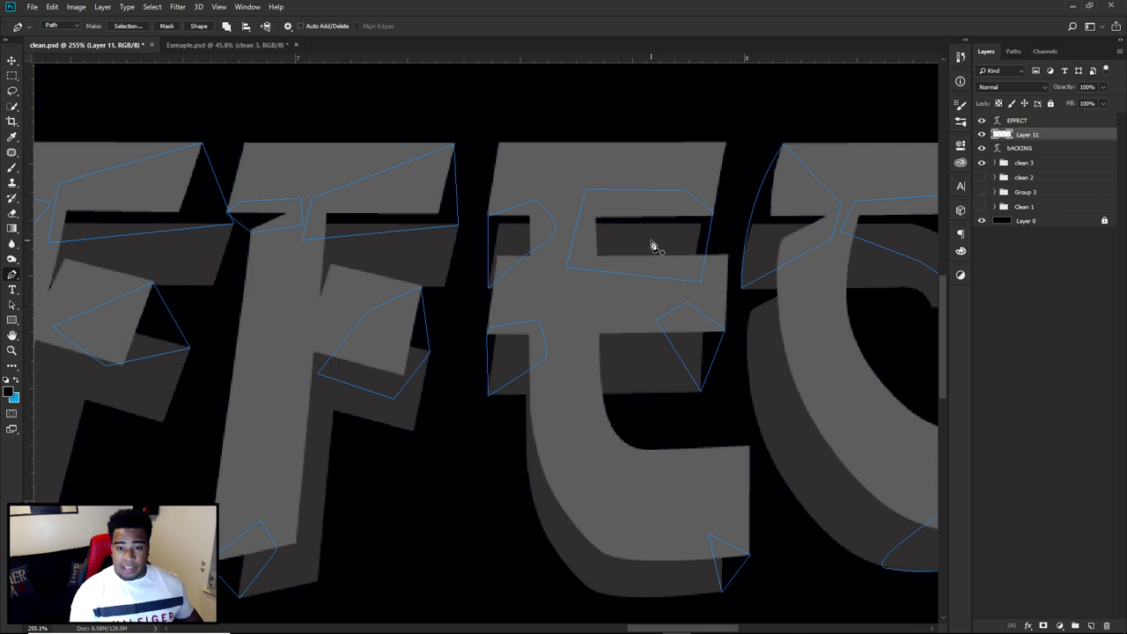
Fill all the Pen paths on Layer 11 with the backing's dark grey, 312f2f, sampled from the canvas
{"action": "right_click", "coordinate": [652, 247]}
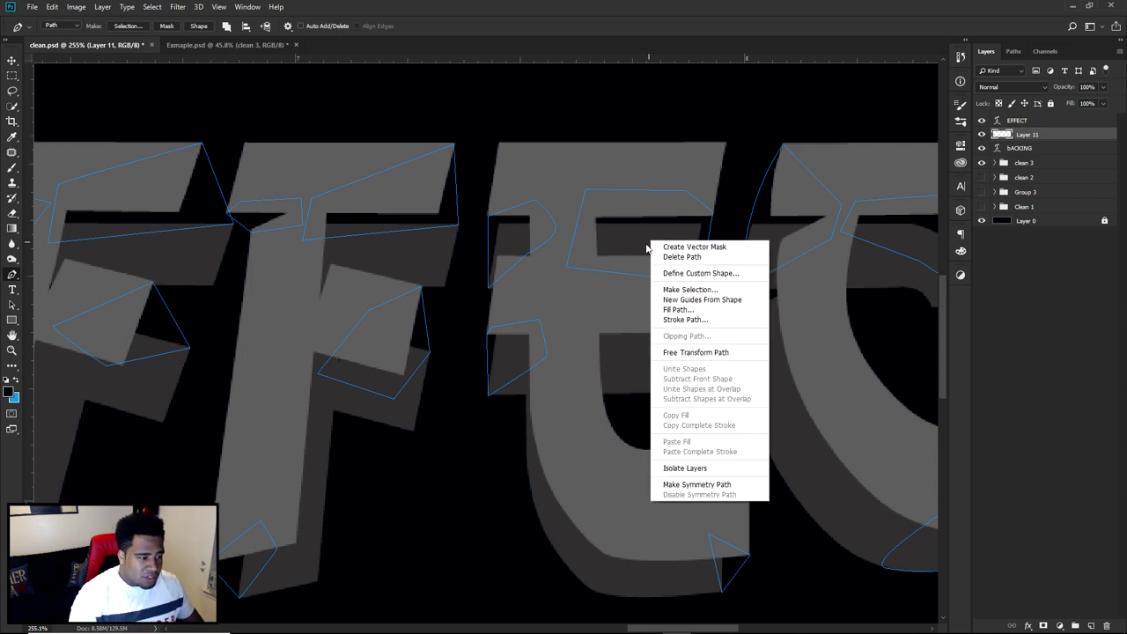
{"action": "left_click", "coordinate": [678, 315]}
{"action": "left_click", "coordinate": [656, 362]}
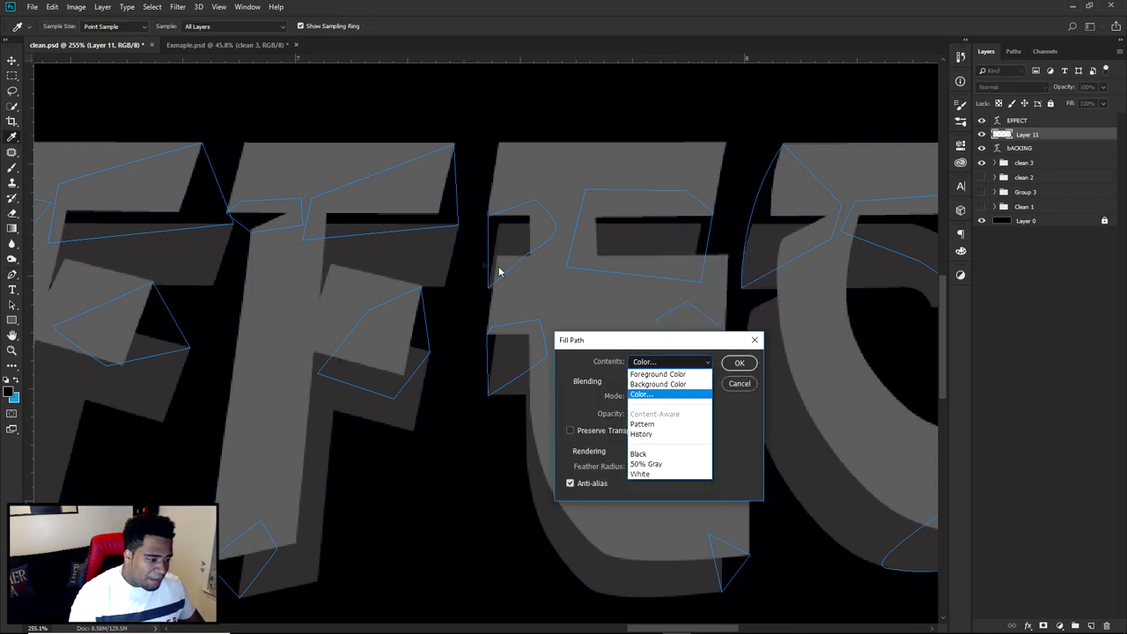
{"action": "left_click", "coordinate": [649, 395]}
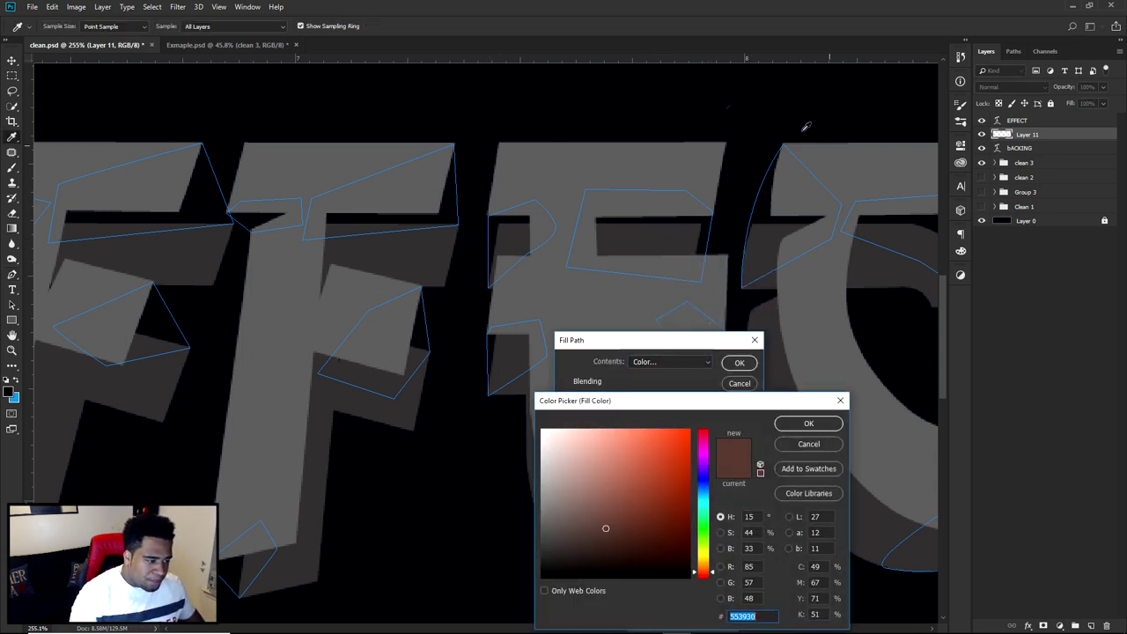
{"action": "left_click", "coordinate": [626, 231]}
{"action": "left_click", "coordinate": [806, 424]}
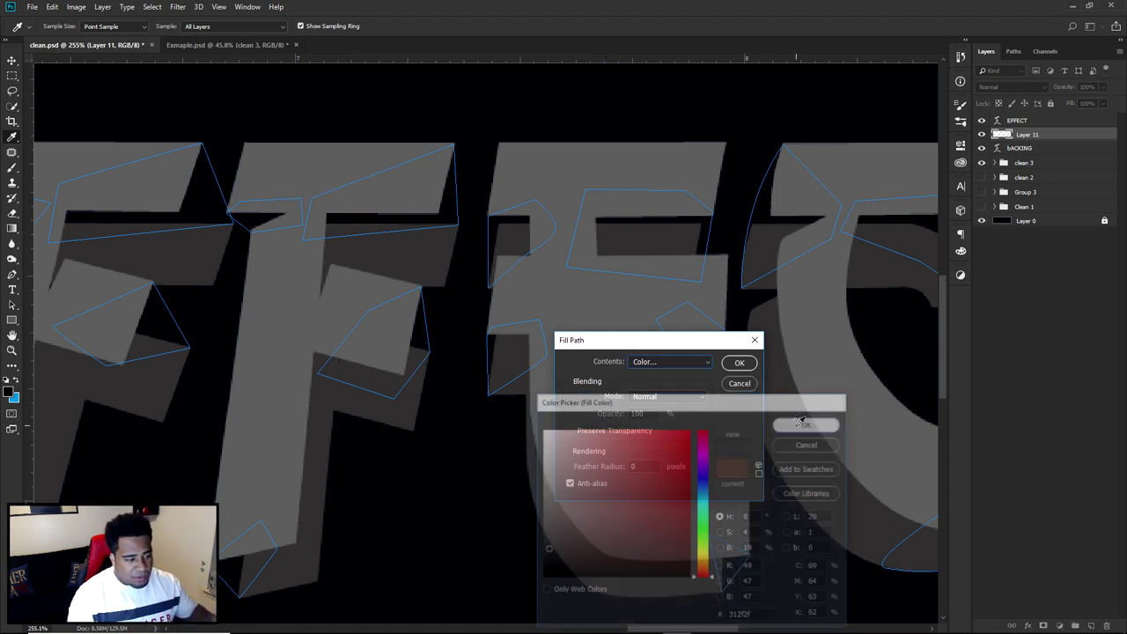
{"action": "left_click", "coordinate": [739, 363]}
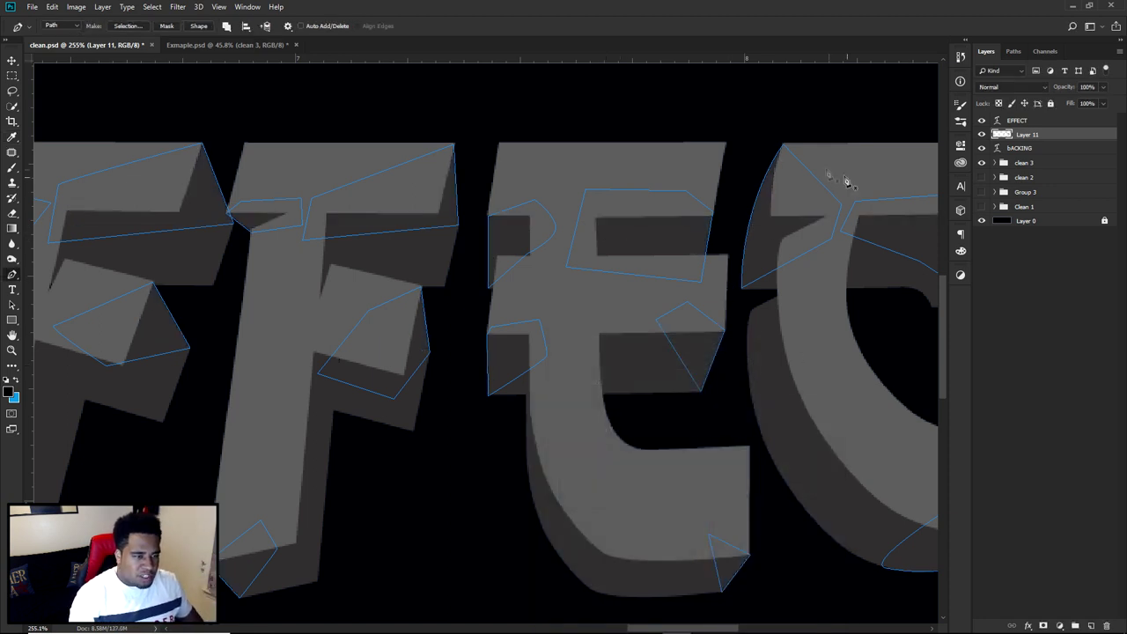
Deselect the work path to hide its outlines and check the filled extrusion across the word
{"action": "left_click", "coordinate": [1013, 51]}
{"action": "left_click", "coordinate": [1043, 202]}
{"action": "left_click", "coordinate": [986, 51]}
{"action": "scroll", "coordinate": [789, 267], "scroll_direction": "down", "scroll_amount": 5}
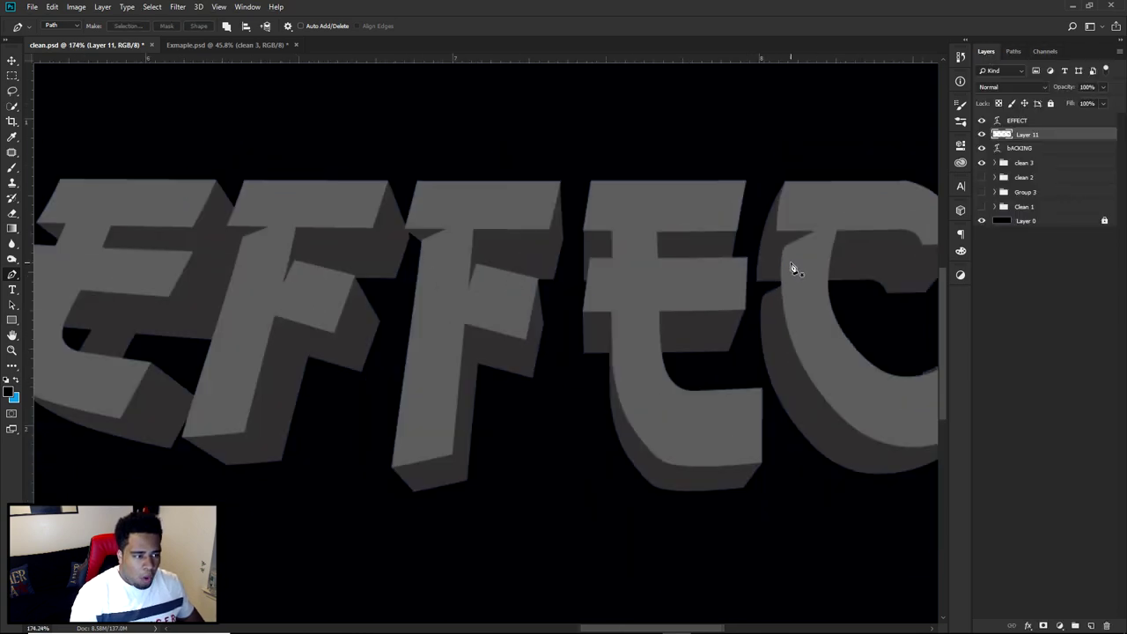
{"action": "scroll", "coordinate": [472, 315], "scroll_direction": "down", "scroll_amount": 1}
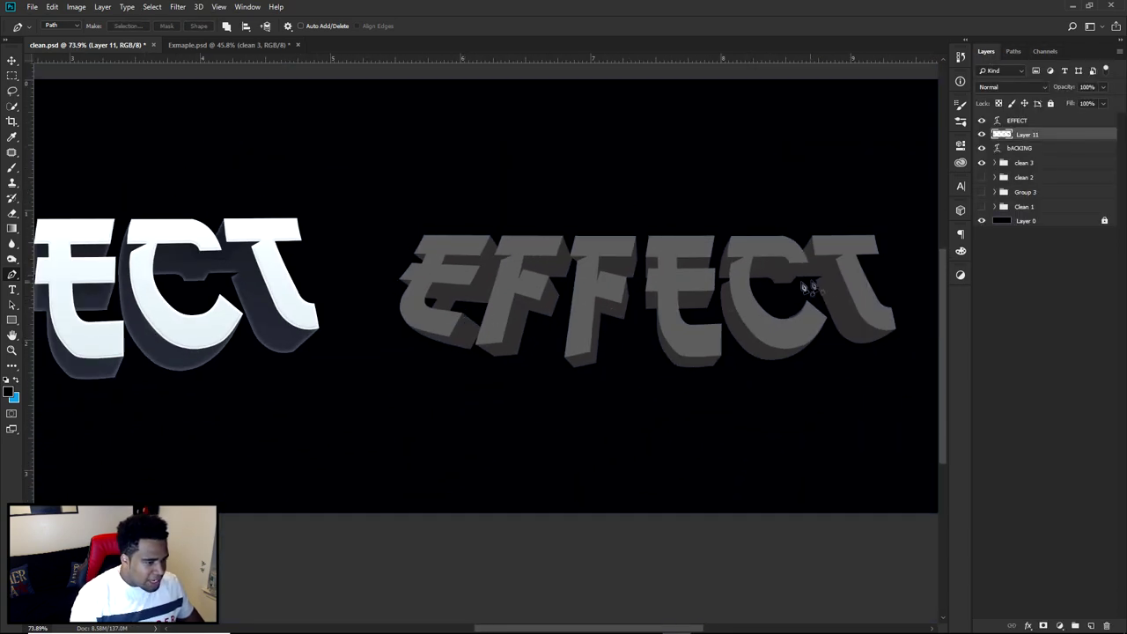
{"action": "scroll", "coordinate": [839, 283], "scroll_direction": "up", "scroll_amount": 3}
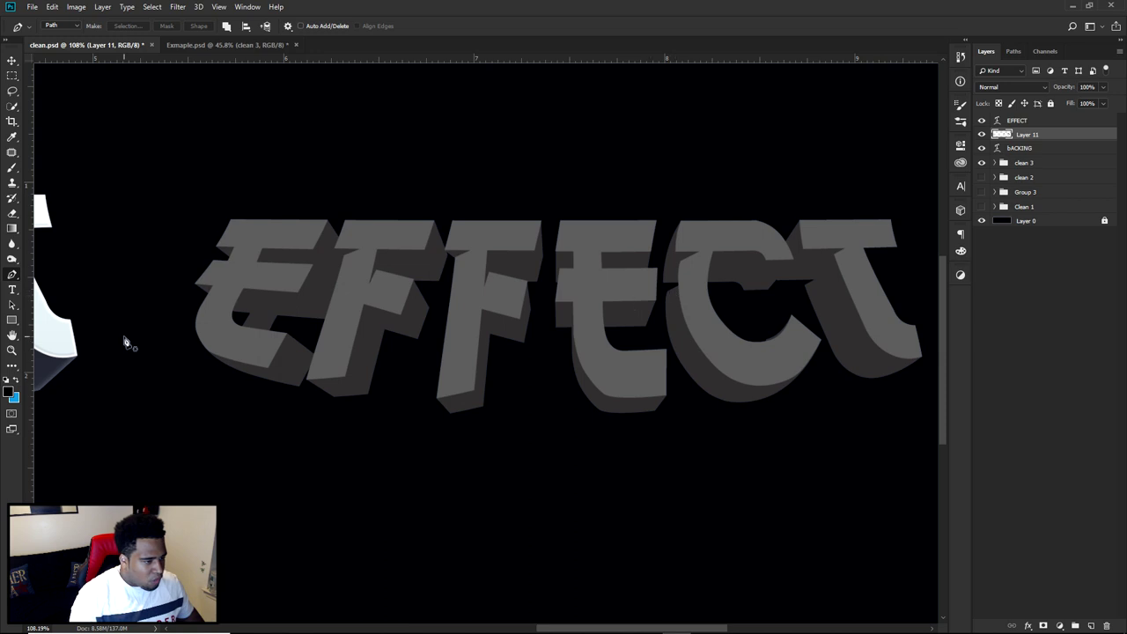
Draw a closed Pen path around the black gap inside the first E's lower curve
{"action": "scroll", "coordinate": [132, 339], "scroll_direction": "up", "scroll_amount": 5}
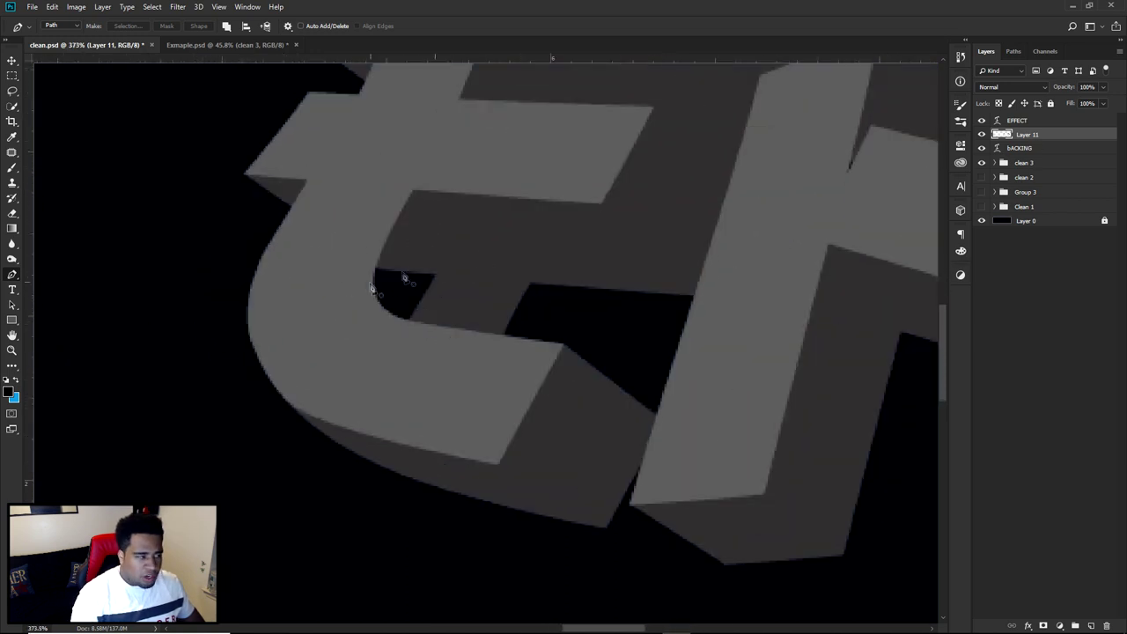
{"action": "left_click", "coordinate": [440, 255]}
{"action": "left_click", "coordinate": [461, 295]}
{"action": "left_click", "coordinate": [381, 352]}
{"action": "left_click", "coordinate": [343, 289]}
{"action": "left_click", "coordinate": [361, 238]}
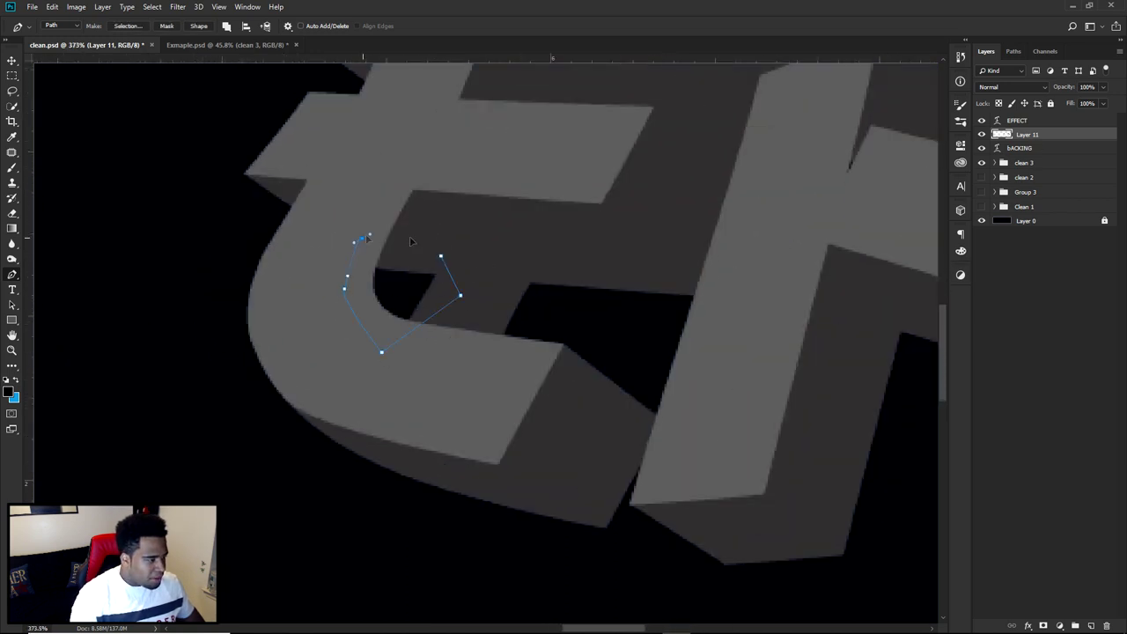
{"action": "left_click", "coordinate": [440, 255]}
Fill the gap path with the same dark colour at 100% opacity and delete the path
{"action": "right_click", "coordinate": [458, 254]}
{"action": "left_click", "coordinate": [489, 314]}
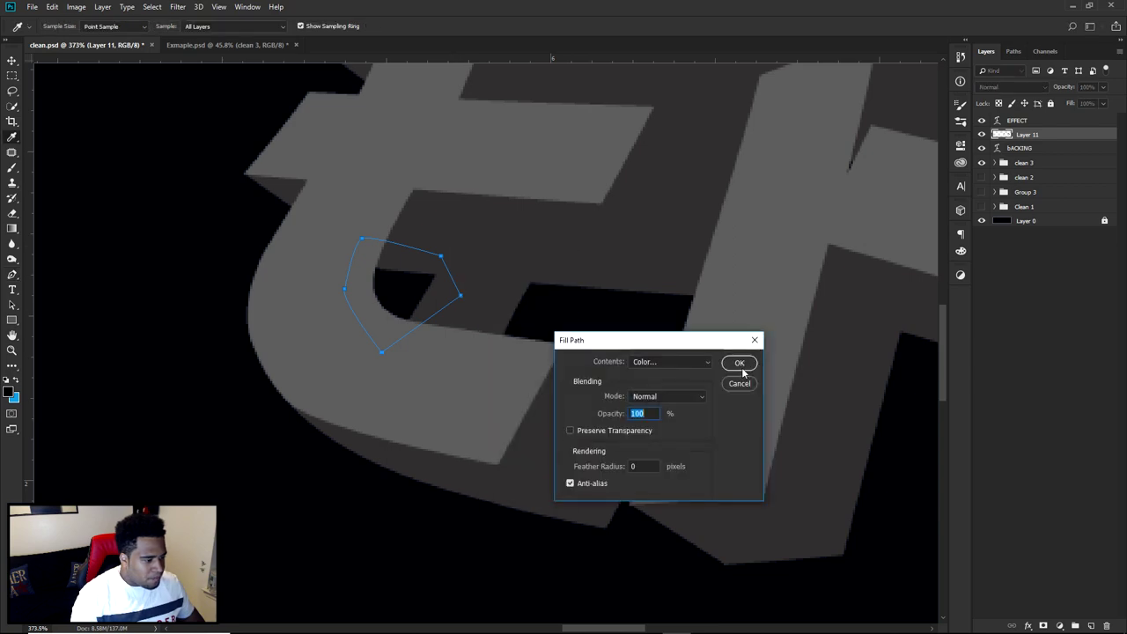
{"action": "left_click", "coordinate": [740, 365]}
{"action": "right_click", "coordinate": [614, 312]}
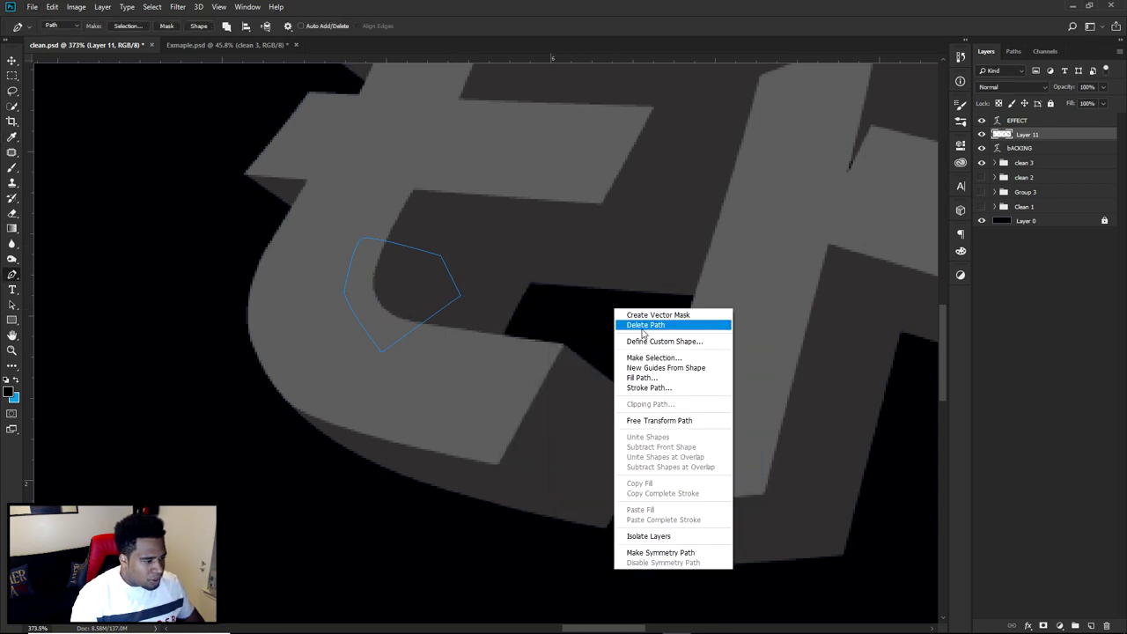
{"action": "left_click", "coordinate": [641, 329]}
{"action": "scroll", "coordinate": [643, 332], "scroll_direction": "down", "scroll_amount": 10}
{"action": "scroll", "coordinate": [643, 333], "scroll_direction": "down", "scroll_amount": 3}
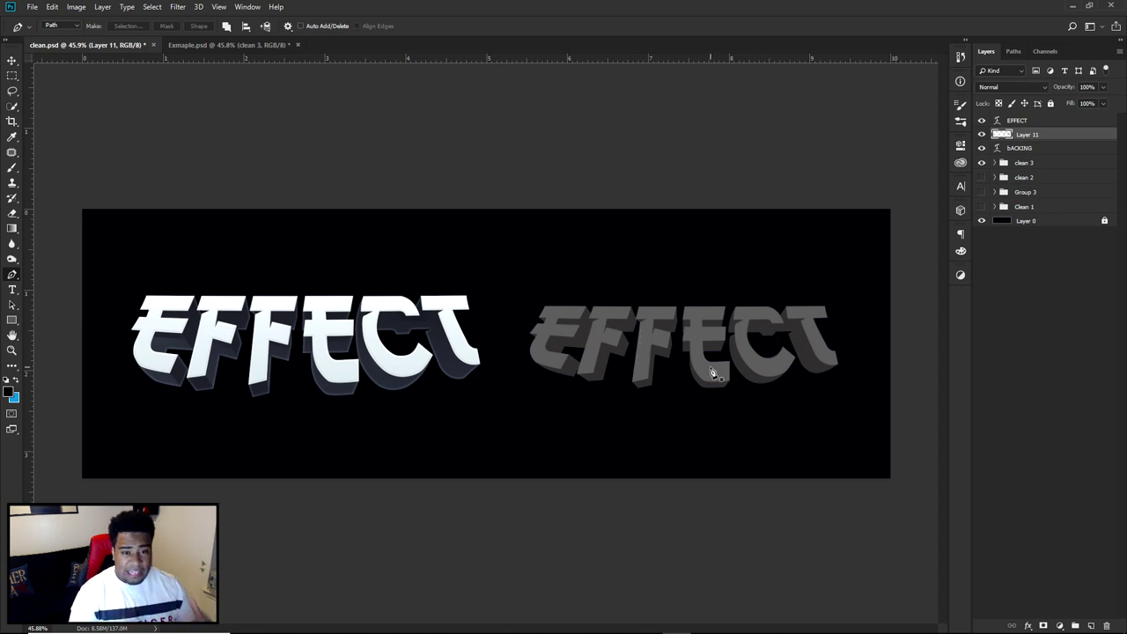
Toggle Layer 11's visibility to compare the word with and without the extrusion sides
{"action": "left_click", "coordinate": [983, 136]}
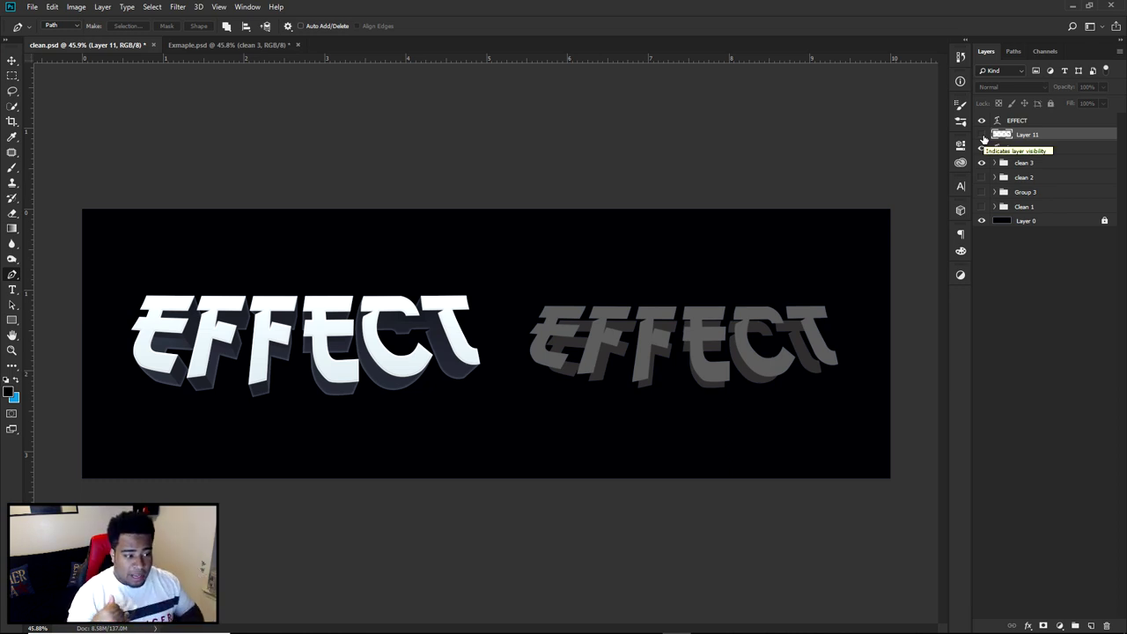
{"action": "left_click", "coordinate": [983, 135]}
{"action": "left_click", "coordinate": [983, 135]}
{"action": "left_click", "coordinate": [982, 136]}
{"action": "left_click", "coordinate": [982, 135]}
{"action": "left_click", "coordinate": [983, 135]}
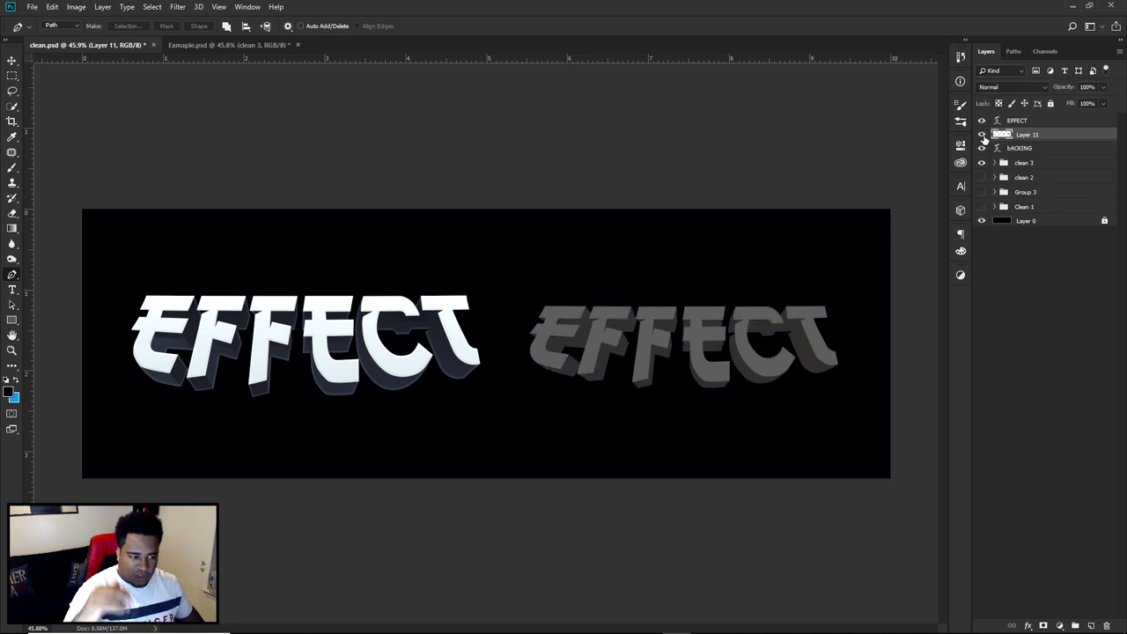
Group Layer 11 with the bACKING text layer and check the group by toggling its visibility
{"action": "key", "text": "v"}
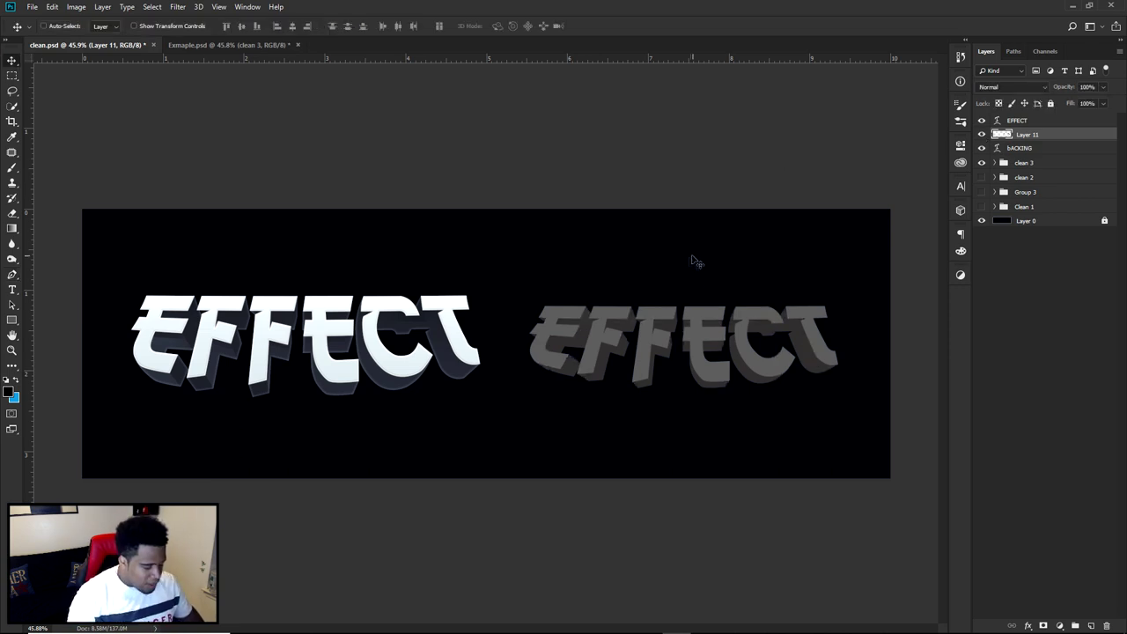
{"action": "scroll", "coordinate": [700, 330], "scroll_direction": "up", "scroll_amount": 2}
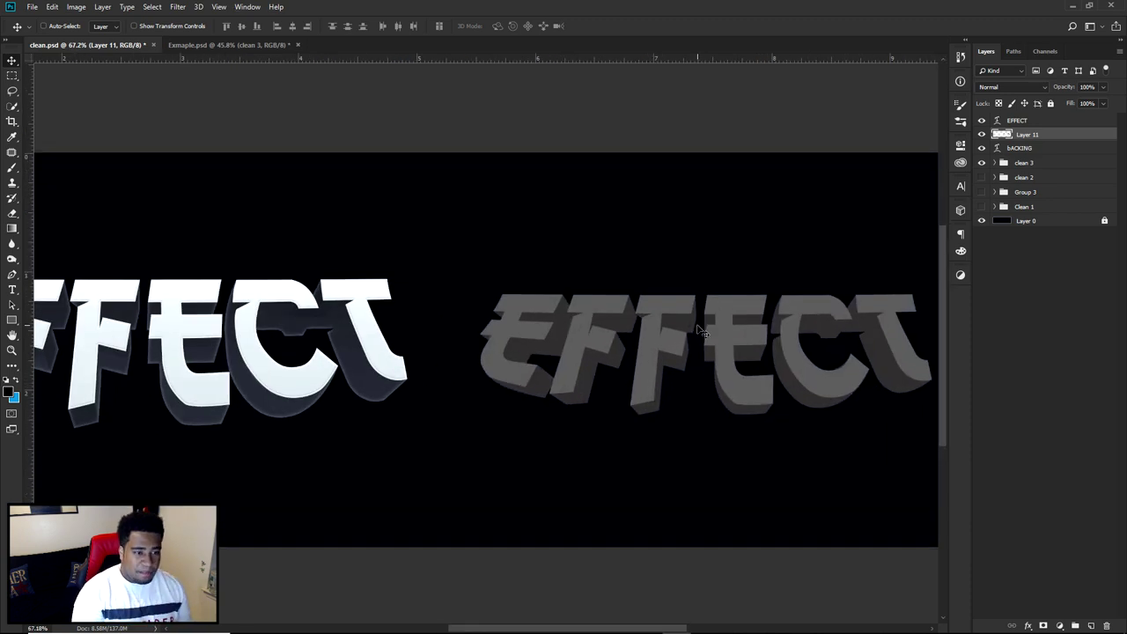
{"action": "key", "text": "ctrl"}
{"action": "left_click", "coordinate": [1014, 148], "text": "ctrl"}
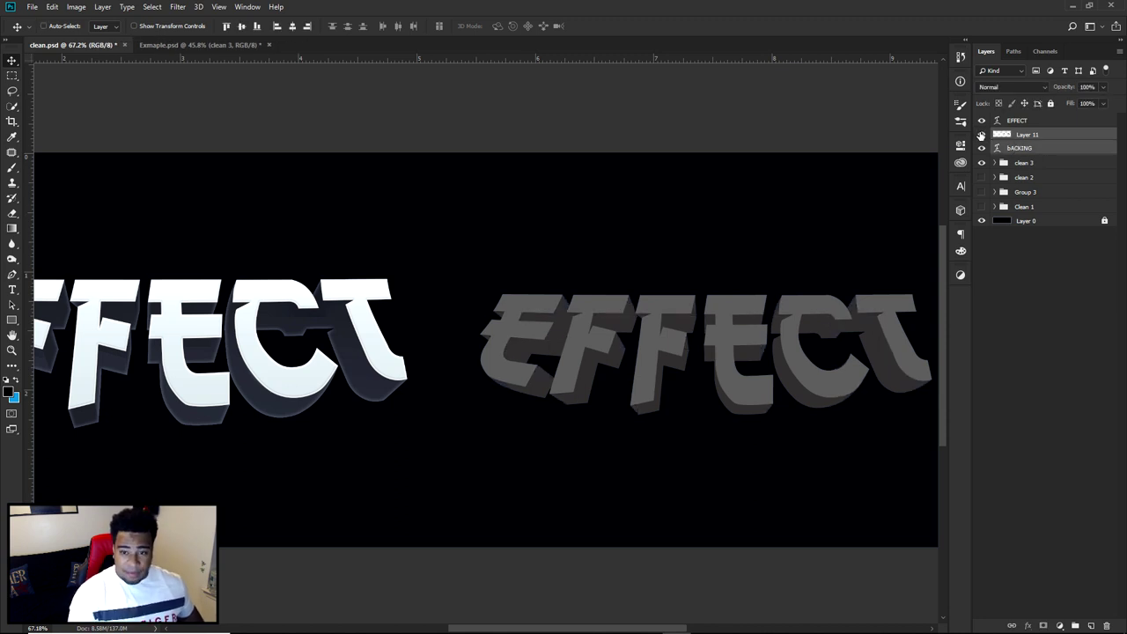
{"action": "key", "text": "ctrl+g"}
{"action": "left_click", "coordinate": [982, 134]}
{"action": "left_click", "coordinate": [982, 135]}
Duplicate the extrusion group, merge the copy into a single layer, and keep the original group hidden
{"action": "key", "text": "ctrl"}
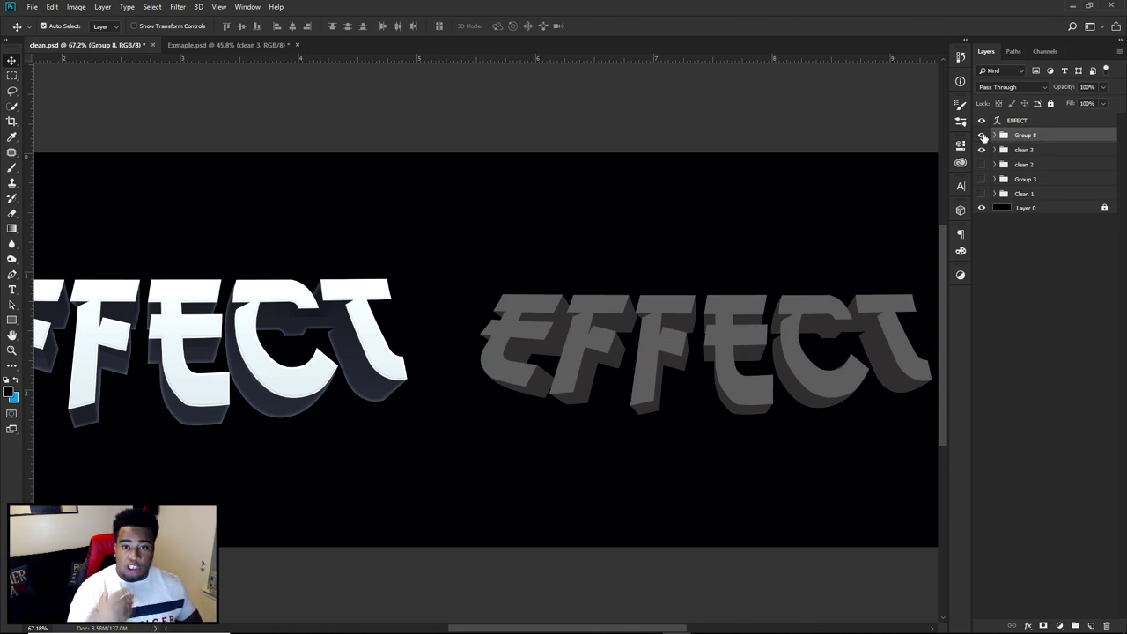
{"action": "key", "text": "ctrl+j"}
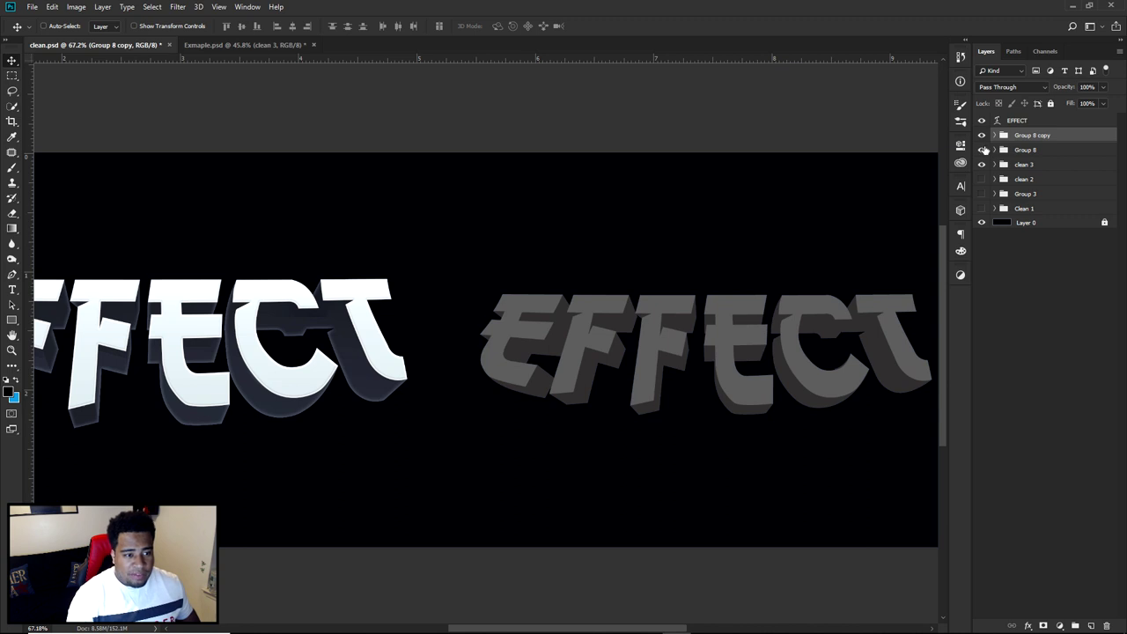
{"action": "left_click", "coordinate": [982, 135]}
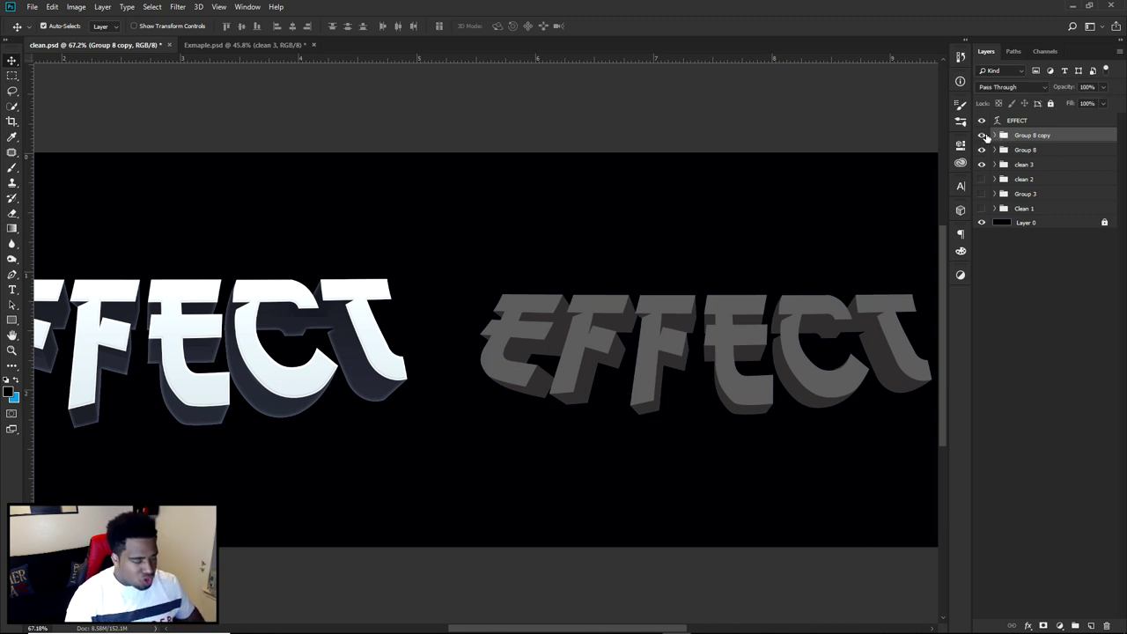
{"action": "key", "text": "ctrl+e"}
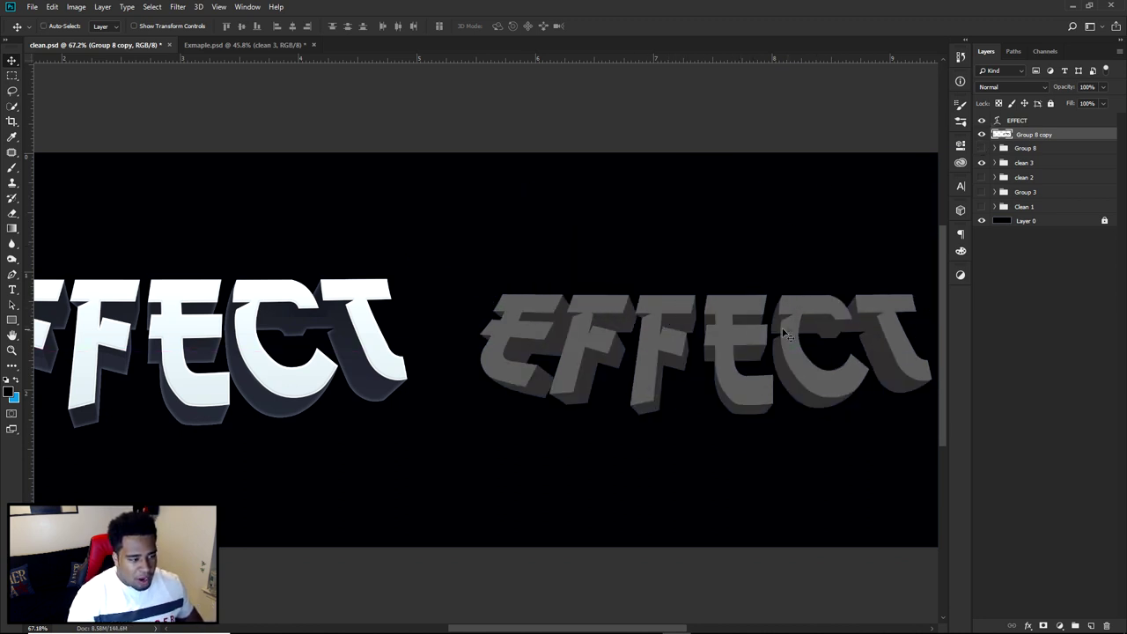
Rename the hidden original group as backup and the merged extrusion layer as Backing
{"action": "double_click", "coordinate": [1026, 148]}
{"action": "type", "text": "backup"}
{"action": "key", "text": "Return"}
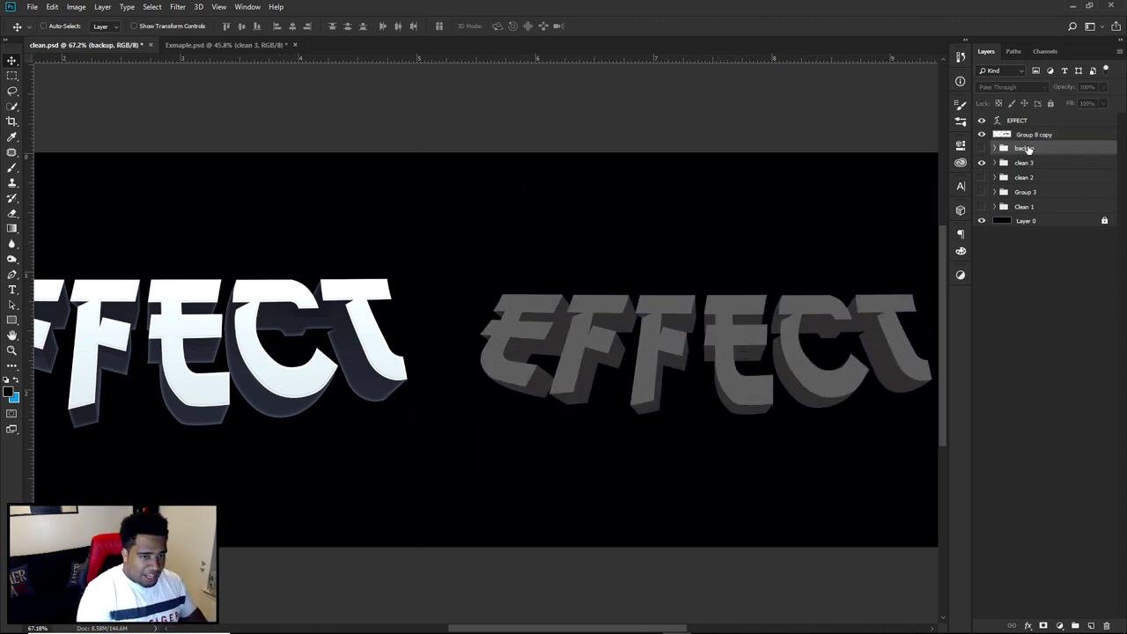
{"action": "double_click", "coordinate": [1030, 134]}
{"action": "type", "text": "Backing"}
{"action": "key", "text": "Return"}
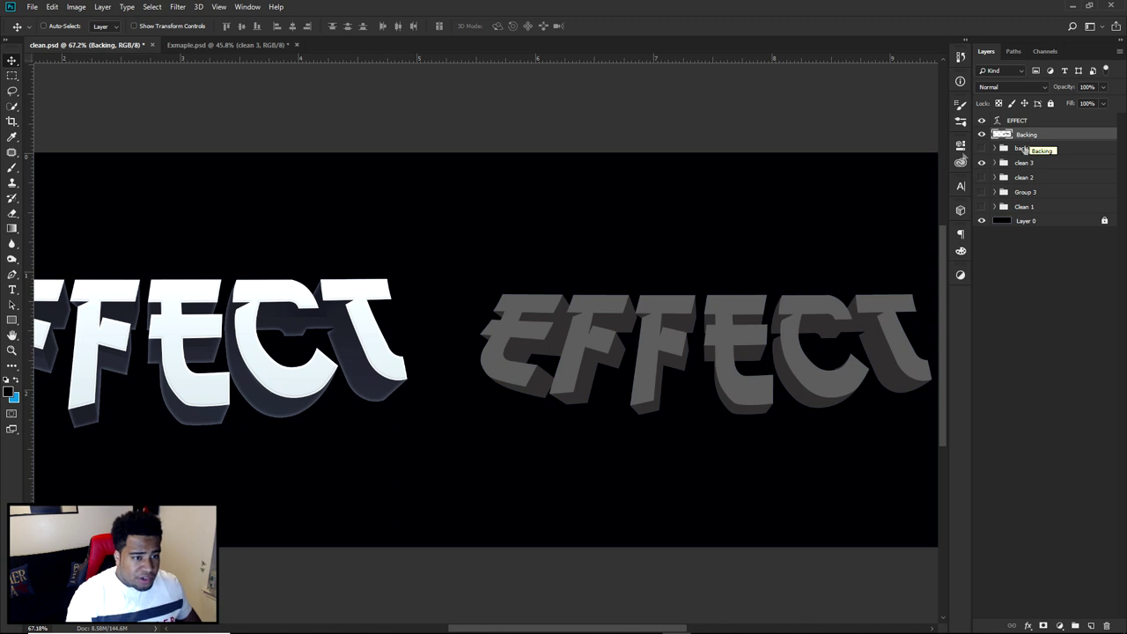
Apply the white saved style with Bevel & Emboss, Inner Glow and Gradient Overlay to the EFFECT text layer
{"action": "double_click", "coordinate": [1041, 122]}
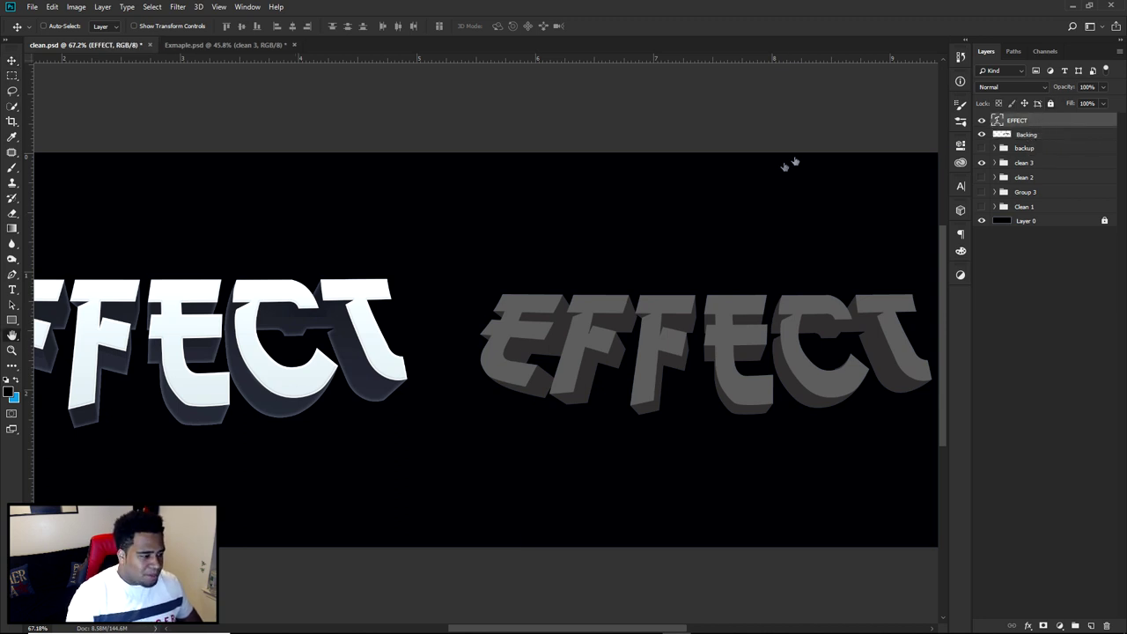
{"action": "left_click", "coordinate": [547, 531]}
{"action": "left_click", "coordinate": [532, 377]}
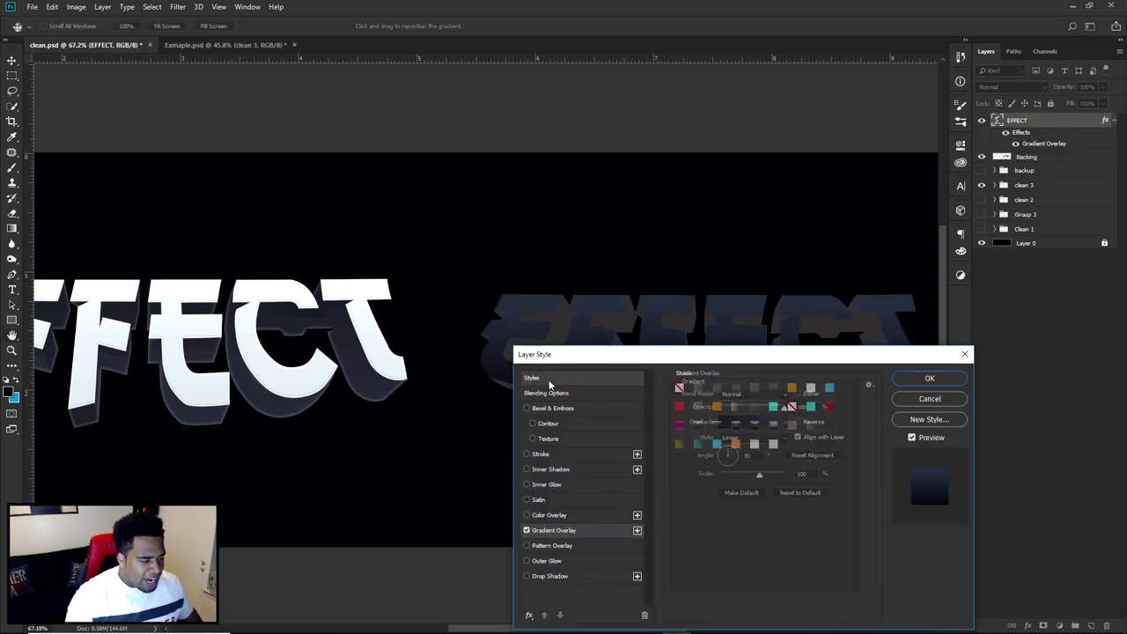
{"action": "left_click_drag", "start_coordinate": [666, 359], "coordinate": [238, 198]}
{"action": "left_click_drag", "start_coordinate": [128, 205], "coordinate": [165, 197]}
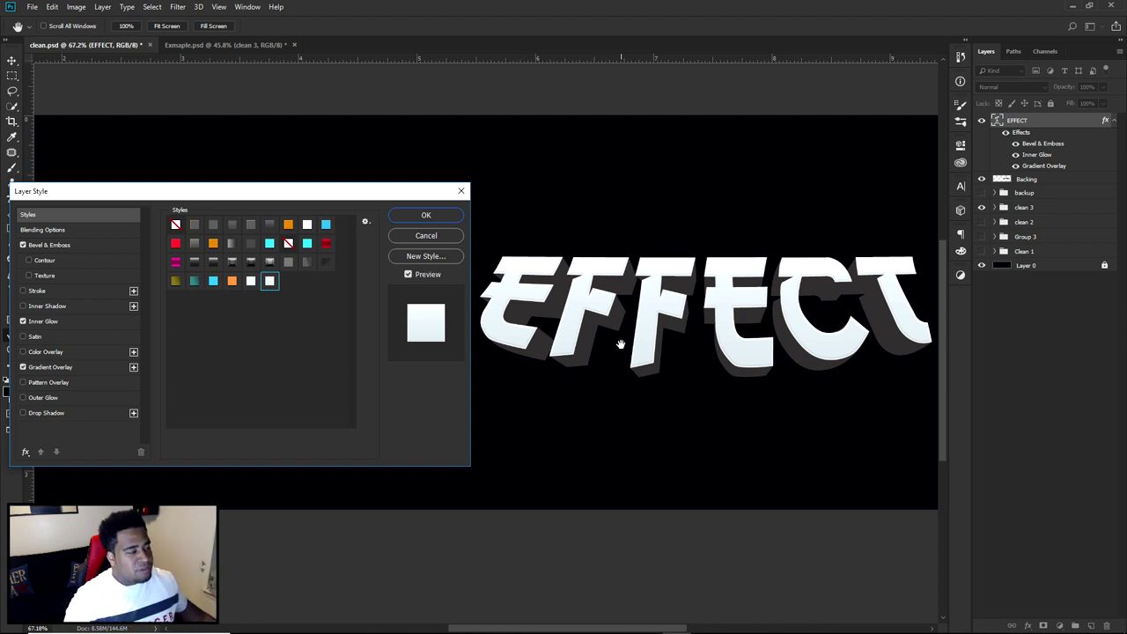
Compare the EFFECT text with and without its Bevel & Emboss effect, leaving the effect enabled
{"action": "left_click", "coordinate": [67, 246]}
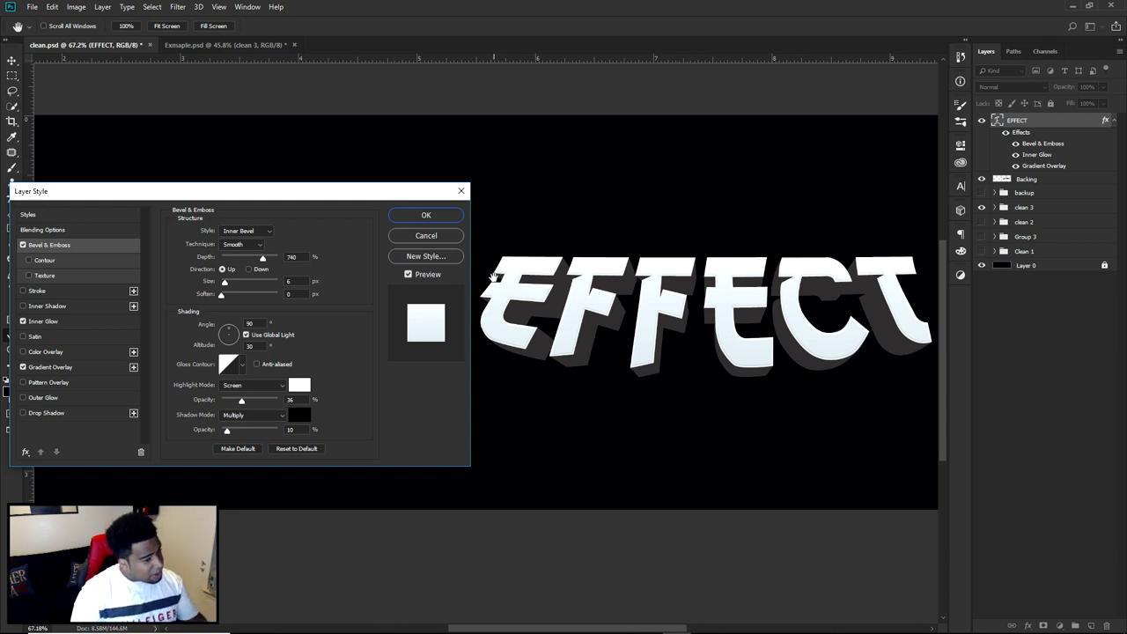
{"action": "left_click", "coordinate": [23, 245]}
{"action": "left_click", "coordinate": [23, 246]}
{"action": "left_click", "coordinate": [23, 246]}
{"action": "left_click", "coordinate": [23, 245]}
{"action": "left_click", "coordinate": [23, 246]}
{"action": "left_click", "coordinate": [23, 246]}
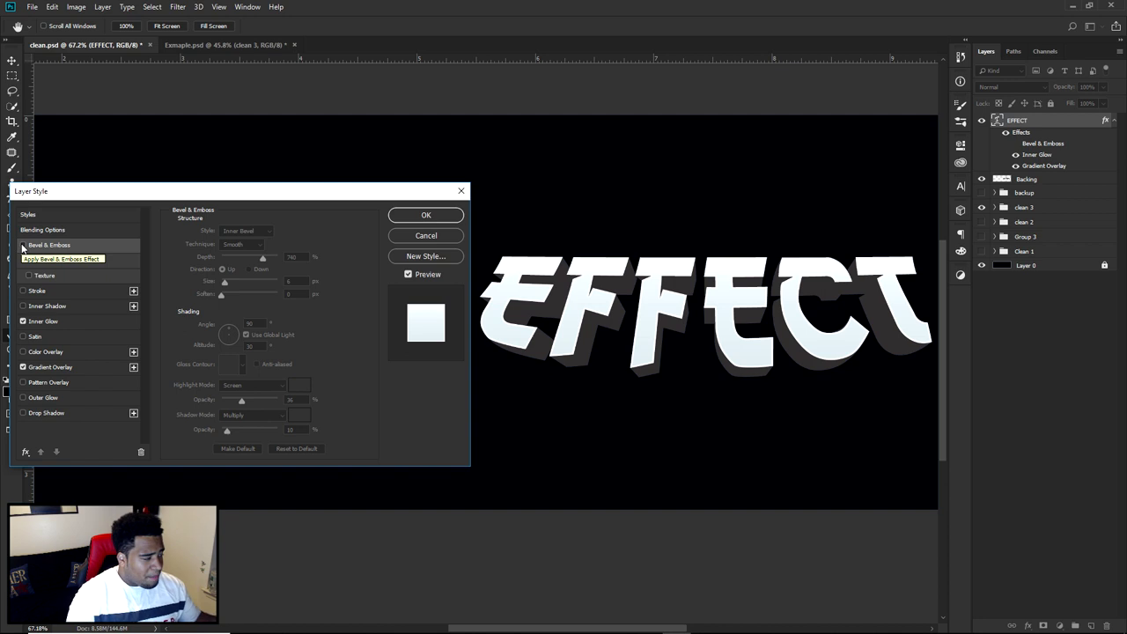
{"action": "left_click", "coordinate": [23, 245]}
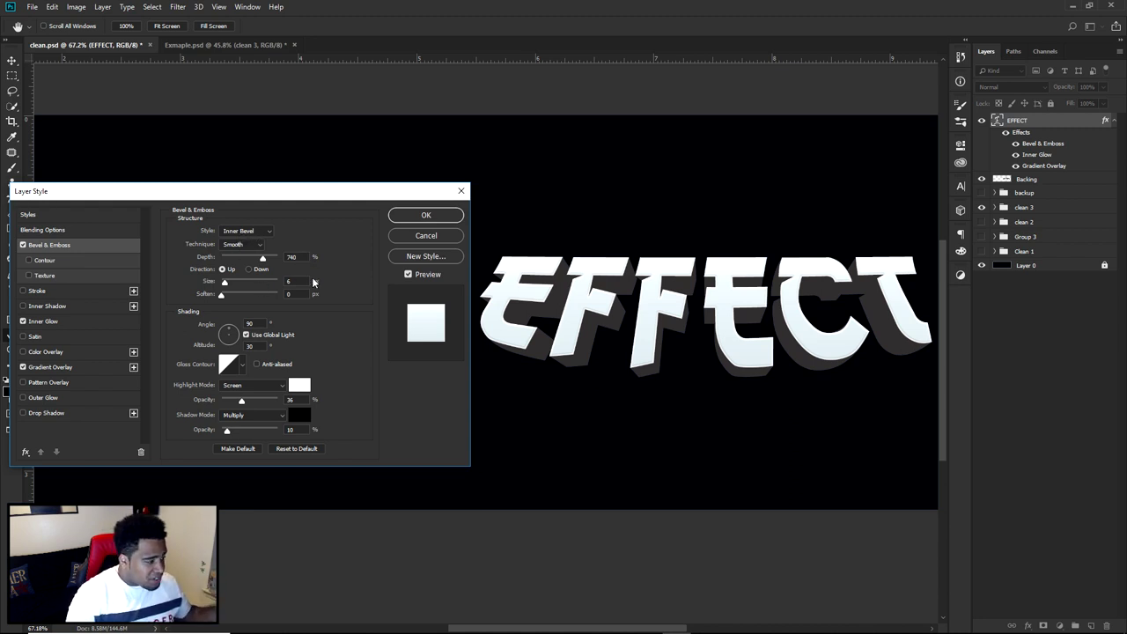
Review the bevel's shading settings: angle, altitude, highlight colour, and the highlight and shadow opacities
{"action": "double_click", "coordinate": [258, 323]}
{"action": "double_click", "coordinate": [261, 346]}
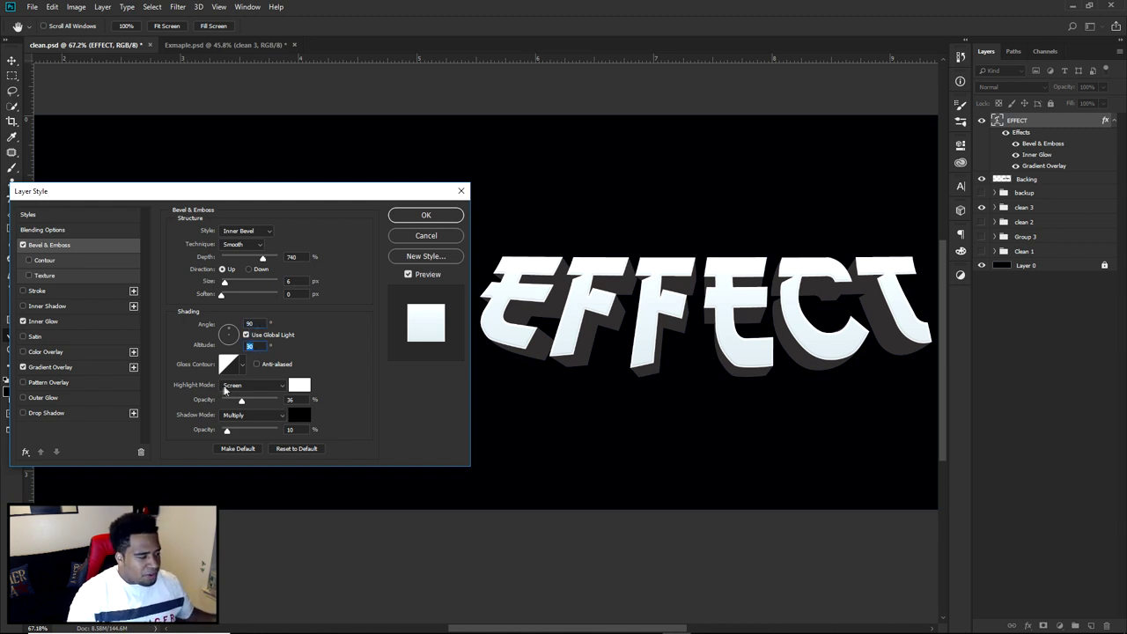
{"action": "left_click", "coordinate": [299, 385]}
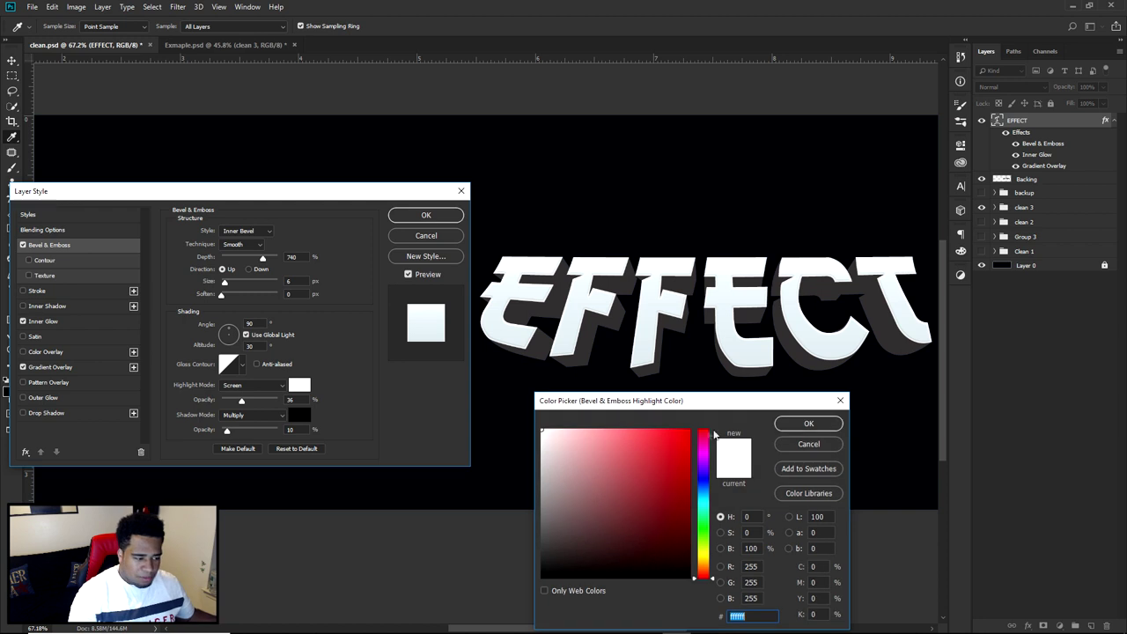
{"action": "left_click", "coordinate": [809, 425]}
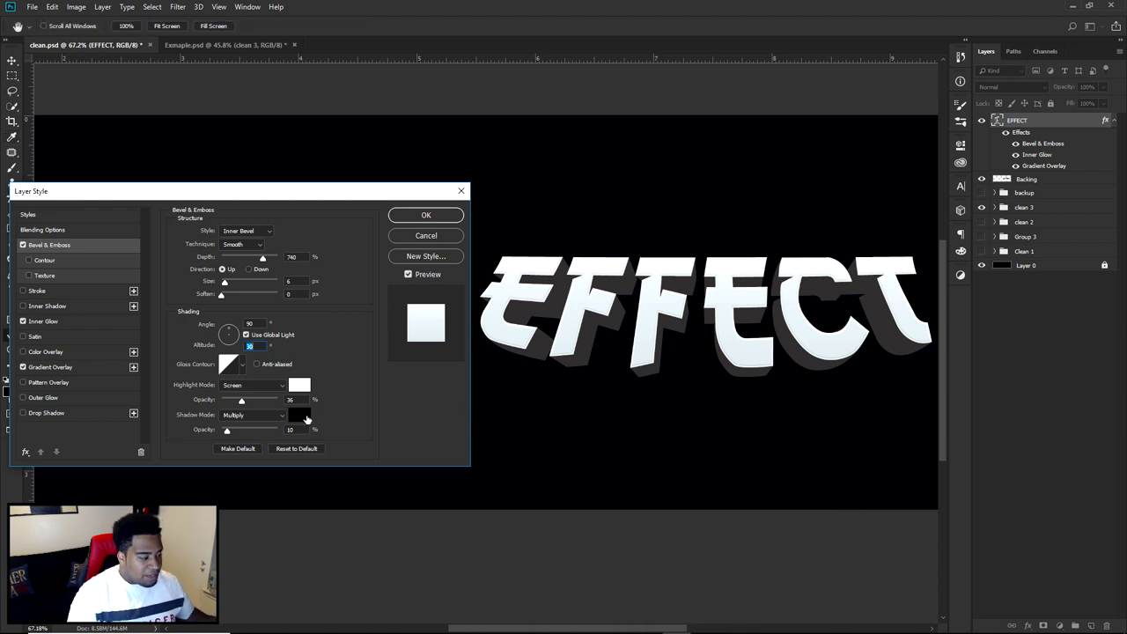
{"action": "left_click", "coordinate": [290, 398]}
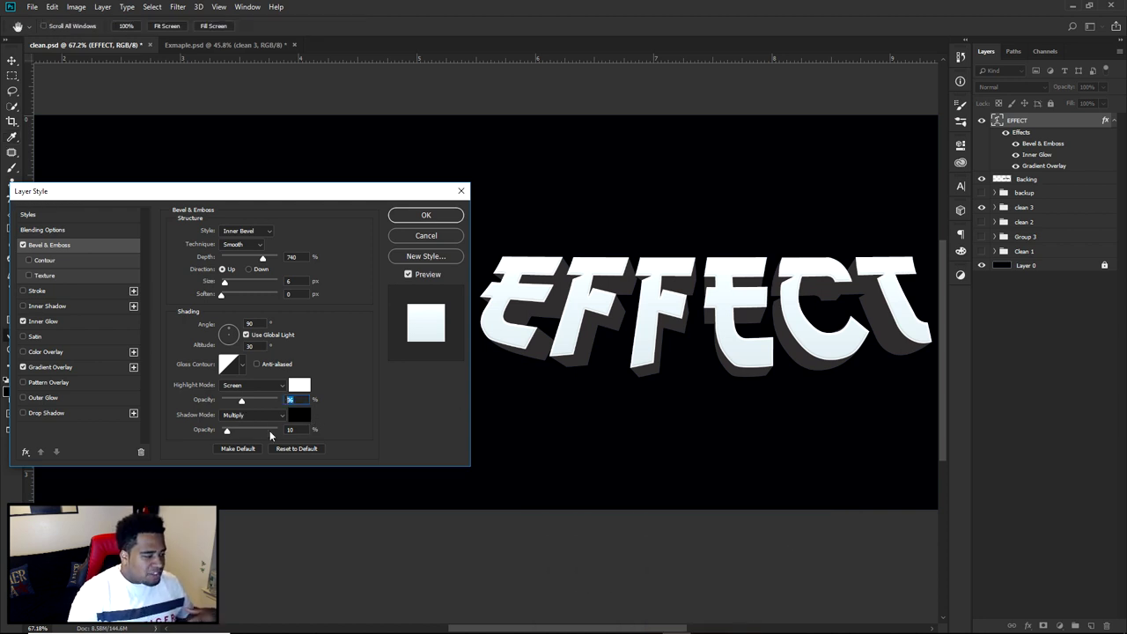
{"action": "left_click", "coordinate": [290, 428]}
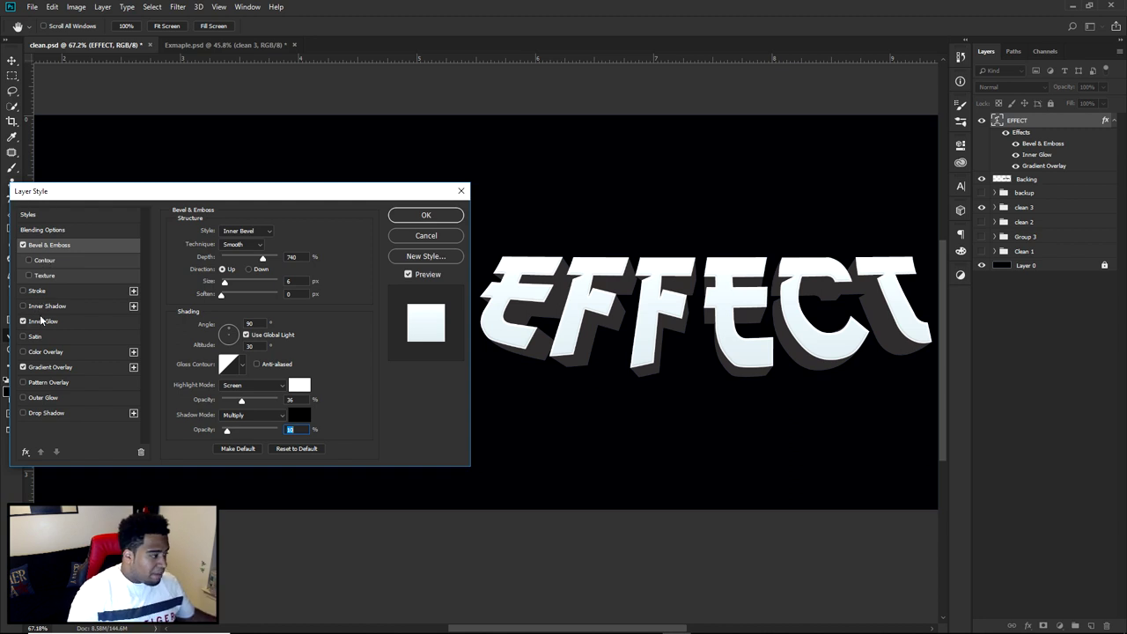
Compare the EFFECT text with and without its Inner Glow, leaving the glow enabled
{"action": "left_click", "coordinate": [33, 322]}
{"action": "left_click", "coordinate": [24, 321]}
{"action": "left_click", "coordinate": [24, 321]}
{"action": "left_click", "coordinate": [24, 321]}
{"action": "left_click", "coordinate": [24, 321]}
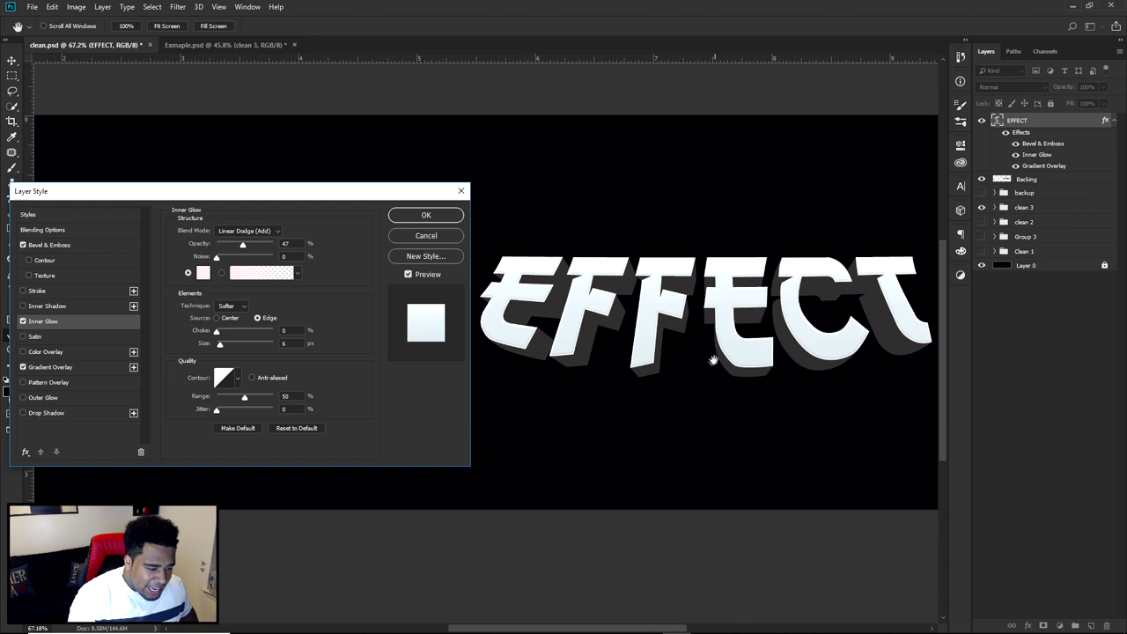
Shift the Inner Glow colour's hue to a pale cyan tint and compare the text with the glow off and on
{"action": "left_click", "coordinate": [204, 273]}
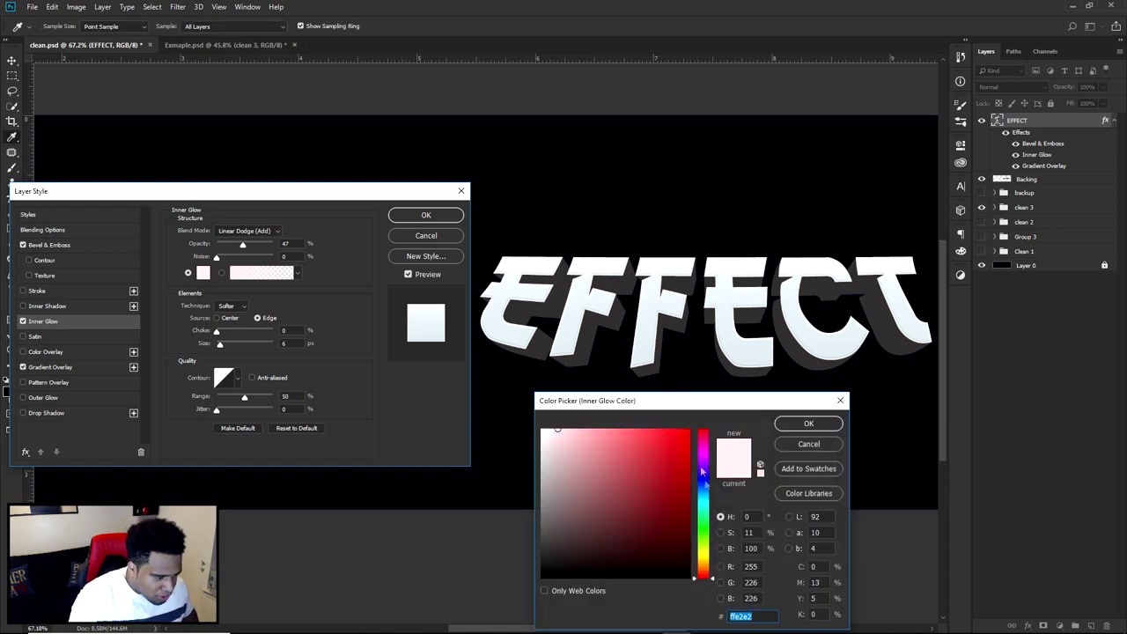
{"action": "mouse_move", "coordinate": [705, 524]}
{"action": "left_mouse_down"}
{"action": "mouse_move", "coordinate": [710, 471]}
{"action": "mouse_move", "coordinate": [706, 502]}
{"action": "left_mouse_up"}
{"action": "left_click", "coordinate": [808, 424]}
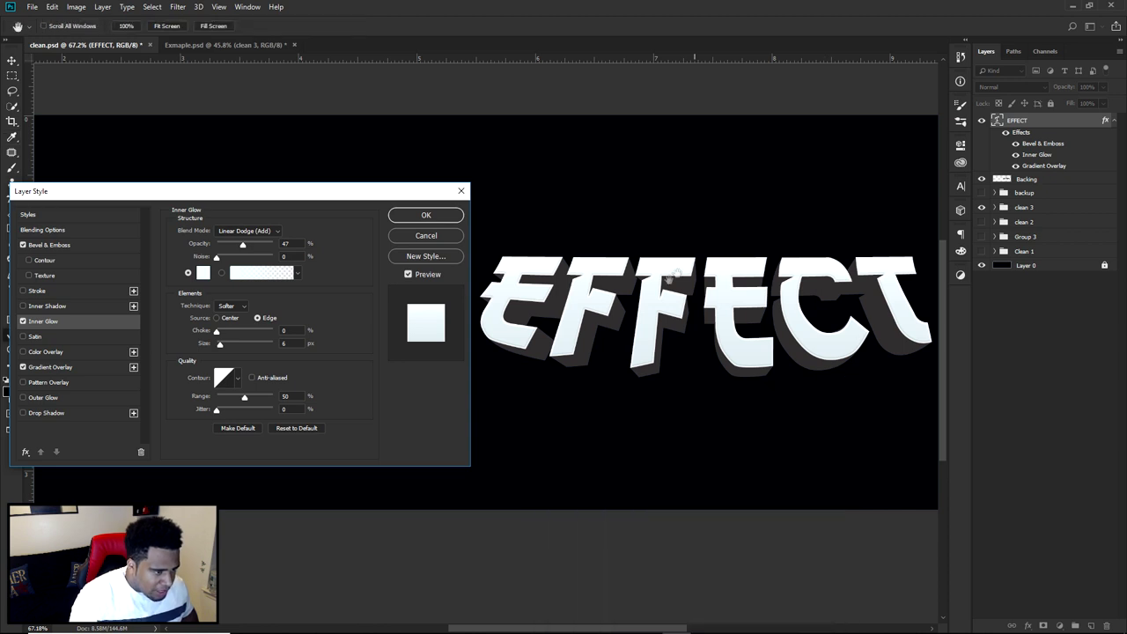
{"action": "left_click", "coordinate": [24, 321]}
{"action": "left_click", "coordinate": [24, 322]}
{"action": "left_click", "coordinate": [24, 321]}
{"action": "left_click", "coordinate": [24, 321]}
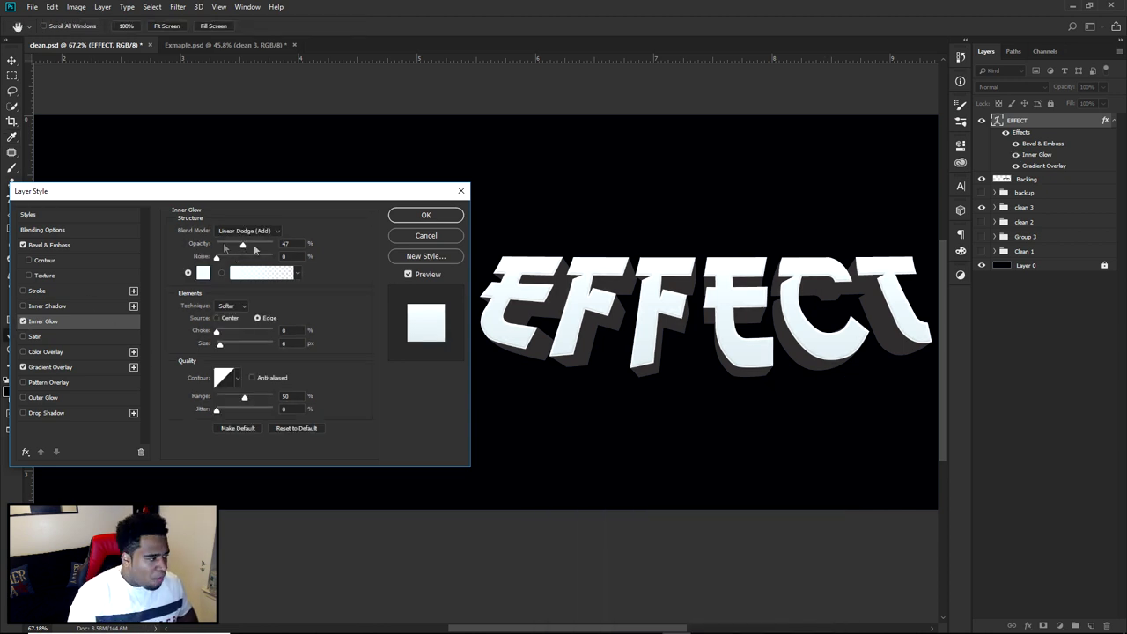
Set the Inner Glow opacity to 50% and check its choke and size values
{"action": "left_click", "coordinate": [282, 243]}
{"action": "type", "text": "50"}
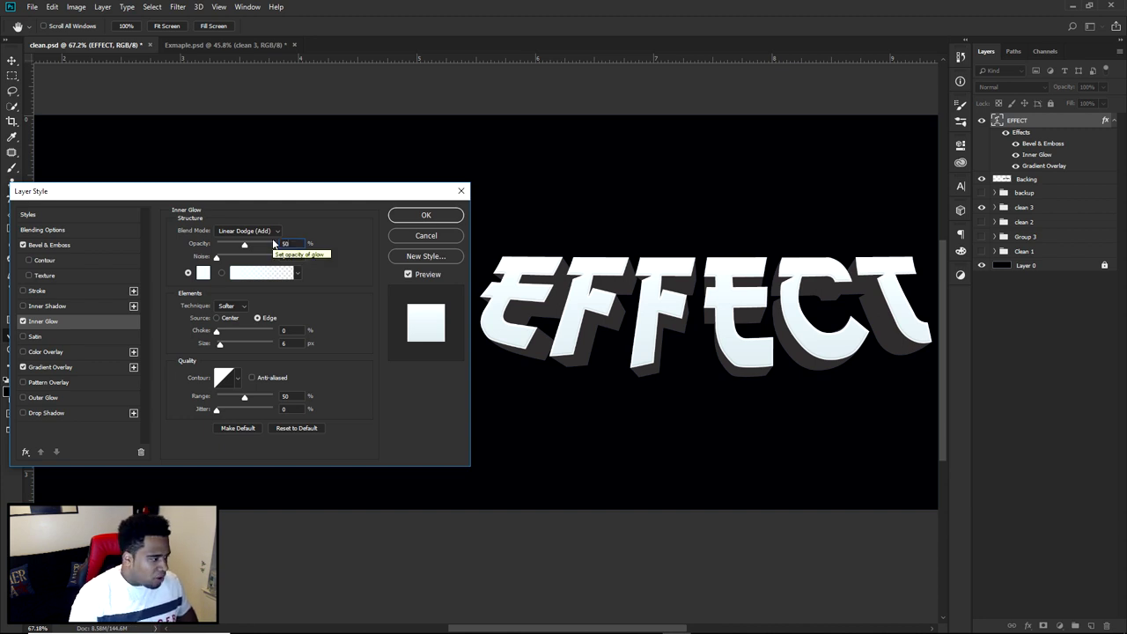
{"action": "left_click", "coordinate": [296, 329]}
{"action": "left_click", "coordinate": [300, 342]}
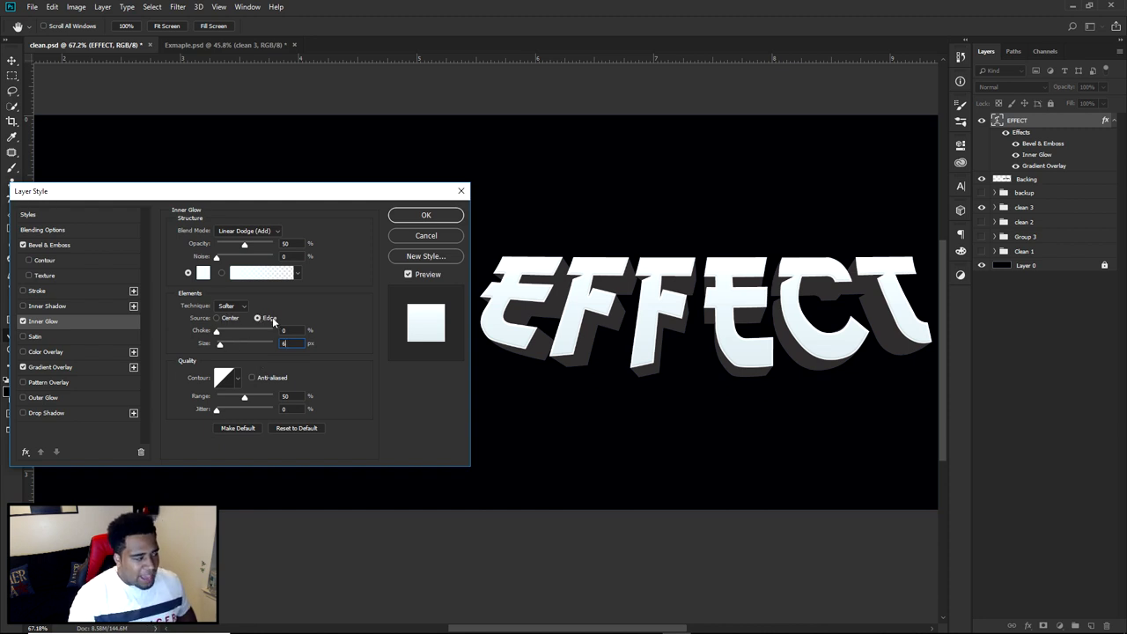
Inspect both colour stops of the EFFECT text's Gradient Overlay, keep their colours, and accept the layer style
{"action": "left_click", "coordinate": [66, 367]}
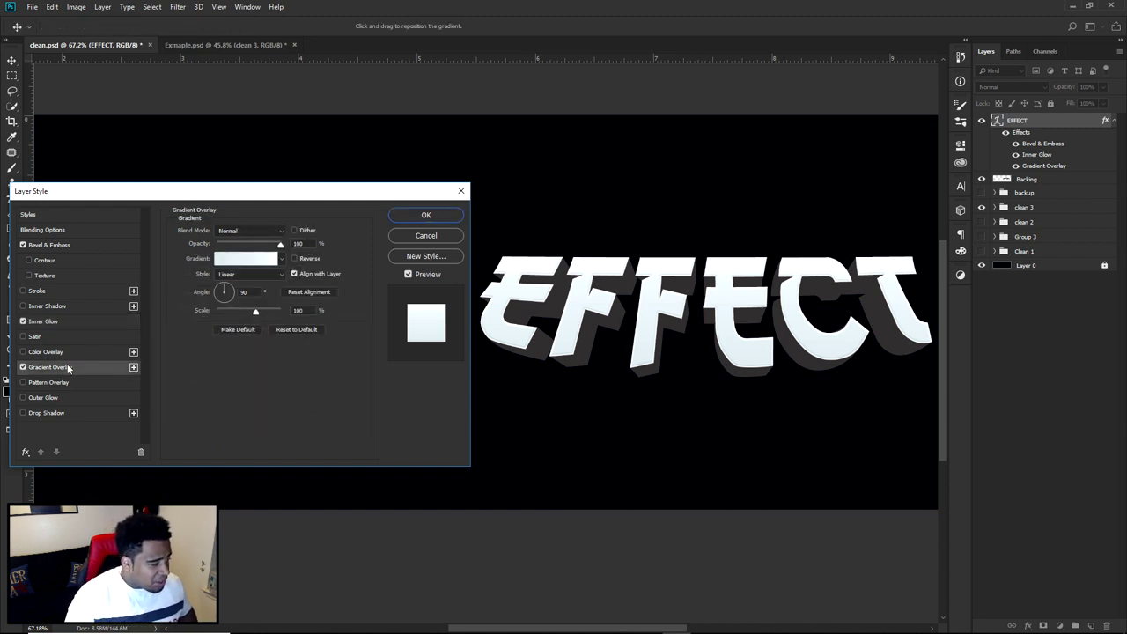
{"action": "left_click", "coordinate": [227, 264]}
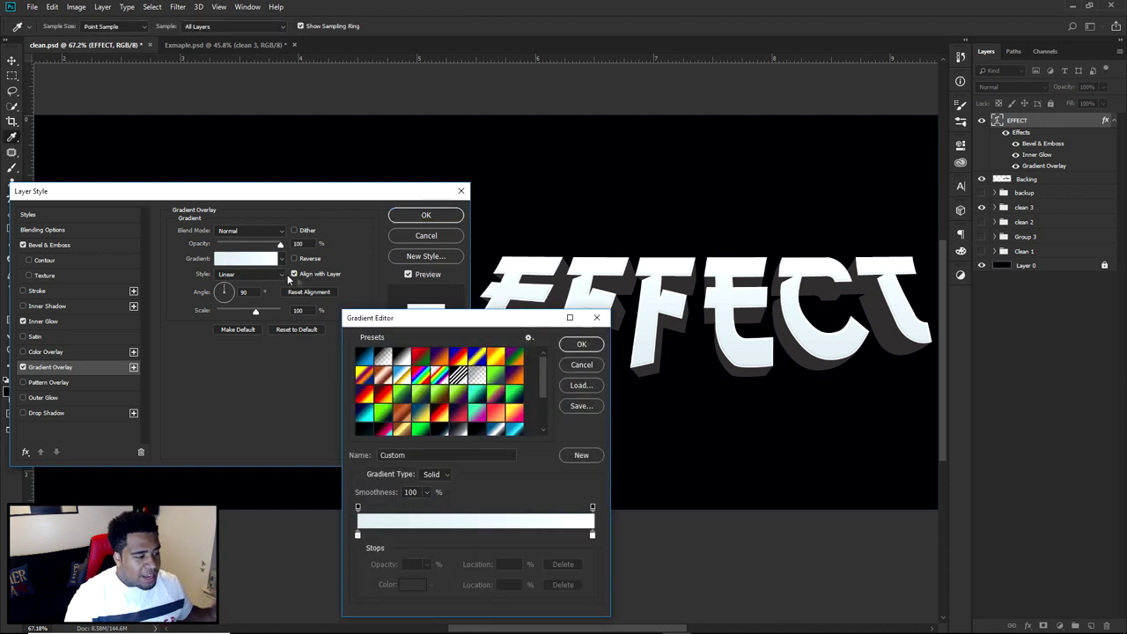
{"action": "double_click", "coordinate": [358, 536]}
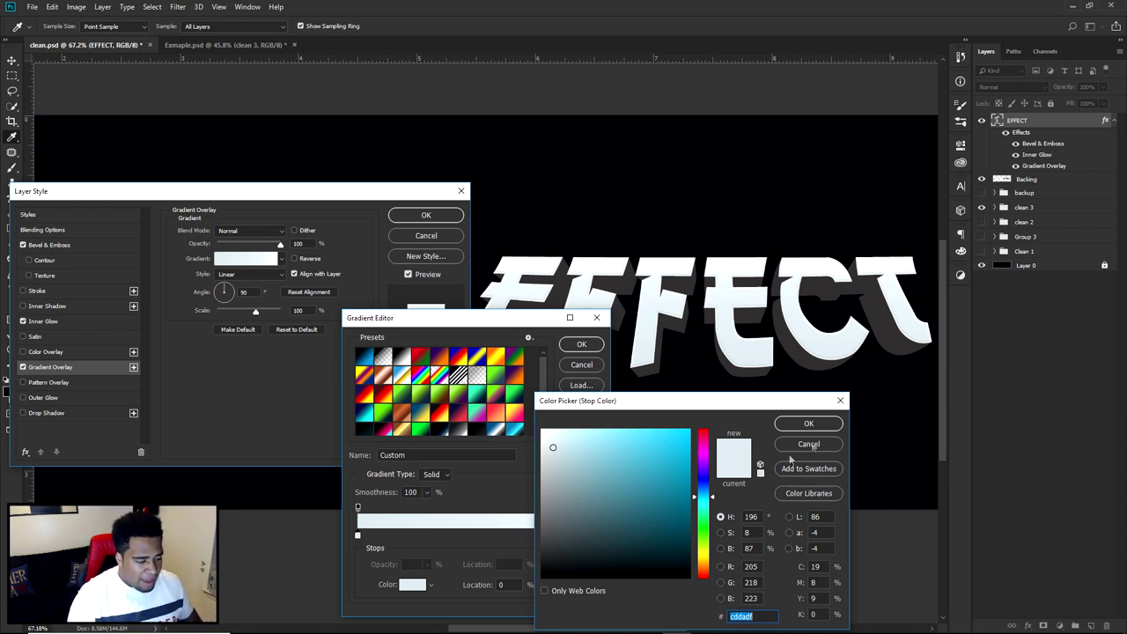
{"action": "left_click", "coordinate": [808, 424]}
{"action": "left_click", "coordinate": [592, 535]}
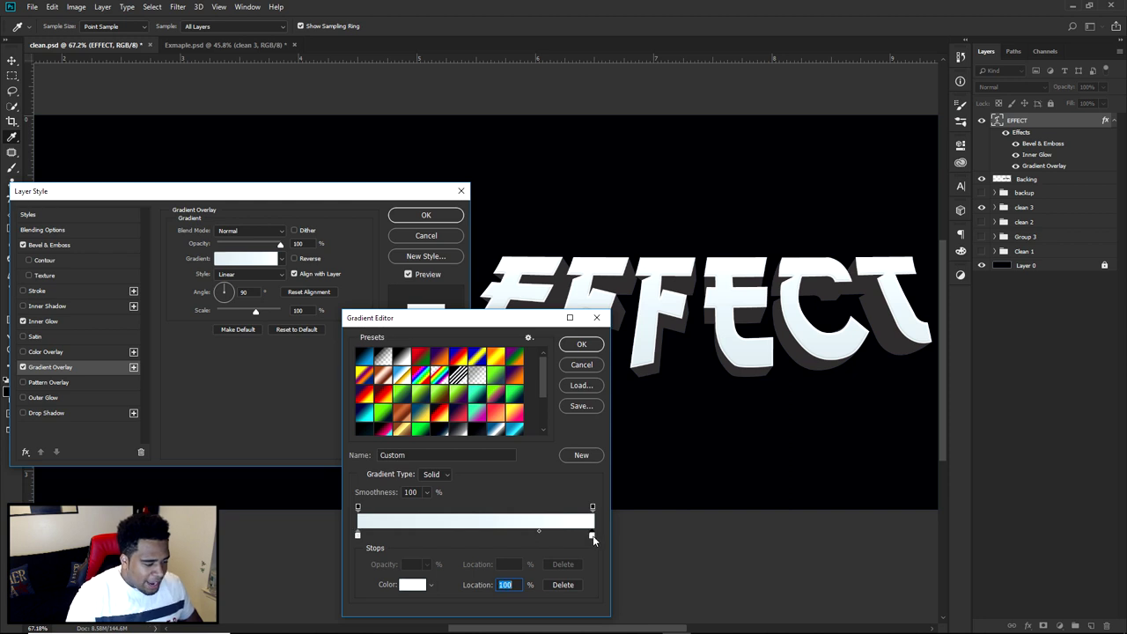
{"action": "double_click", "coordinate": [593, 535]}
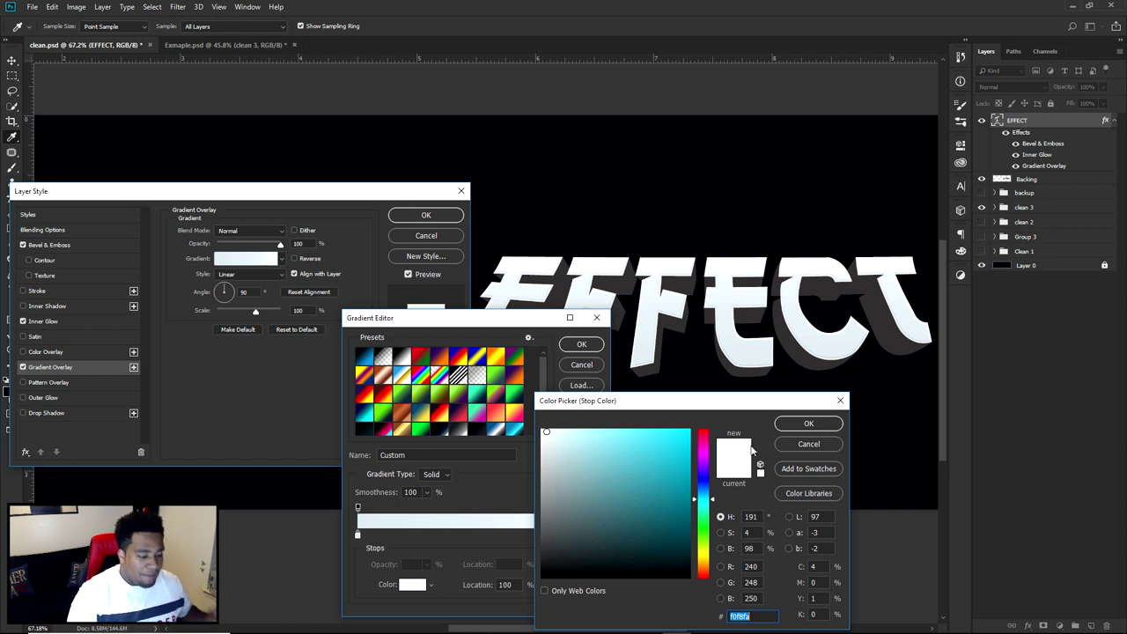
{"action": "left_click", "coordinate": [809, 423]}
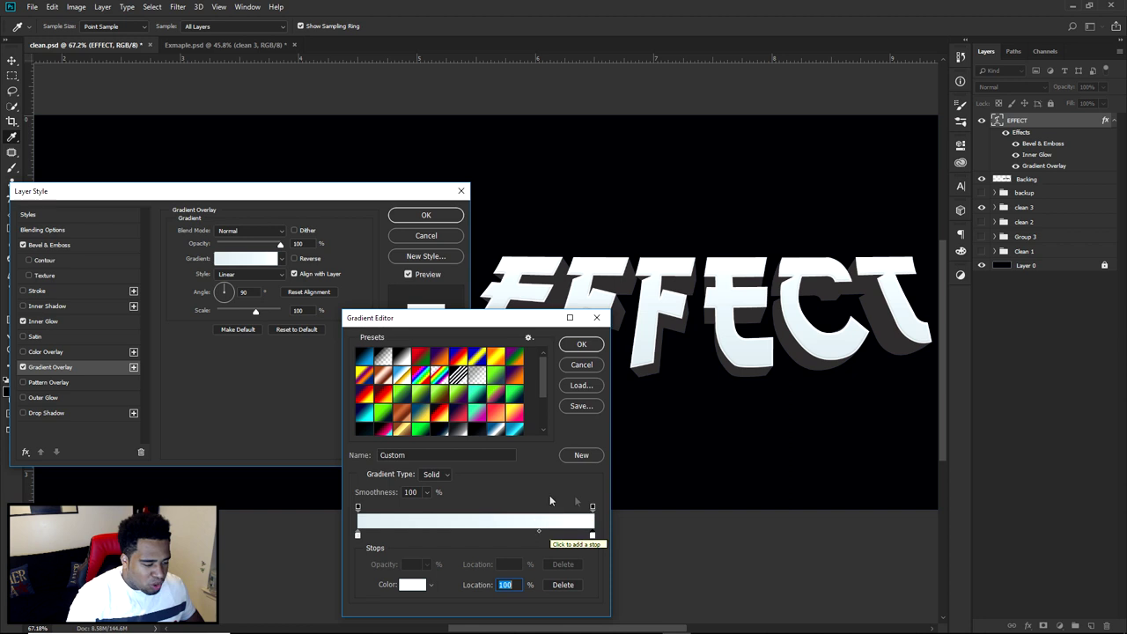
{"action": "left_click", "coordinate": [581, 344]}
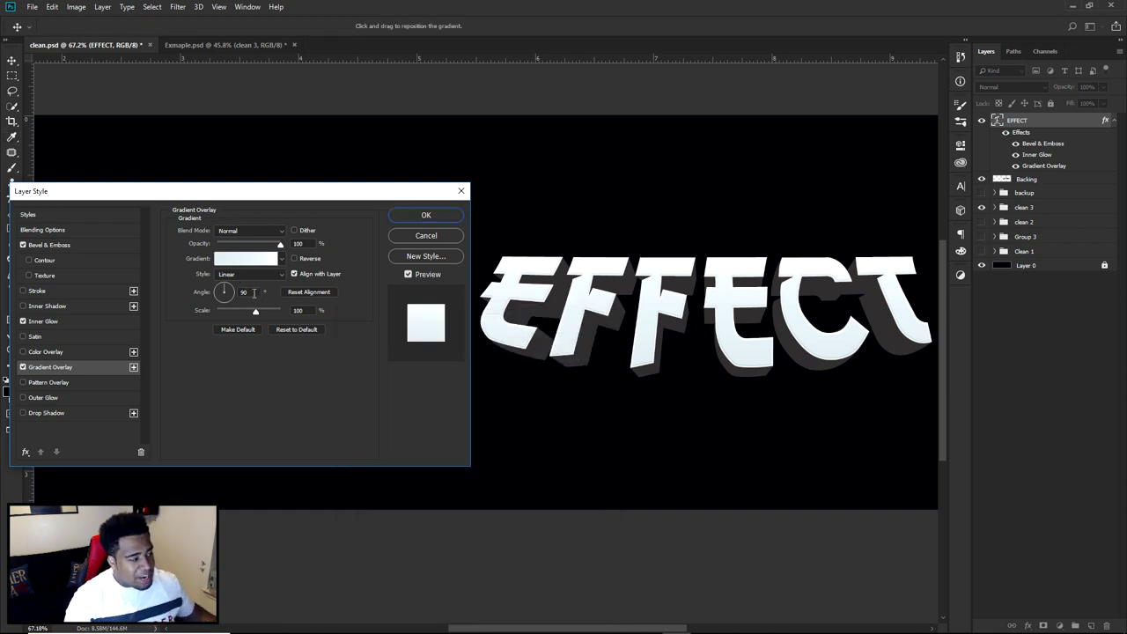
{"action": "left_click", "coordinate": [427, 215]}
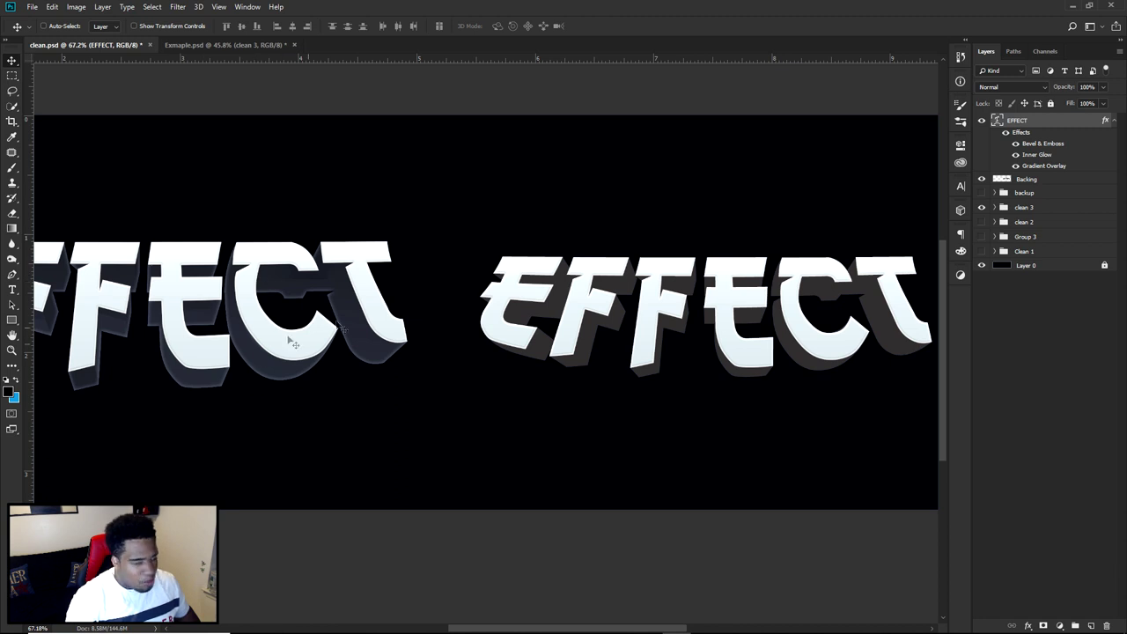
Add a Gradient Overlay to the Backing layer using the dark navy preset, keeping both EFFECT words in view
{"action": "double_click", "coordinate": [1052, 182]}
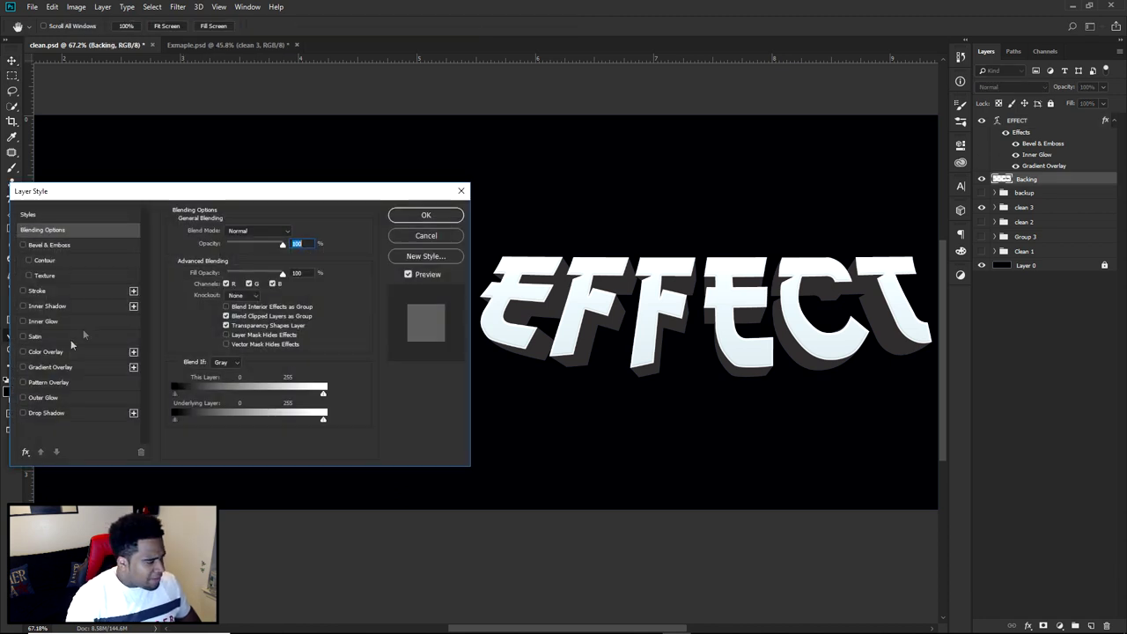
{"action": "left_click", "coordinate": [49, 367]}
{"action": "left_click", "coordinate": [245, 258]}
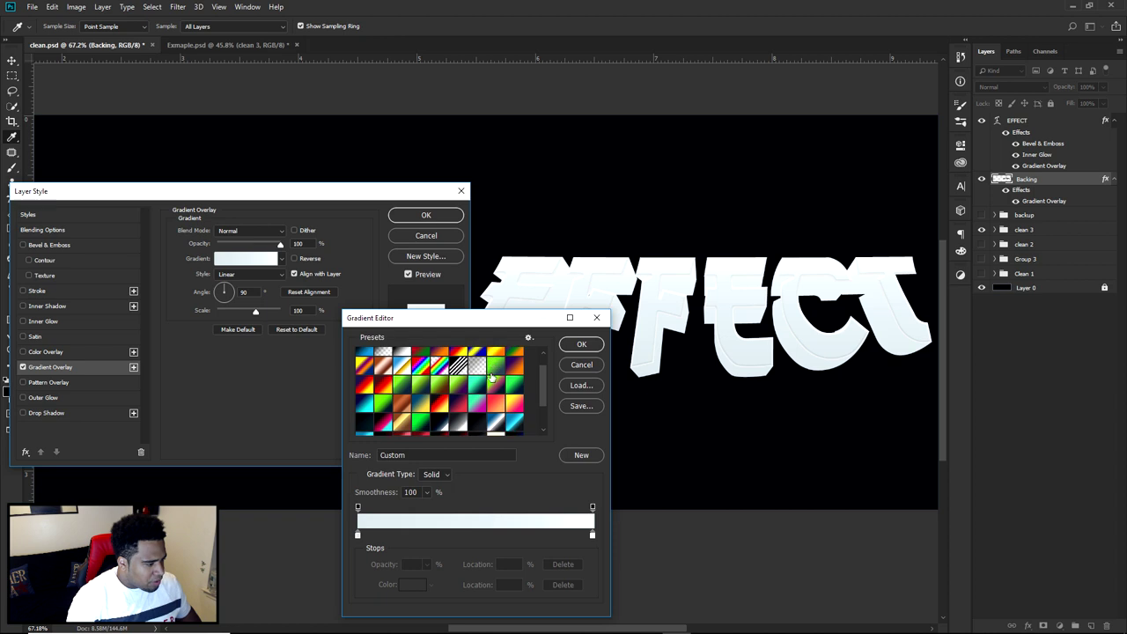
{"action": "left_click", "coordinate": [385, 426]}
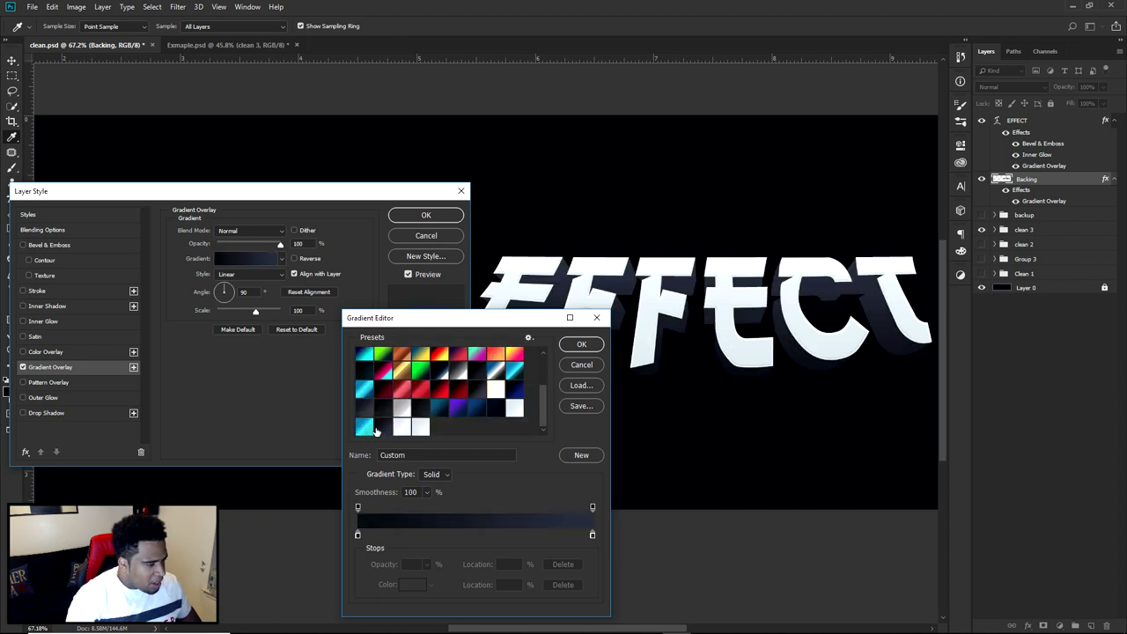
{"action": "left_click", "coordinate": [581, 344]}
{"action": "left_click_drag", "start_coordinate": [372, 202], "coordinate": [739, 458]}
{"action": "left_click_drag", "start_coordinate": [651, 451], "coordinate": [518, 381]}
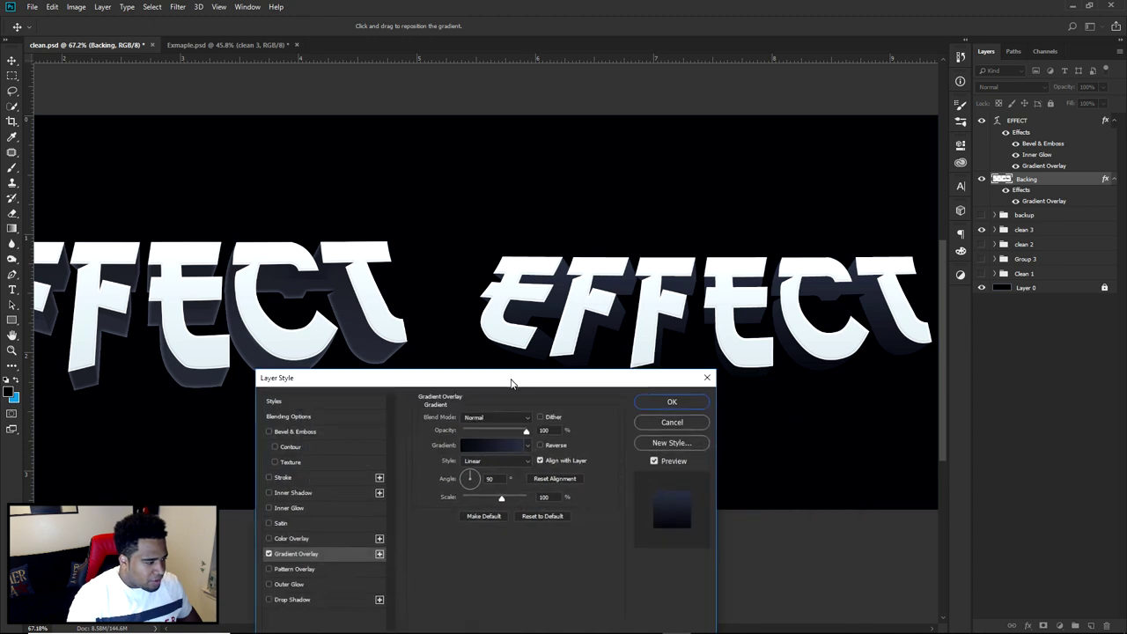
Change the starting colour stop of the Backing layer's gradient to the dark blue 1b212f
{"action": "left_click", "coordinate": [476, 446]}
{"action": "left_click_drag", "start_coordinate": [516, 317], "coordinate": [962, 390]}
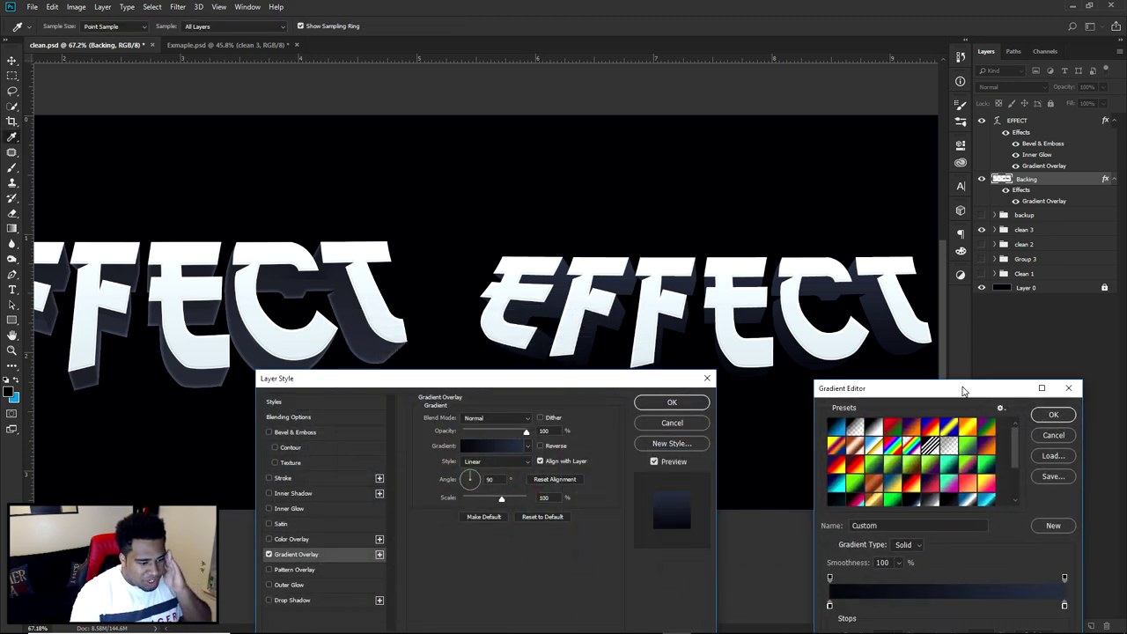
{"action": "double_click", "coordinate": [829, 605]}
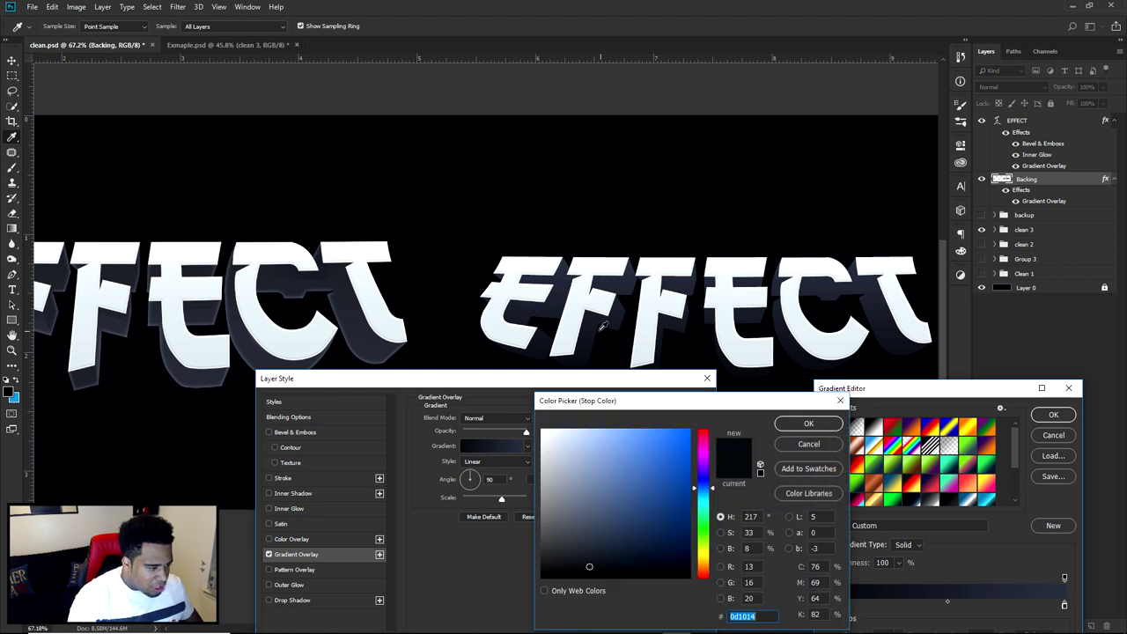
{"action": "left_click", "coordinate": [556, 302]}
{"action": "left_click", "coordinate": [580, 549]}
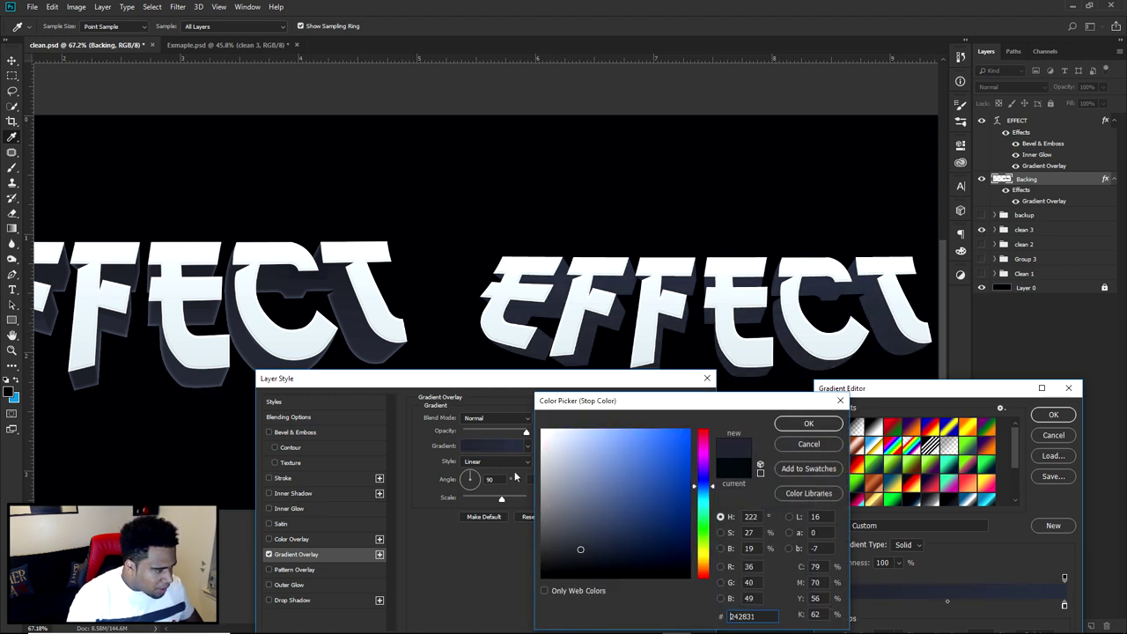
{"action": "left_click_drag", "start_coordinate": [580, 551], "coordinate": [606, 550]}
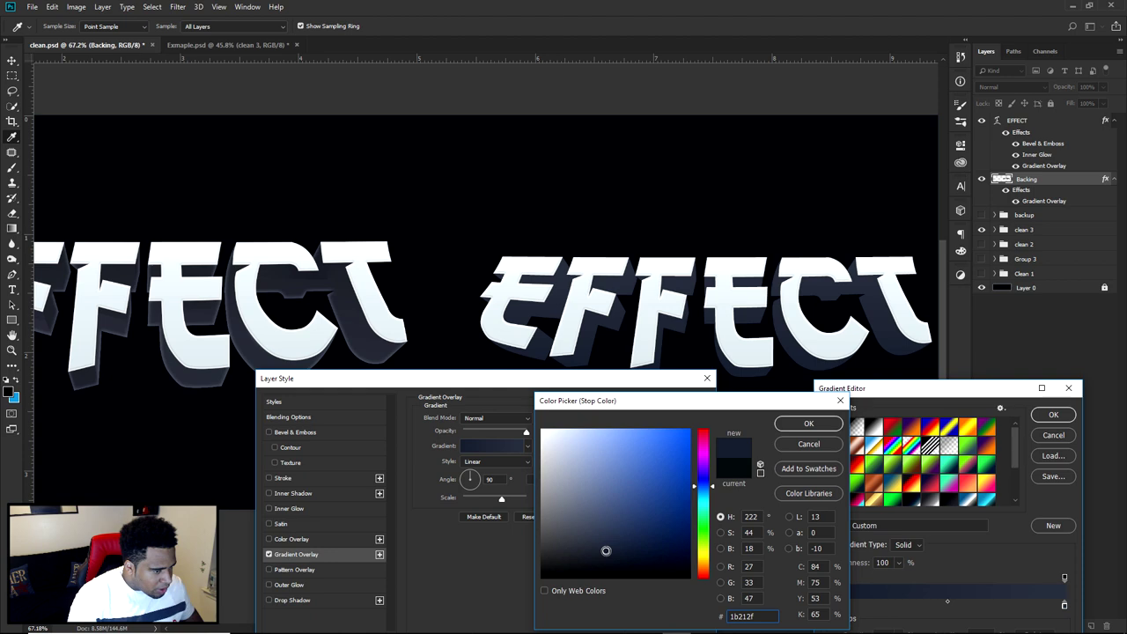
{"action": "left_click", "coordinate": [808, 424]}
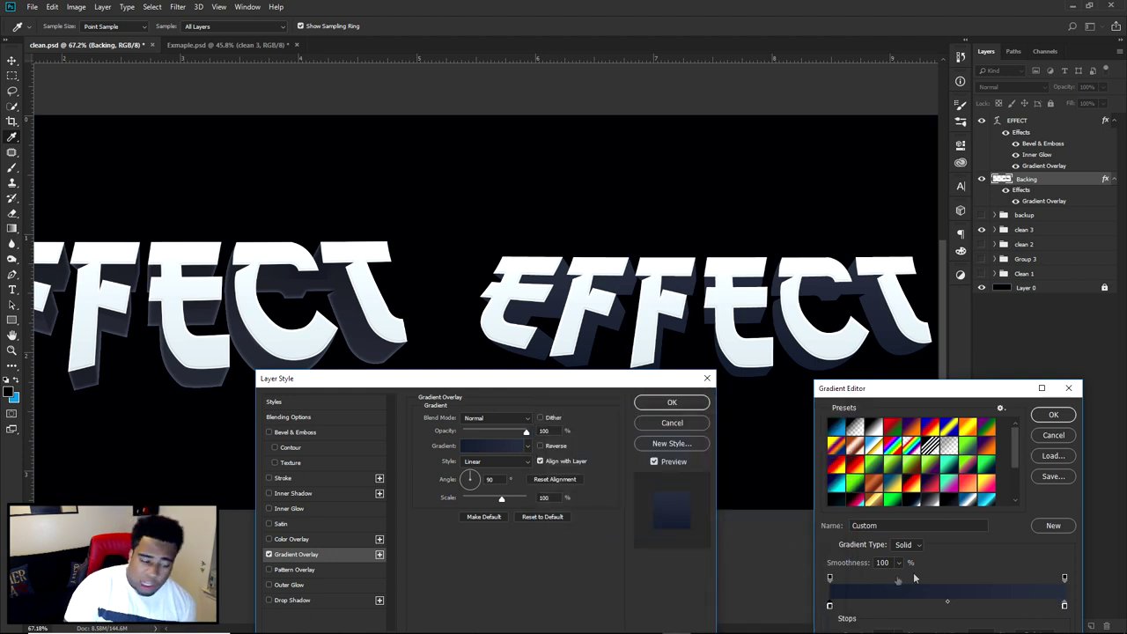
{"action": "double_click", "coordinate": [829, 606]}
{"action": "mouse_move", "coordinate": [705, 493]}
{"action": "left_mouse_down"}
{"action": "mouse_move", "coordinate": [704, 467]}
{"action": "mouse_move", "coordinate": [711, 557]}
{"action": "mouse_move", "coordinate": [711, 474]}
{"action": "left_mouse_up"}
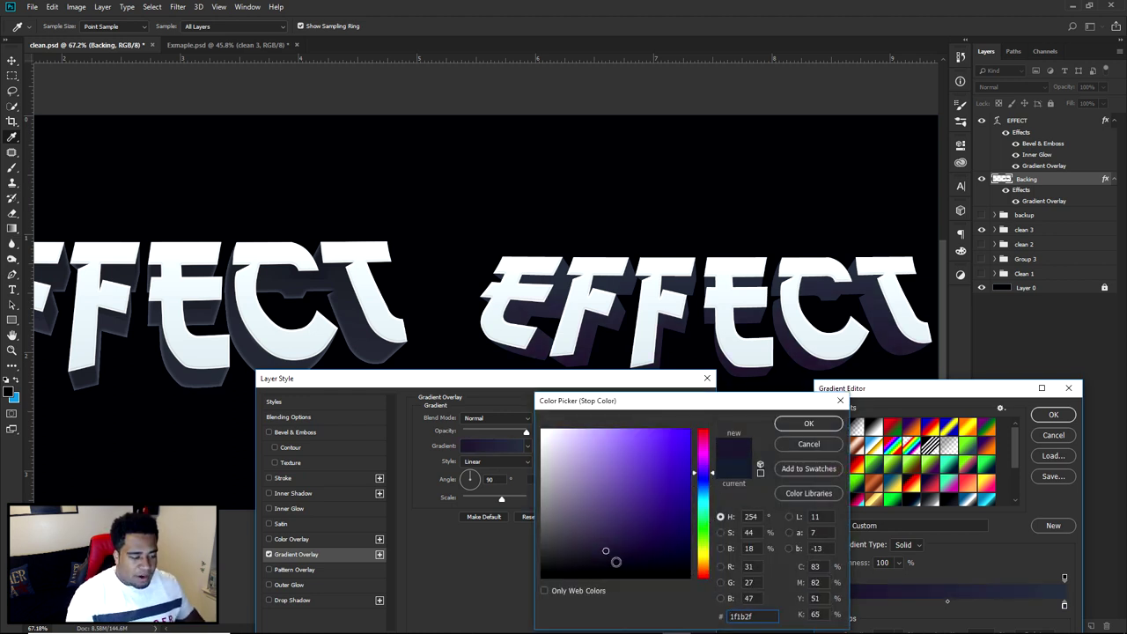
{"action": "left_click", "coordinate": [824, 445]}
Accept the Backing layer's gradient with stop colours 1b212f and 282e3d, and set its gradient style to Reflected
{"action": "double_click", "coordinate": [831, 605]}
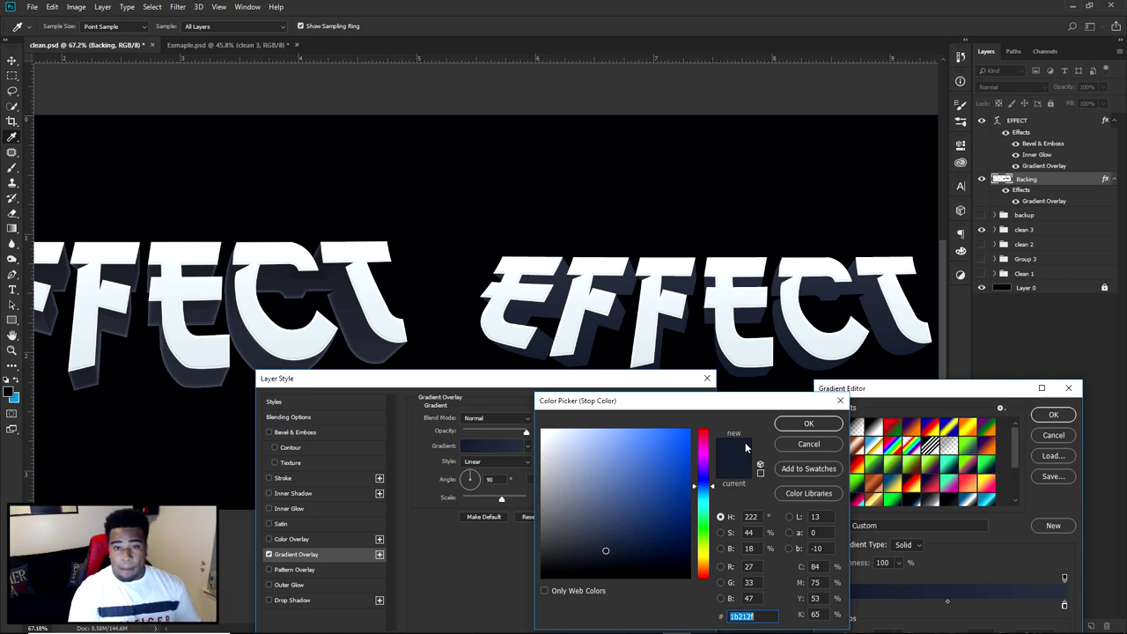
{"action": "left_click", "coordinate": [809, 424]}
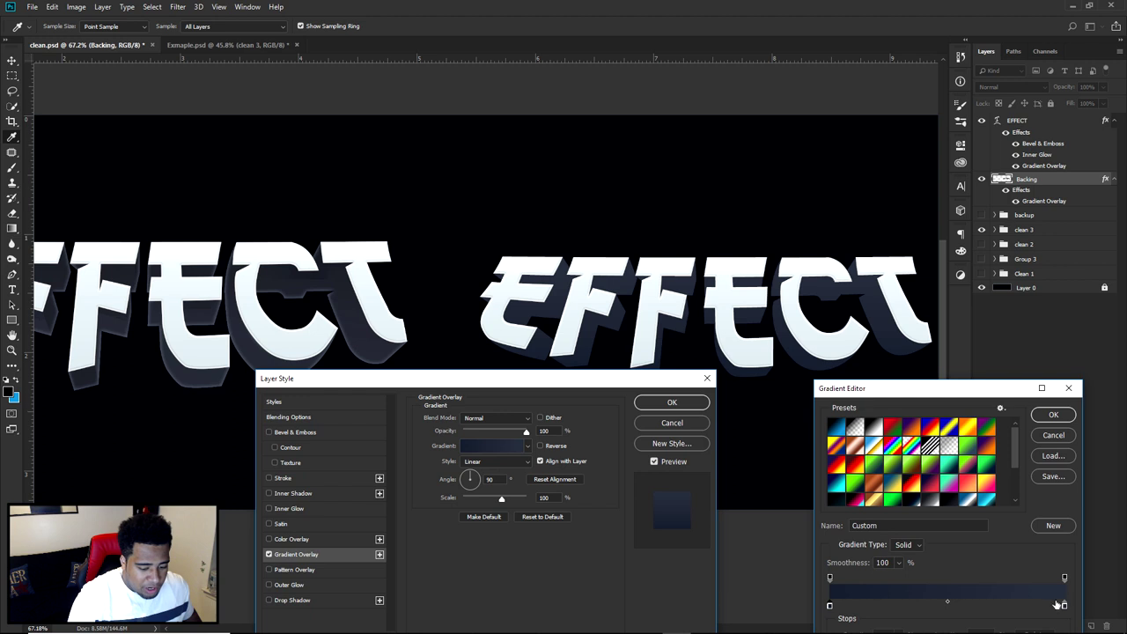
{"action": "double_click", "coordinate": [1063, 607]}
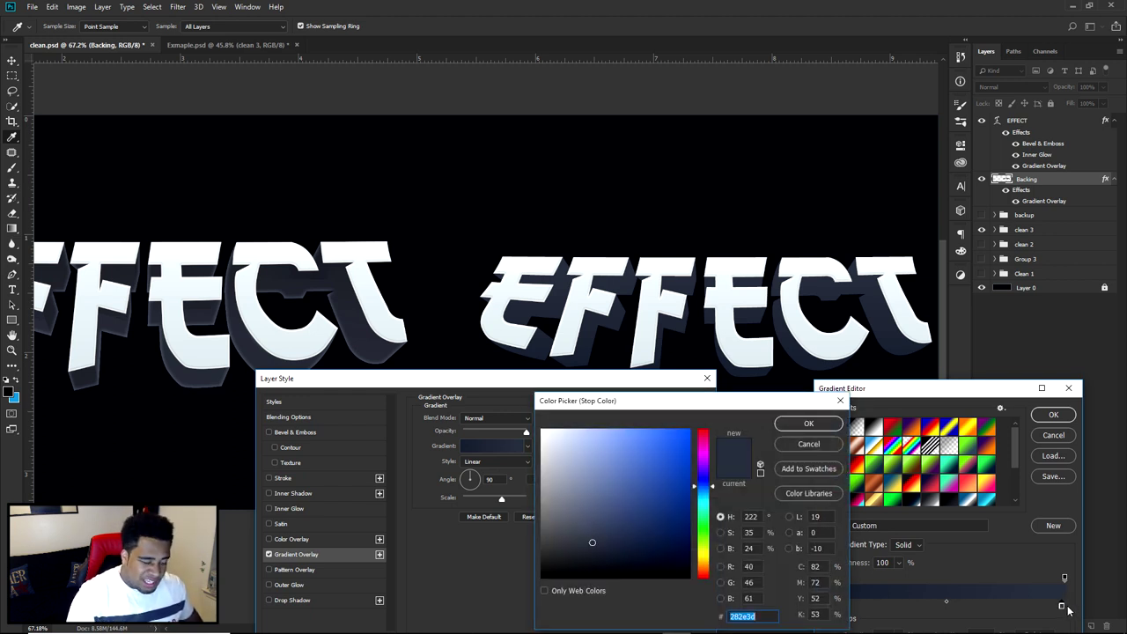
{"action": "left_click", "coordinate": [803, 424]}
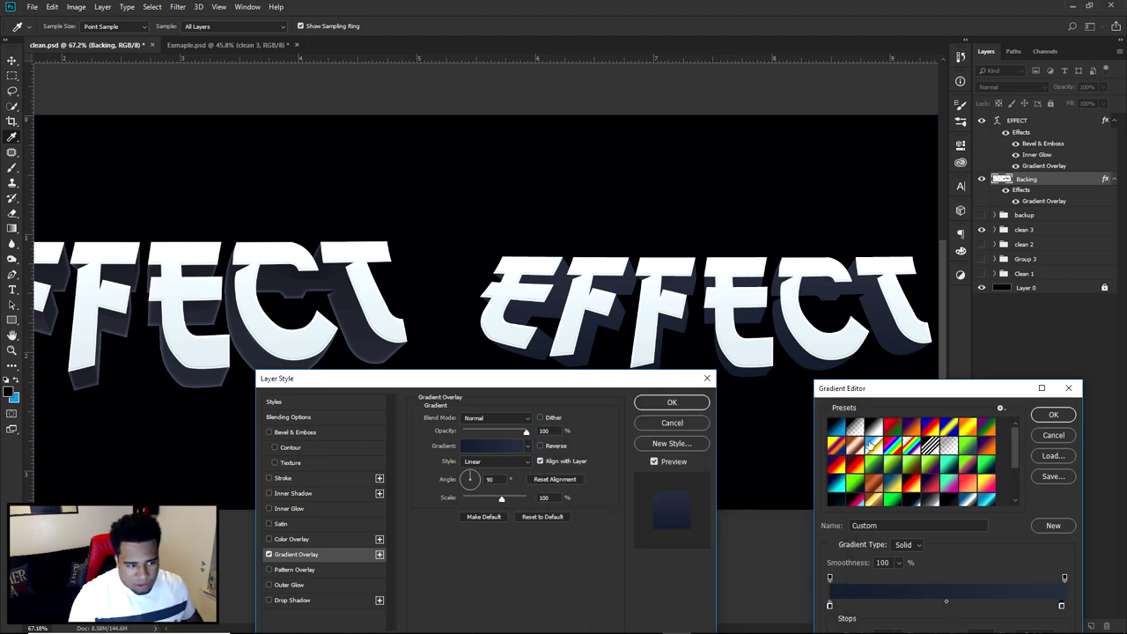
{"action": "left_click", "coordinate": [1049, 419]}
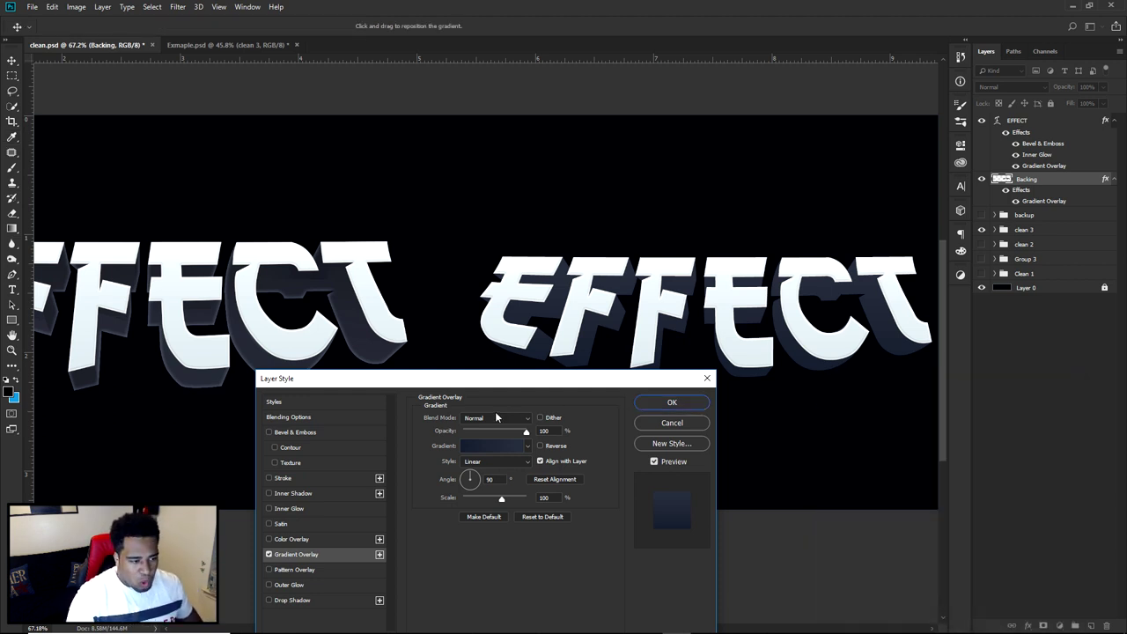
{"action": "left_click", "coordinate": [472, 462]}
{"action": "left_click", "coordinate": [473, 499]}
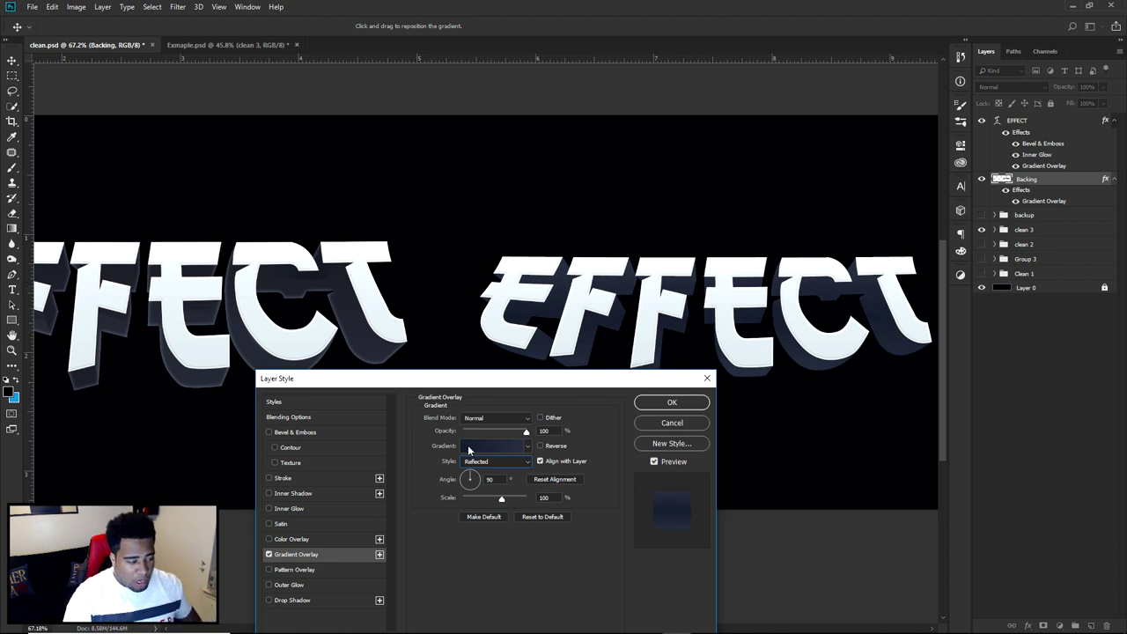
{"action": "left_click", "coordinate": [469, 448]}
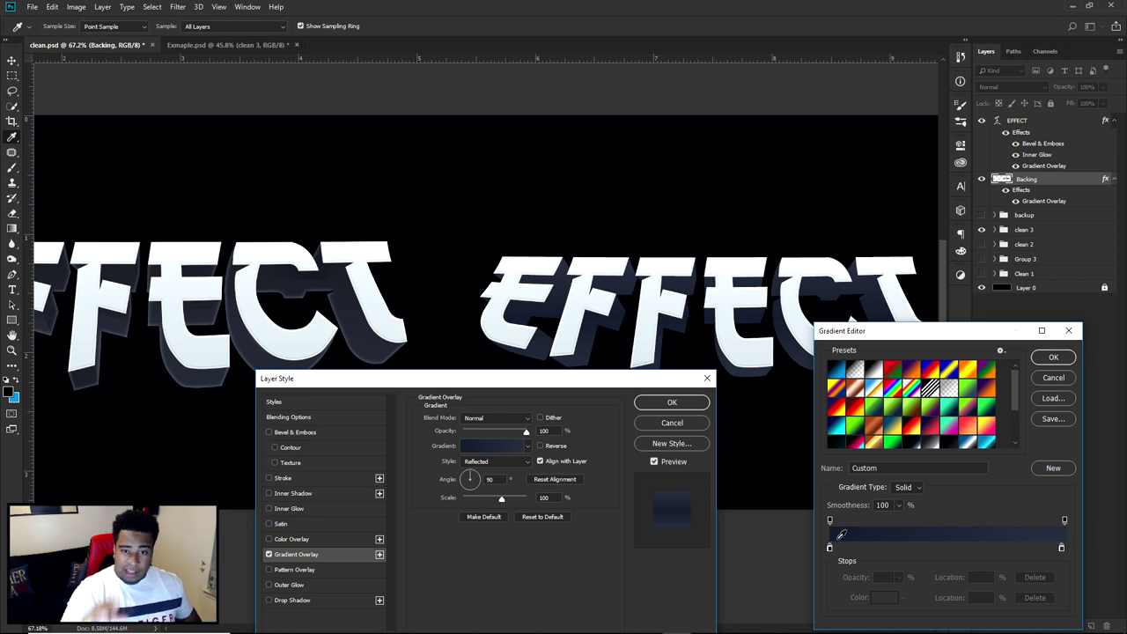
{"action": "left_click", "coordinate": [1061, 549]}
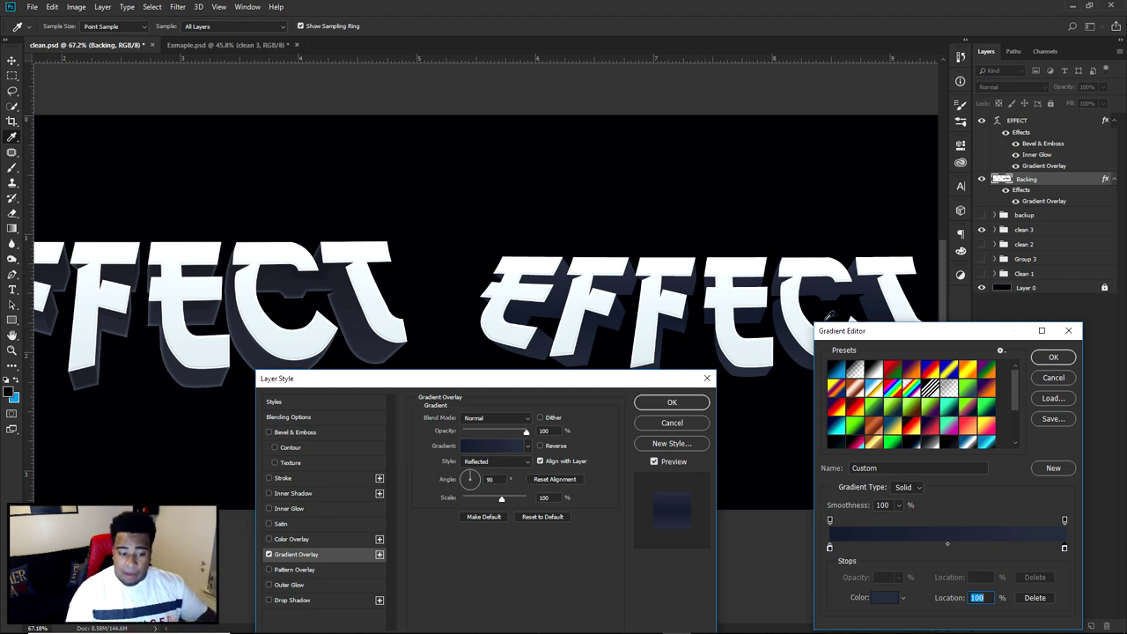
{"action": "double_click", "coordinate": [1063, 549]}
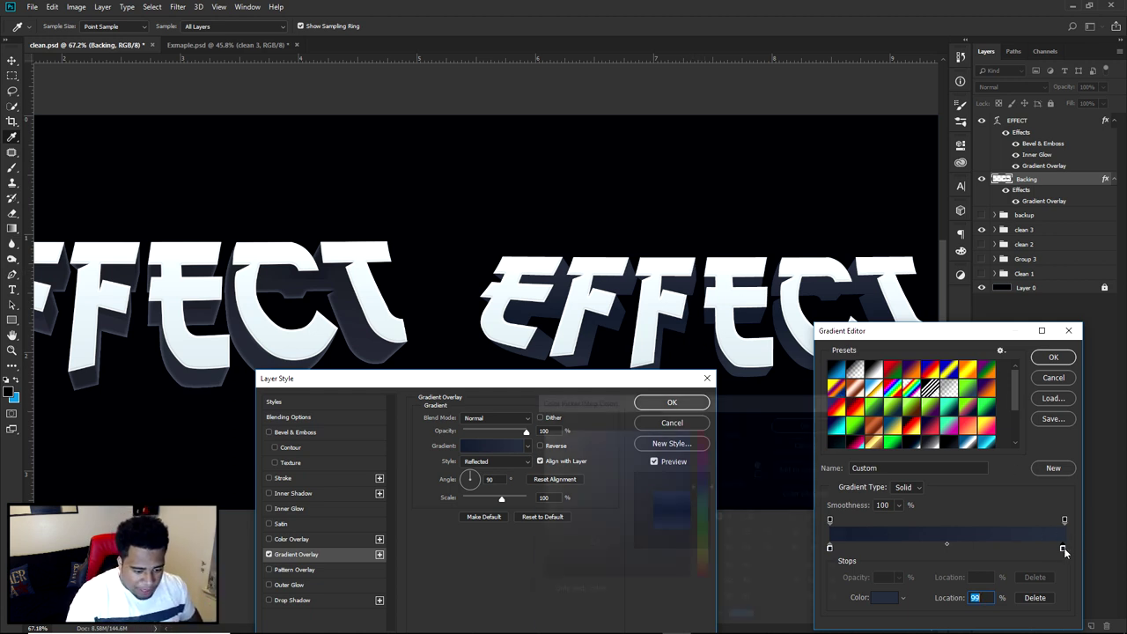
{"action": "left_click", "coordinate": [665, 304]}
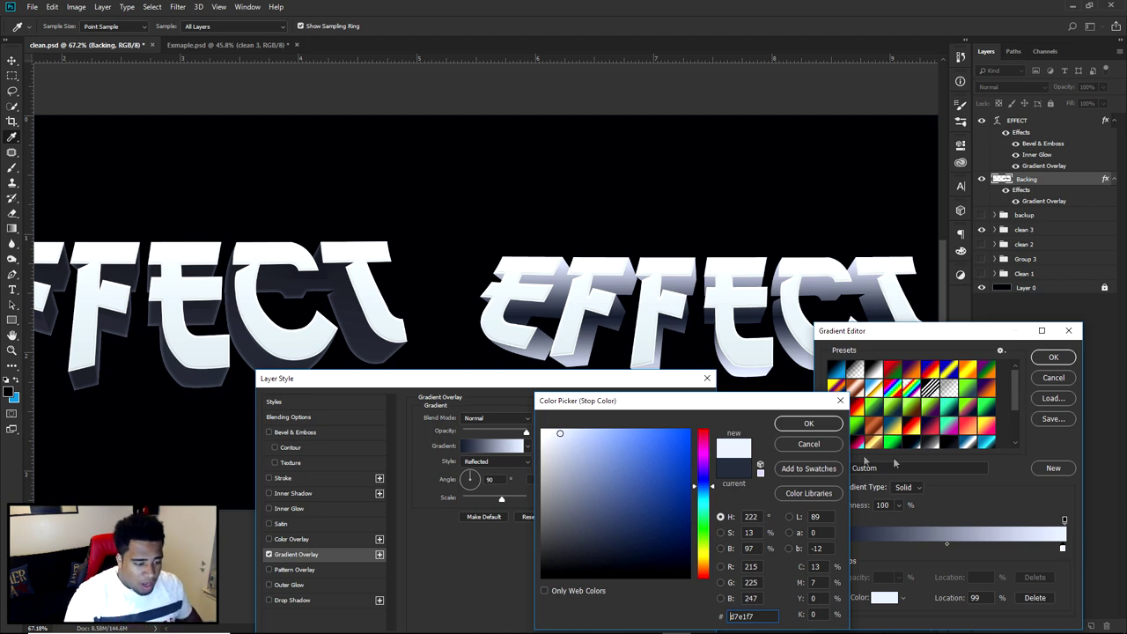
{"action": "left_click", "coordinate": [805, 444]}
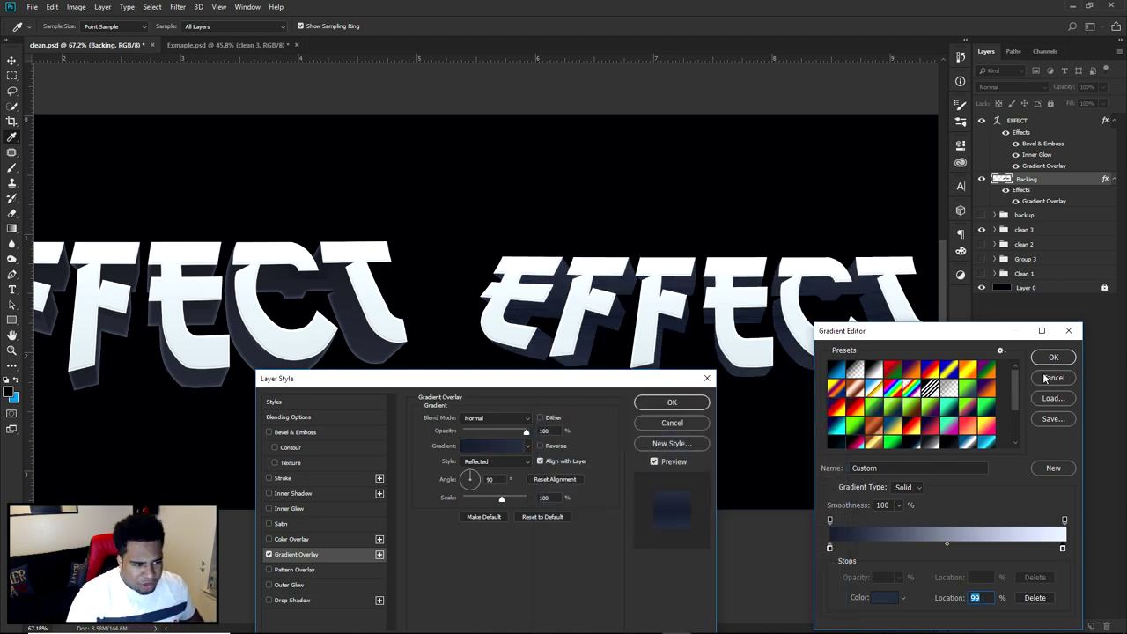
{"action": "left_click", "coordinate": [1047, 375]}
Keep the Reflected gradient style and accept the Backing layer's style settings
{"action": "left_click", "coordinate": [488, 461]}
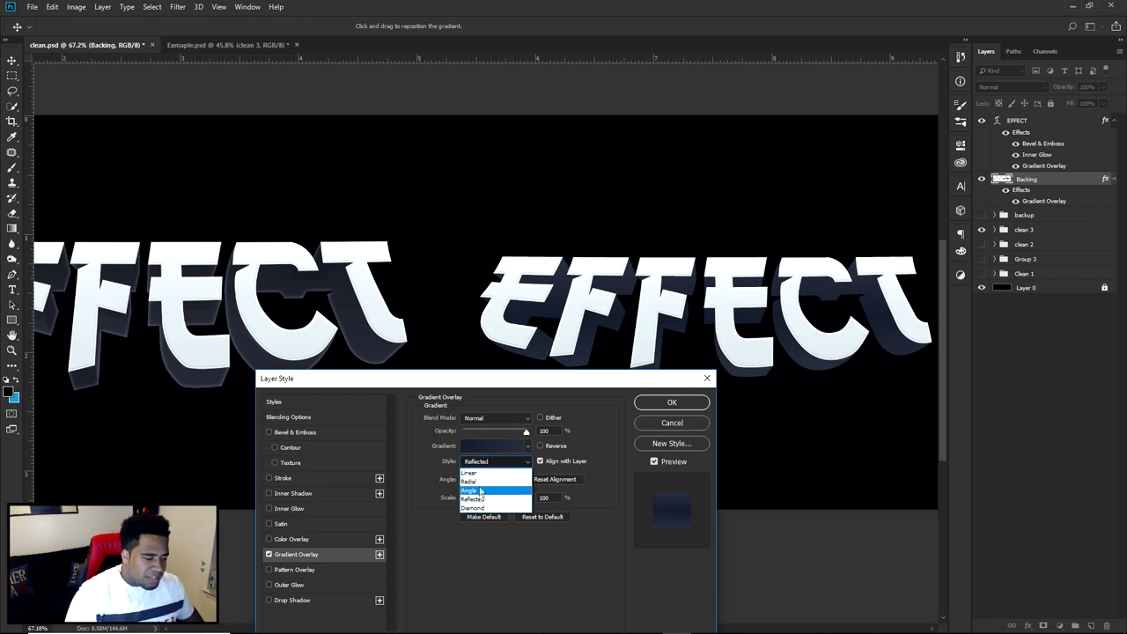
{"action": "left_click", "coordinate": [587, 450]}
{"action": "left_click", "coordinate": [672, 403]}
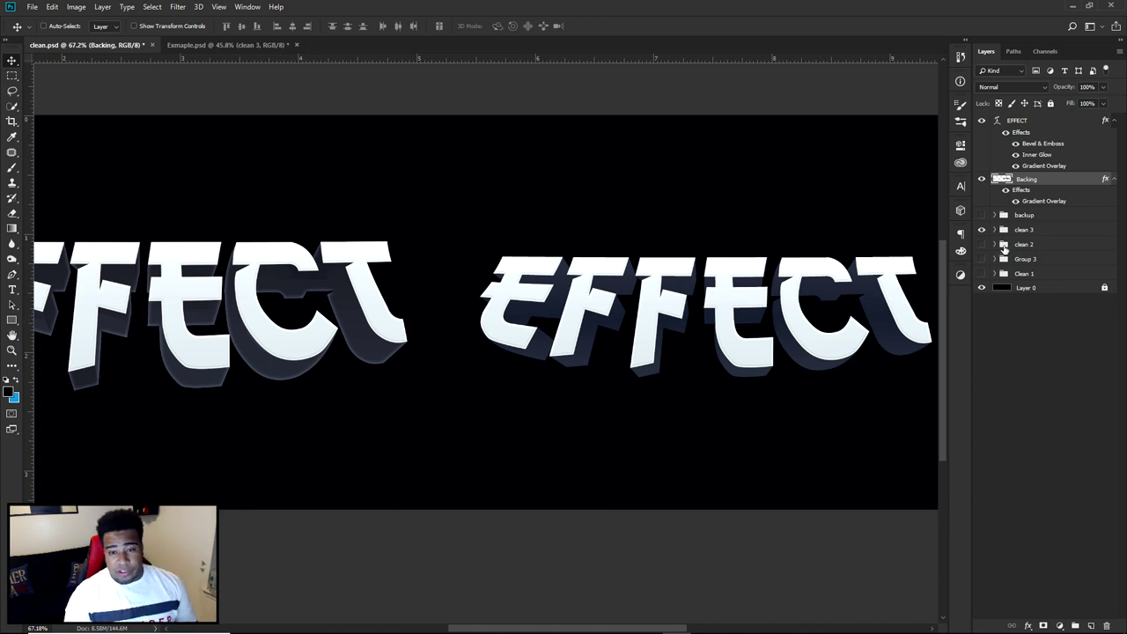
Add an Inner Glow effect to the Backing layer
{"action": "double_click", "coordinate": [1052, 183]}
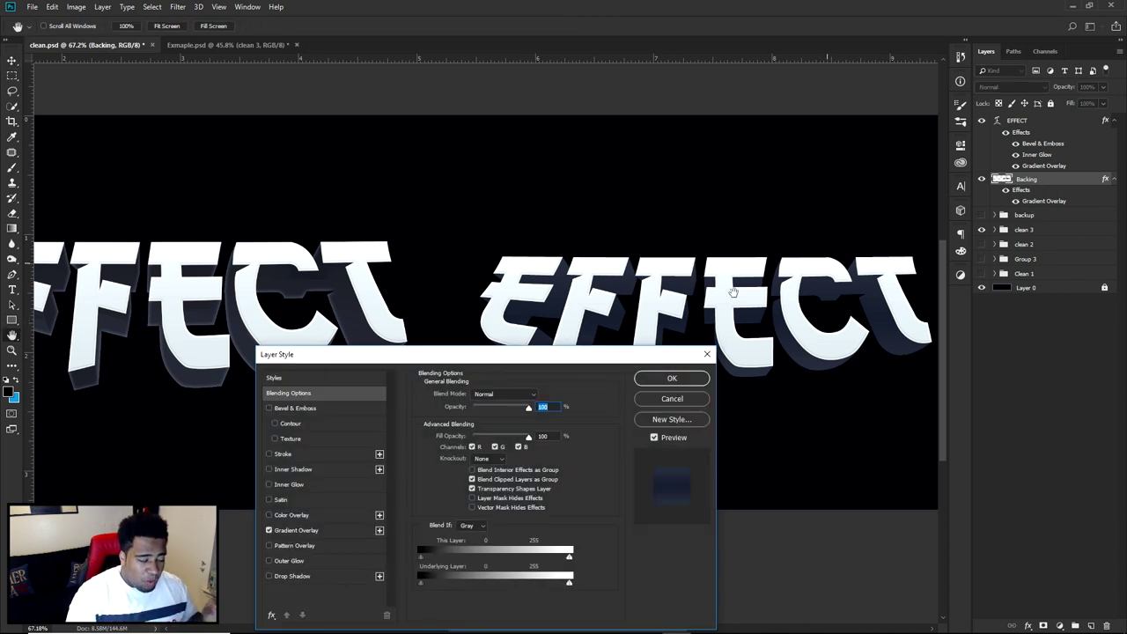
{"action": "left_click", "coordinate": [278, 485]}
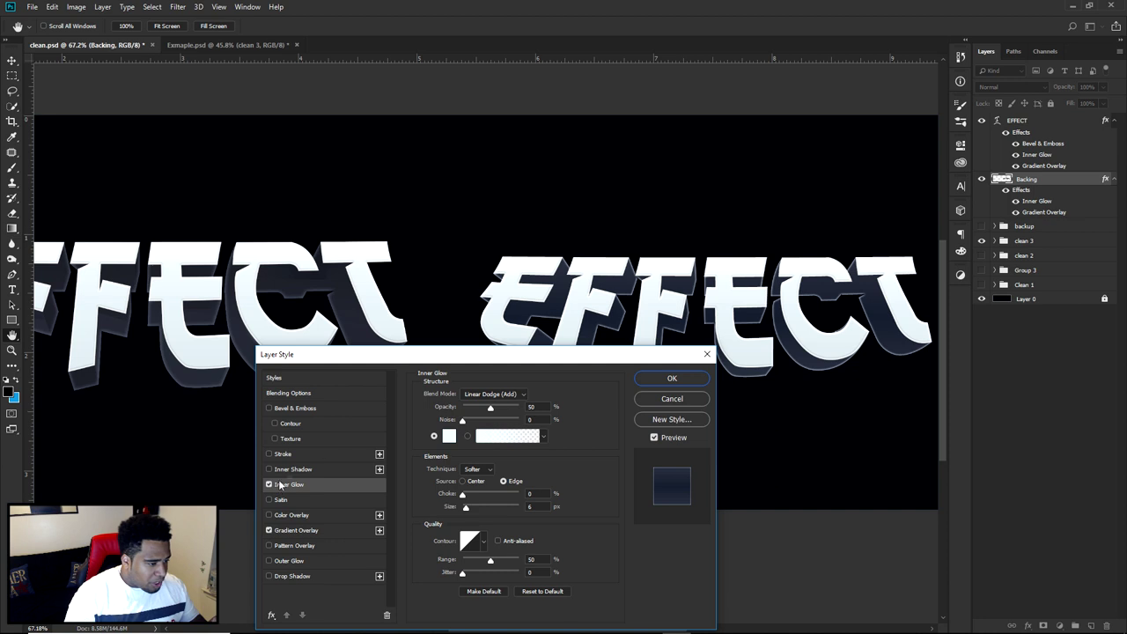
{"action": "left_click", "coordinate": [449, 437]}
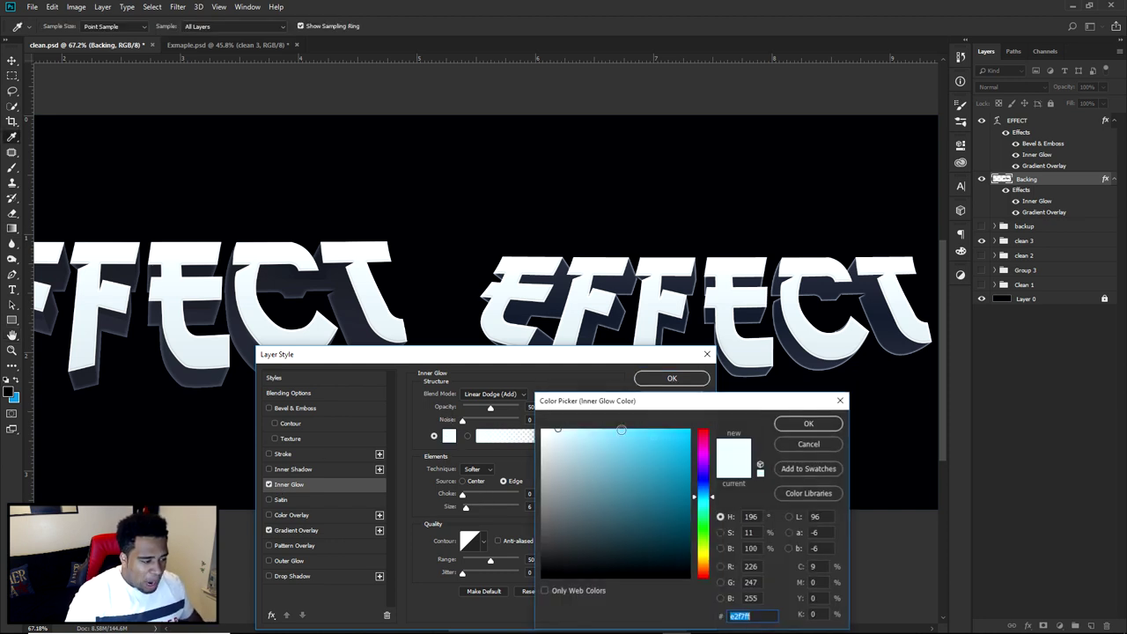
{"action": "type", "text": "222937"}
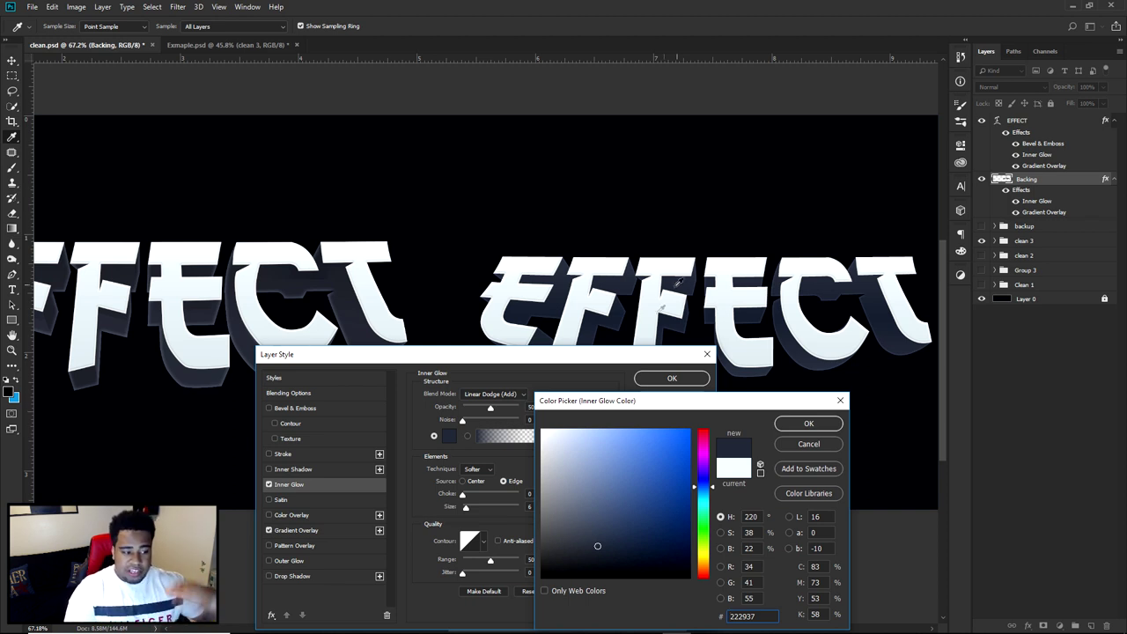
{"action": "left_click_drag", "start_coordinate": [703, 546], "coordinate": [701, 509]}
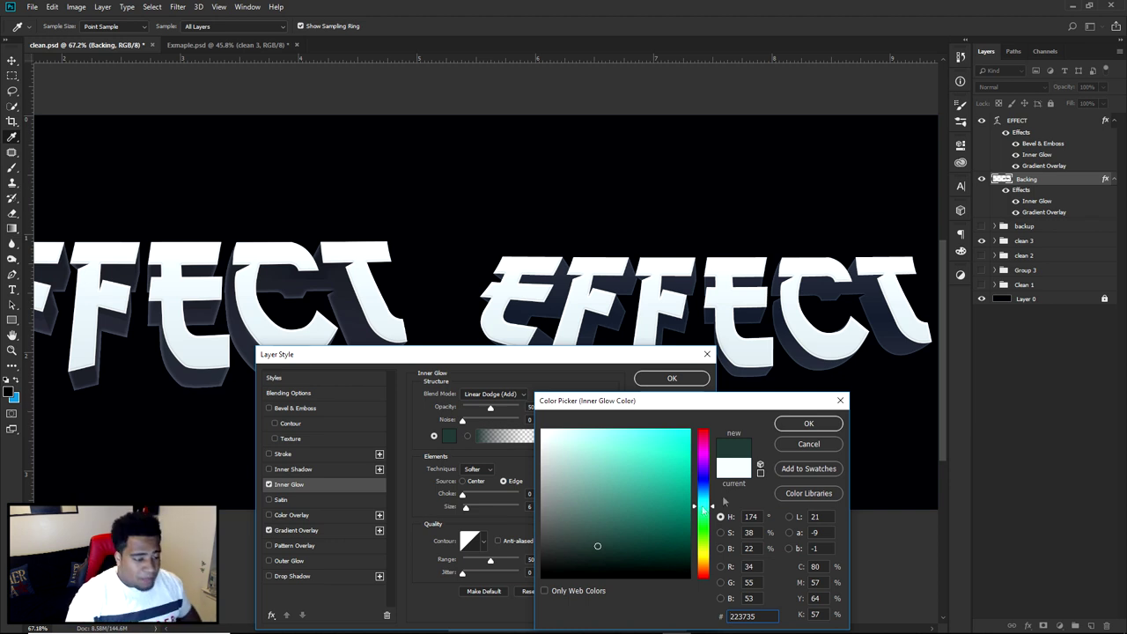
{"action": "left_click", "coordinate": [808, 444]}
{"action": "left_click", "coordinate": [449, 437]}
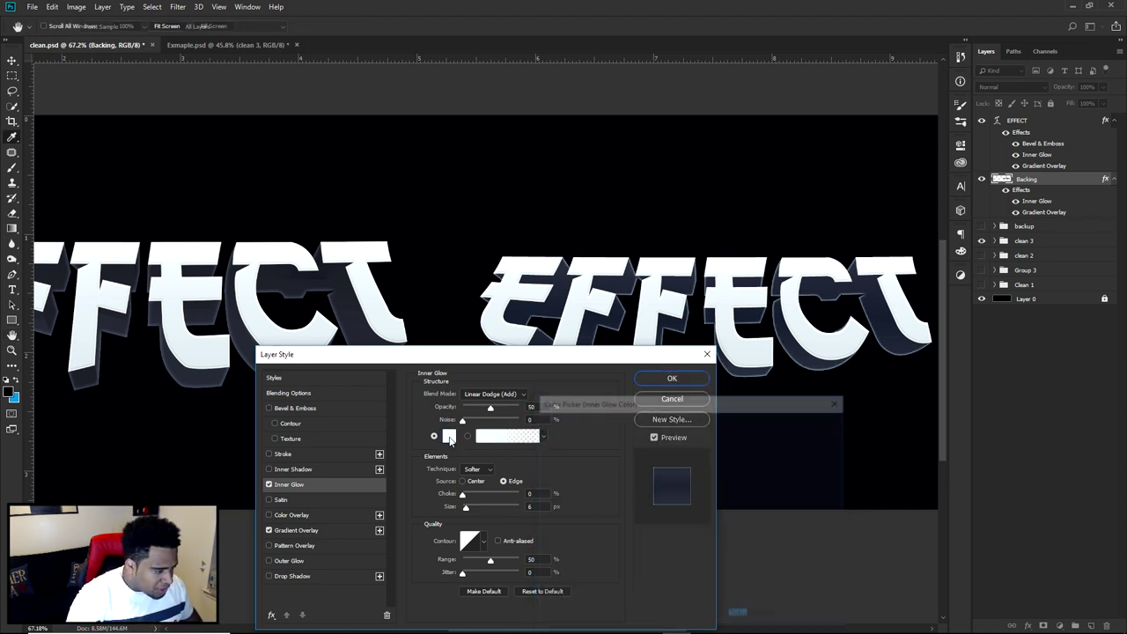
{"action": "left_click", "coordinate": [604, 280]}
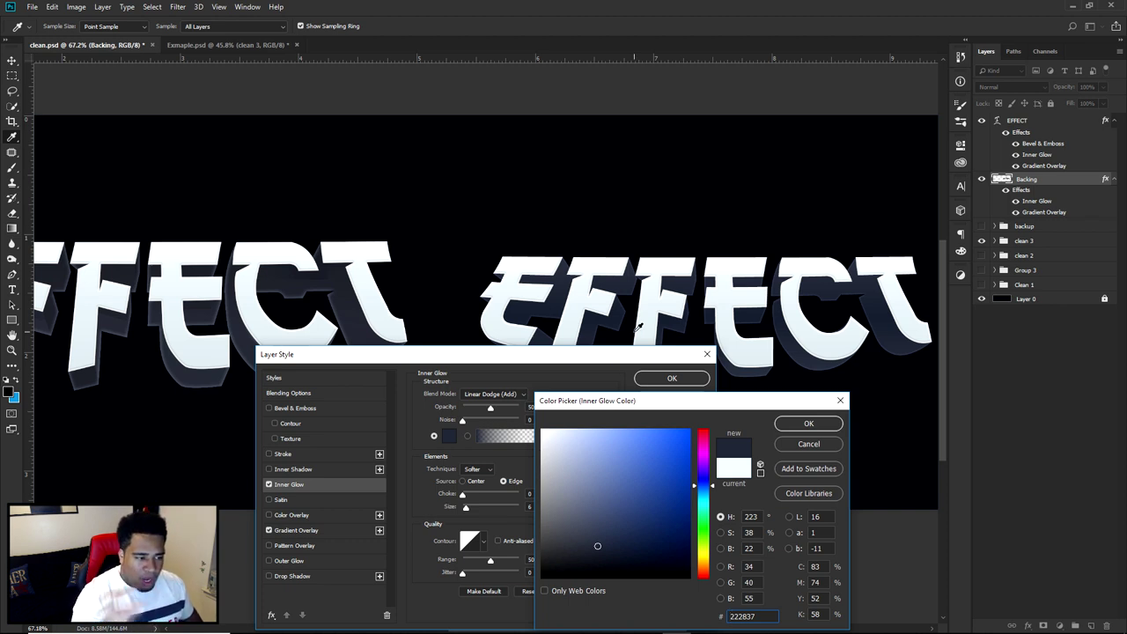
{"action": "left_click_drag", "start_coordinate": [608, 440], "coordinate": [593, 434]}
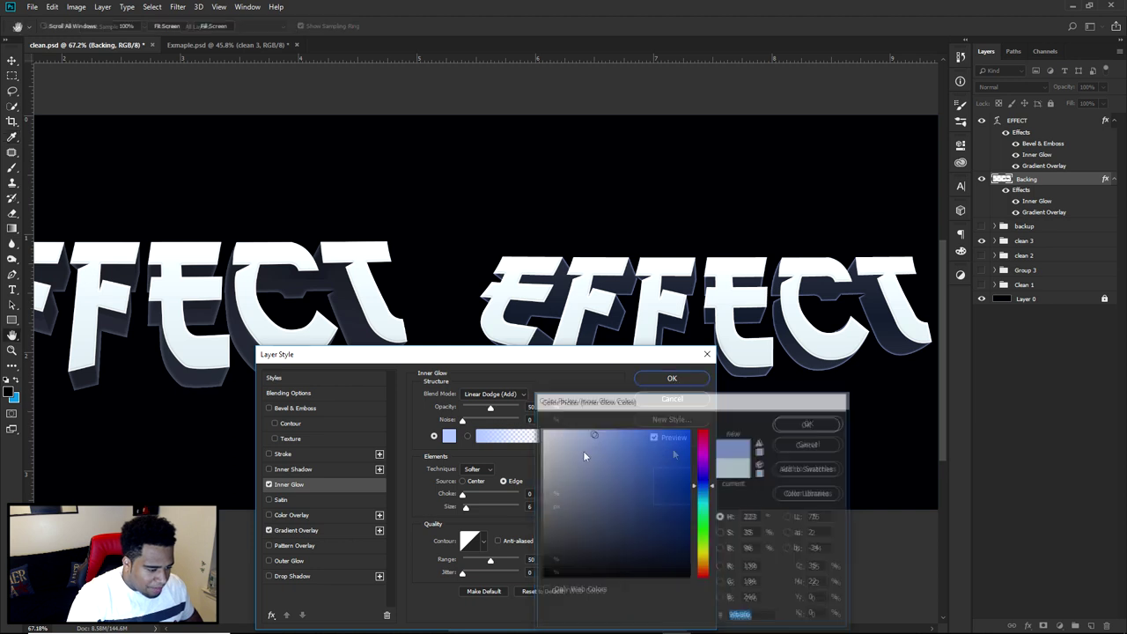
{"action": "left_click", "coordinate": [808, 444]}
Set the Backing layer's Inner Glow colour to the light blue a4bcf3, starting from the colour sampled on the dark extrusion
{"action": "left_click", "coordinate": [449, 437]}
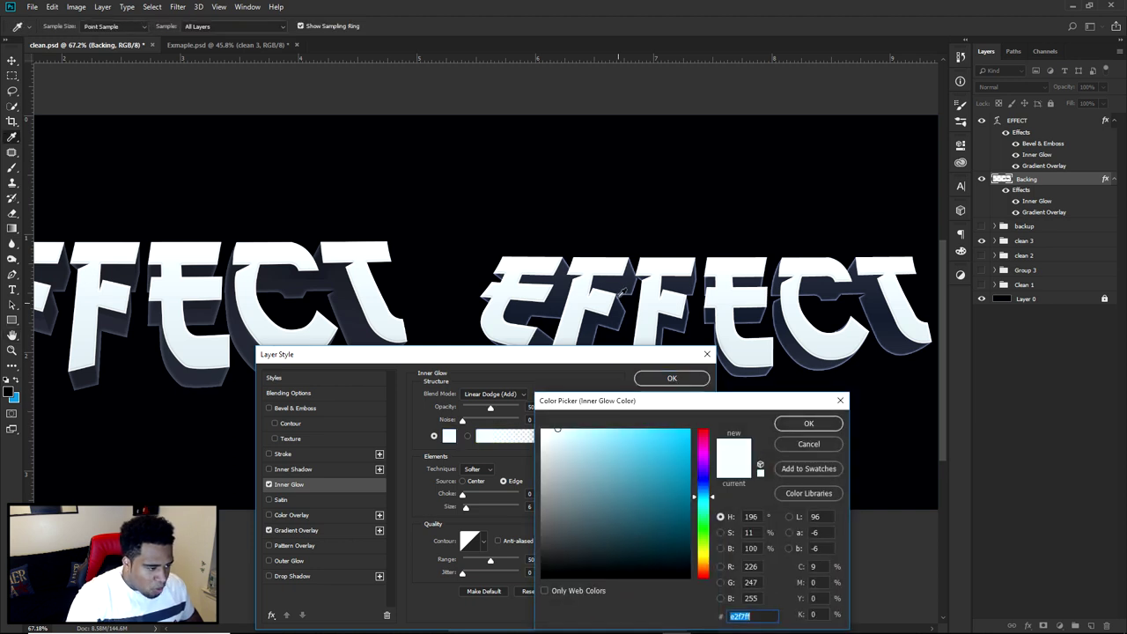
{"action": "left_click", "coordinate": [619, 283]}
{"action": "left_click_drag", "start_coordinate": [594, 544], "coordinate": [589, 436]}
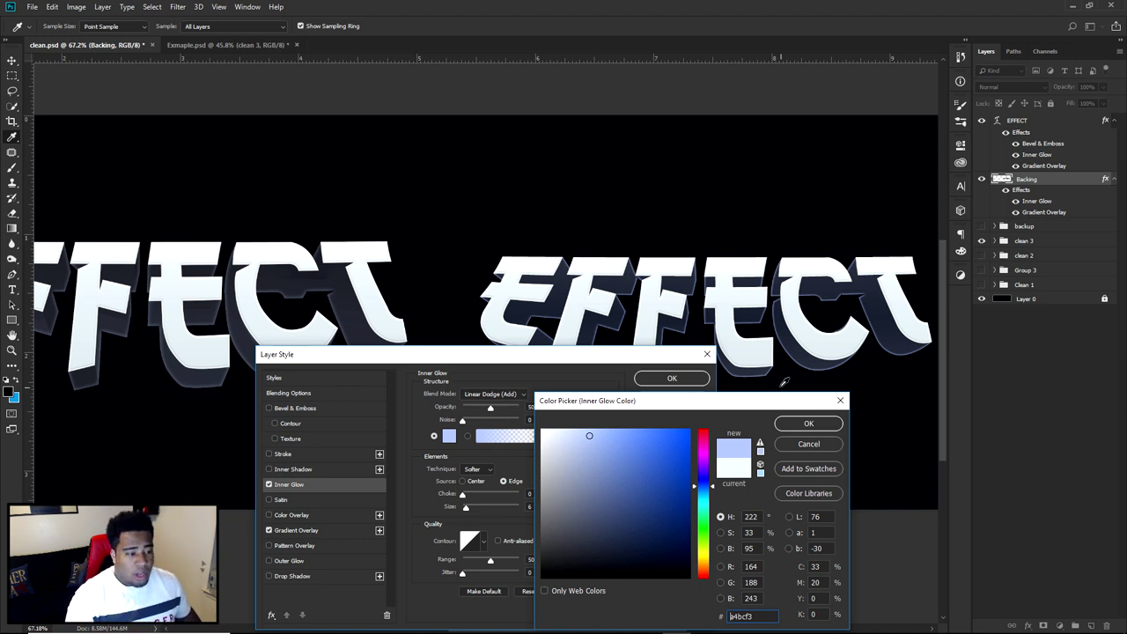
{"action": "left_click", "coordinate": [808, 423]}
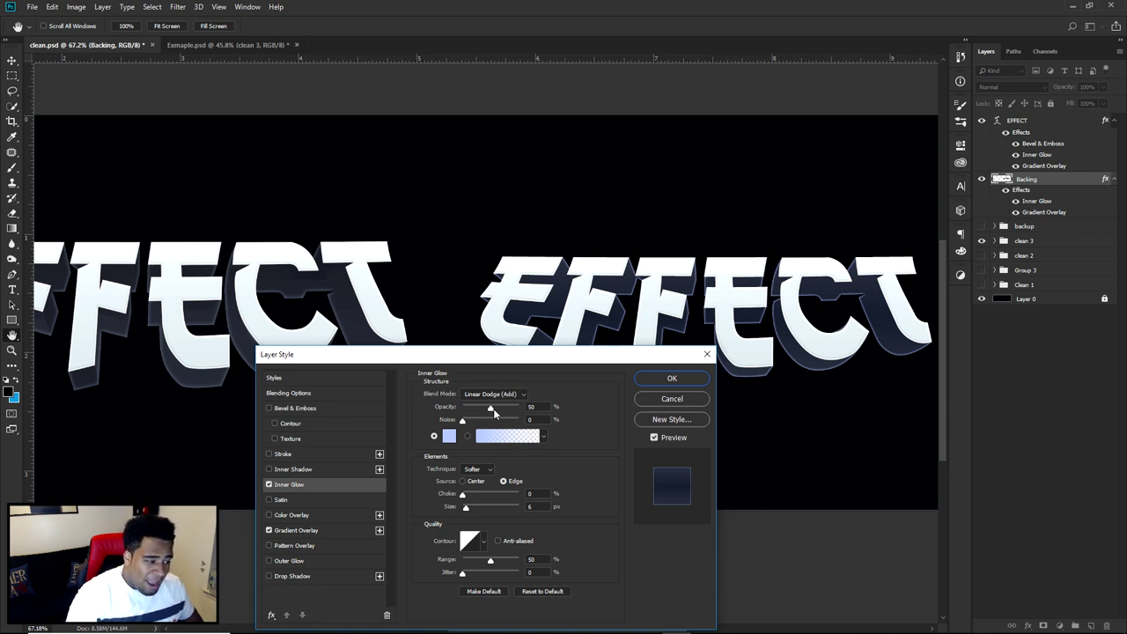
Set the Backing layer's Inner Glow size to 16 px and its opacity to 29%
{"action": "left_click_drag", "start_coordinate": [463, 508], "coordinate": [470, 509]}
{"action": "left_click_drag", "start_coordinate": [490, 408], "coordinate": [480, 412]}
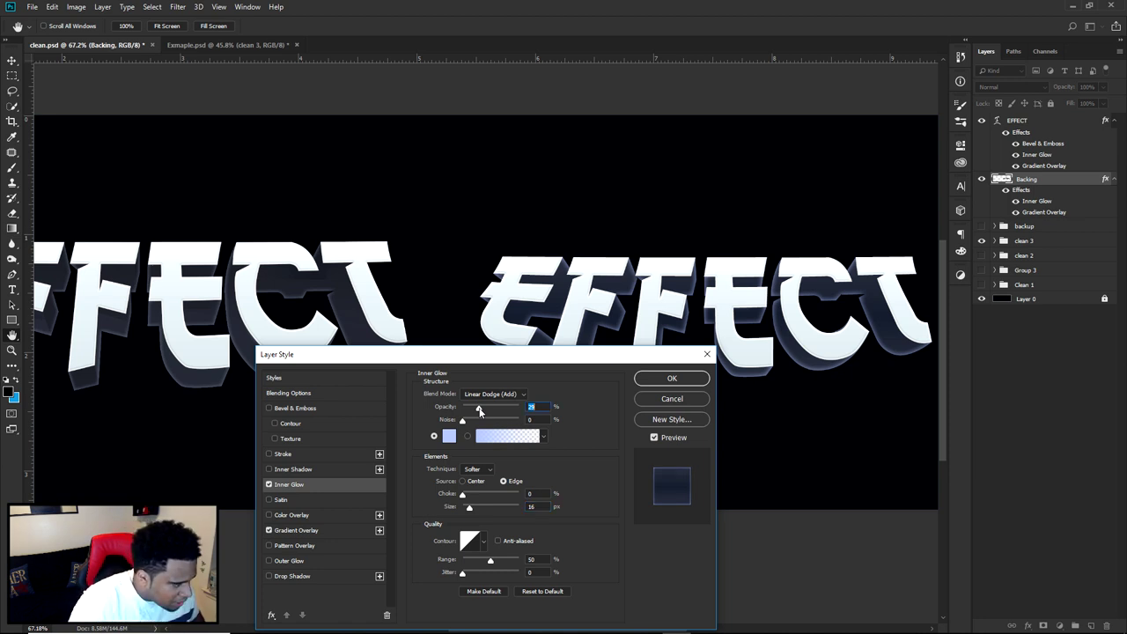
Add a black Linear Light Satin effect to the Backing layer at 5% opacity and accept the layer style
{"action": "left_click", "coordinate": [269, 500]}
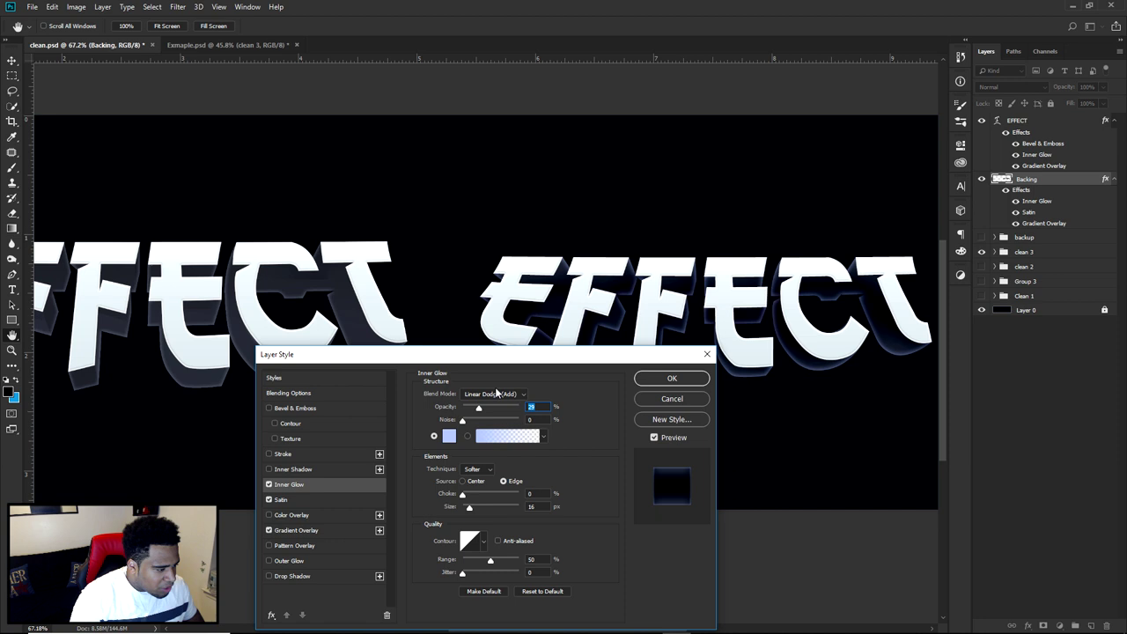
{"action": "left_click", "coordinate": [283, 499]}
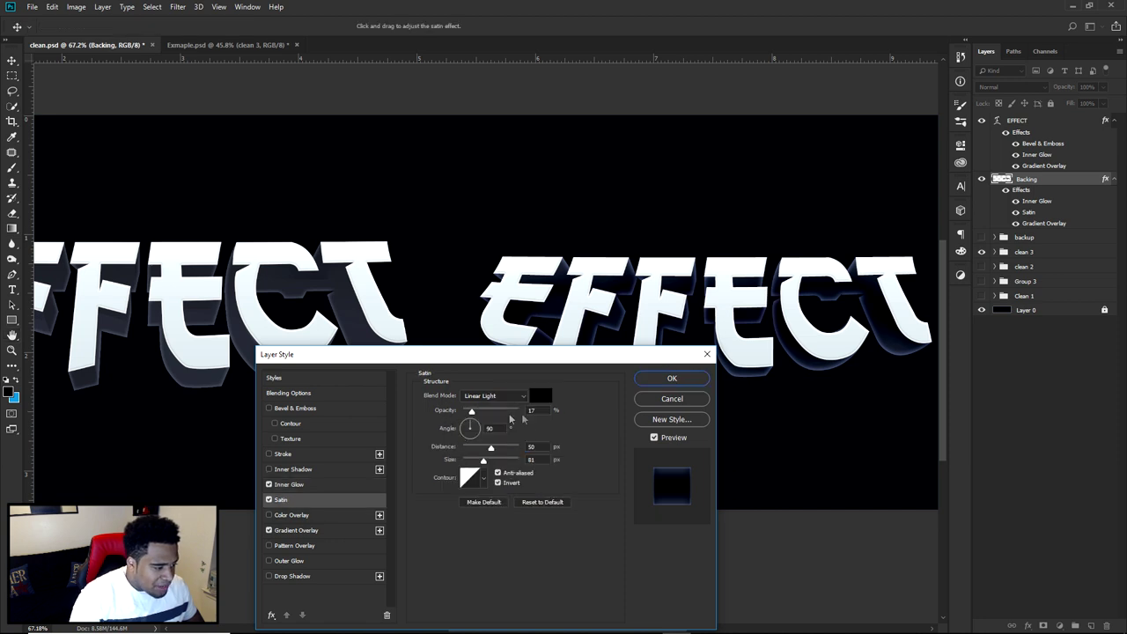
{"action": "left_click_drag", "start_coordinate": [472, 414], "coordinate": [466, 416]}
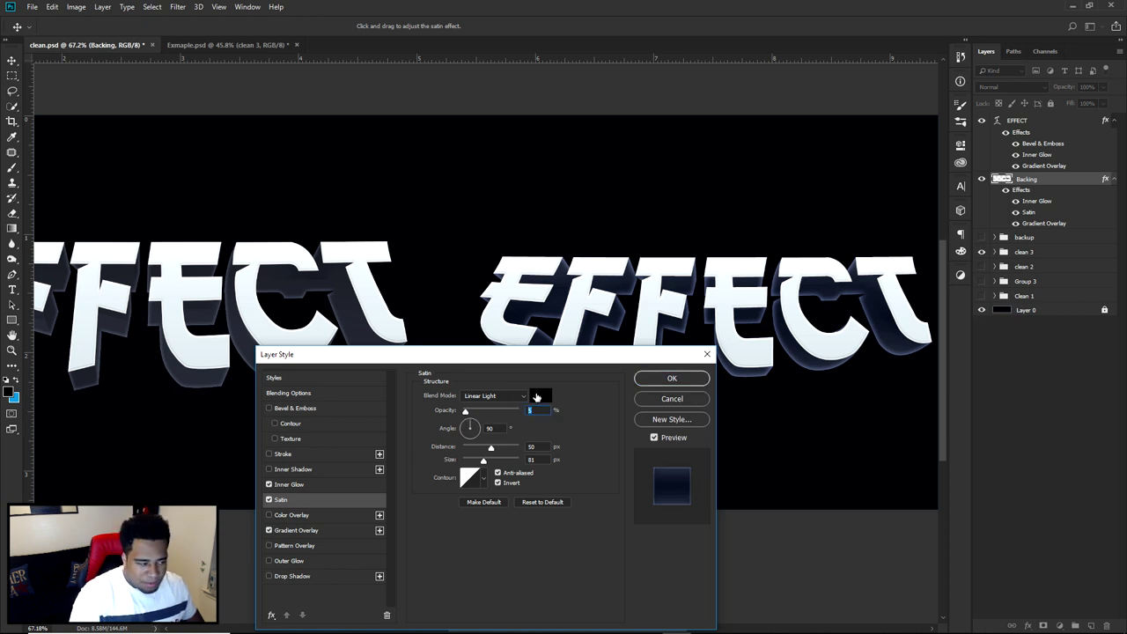
{"action": "left_click", "coordinate": [479, 460]}
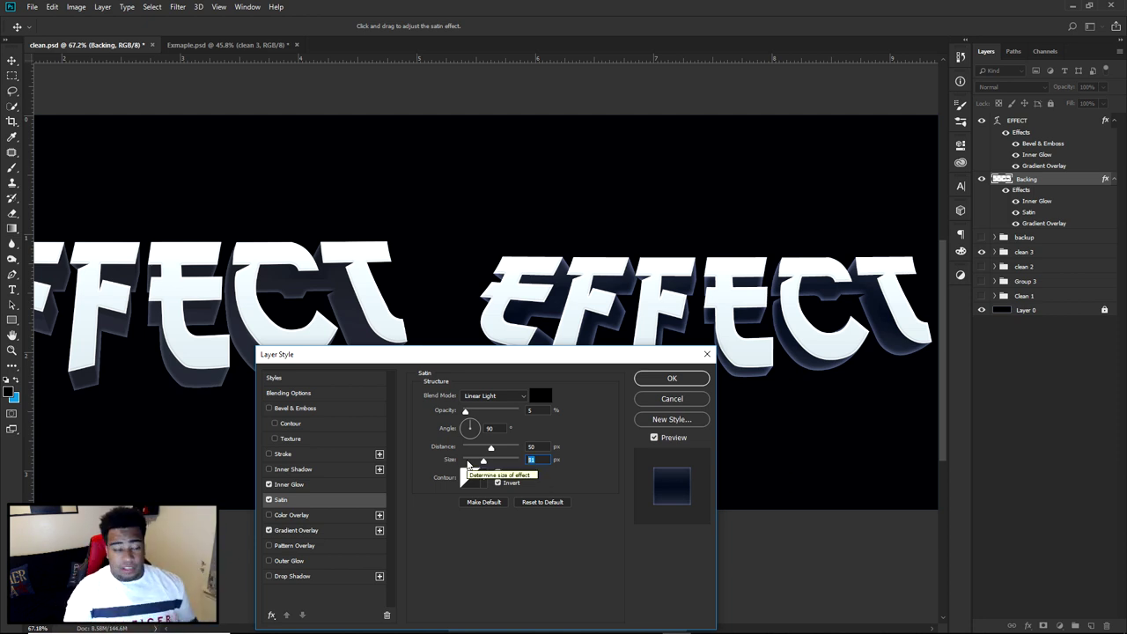
{"action": "left_click", "coordinate": [669, 379]}
Compare the two EFFECT texts, hide the clean 3 group, and group the EFFECT and Backing layers together
{"action": "scroll", "coordinate": [713, 367], "scroll_direction": "down", "scroll_amount": 3}
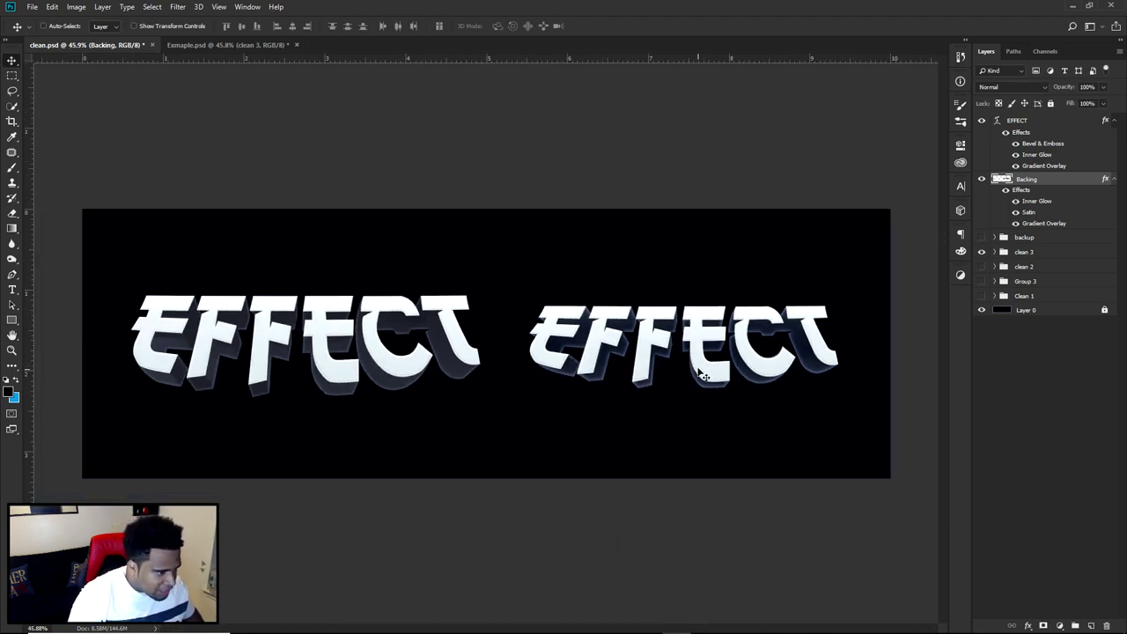
{"action": "scroll", "coordinate": [537, 343], "scroll_direction": "up", "scroll_amount": 6}
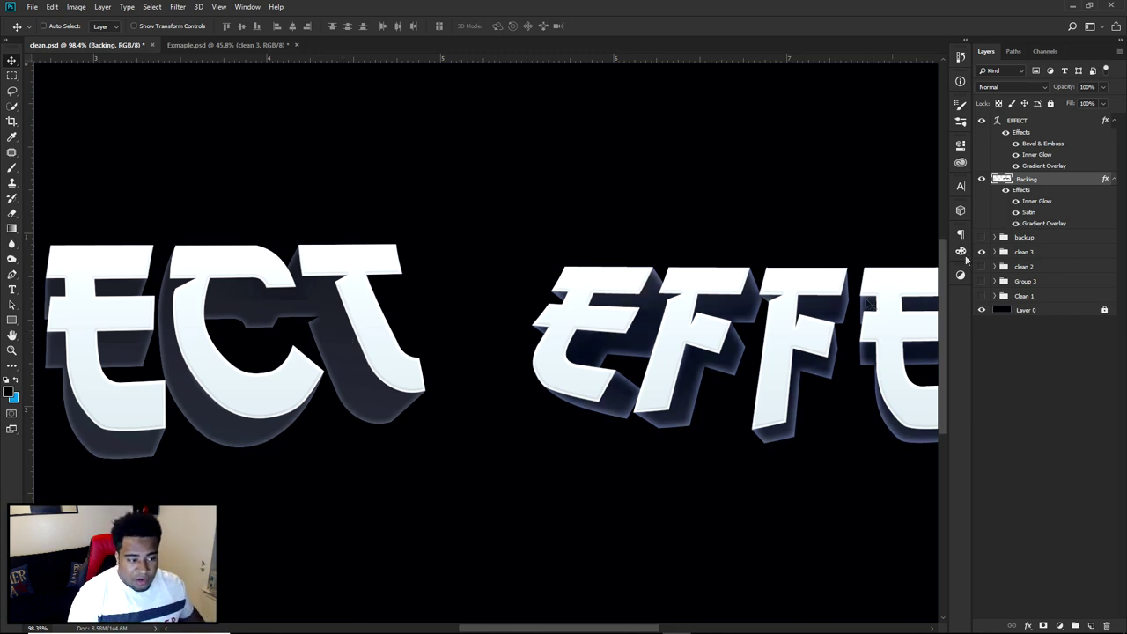
{"action": "scroll", "coordinate": [769, 384], "scroll_direction": "down", "scroll_amount": 1}
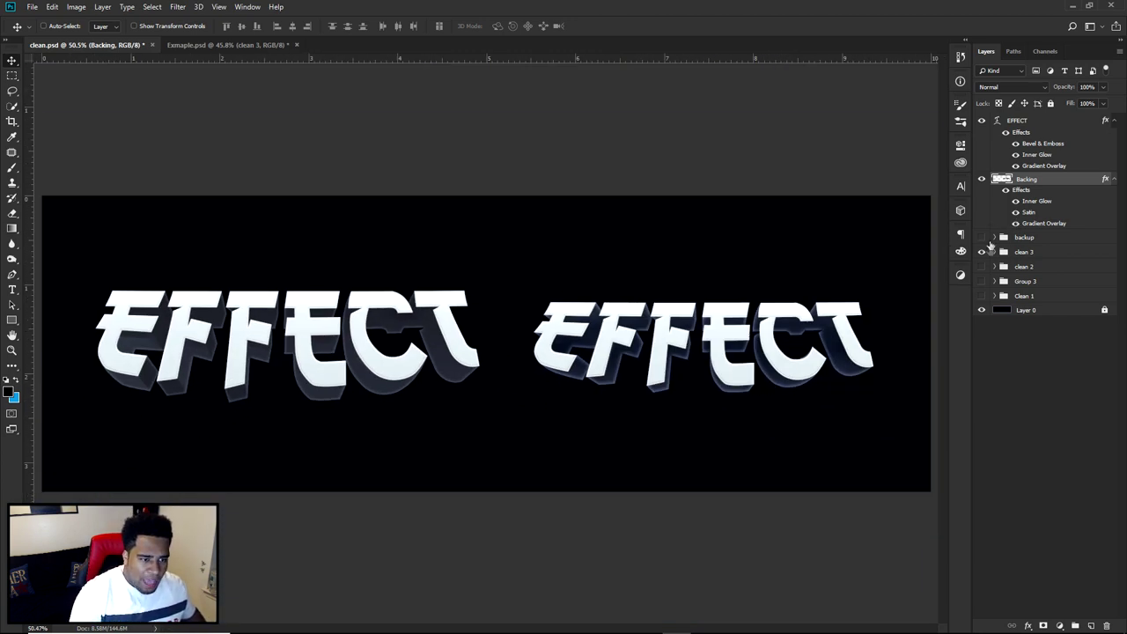
{"action": "left_click", "coordinate": [981, 252]}
{"action": "left_click", "coordinate": [1021, 120], "text": "shift"}
{"action": "key", "text": "ctrl+g"}
Copy the new text group into Exmaple.psd, hide the clean 3 group there, and place the text across the cyan stripes
{"action": "left_click_drag", "start_coordinate": [876, 358], "coordinate": [498, 357]}
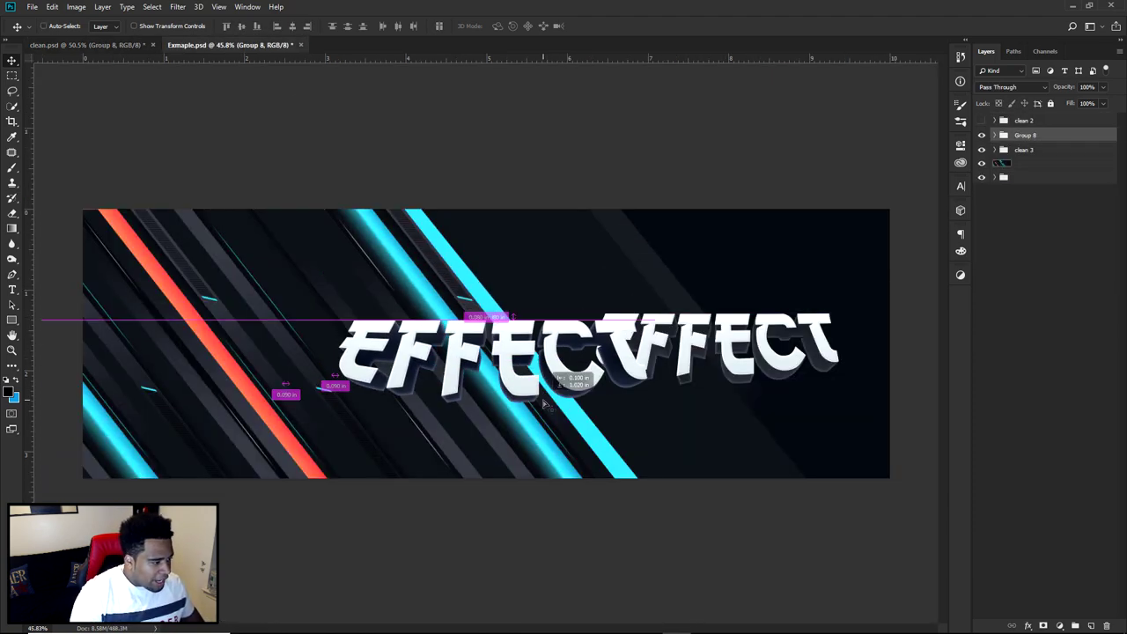
{"action": "left_click", "coordinate": [982, 150]}
{"action": "left_click_drag", "start_coordinate": [621, 388], "coordinate": [621, 376]}
{"action": "scroll", "coordinate": [620, 376], "scroll_direction": "up", "scroll_amount": 3}
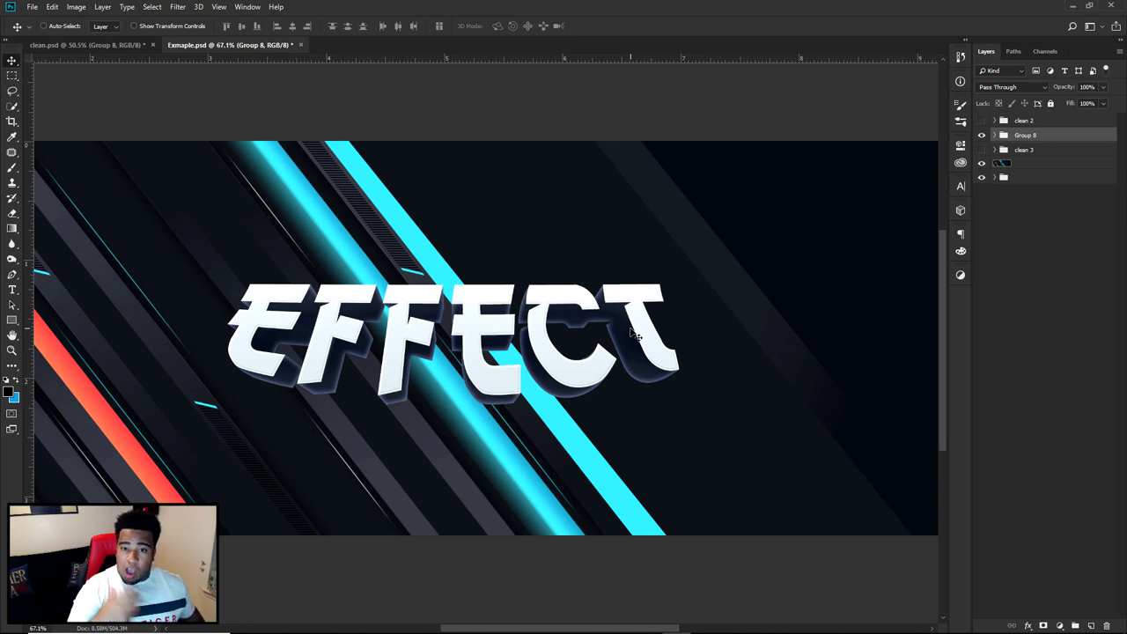
Move the styled EFFECT text group to the dark area right of the cyan stripes, and hide it
{"action": "scroll", "coordinate": [529, 342], "scroll_direction": "down", "scroll_amount": 3}
{"action": "left_click_drag", "start_coordinate": [529, 342], "coordinate": [751, 342]}
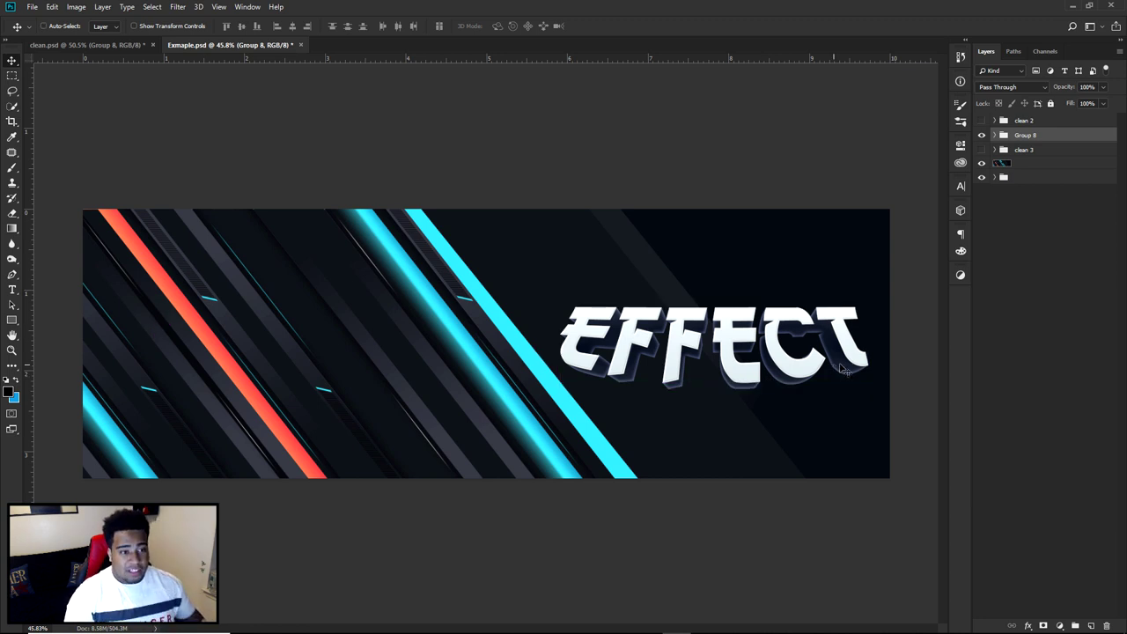
{"action": "left_click", "coordinate": [981, 135]}
Add a plain white EFFECT text in Gang of Three Regular at 11 pt on the banner's dark area
{"action": "key", "text": "t"}
{"action": "left_click", "coordinate": [702, 323]}
{"action": "type", "text": "EFFECT"}
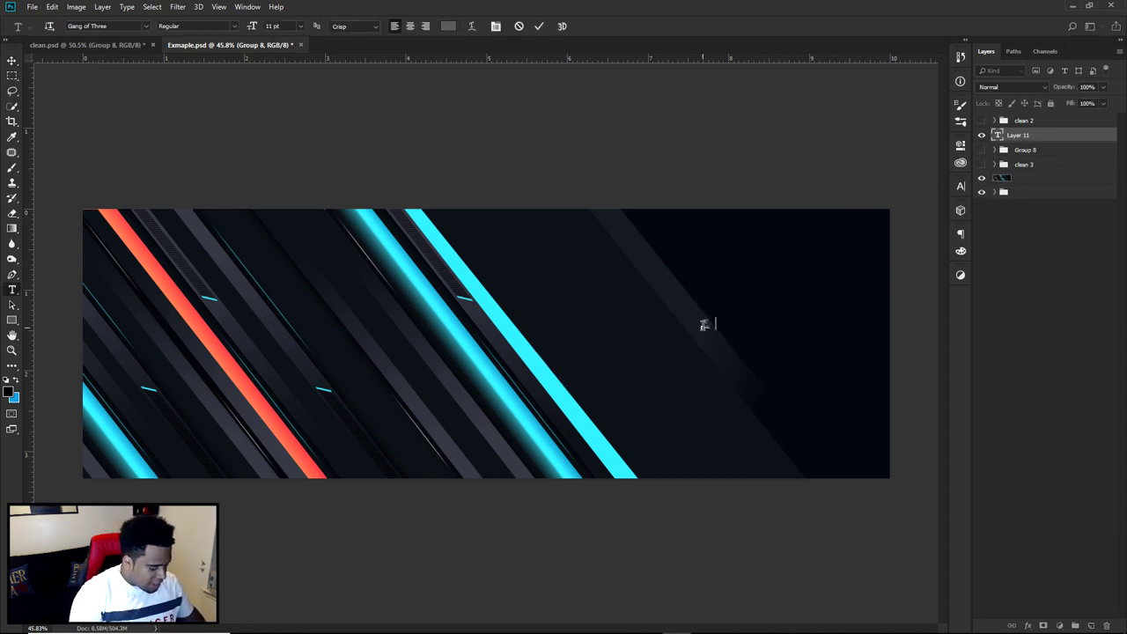
{"action": "key", "text": "ctrl+a"}
{"action": "left_click", "coordinate": [448, 26]}
{"action": "left_click", "coordinate": [543, 436]}
{"action": "left_click", "coordinate": [807, 424]}
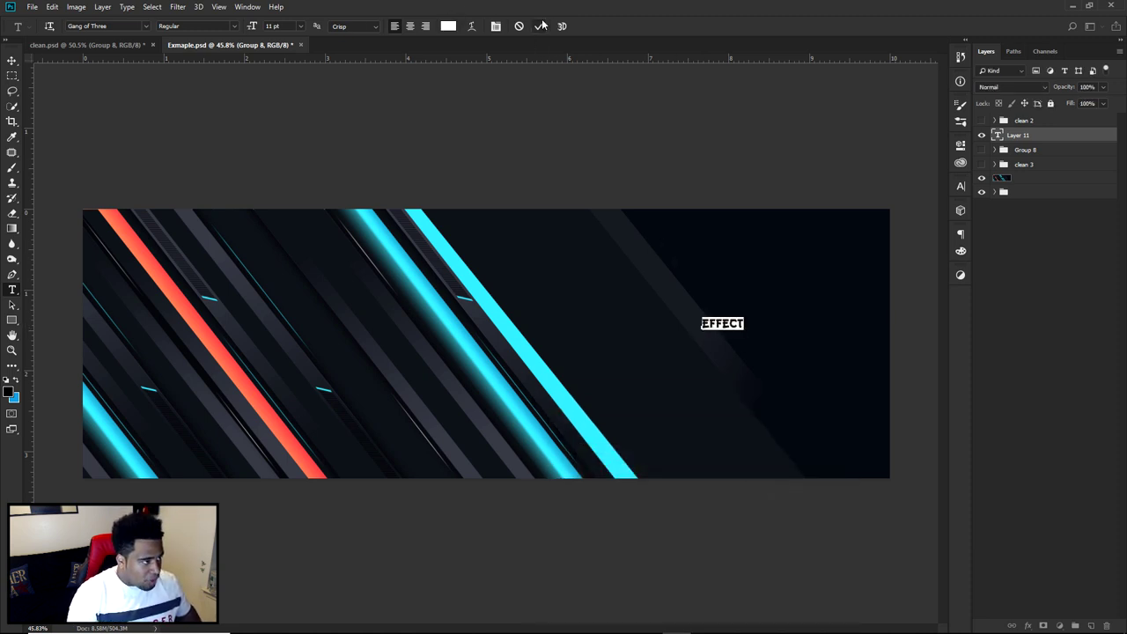
{"action": "left_click", "coordinate": [538, 26]}
Scale the plain EFFECT text to about 689% and lower it slightly on the banner's dark area
{"action": "key", "text": "ctrl+t"}
{"action": "left_click_drag", "start_coordinate": [748, 318], "coordinate": [868, 280]}
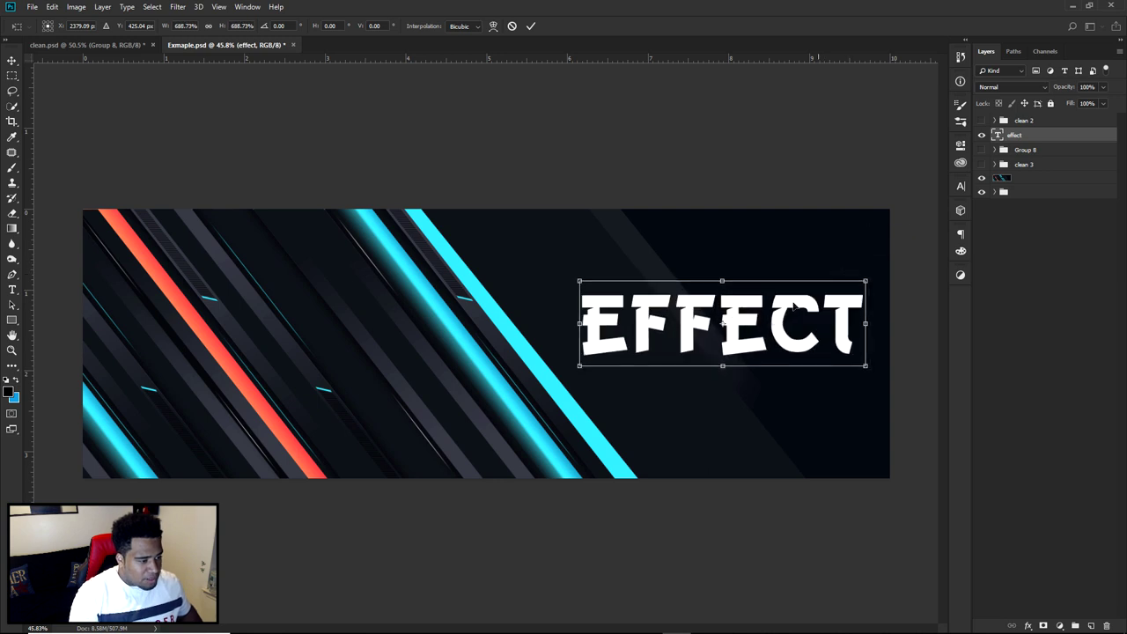
{"action": "key", "text": "Return"}
{"action": "key", "text": "v"}
{"action": "left_click_drag", "start_coordinate": [768, 323], "coordinate": [764, 348]}
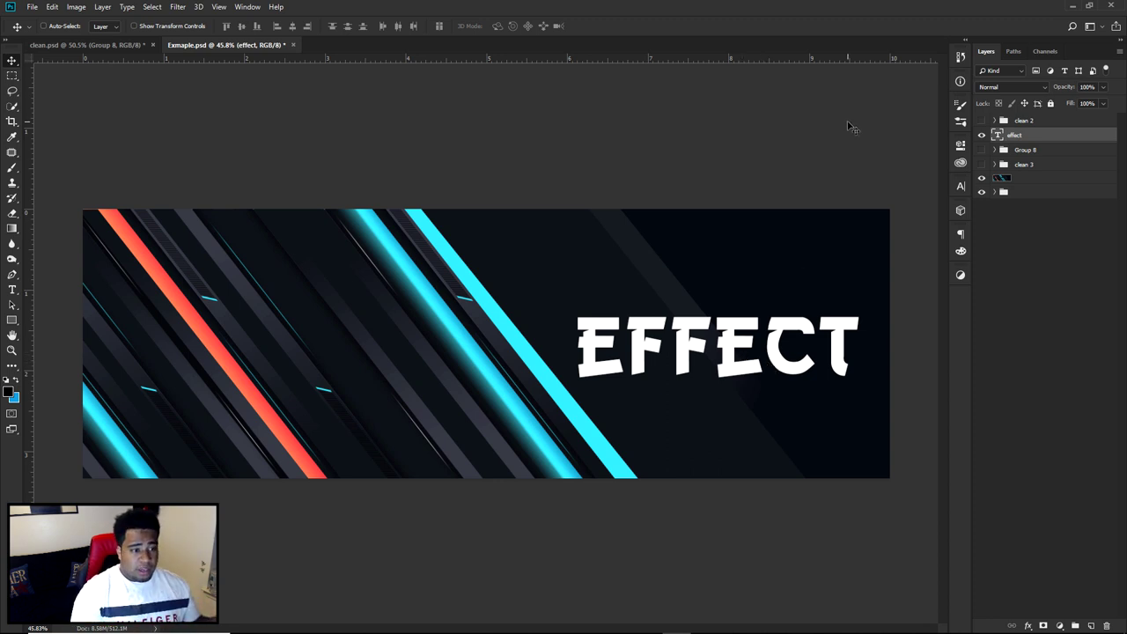
Compare the plain EFFECT text with the clean 3 text on the banner by toggling their visibility
{"action": "left_click_drag", "start_coordinate": [982, 135], "coordinate": [982, 121]}
{"action": "left_click", "coordinate": [982, 121]}
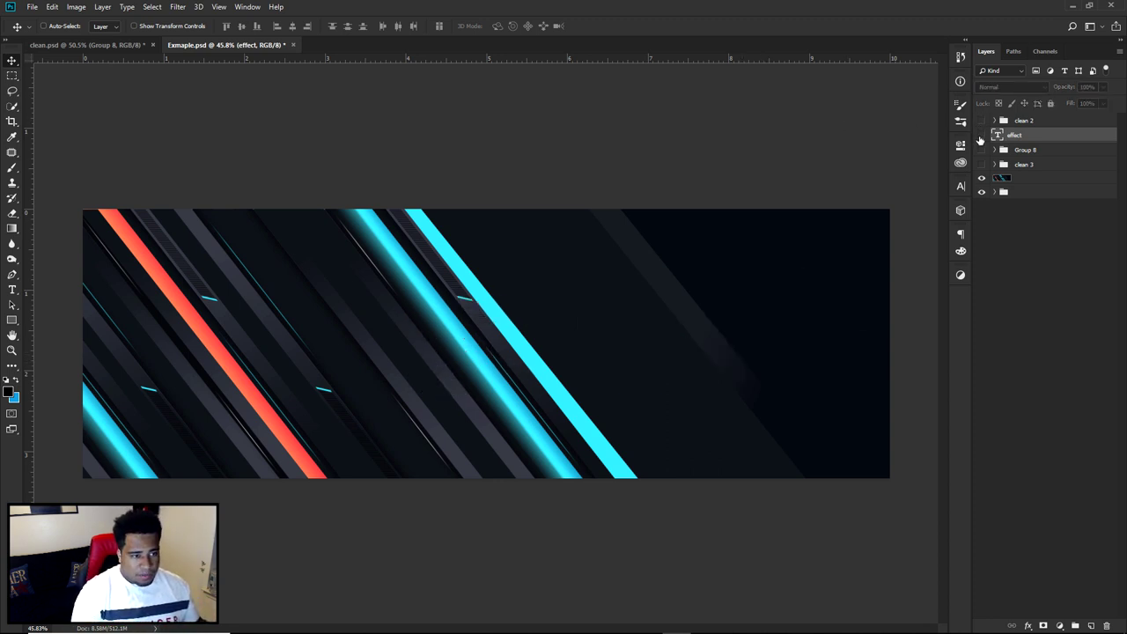
{"action": "left_click", "coordinate": [982, 165]}
{"action": "left_click", "coordinate": [982, 164]}
{"action": "left_click", "coordinate": [982, 135]}
{"action": "left_click", "coordinate": [982, 134]}
{"action": "left_click", "coordinate": [982, 165]}
{"action": "left_click", "coordinate": [981, 164]}
{"action": "left_click", "coordinate": [982, 135]}
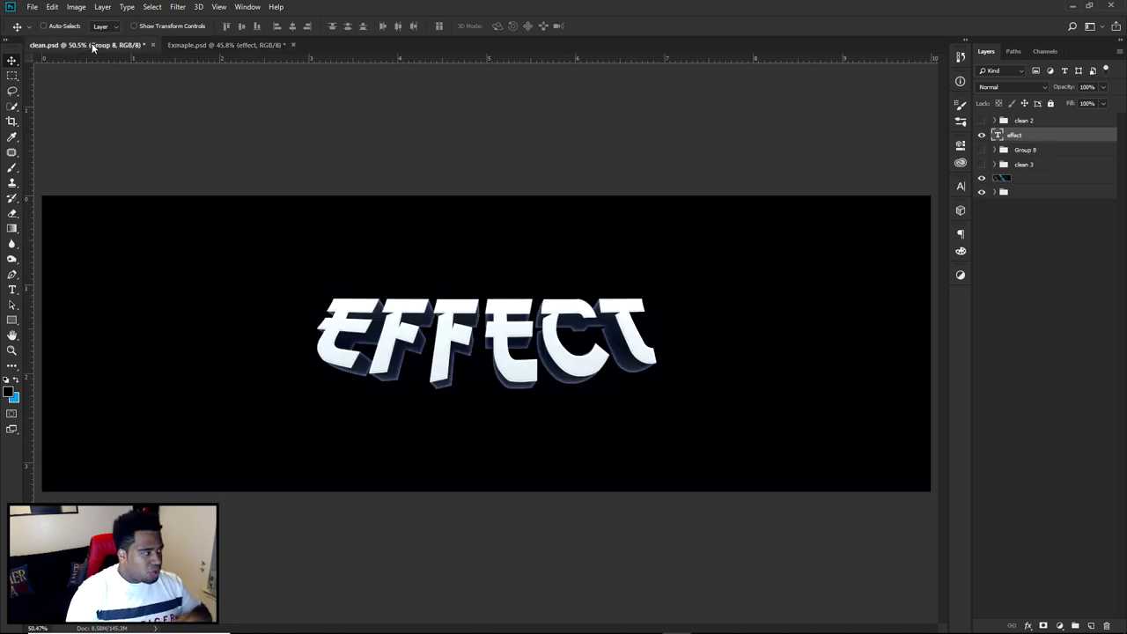
In clean.psd, hide Group 8, show the clean 2 logo, and place a plain white vector logo to its right
{"action": "left_click", "coordinate": [982, 120]}
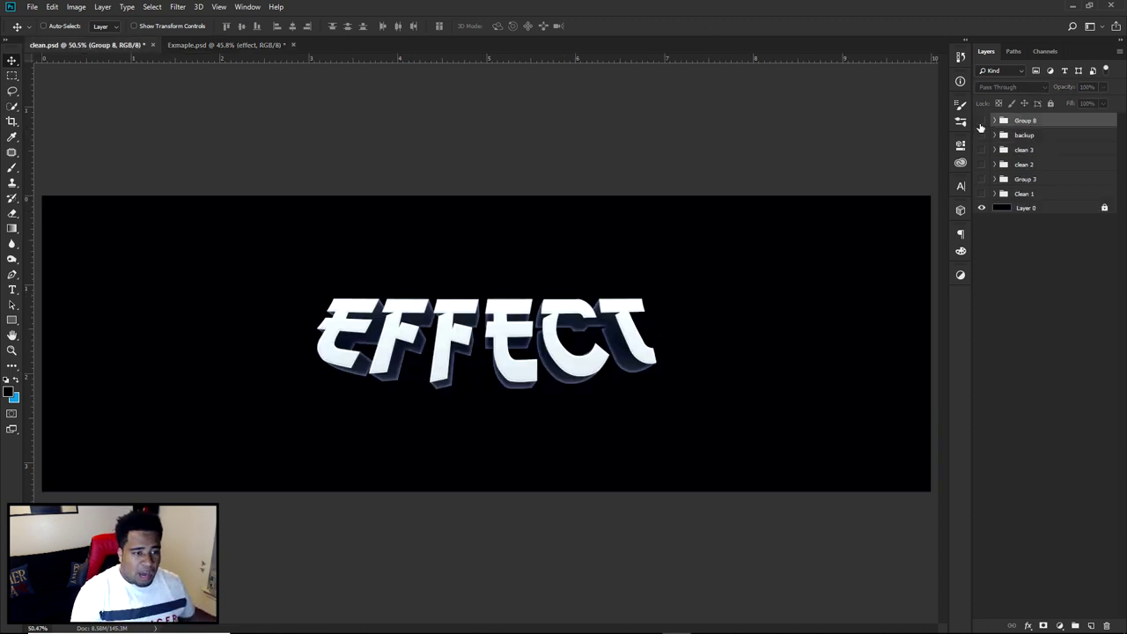
{"action": "left_click", "coordinate": [982, 164]}
{"action": "left_click", "coordinate": [1029, 165]}
{"action": "left_click_drag", "start_coordinate": [418, 323], "coordinate": [594, 372]}
{"action": "scroll", "coordinate": [401, 394], "scroll_direction": "up", "scroll_amount": 3}
{"action": "scroll", "coordinate": [401, 394], "scroll_direction": "up", "scroll_amount": 1}
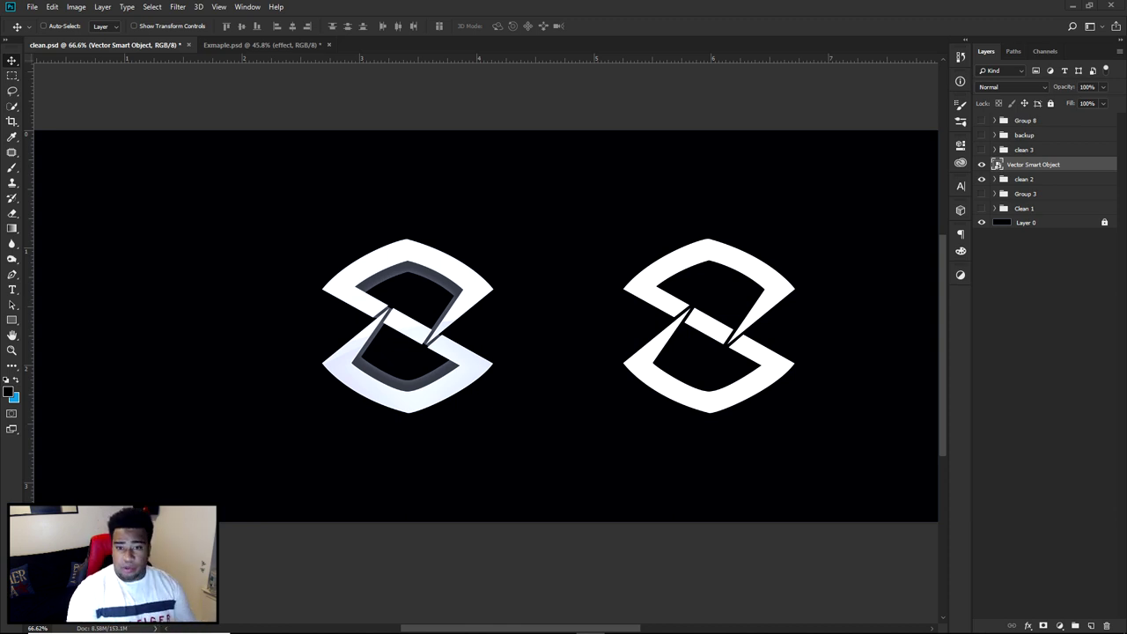
Copy the plain vector logo together with the clean 2 group into Exmaple.psd, centred over the banner
{"action": "key", "text": "ctrl"}
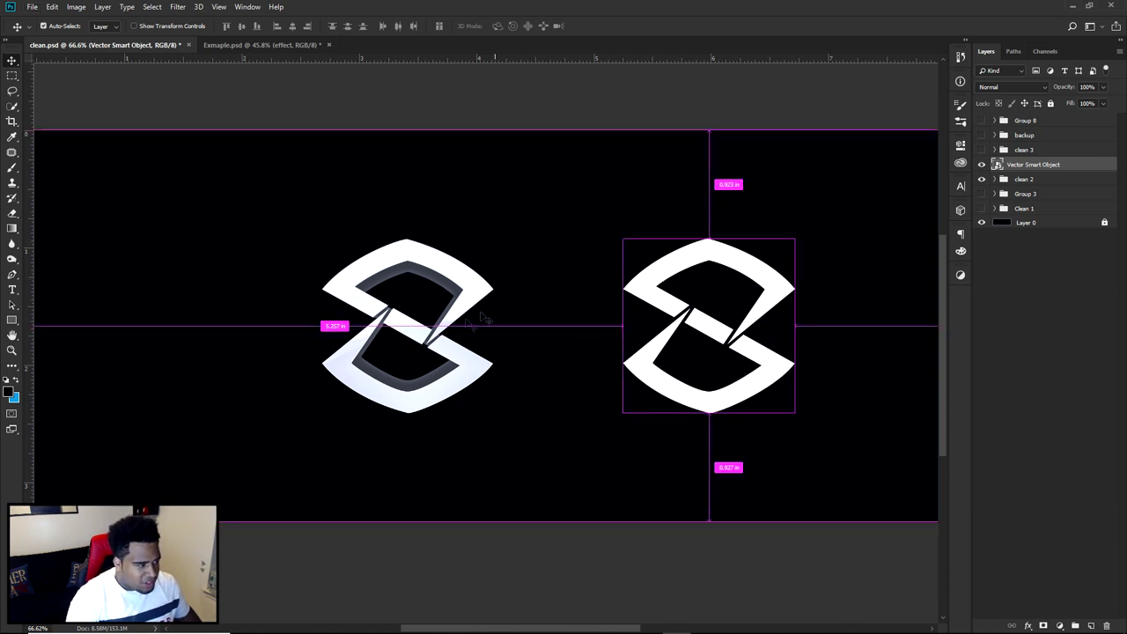
{"action": "left_click", "coordinate": [1024, 178], "text": "shift"}
{"action": "left_click_drag", "start_coordinate": [599, 289], "coordinate": [611, 395]}
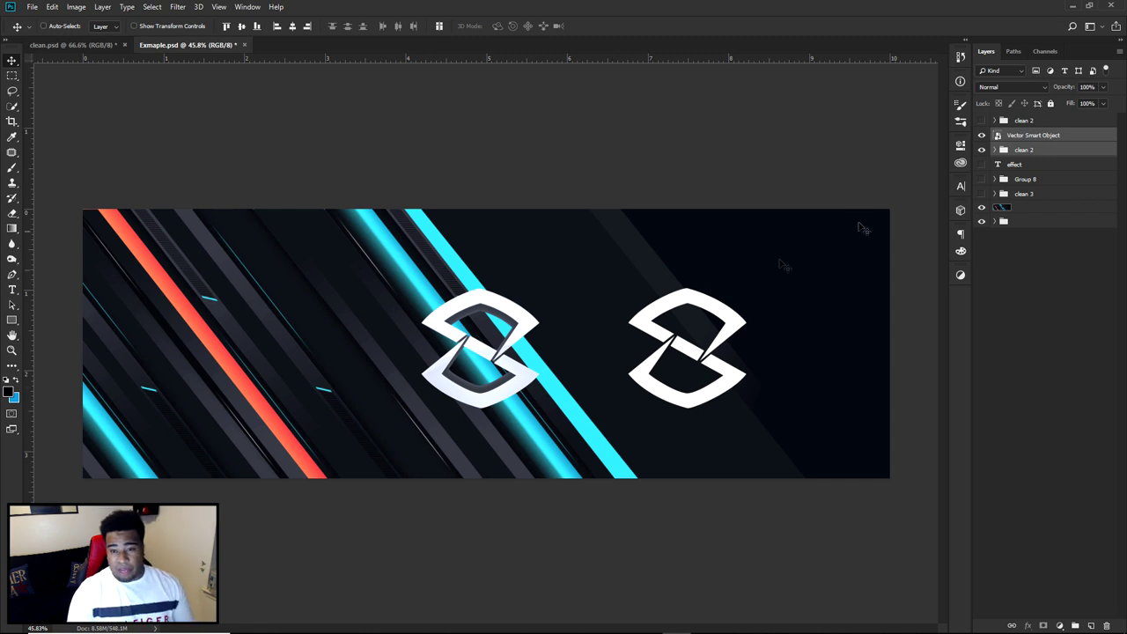
Move the plain logo onto the cyan stripes, compare it with the clean 2 logo there, and hide both
{"action": "left_click", "coordinate": [981, 150]}
{"action": "left_click_drag", "start_coordinate": [729, 328], "coordinate": [528, 327]}
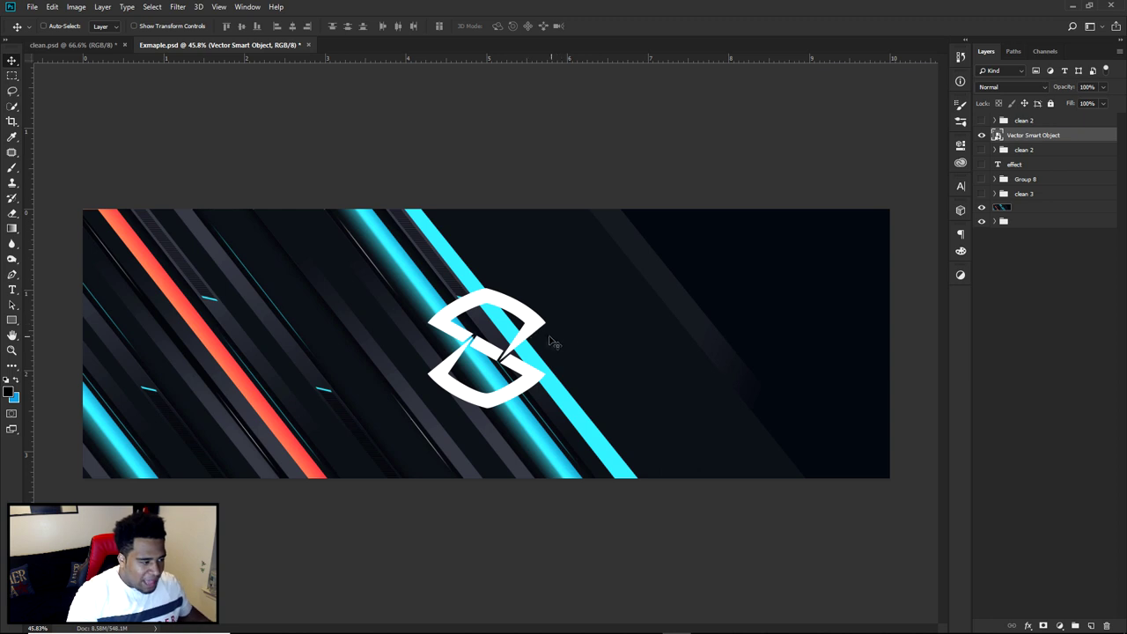
{"action": "left_click", "coordinate": [982, 135]}
{"action": "left_click", "coordinate": [982, 150]}
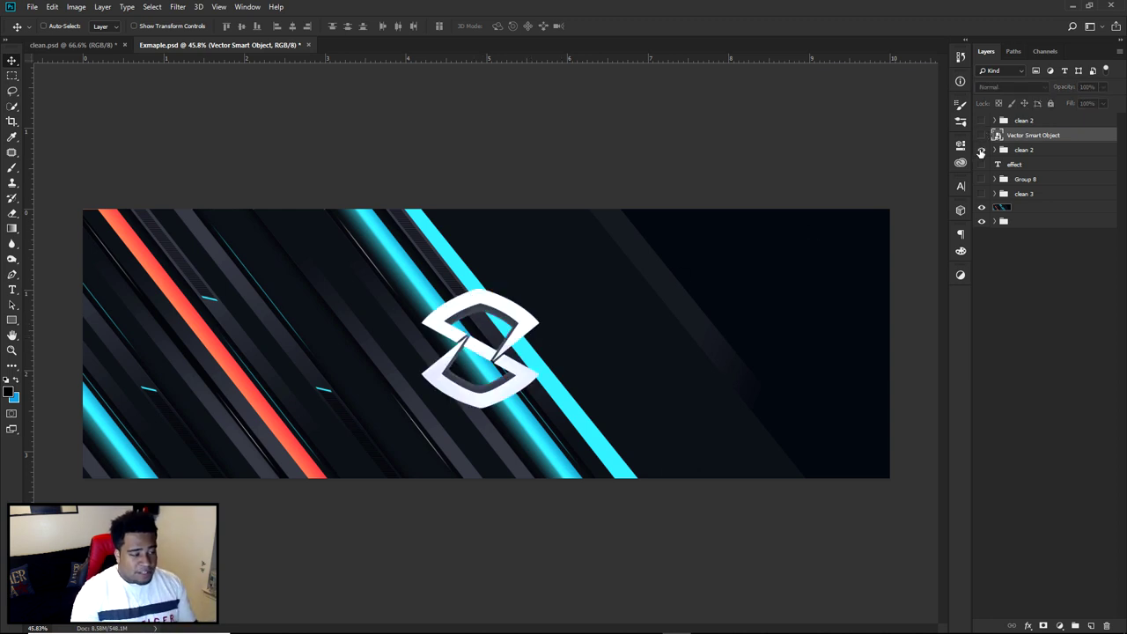
{"action": "left_click", "coordinate": [982, 150]}
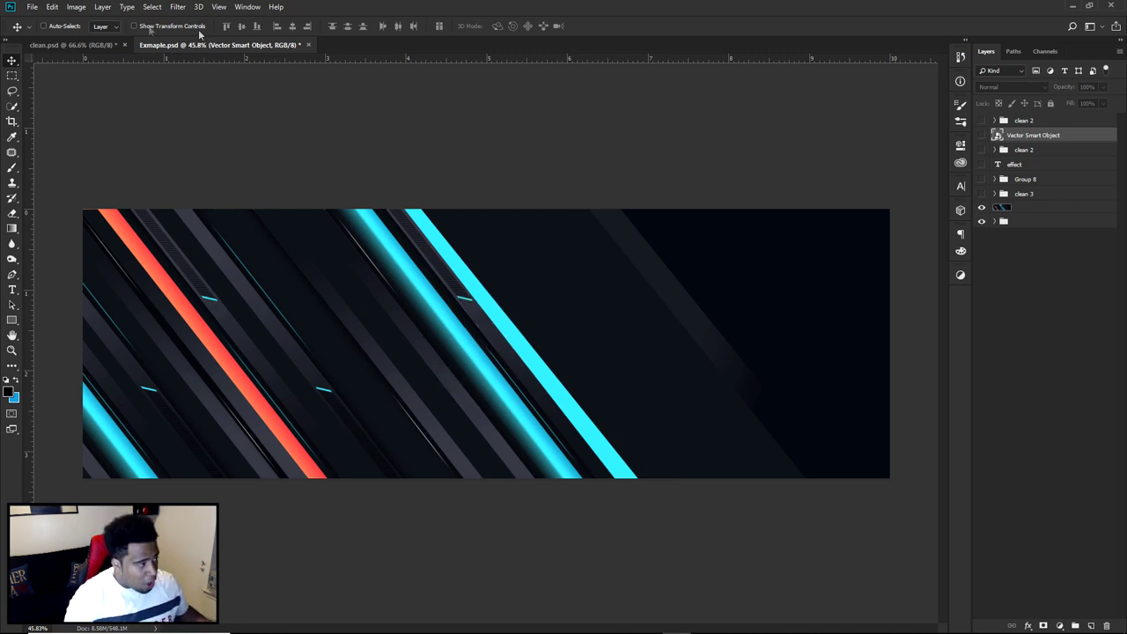
Return to clean.psd and rename the Vector Smart Object layer as Logo
{"action": "left_click", "coordinate": [114, 44]}
{"action": "scroll", "coordinate": [651, 282], "scroll_direction": "up", "scroll_amount": 1}
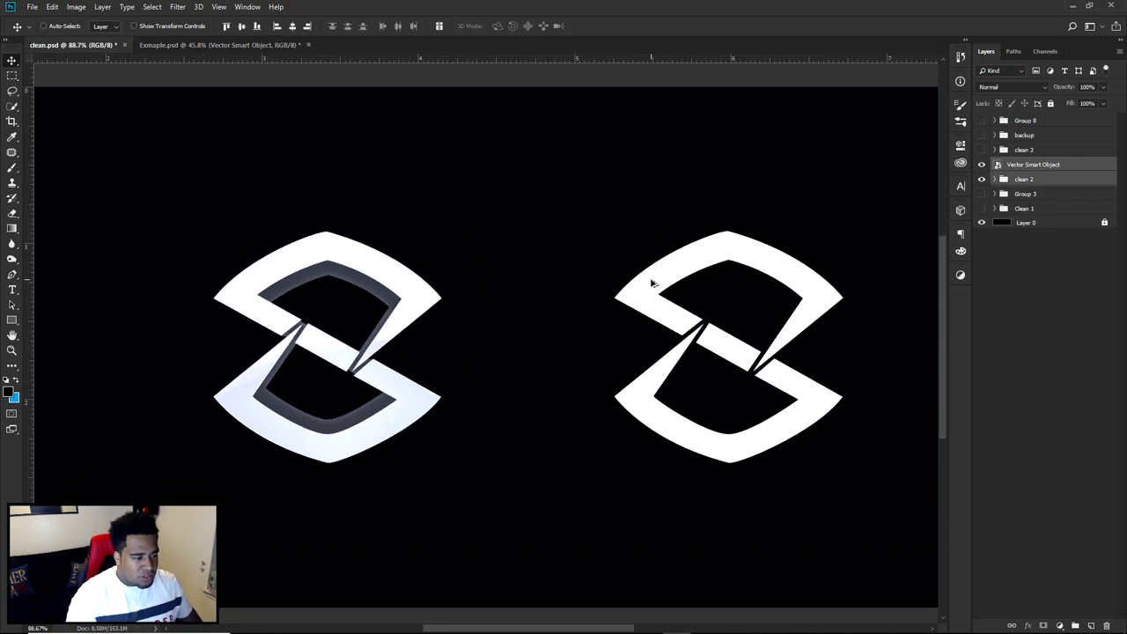
{"action": "left_click", "coordinate": [1028, 166]}
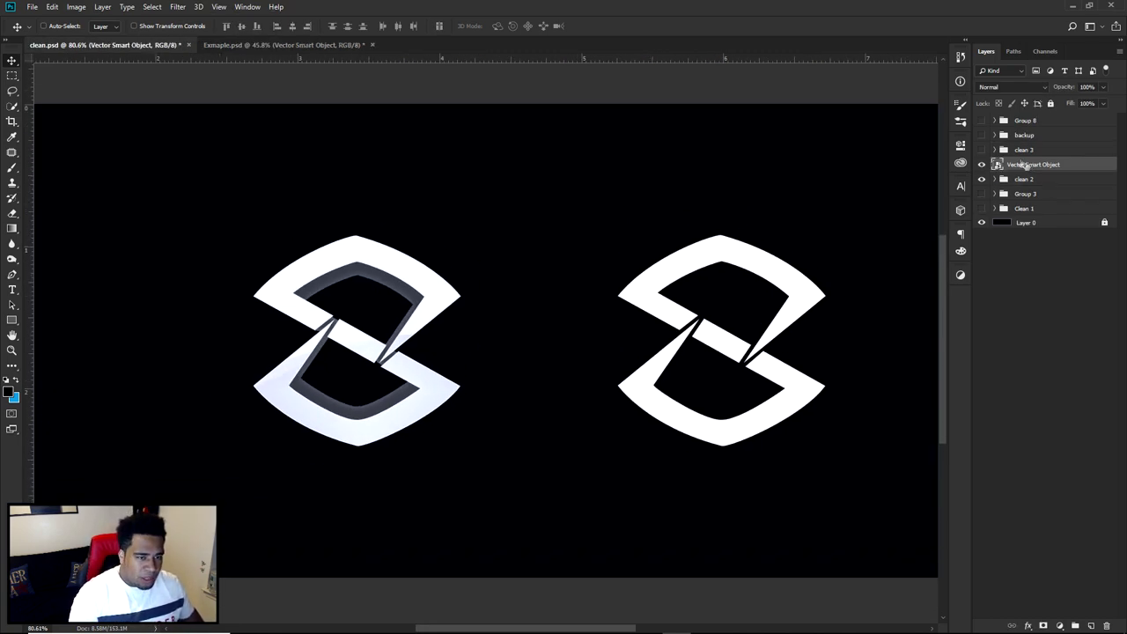
{"action": "double_click", "coordinate": [1023, 166]}
{"action": "type", "text": "Logo"}
{"action": "key", "text": "Return"}
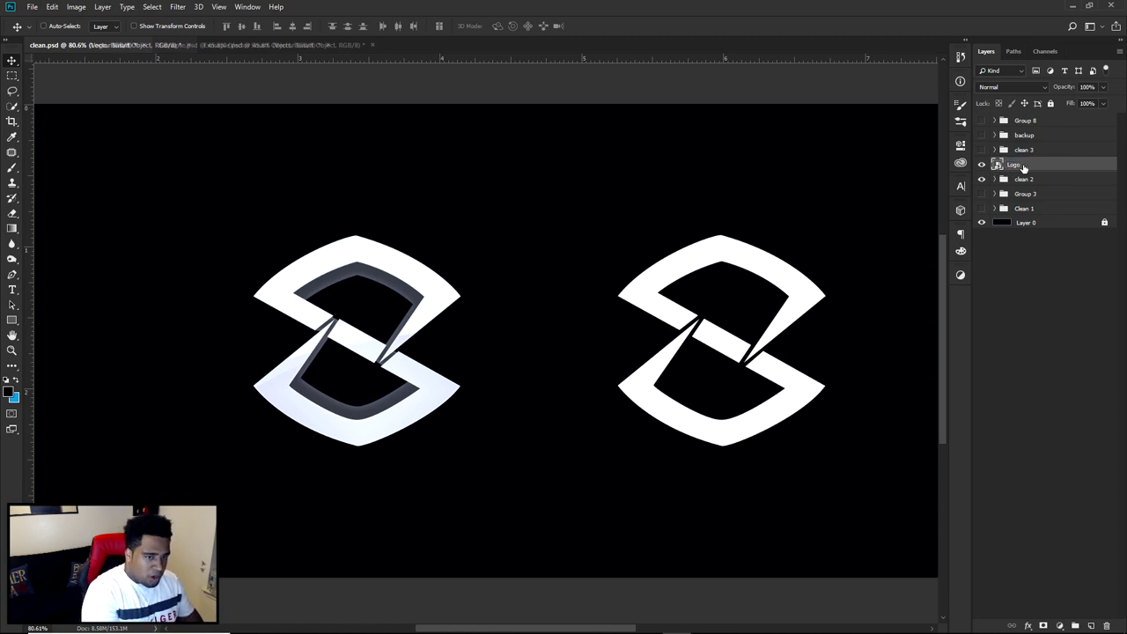
Add a Gradient Overlay to the Logo layer using the near-white preset with three pale blue stops
{"action": "scroll", "coordinate": [383, 330], "scroll_direction": "up", "scroll_amount": 3}
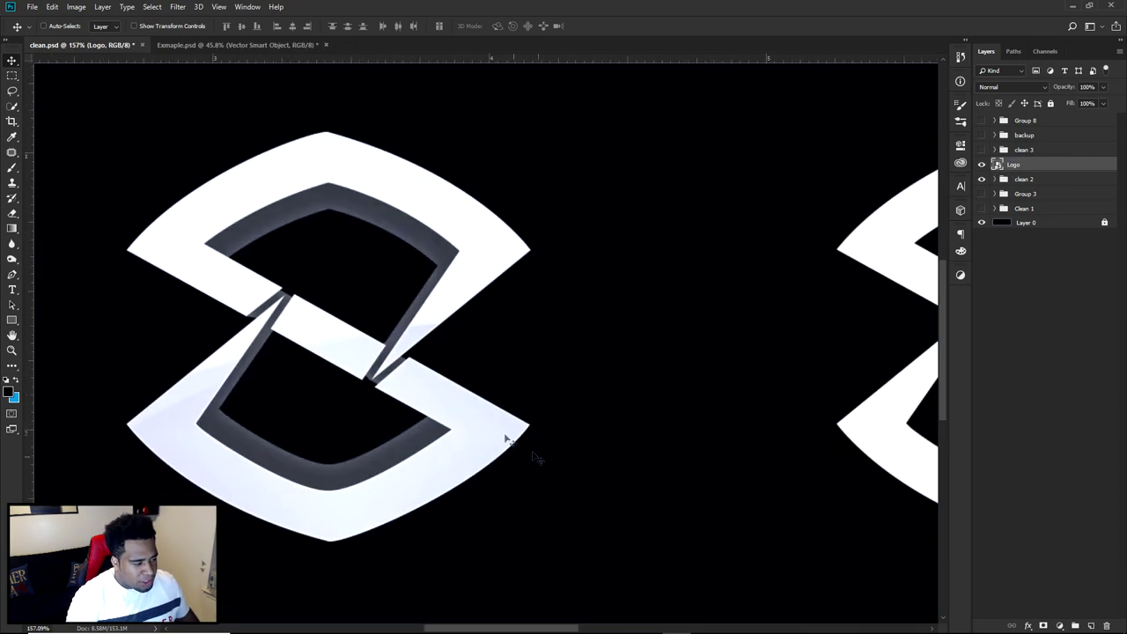
{"action": "scroll", "coordinate": [467, 450], "scroll_direction": "down", "scroll_amount": 2}
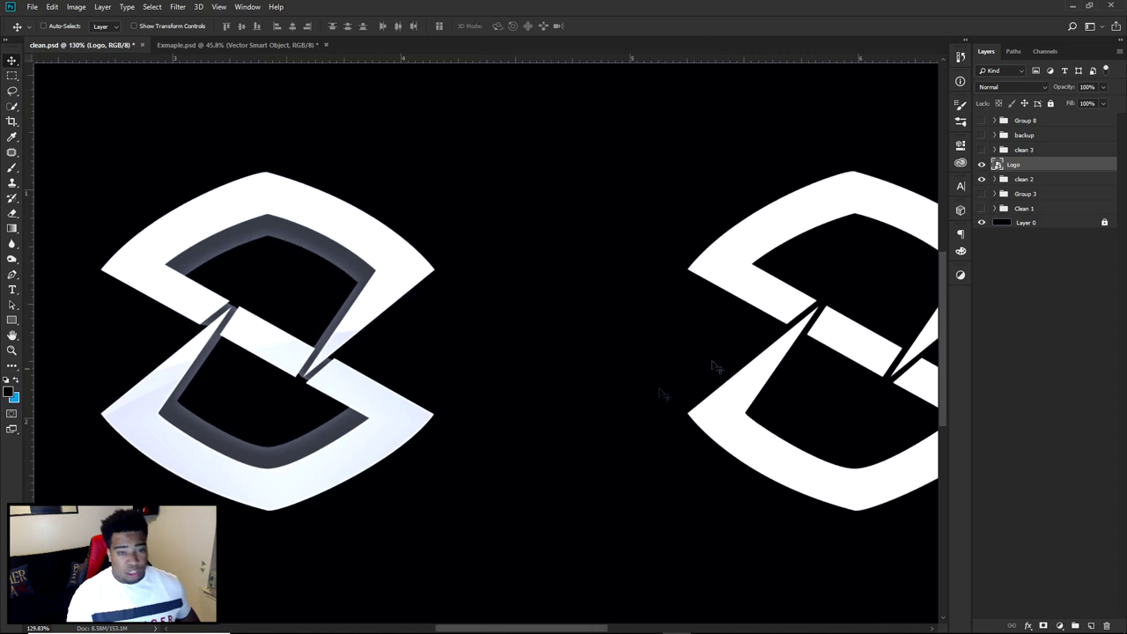
{"action": "double_click", "coordinate": [1089, 168]}
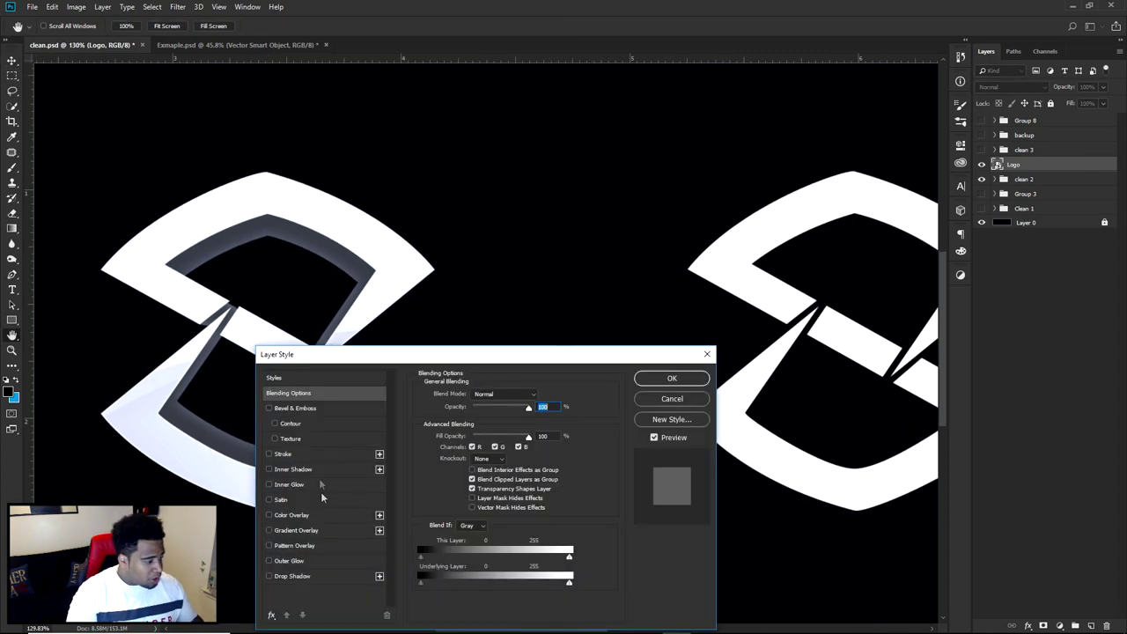
{"action": "left_click", "coordinate": [300, 531]}
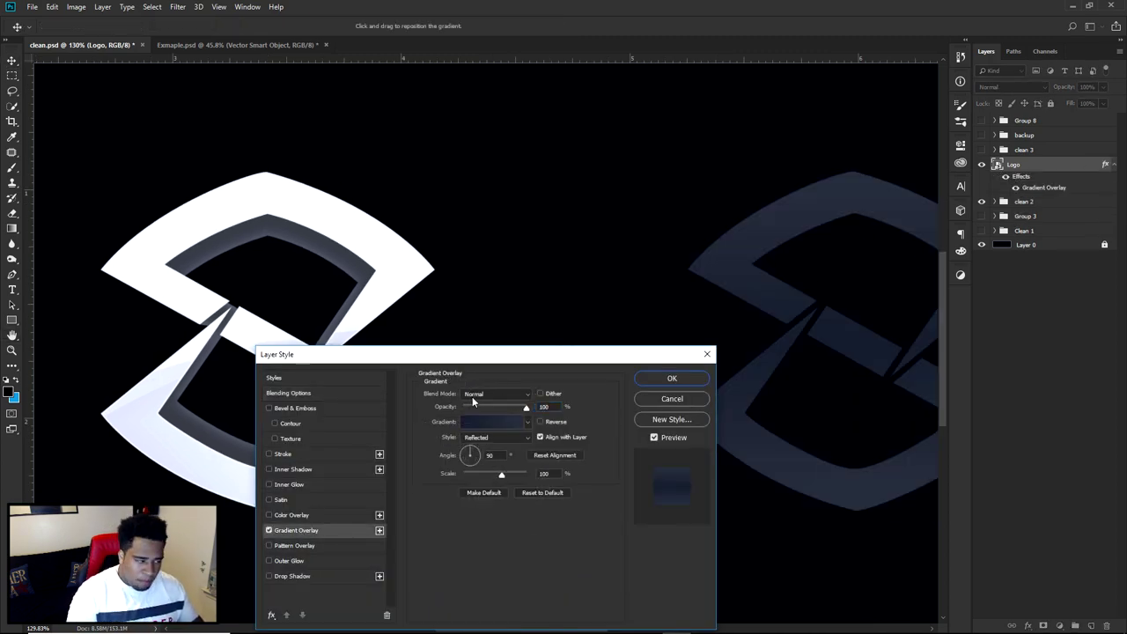
{"action": "left_click", "coordinate": [504, 423]}
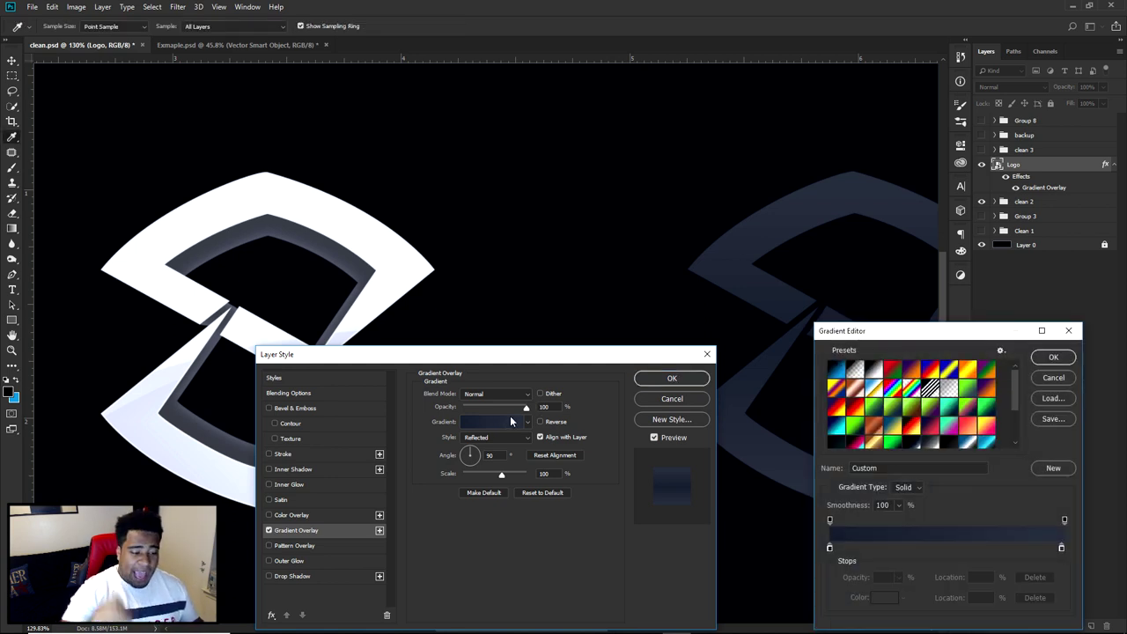
{"action": "scroll", "coordinate": [872, 446], "scroll_direction": "down", "scroll_amount": 3}
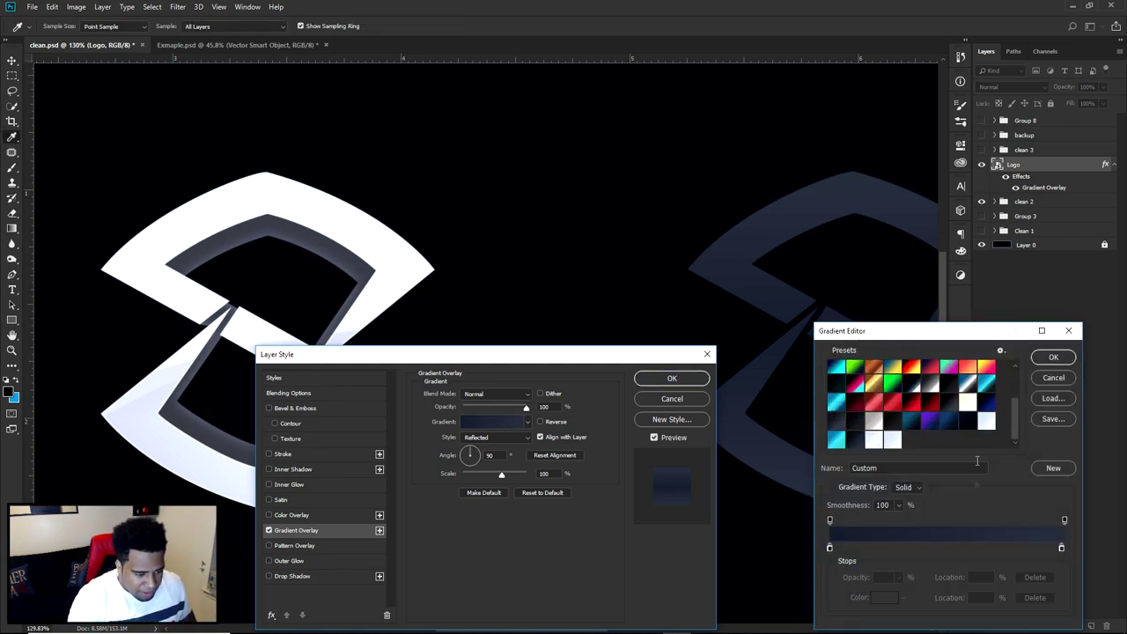
{"action": "left_click", "coordinate": [874, 439]}
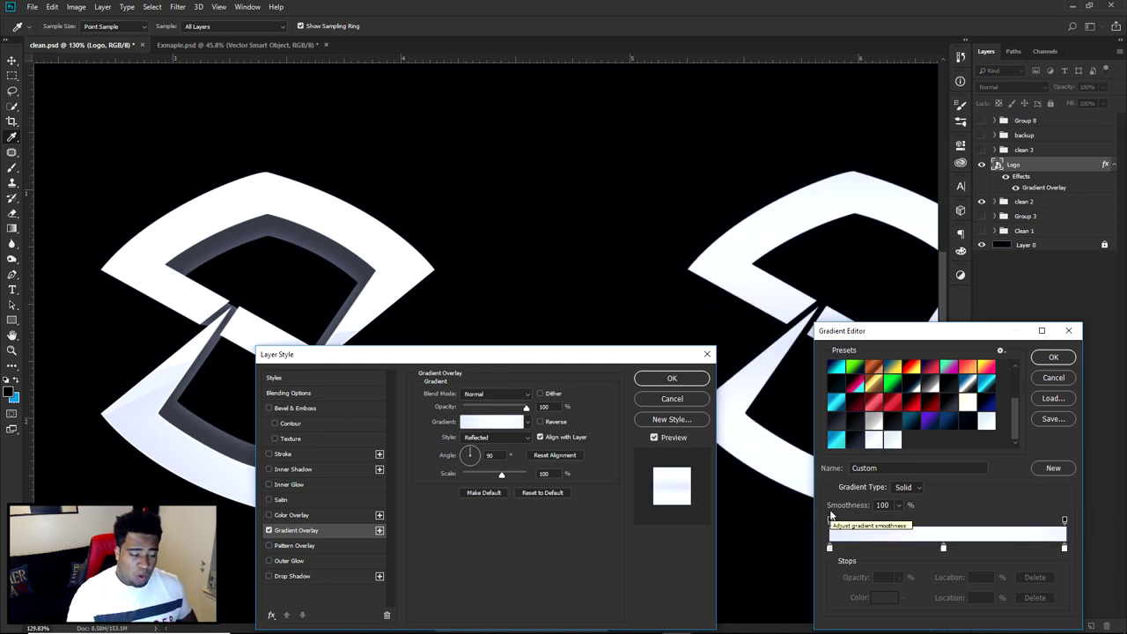
Check the hex colours of the gradient's start, middle and end stops
{"action": "double_click", "coordinate": [828, 549]}
{"action": "left_click_drag", "start_coordinate": [588, 404], "coordinate": [462, 313]}
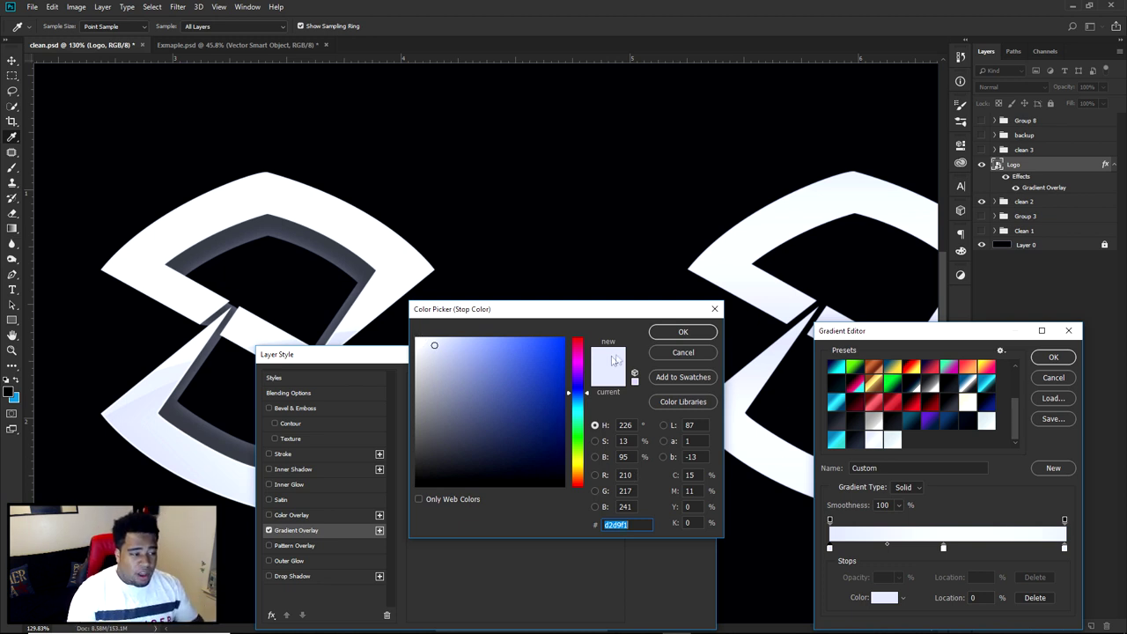
{"action": "left_click", "coordinate": [681, 333]}
{"action": "double_click", "coordinate": [943, 549]}
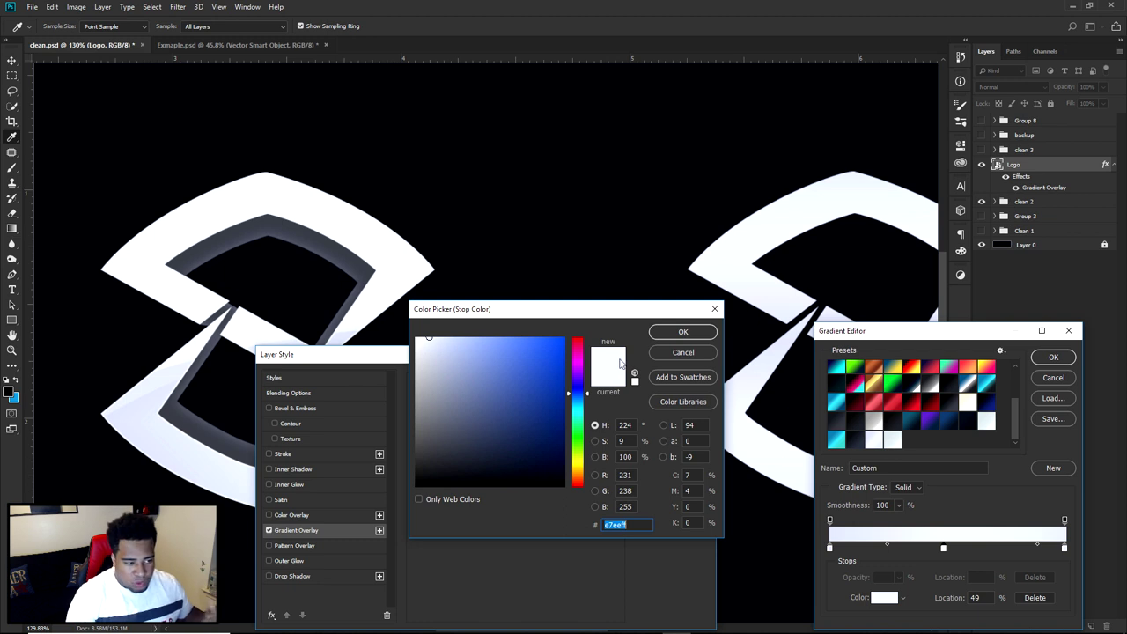
{"action": "left_click", "coordinate": [683, 331]}
{"action": "left_click", "coordinate": [1064, 549]}
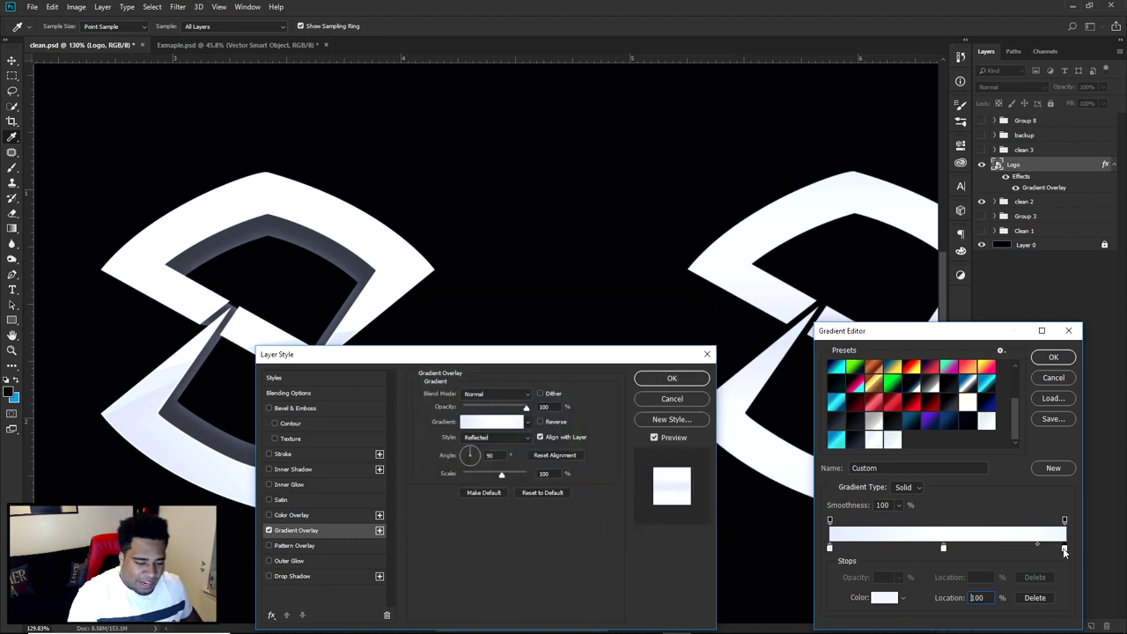
{"action": "double_click", "coordinate": [1064, 550]}
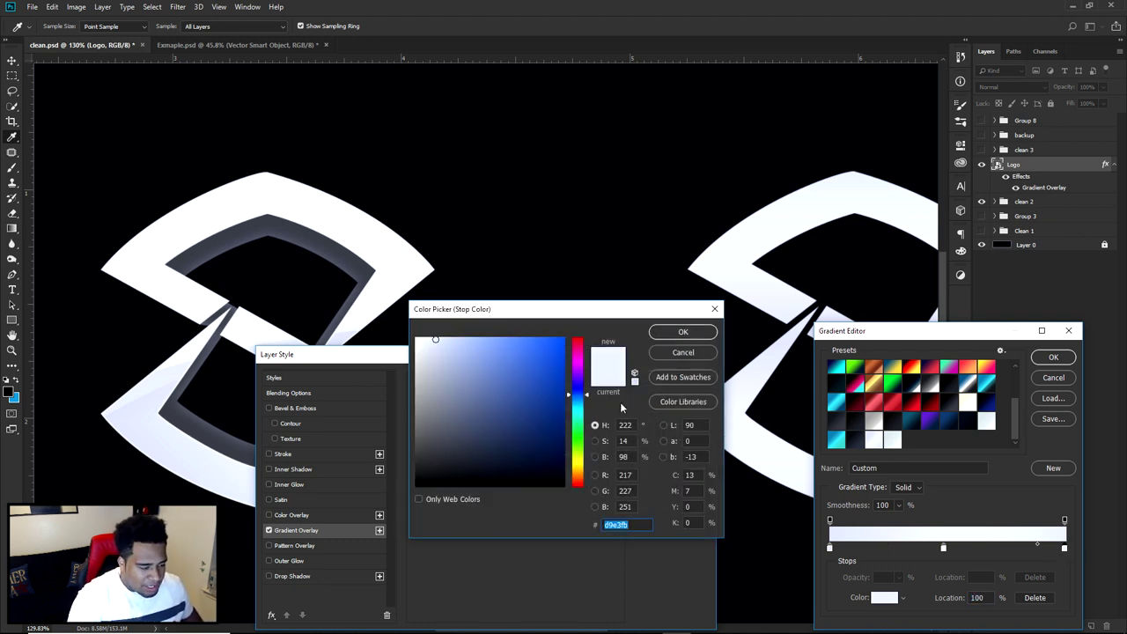
{"action": "left_click", "coordinate": [680, 355]}
{"action": "double_click", "coordinate": [943, 547]}
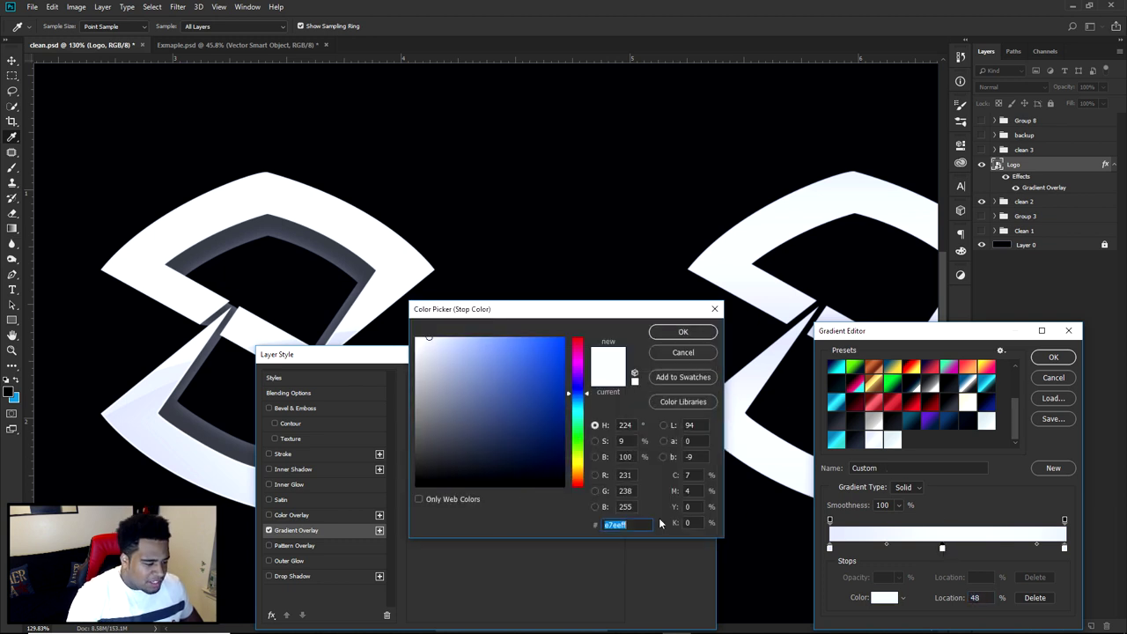
{"action": "left_click", "coordinate": [684, 333]}
{"action": "left_click", "coordinate": [1063, 549]}
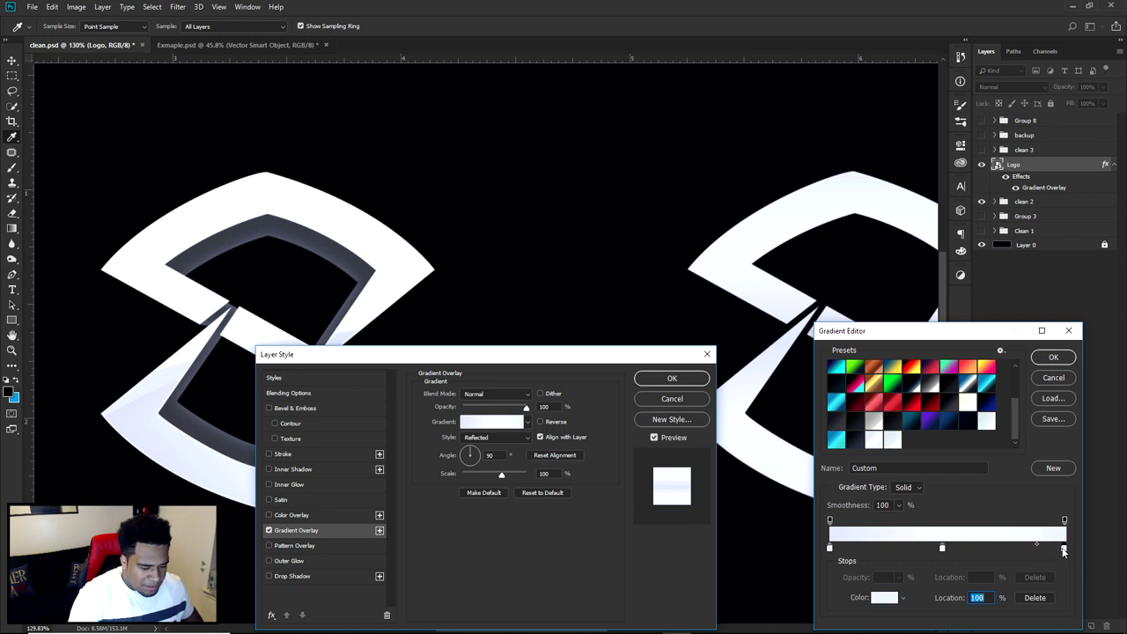
{"action": "double_click", "coordinate": [1064, 549]}
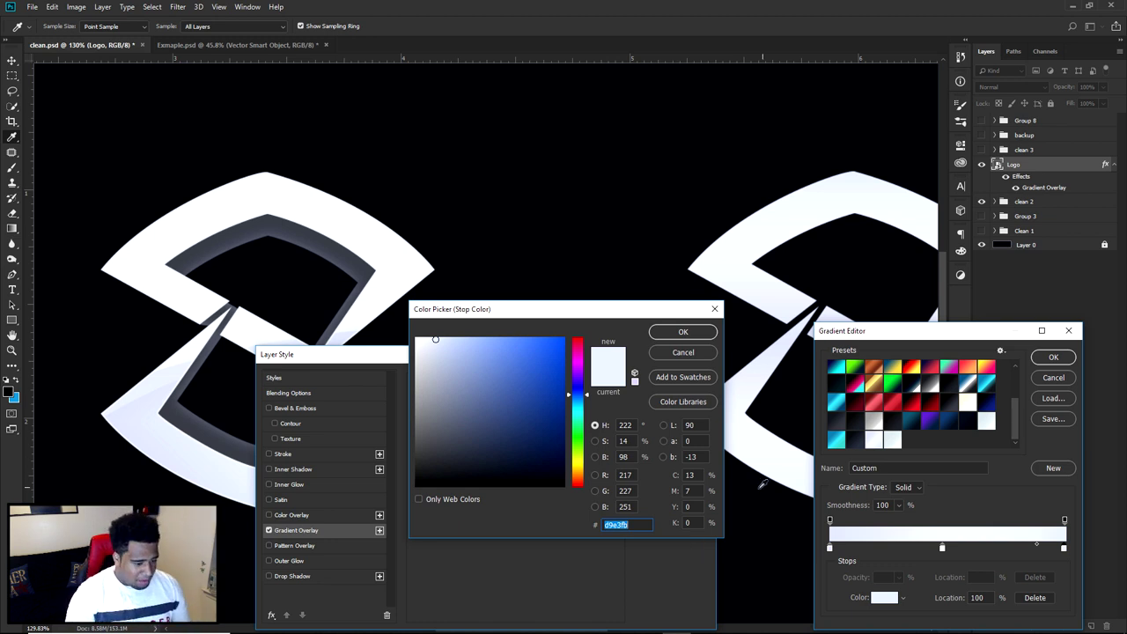
{"action": "left_click", "coordinate": [691, 354]}
{"action": "double_click", "coordinate": [829, 547]}
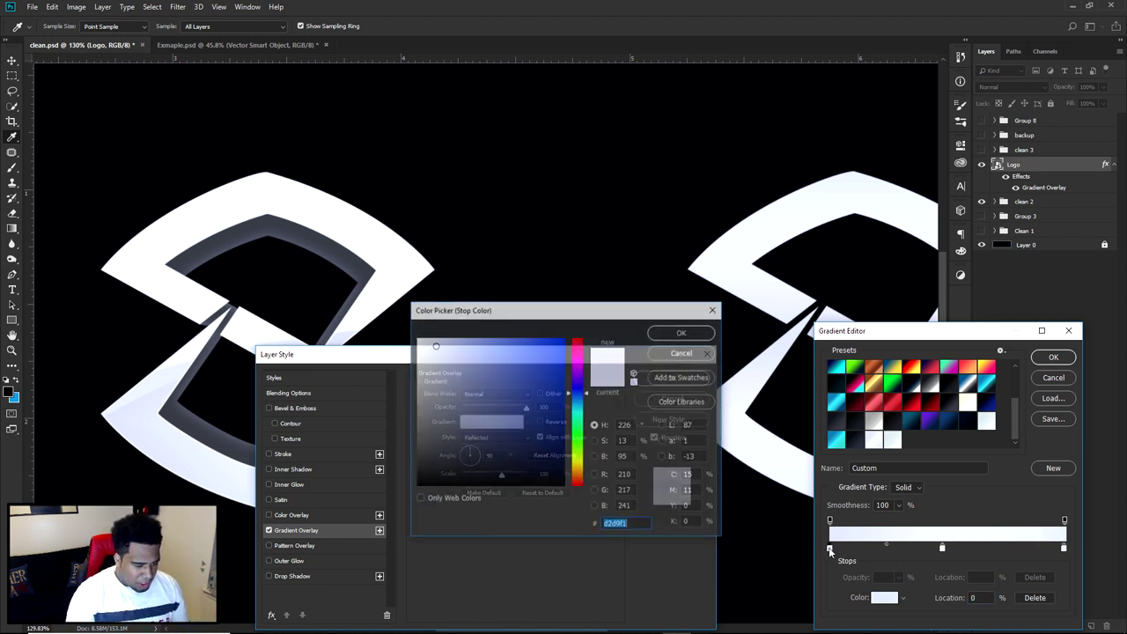
{"action": "left_click", "coordinate": [676, 354]}
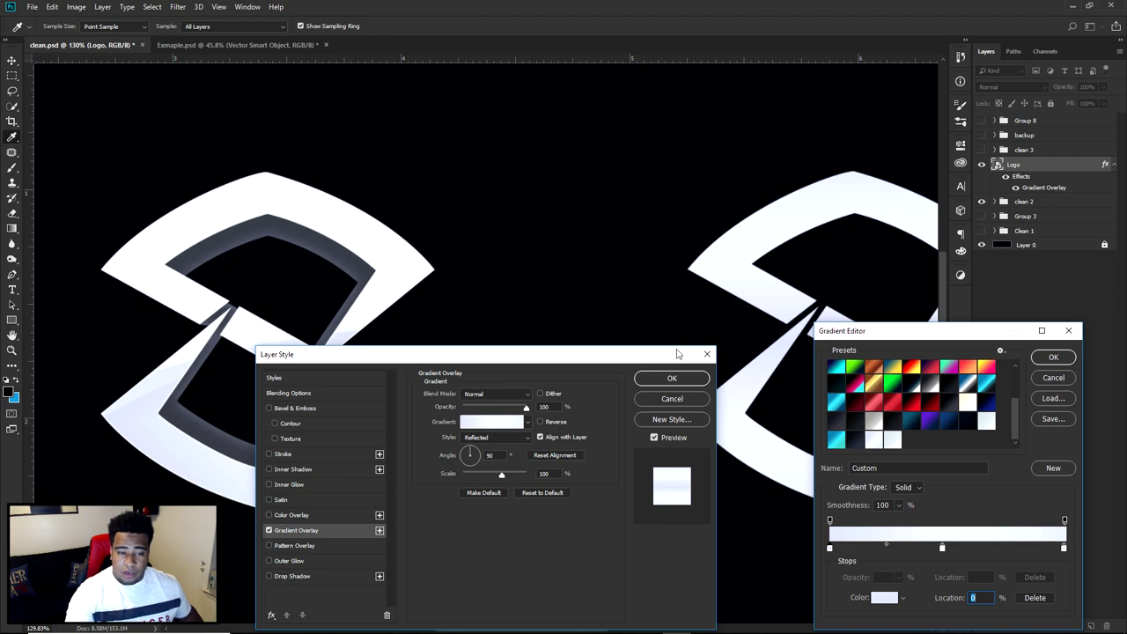
Accept the gradient and apply the Gradient Overlay style to the Logo layer
{"action": "left_click", "coordinate": [1052, 358]}
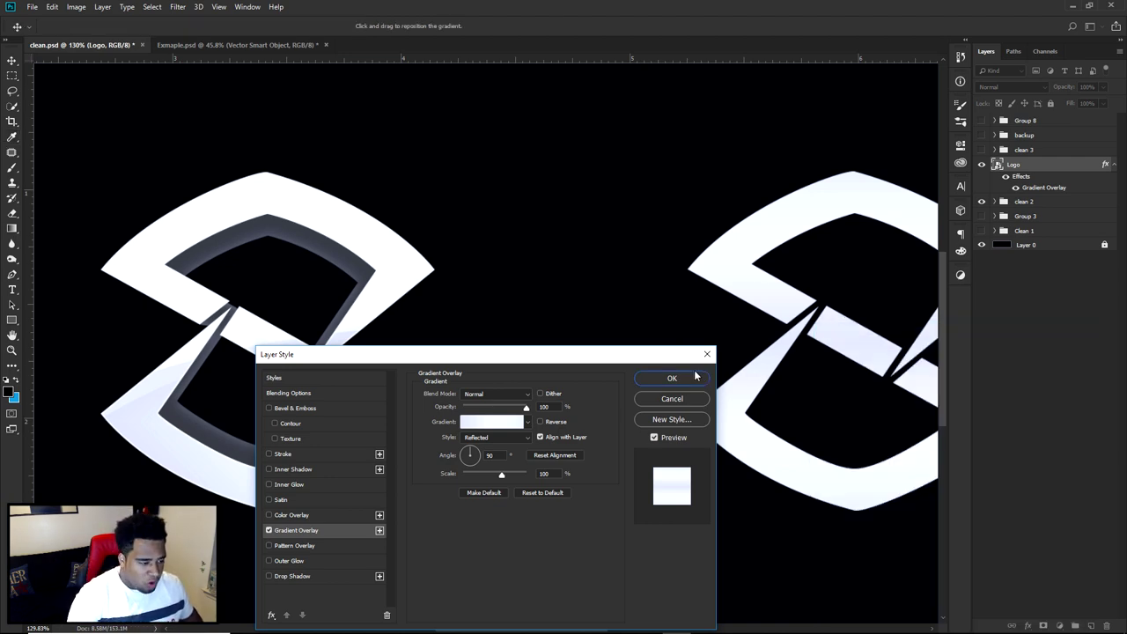
{"action": "left_click", "coordinate": [672, 378]}
{"action": "left_click_drag", "start_coordinate": [868, 440], "coordinate": [660, 407]}
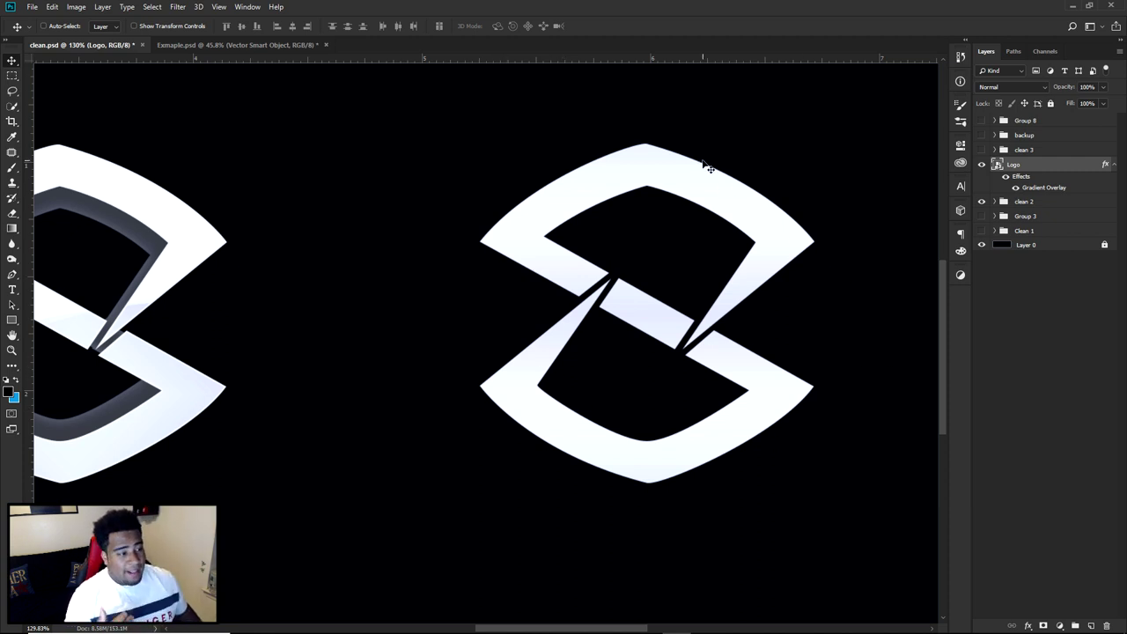
Duplicate the Logo layer directly beneath the original and hide the copy's Gradient Overlay effect
{"action": "key", "text": "ctrl+0"}
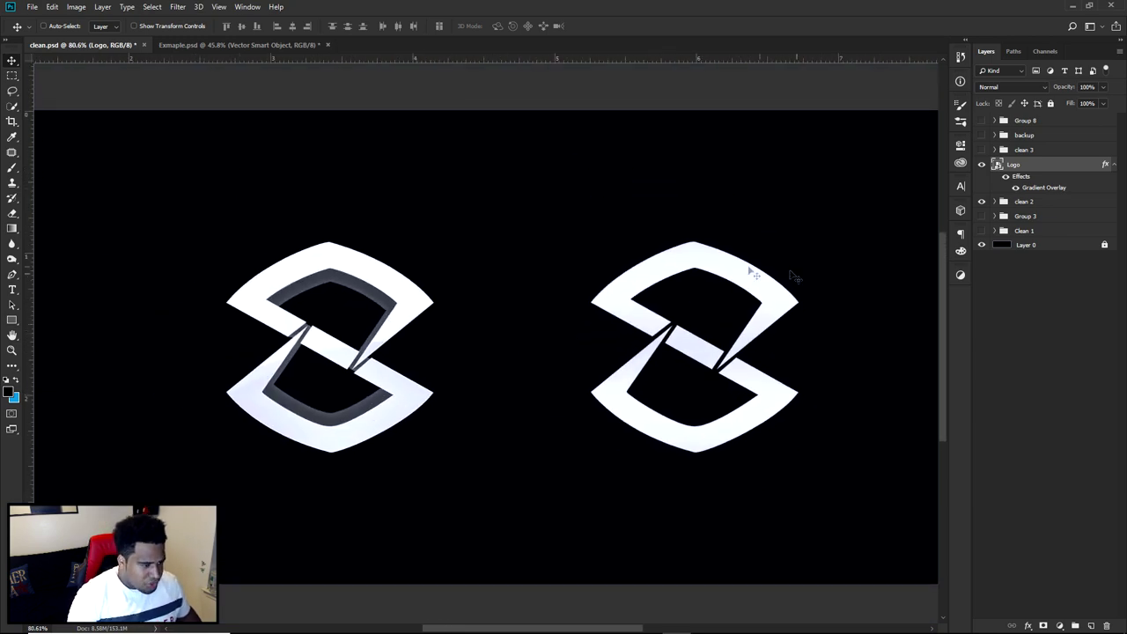
{"action": "left_click", "coordinate": [1113, 167]}
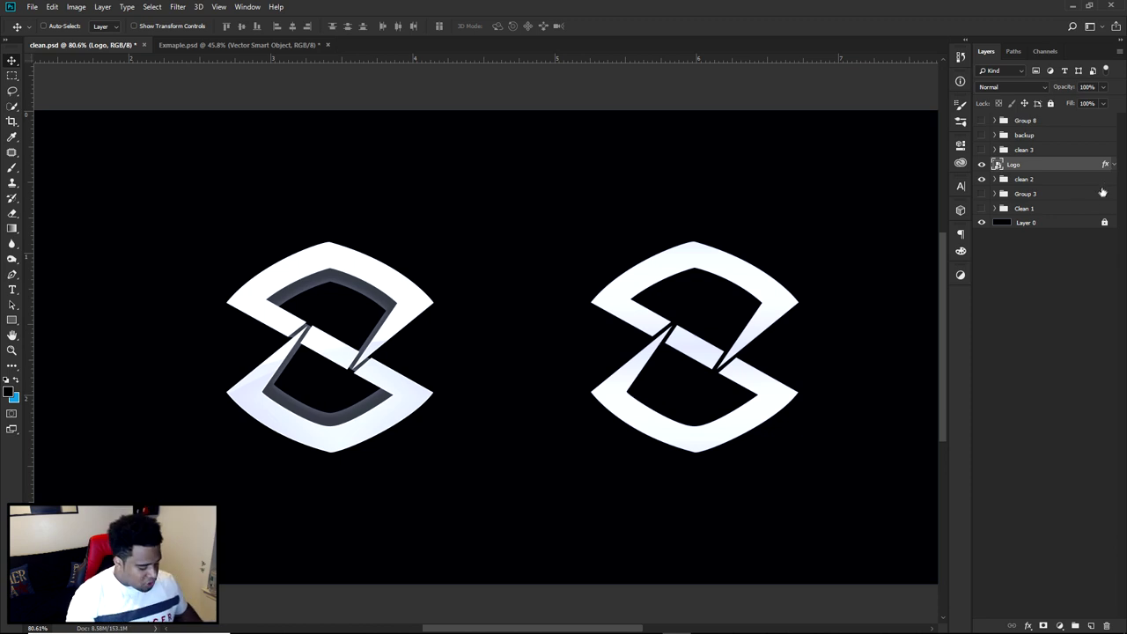
{"action": "left_click_drag", "start_coordinate": [1037, 169], "coordinate": [1027, 177]}
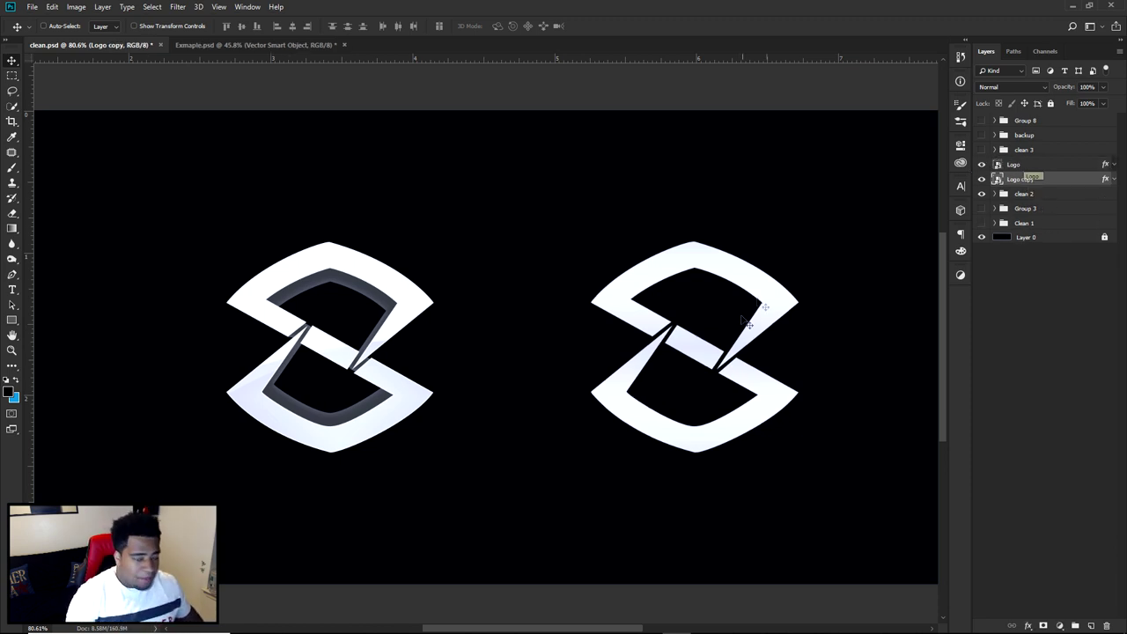
{"action": "scroll", "coordinate": [747, 322], "scroll_direction": "up", "scroll_amount": 1}
{"action": "left_click", "coordinate": [1111, 180]}
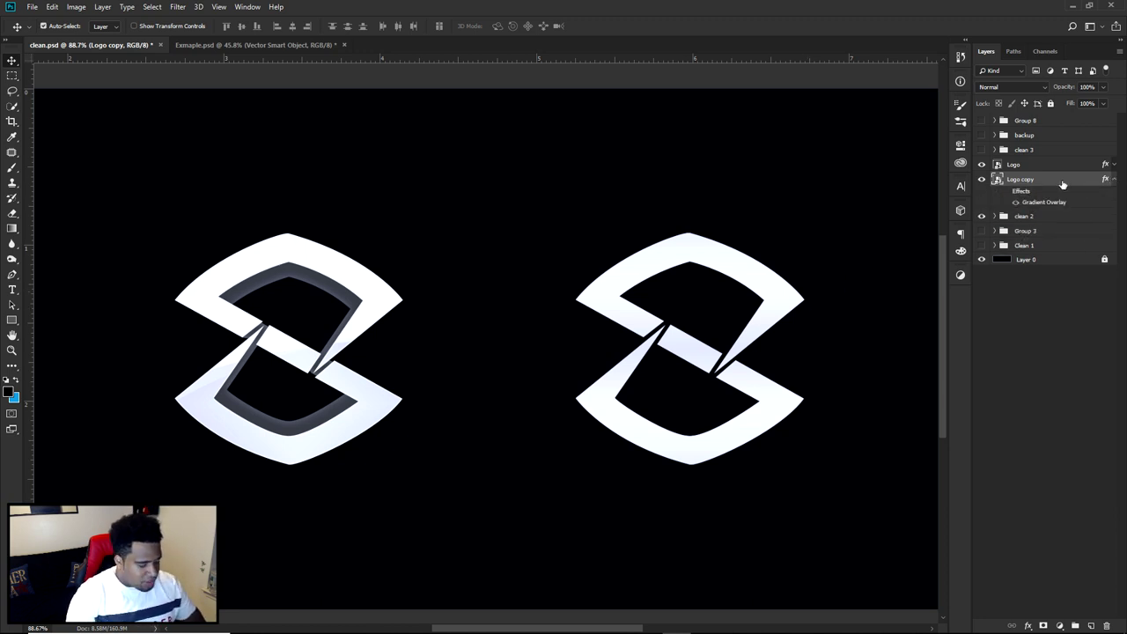
Darken the Logo copy slightly by lowering its lightness with a Hue/Saturation adjustment
{"action": "key", "text": "ctrl+u"}
{"action": "left_click_drag", "start_coordinate": [533, 271], "coordinate": [527, 274]}
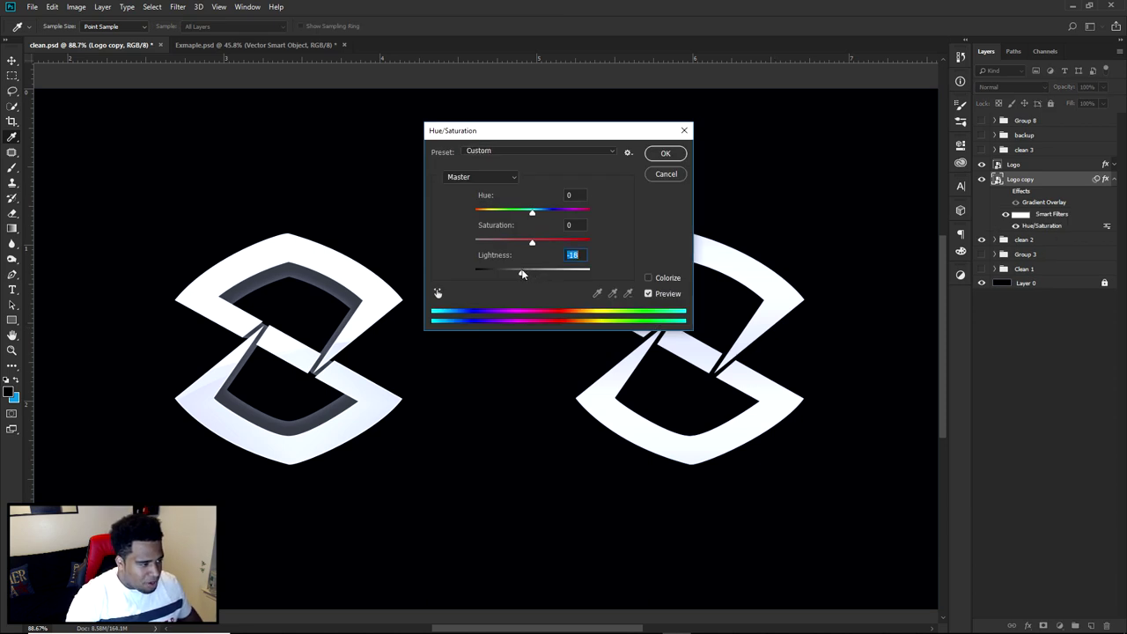
{"action": "left_click", "coordinate": [665, 154]}
Shift the Logo copy straight down so it shows as a depth edge beneath the original logo
{"action": "key", "text": "v"}
{"action": "mouse_move", "coordinate": [732, 259]}
{"action": "left_mouse_down"}
{"action": "mouse_move", "coordinate": [608, 150]}
{"action": "mouse_move", "coordinate": [732, 259]}
{"action": "left_mouse_up"}
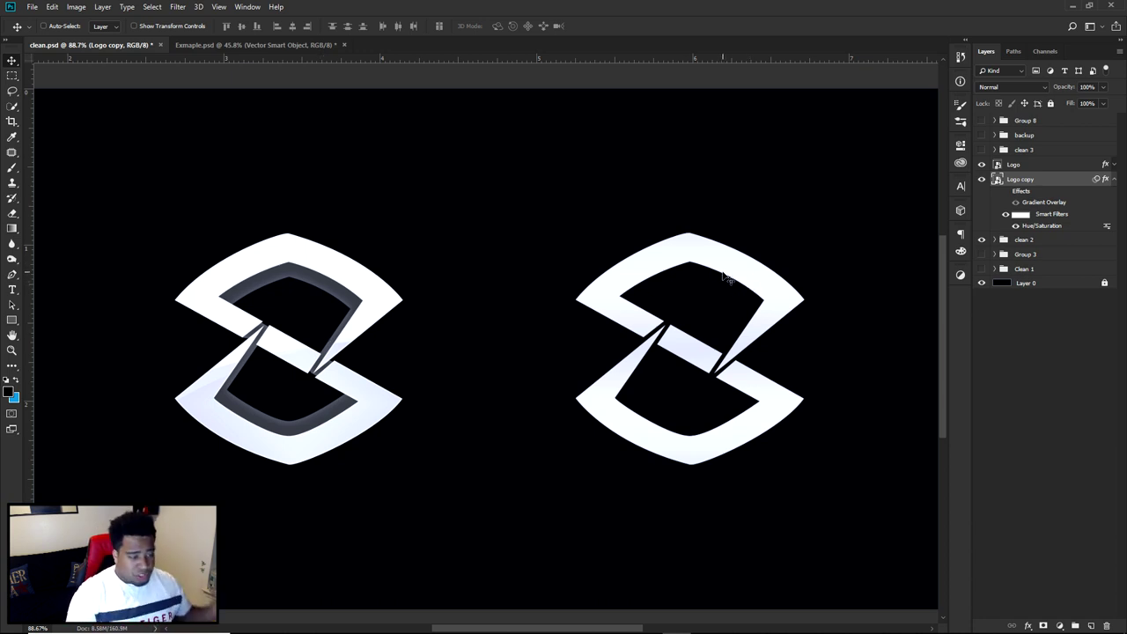
{"action": "scroll", "coordinate": [746, 322], "scroll_direction": "up", "scroll_amount": 3}
{"action": "left_click_drag", "start_coordinate": [787, 293], "coordinate": [787, 294]}
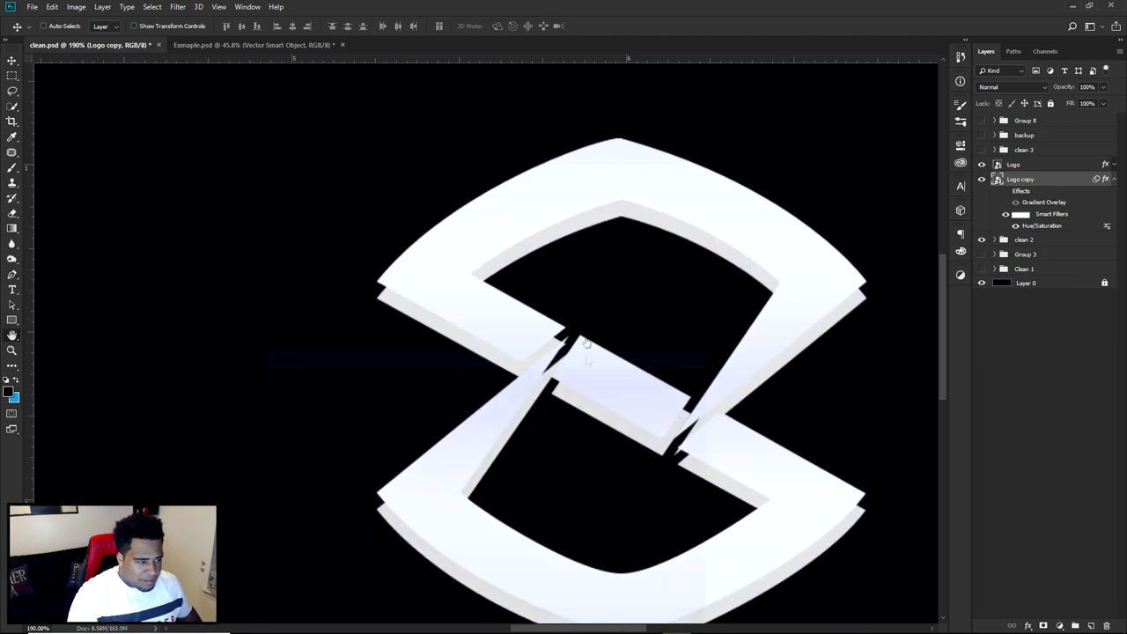
Add a Color Overlay in 161924 to the Logo copy and apply the layer style
{"action": "left_click", "coordinate": [291, 514]}
{"action": "left_click", "coordinate": [540, 396]}
{"action": "type", "text": "161924"}
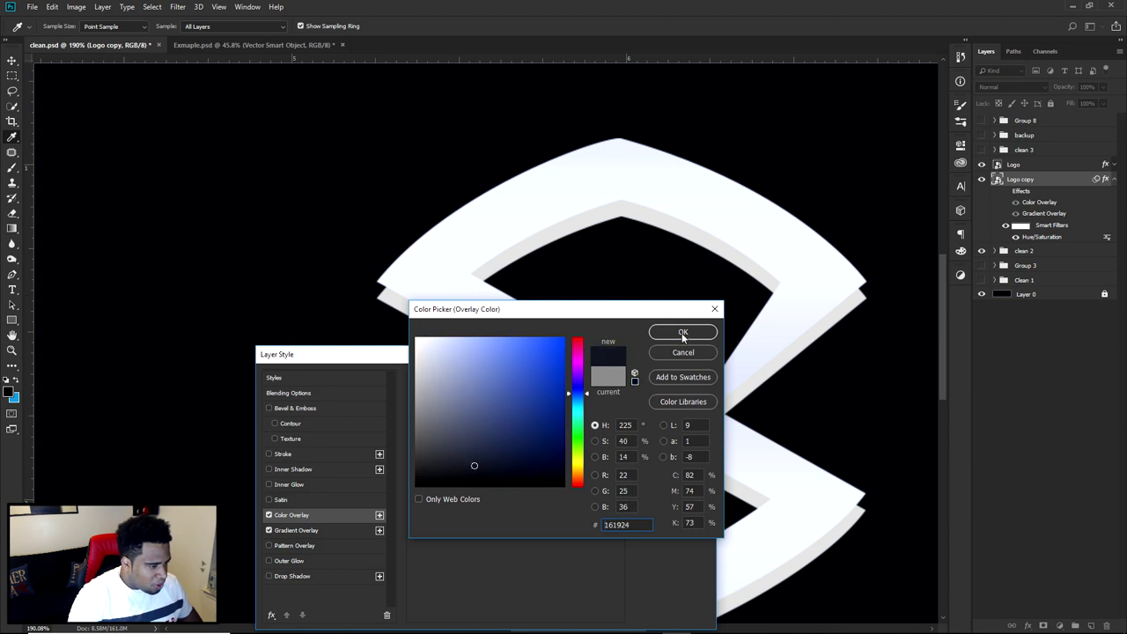
{"action": "left_click", "coordinate": [681, 333]}
{"action": "left_click", "coordinate": [669, 376]}
Rasterize the Logo copy's layer style and give the layer a muted slate-blue Color Overlay at 100% opacity
{"action": "right_click", "coordinate": [1043, 181]}
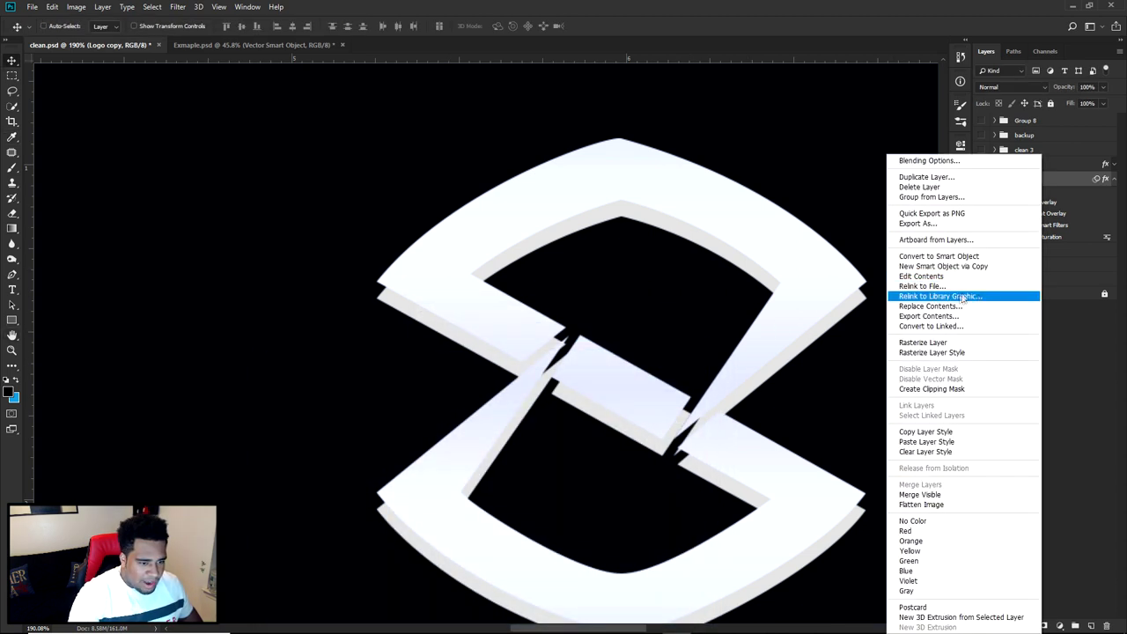
{"action": "left_click", "coordinate": [932, 352]}
{"action": "double_click", "coordinate": [1065, 181]}
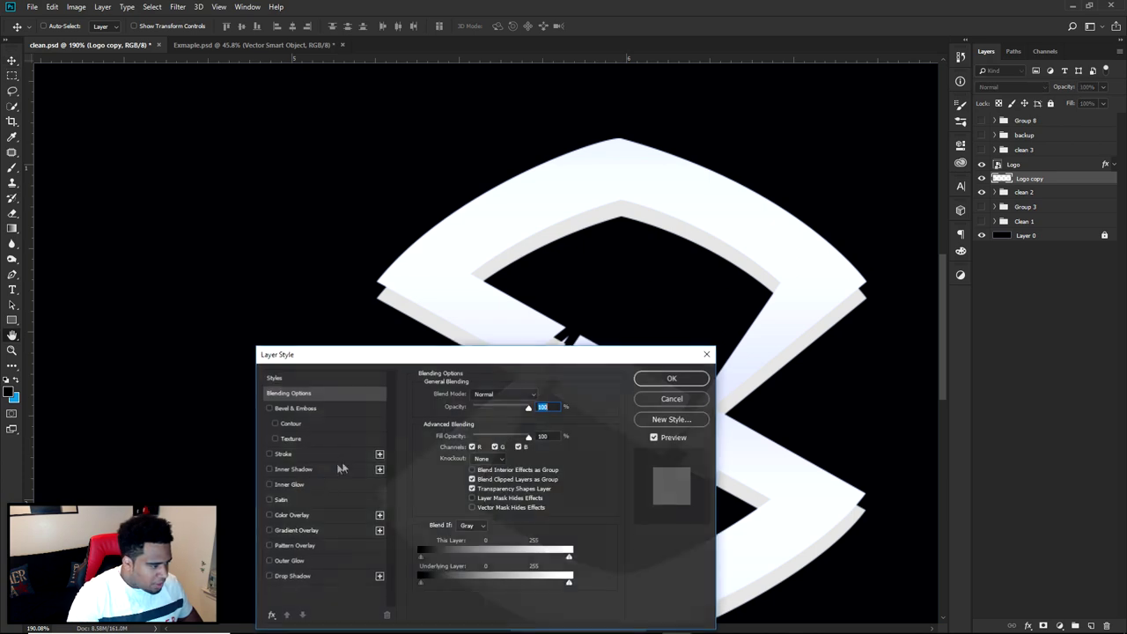
{"action": "left_click", "coordinate": [293, 514]}
{"action": "left_click", "coordinate": [541, 393]}
{"action": "left_click", "coordinate": [453, 276]}
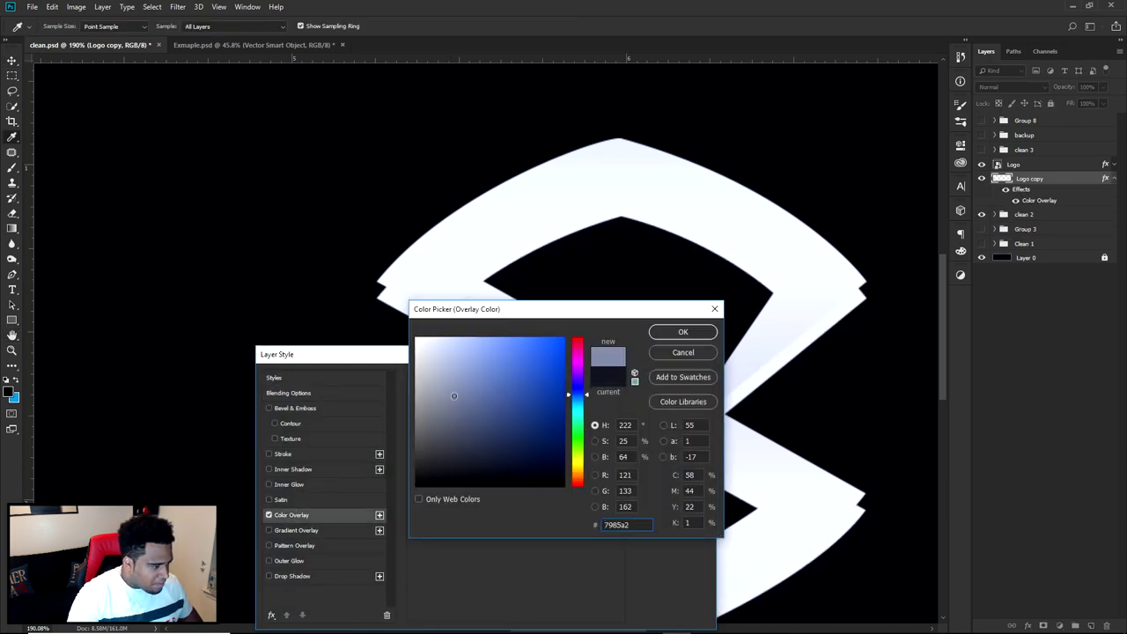
{"action": "left_click", "coordinate": [683, 332]}
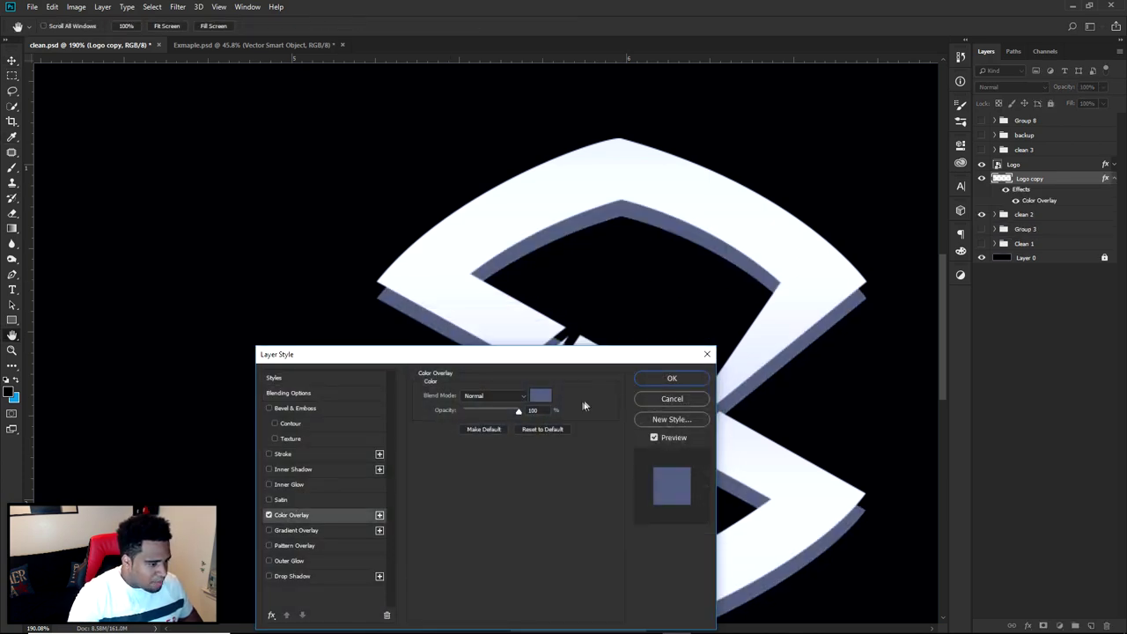
{"action": "left_click", "coordinate": [672, 378]}
{"action": "scroll", "coordinate": [758, 391], "scroll_direction": "down", "scroll_amount": 5}
{"action": "left_click_drag", "start_coordinate": [750, 380], "coordinate": [744, 361]}
{"action": "scroll", "coordinate": [656, 353], "scroll_direction": "up", "scroll_amount": 5}
{"action": "key", "text": "p"}
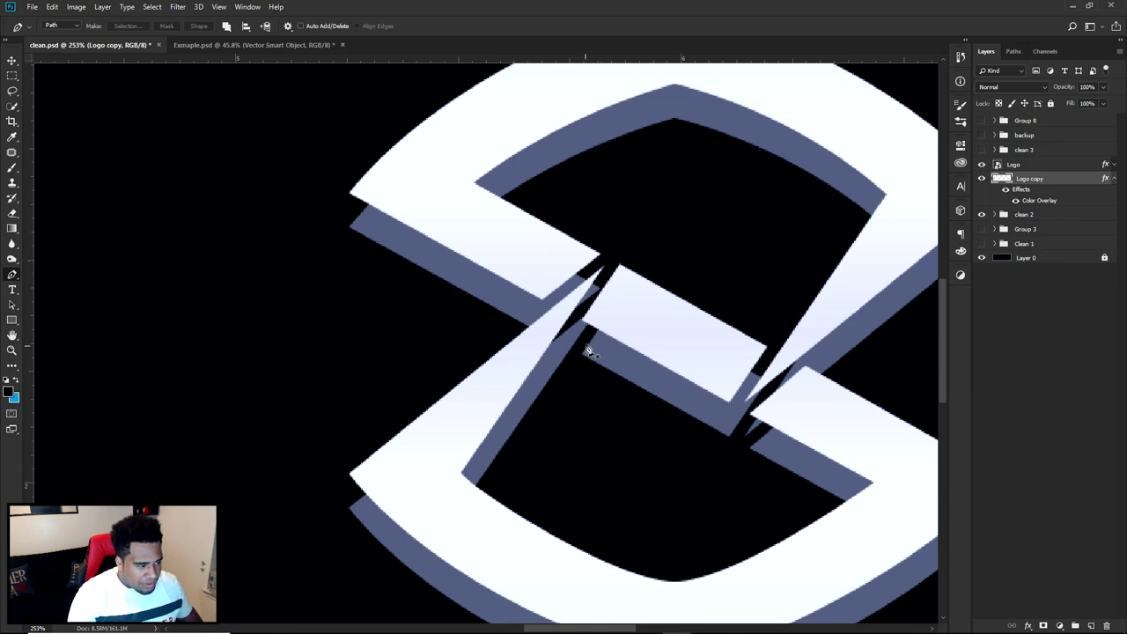
{"action": "scroll", "coordinate": [775, 387], "scroll_direction": "down", "scroll_amount": 4}
{"action": "scroll", "coordinate": [775, 387], "scroll_direction": "down", "scroll_amount": 3}
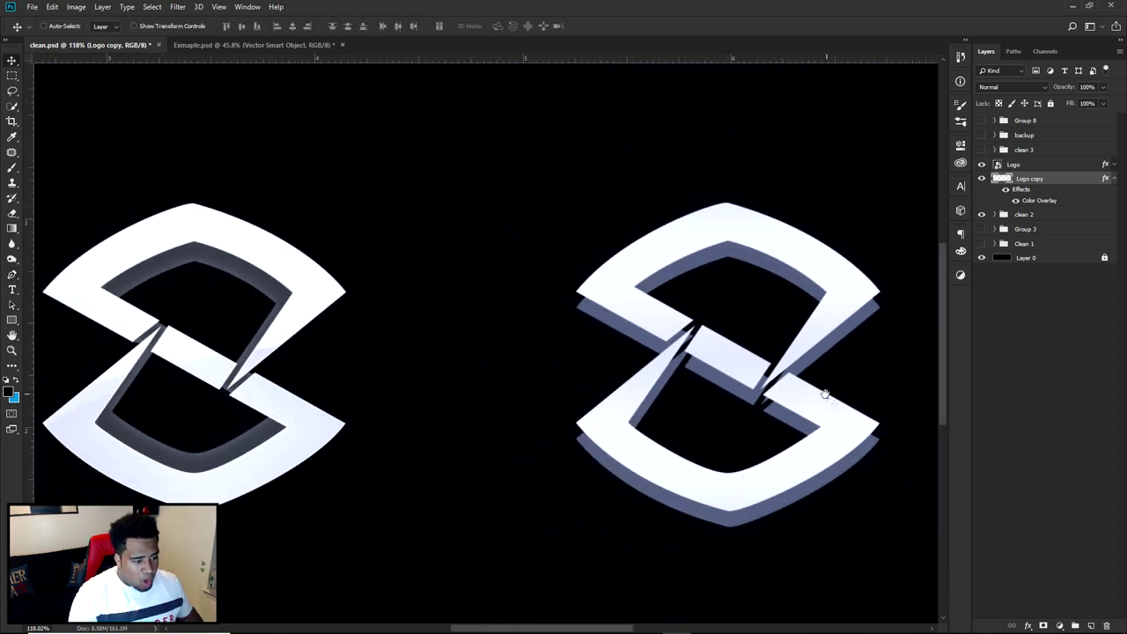
{"action": "key", "text": "v"}
Show the Clean 1 group and compare its depth effect with the offset logo
{"action": "key", "text": "ctrl+0"}
{"action": "left_click", "coordinate": [982, 229]}
{"action": "left_click", "coordinate": [982, 229]}
{"action": "left_click", "coordinate": [982, 243]}
{"action": "scroll", "coordinate": [712, 350], "scroll_direction": "up", "scroll_amount": 2}
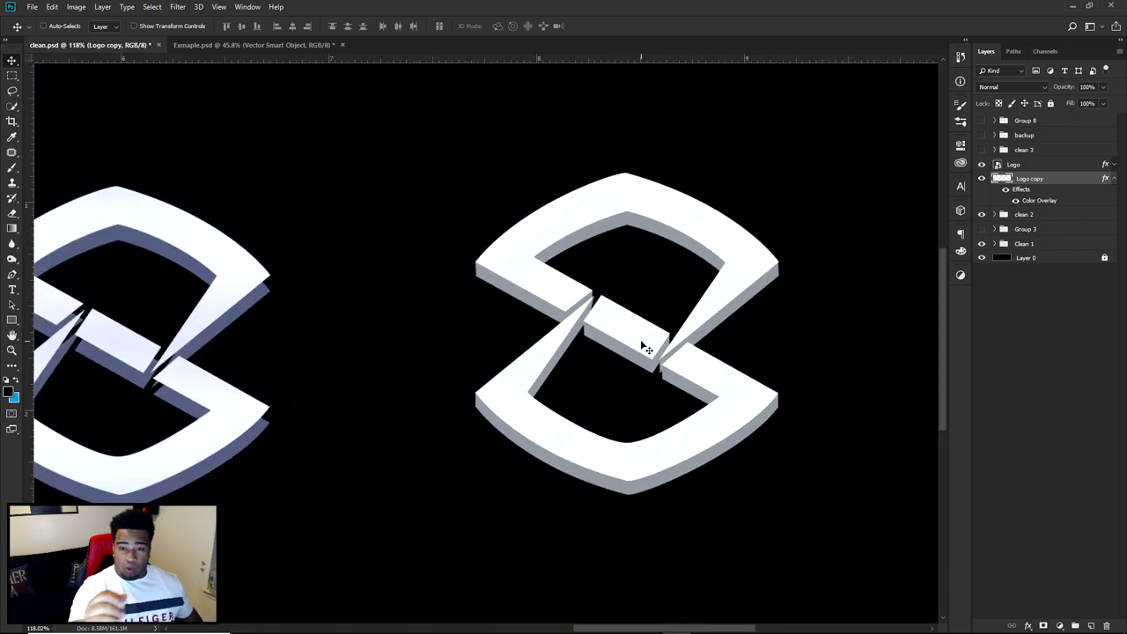
{"action": "scroll", "coordinate": [642, 345], "scroll_direction": "down", "scroll_amount": 3}
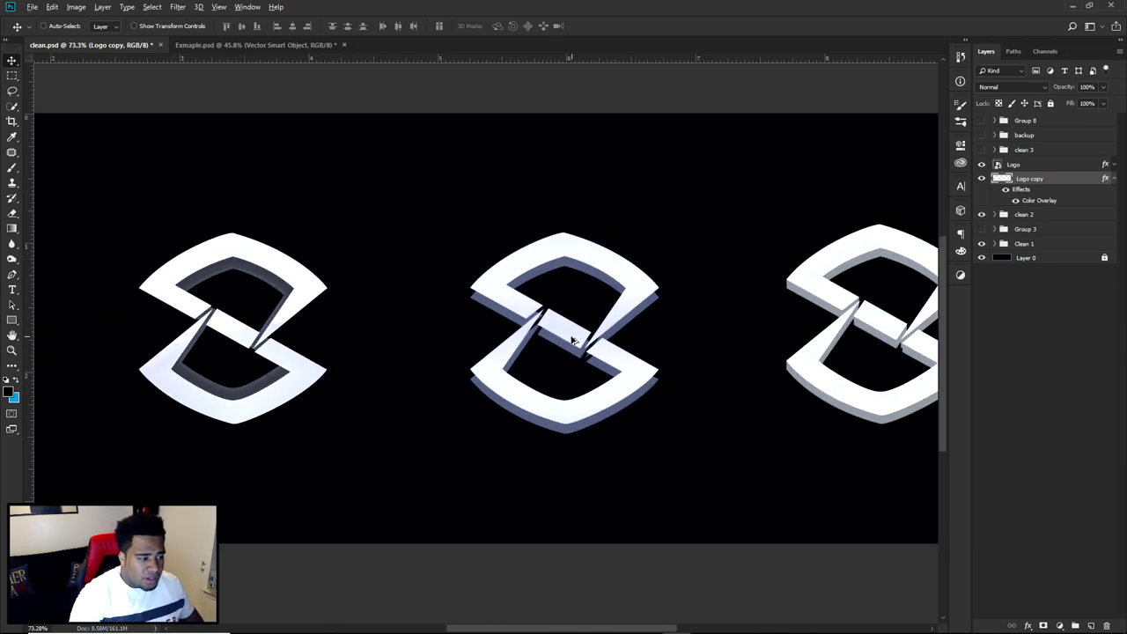
Move the Logo copy back up about 0.073 in to align with the original logo, and hide the Clean 1 group
{"action": "scroll", "coordinate": [577, 335], "scroll_direction": "up", "scroll_amount": 3}
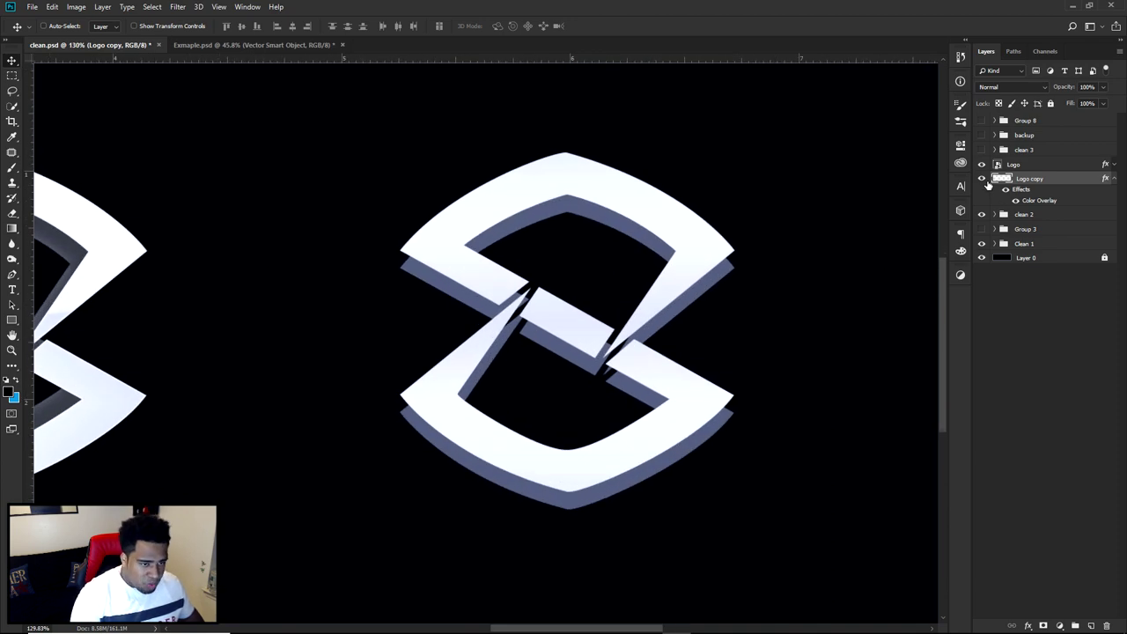
{"action": "left_click", "coordinate": [982, 229]}
{"action": "scroll", "coordinate": [638, 264], "scroll_direction": "up", "scroll_amount": 1}
{"action": "left_click_drag", "start_coordinate": [667, 340], "coordinate": [670, 319]}
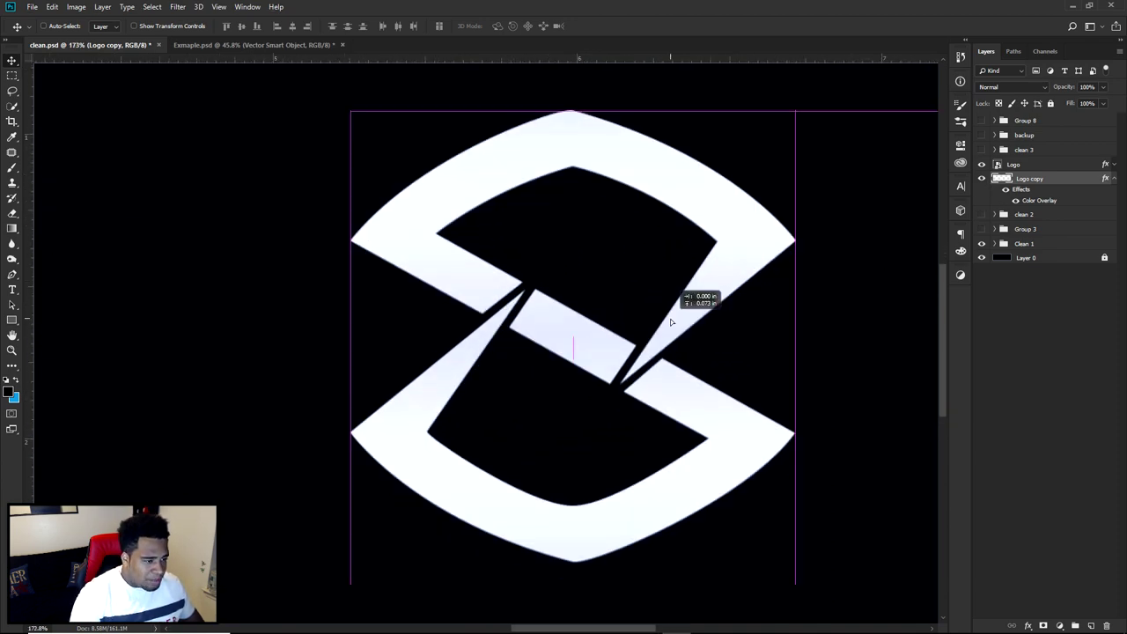
{"action": "scroll", "coordinate": [696, 320], "scroll_direction": "down", "scroll_amount": 3}
{"action": "left_click", "coordinate": [981, 214]}
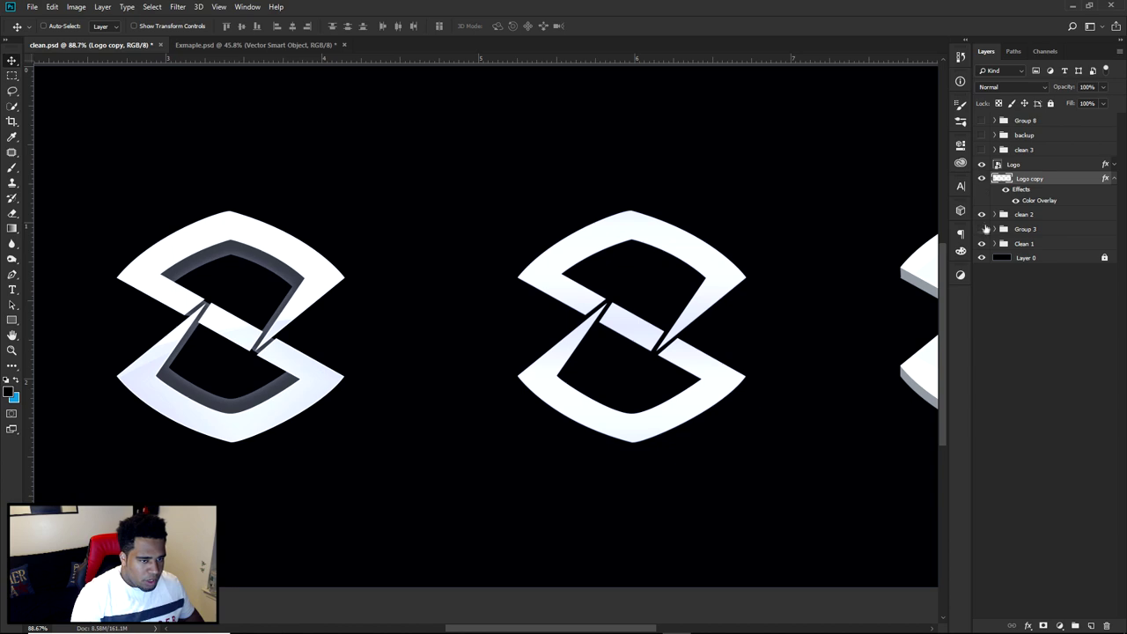
{"action": "left_click", "coordinate": [981, 243]}
Scale the Logo copy down to about 86.8% around its centre so it forms an inner shadow edge
{"action": "scroll", "coordinate": [636, 362], "scroll_direction": "up", "scroll_amount": 3}
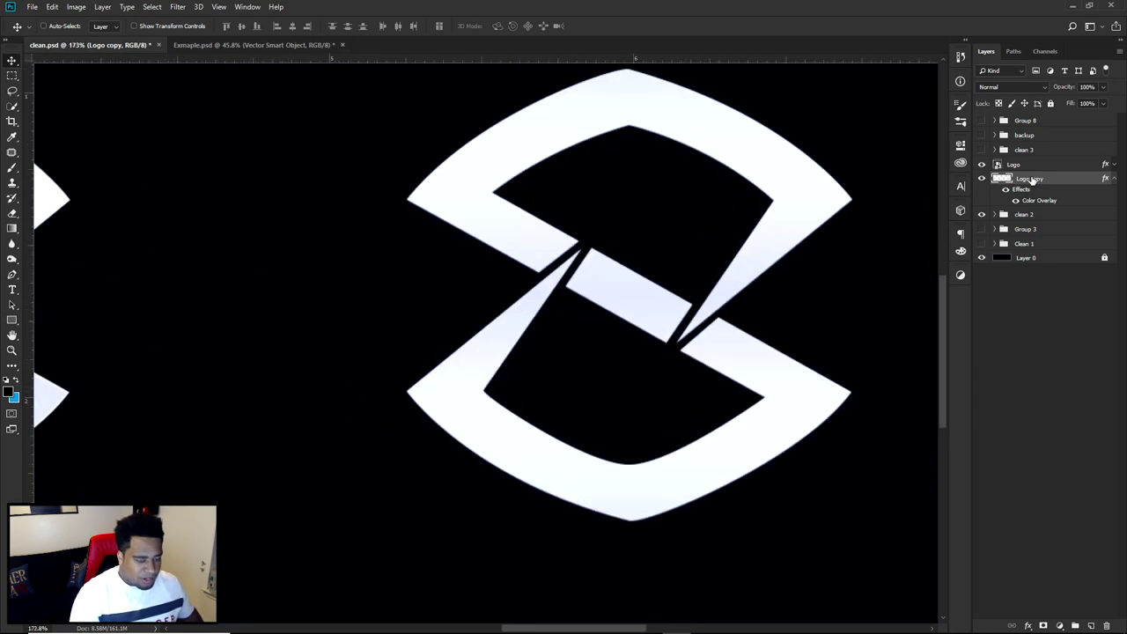
{"action": "key", "text": "ctrl+t"}
{"action": "scroll", "coordinate": [775, 211], "scroll_direction": "up", "scroll_amount": 2}
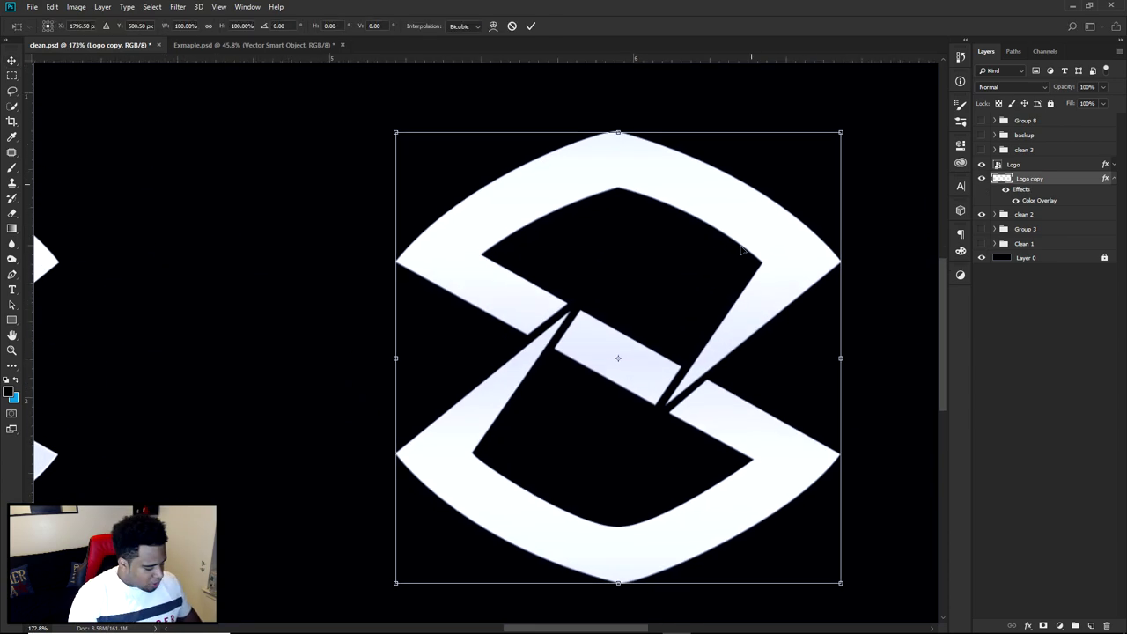
{"action": "left_click_drag", "start_coordinate": [842, 130], "coordinate": [805, 153]}
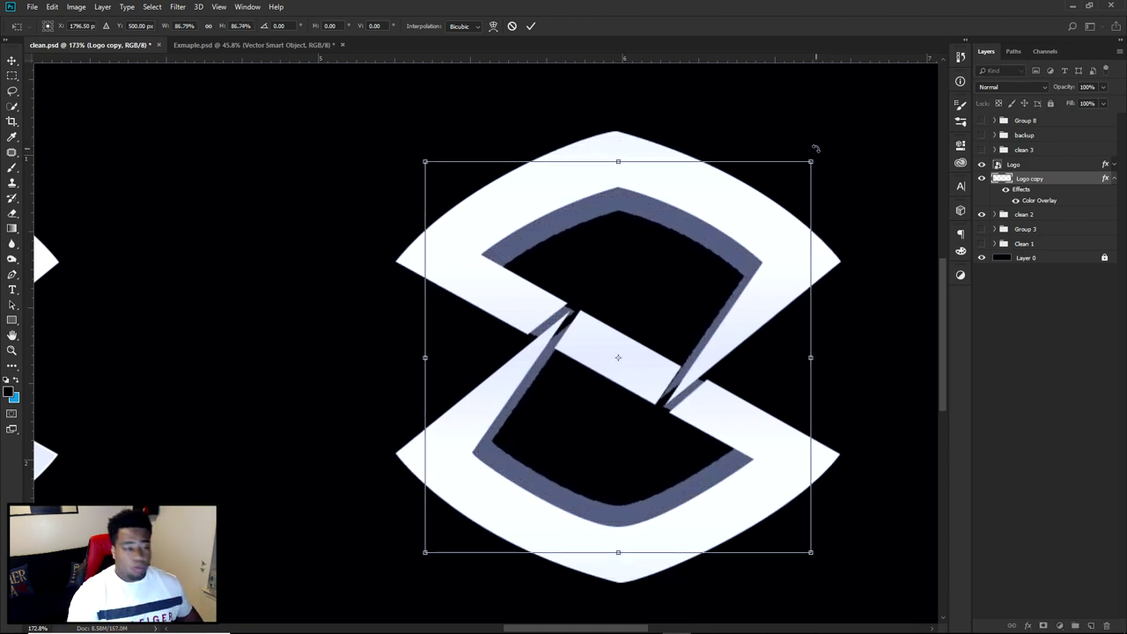
{"action": "key", "text": "Return"}
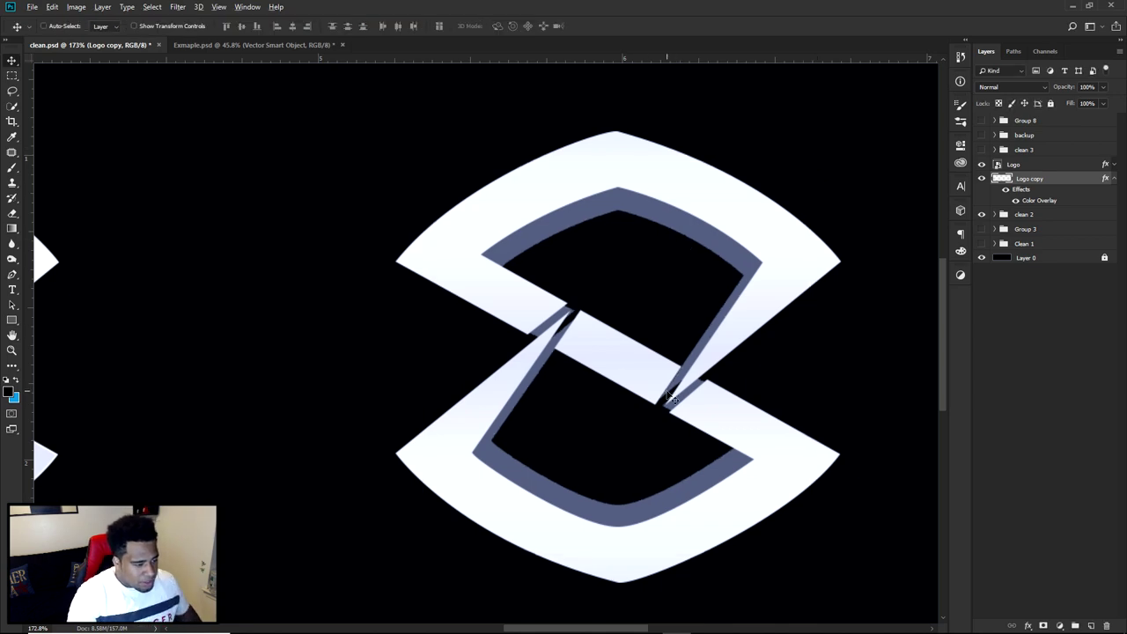
Scale the Logo copy down slightly further around its centre to widen the slate-blue inner edge
{"action": "scroll", "coordinate": [663, 369], "scroll_direction": "up", "scroll_amount": 3}
{"action": "scroll", "coordinate": [475, 345], "scroll_direction": "down", "scroll_amount": 8}
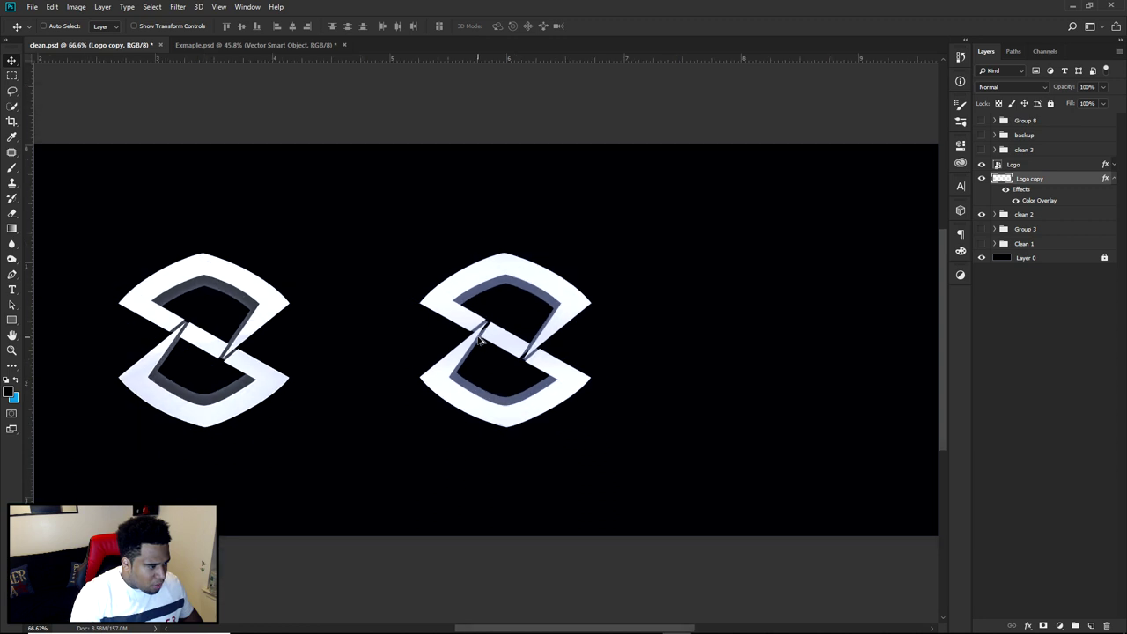
{"action": "scroll", "coordinate": [484, 334], "scroll_direction": "up", "scroll_amount": 5}
{"action": "key", "text": "ctrl+t"}
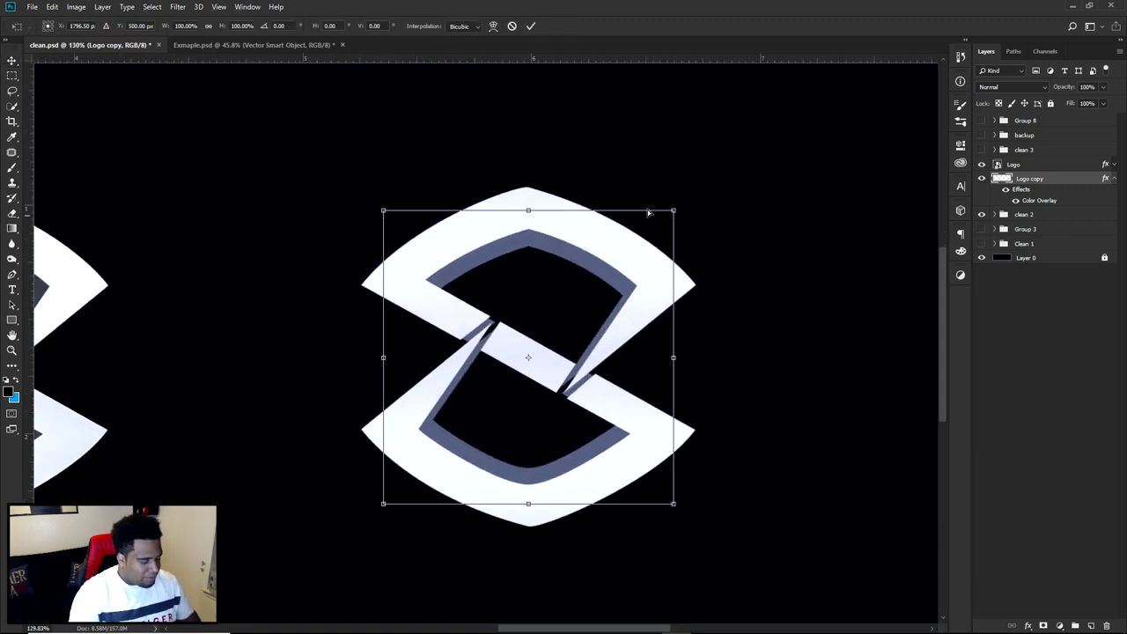
{"action": "left_click_drag", "start_coordinate": [673, 212], "coordinate": [704, 199]}
{"action": "key", "text": "Escape"}
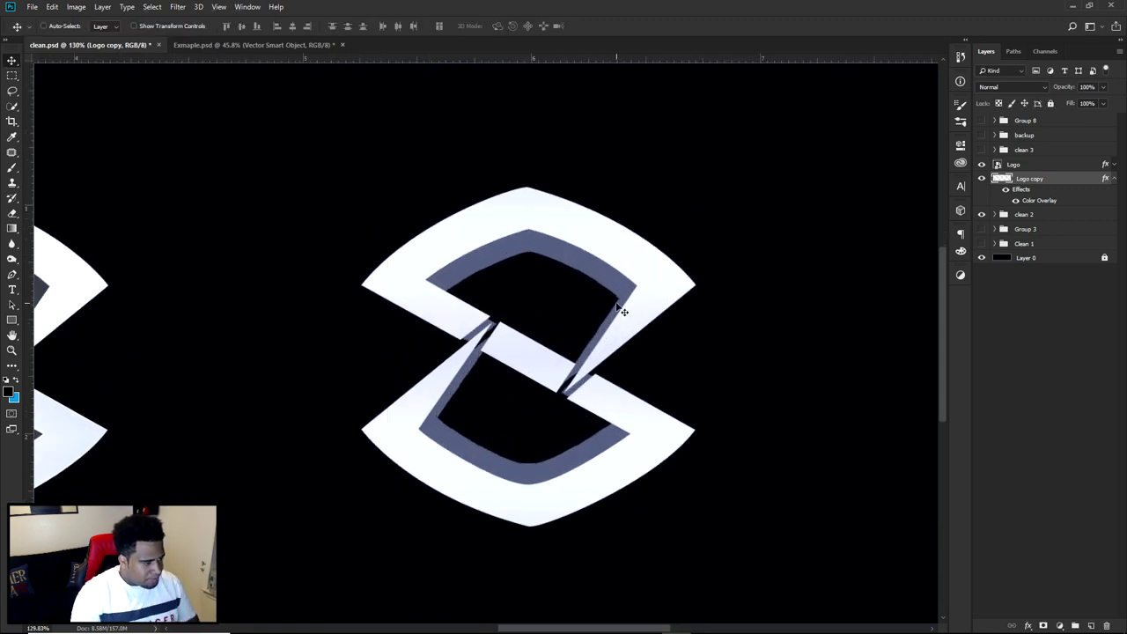
Create a layer above the Logo copy and outline the black gap at the upper-left slit's lower end with a four-point Pen path
{"action": "scroll", "coordinate": [499, 367], "scroll_direction": "up", "scroll_amount": 4}
{"action": "scroll", "coordinate": [508, 418], "scroll_direction": "down", "scroll_amount": 4}
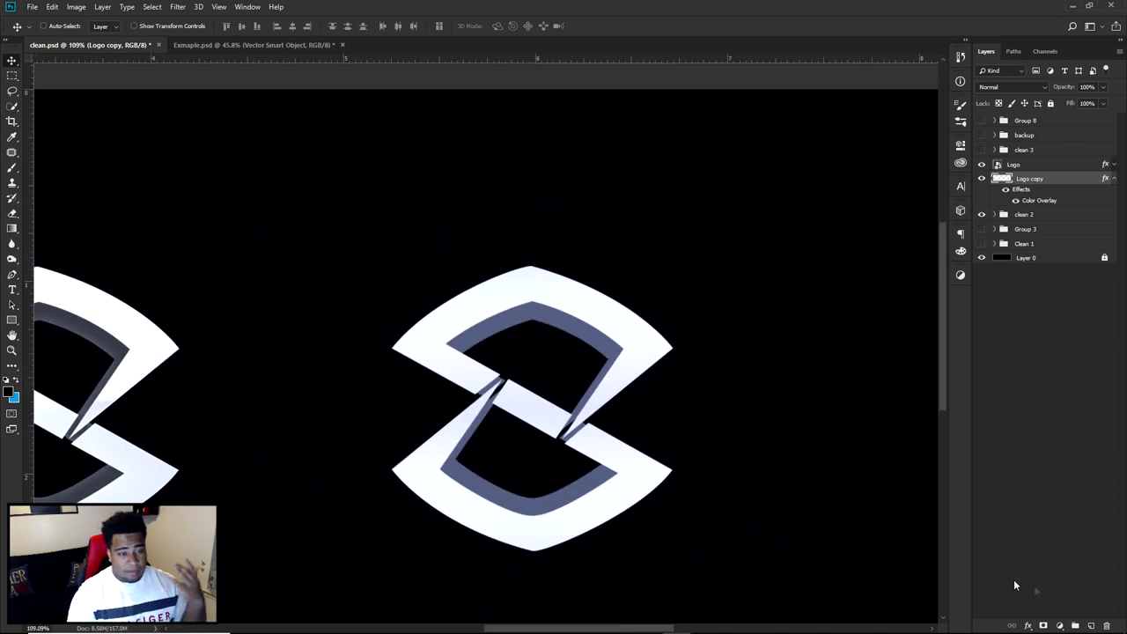
{"action": "left_click", "coordinate": [1090, 625]}
{"action": "key", "text": "p"}
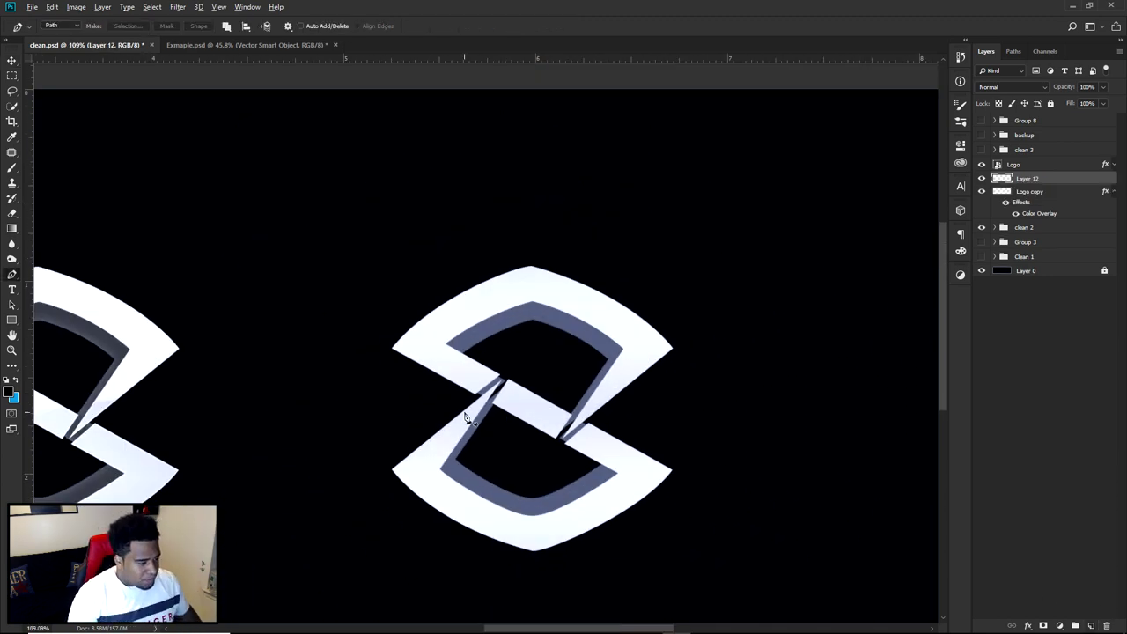
{"action": "scroll", "coordinate": [467, 414], "scroll_direction": "up", "scroll_amount": 10}
{"action": "left_click", "coordinate": [498, 317]}
{"action": "left_click", "coordinate": [564, 339]}
{"action": "left_click", "coordinate": [575, 270]}
{"action": "left_click", "coordinate": [501, 247]}
{"action": "left_click", "coordinate": [497, 318]}
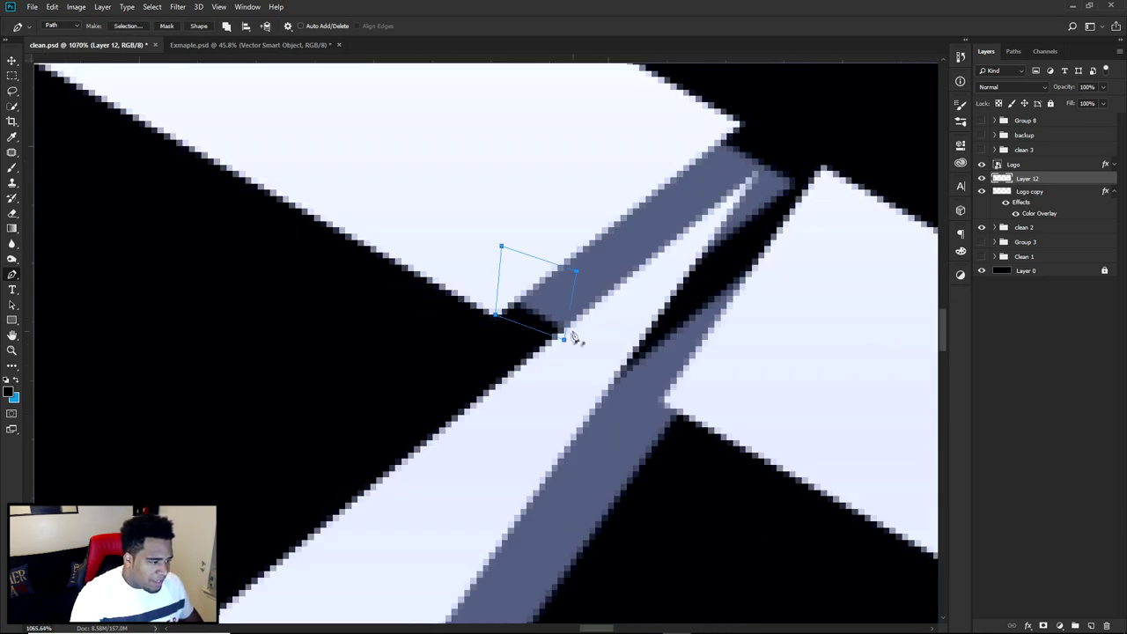
Outline the black gap at the upper end of the same slit with a closed four-point Pen path
{"action": "left_click_drag", "start_coordinate": [680, 296], "coordinate": [557, 374]}
{"action": "left_click", "coordinate": [621, 209]}
{"action": "left_click", "coordinate": [672, 265]}
{"action": "left_click", "coordinate": [622, 302]}
{"action": "left_click", "coordinate": [534, 202]}
{"action": "left_click", "coordinate": [621, 207]}
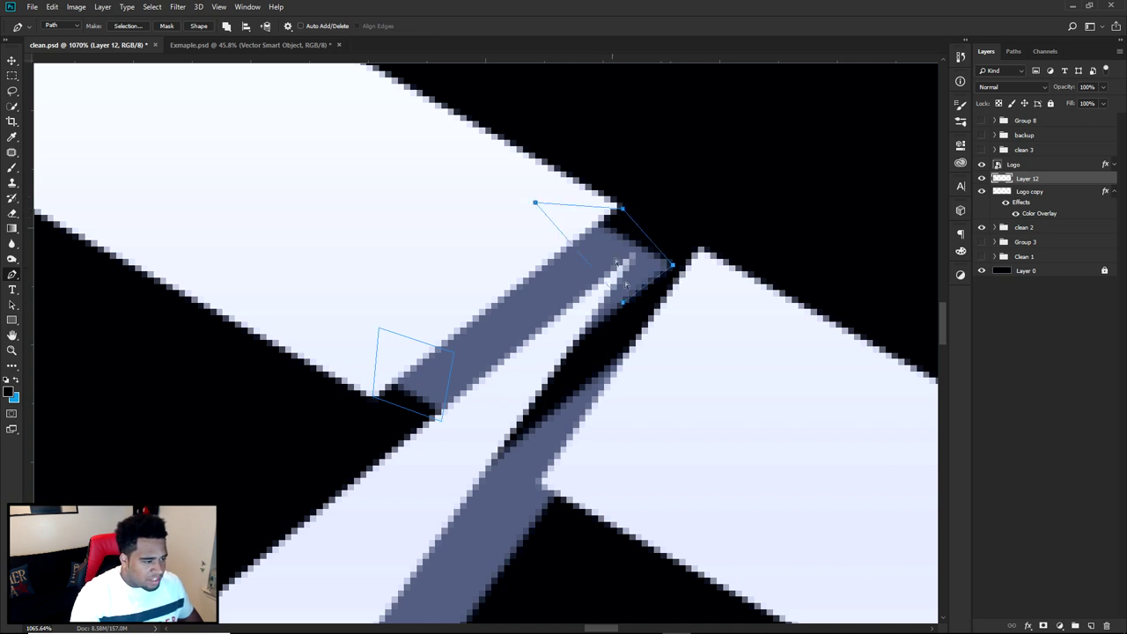
Outline a long, narrow Pen path over the black sliver between the pointed white tip and the central bar
{"action": "left_click", "coordinate": [640, 346]}
{"action": "left_click_drag", "start_coordinate": [459, 527], "coordinate": [416, 490]}
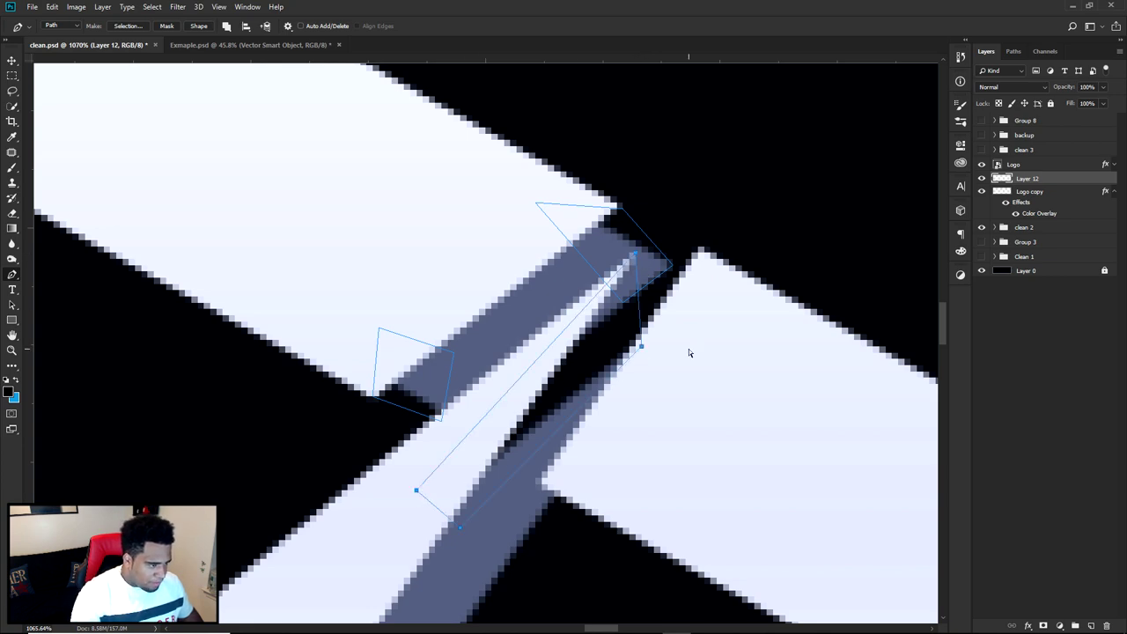
{"action": "scroll", "coordinate": [688, 349], "scroll_direction": "down", "scroll_amount": 5}
{"action": "left_click_drag", "start_coordinate": [732, 365], "coordinate": [688, 269]}
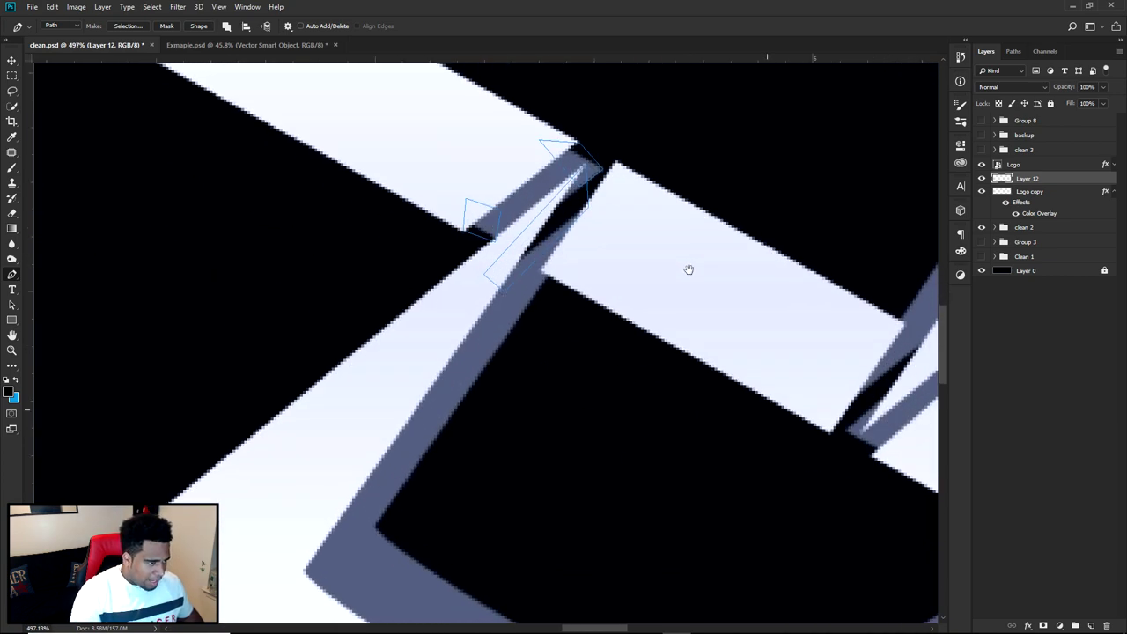
Outline the remaining black gap beside the central bar's upper-left corner with a closed Pen path
{"action": "scroll", "coordinate": [725, 397], "scroll_direction": "up", "scroll_amount": 2}
{"action": "scroll", "coordinate": [649, 290], "scroll_direction": "up", "scroll_amount": 3}
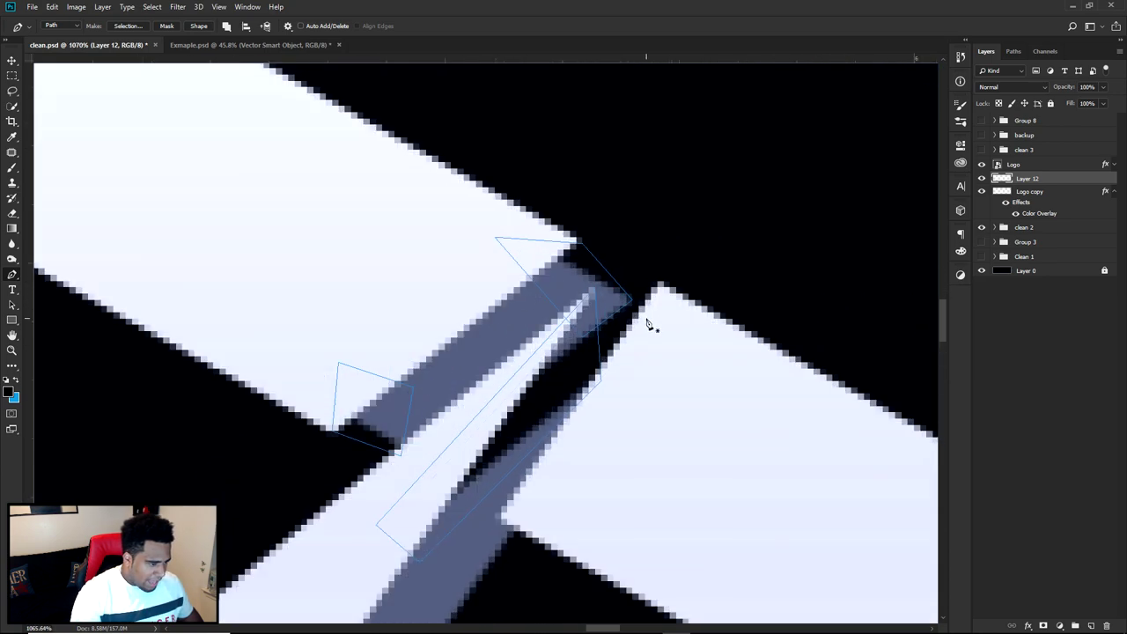
{"action": "left_click", "coordinate": [658, 283]}
{"action": "left_click", "coordinate": [588, 333]}
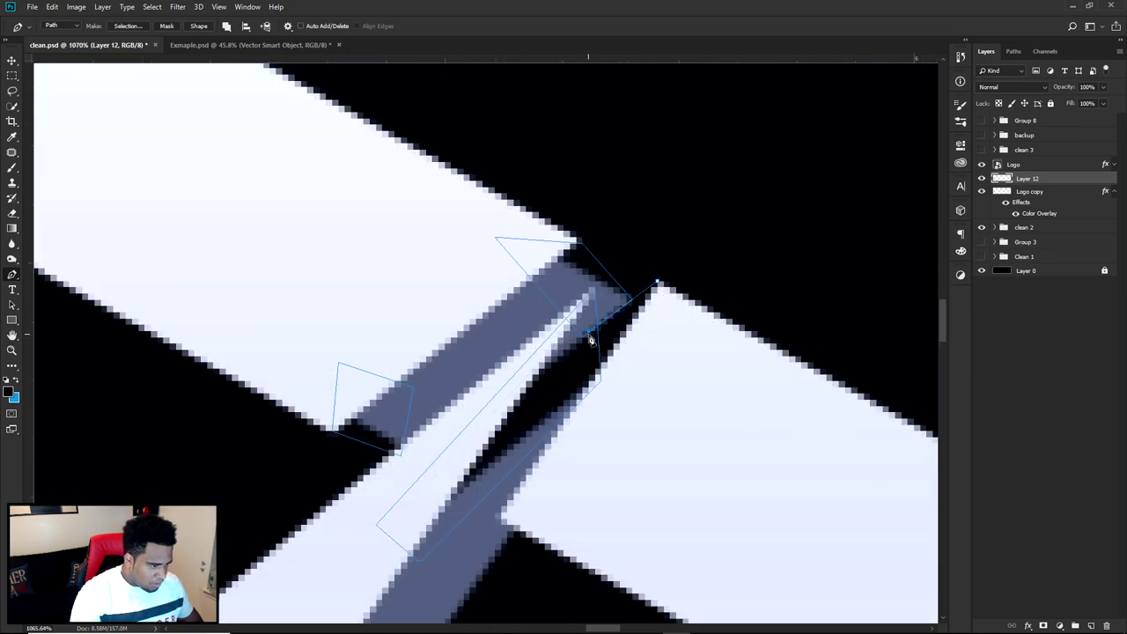
{"action": "left_click", "coordinate": [620, 411]}
{"action": "left_click", "coordinate": [682, 401]}
{"action": "left_click", "coordinate": [658, 283]}
{"action": "scroll", "coordinate": [725, 357], "scroll_direction": "down", "scroll_amount": 5}
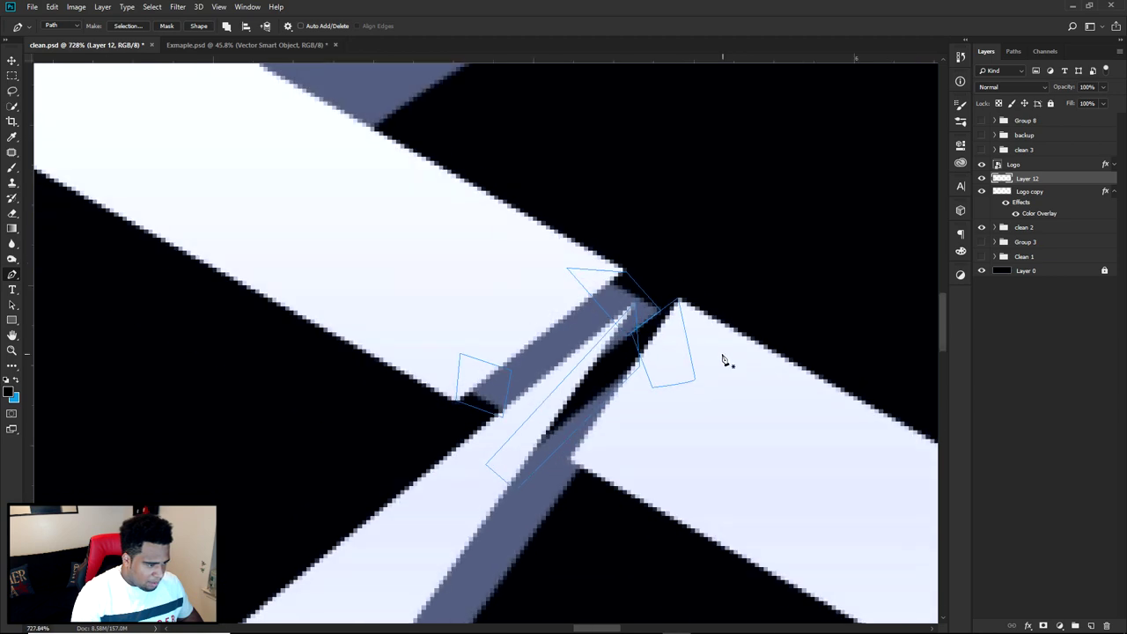
Outline the long black gap beside the central bar's lower-right corner with a closed Pen path reaching over the neighbouring white shapes
{"action": "scroll", "coordinate": [647, 419], "scroll_direction": "up", "scroll_amount": 4}
{"action": "left_click", "coordinate": [648, 416]}
{"action": "left_click", "coordinate": [565, 423]}
{"action": "left_click", "coordinate": [765, 183]}
{"action": "left_click", "coordinate": [834, 177]}
{"action": "left_click", "coordinate": [827, 231]}
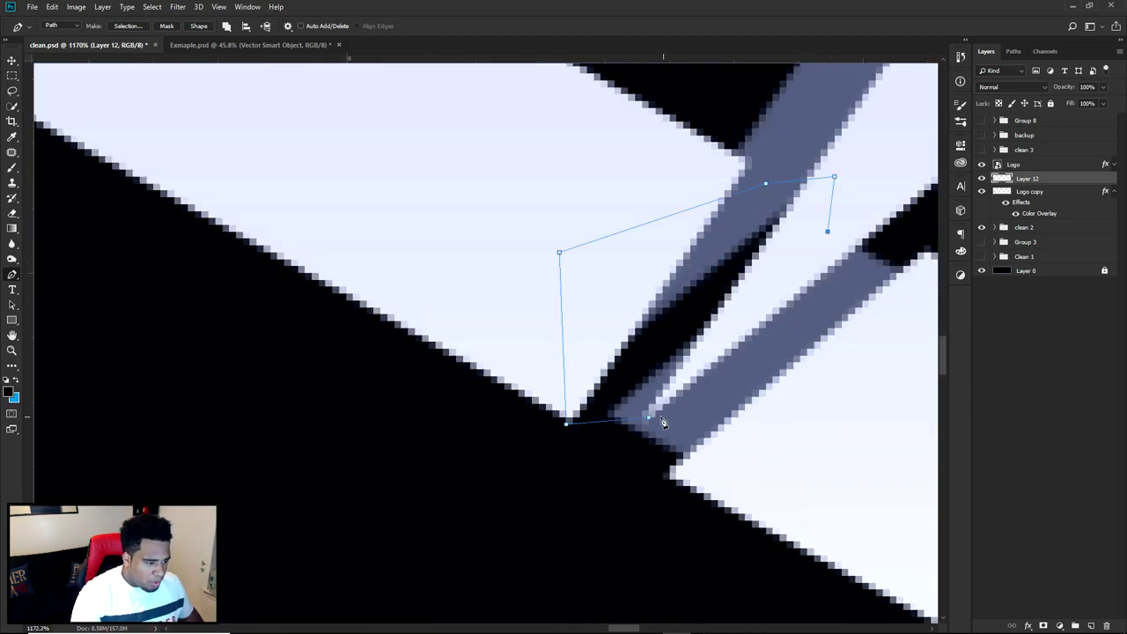
{"action": "left_click", "coordinate": [648, 415]}
Outline the black notch at the lower end of the right slit with a closed four-point Pen path
{"action": "left_click", "coordinate": [614, 411]}
{"action": "left_click", "coordinate": [670, 472]}
{"action": "left_click", "coordinate": [766, 417]}
{"action": "left_click", "coordinate": [696, 348]}
{"action": "left_click", "coordinate": [615, 411]}
Fill all the drawn gap paths on Layer 12 with the slate blue sampled from the inner edge, and delete the paths
{"action": "scroll", "coordinate": [621, 407], "scroll_direction": "down", "scroll_amount": 7}
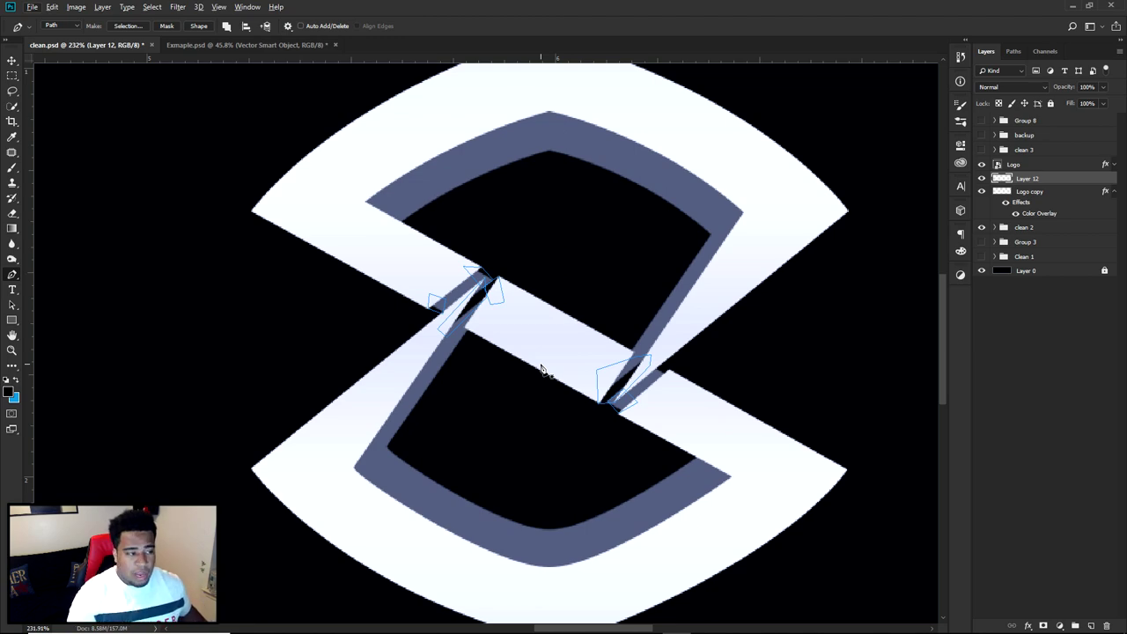
{"action": "scroll", "coordinate": [737, 329], "scroll_direction": "right", "scroll_amount": 5}
{"action": "scroll", "coordinate": [737, 329], "scroll_direction": "down", "scroll_amount": 1}
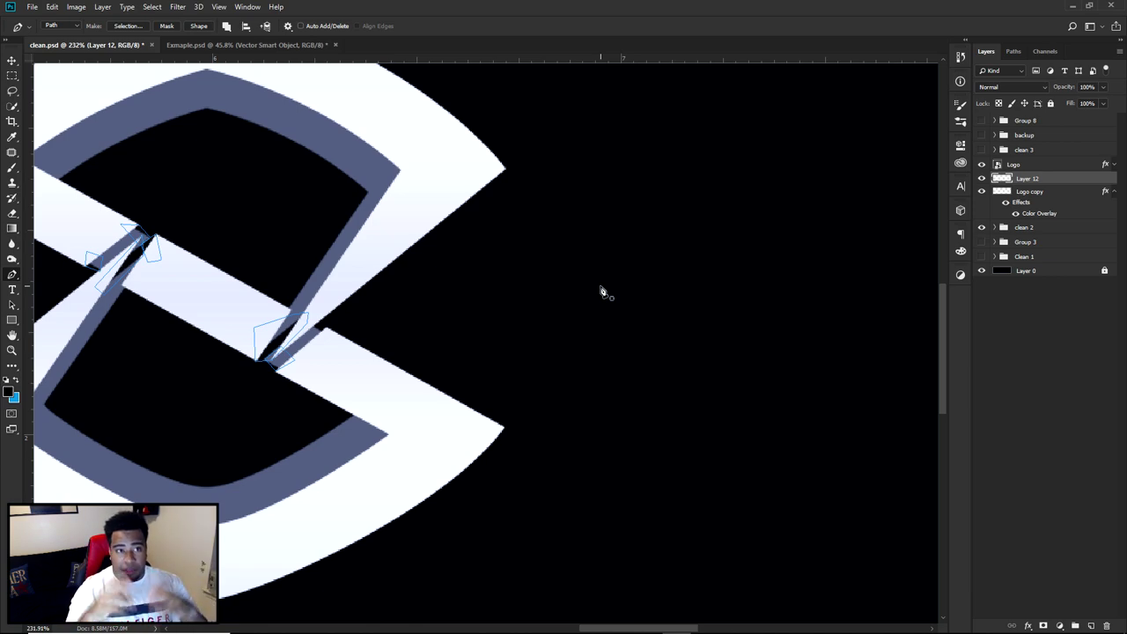
{"action": "key", "text": "v"}
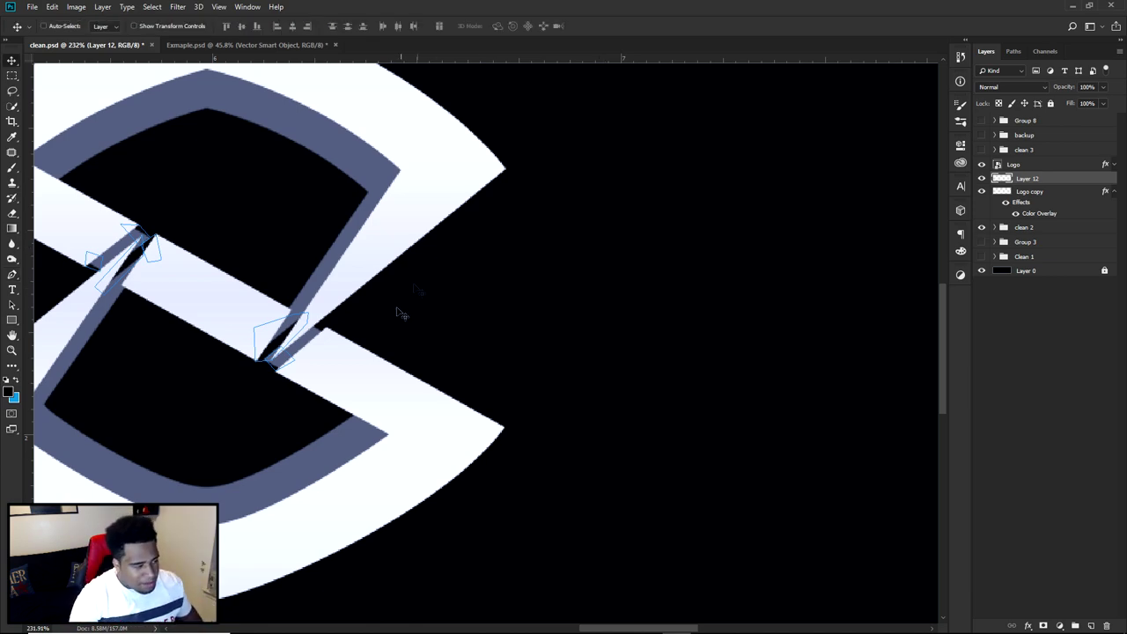
{"action": "scroll", "coordinate": [392, 325], "scroll_direction": "down", "scroll_amount": 5}
{"action": "scroll", "coordinate": [247, 332], "scroll_direction": "up", "scroll_amount": 7}
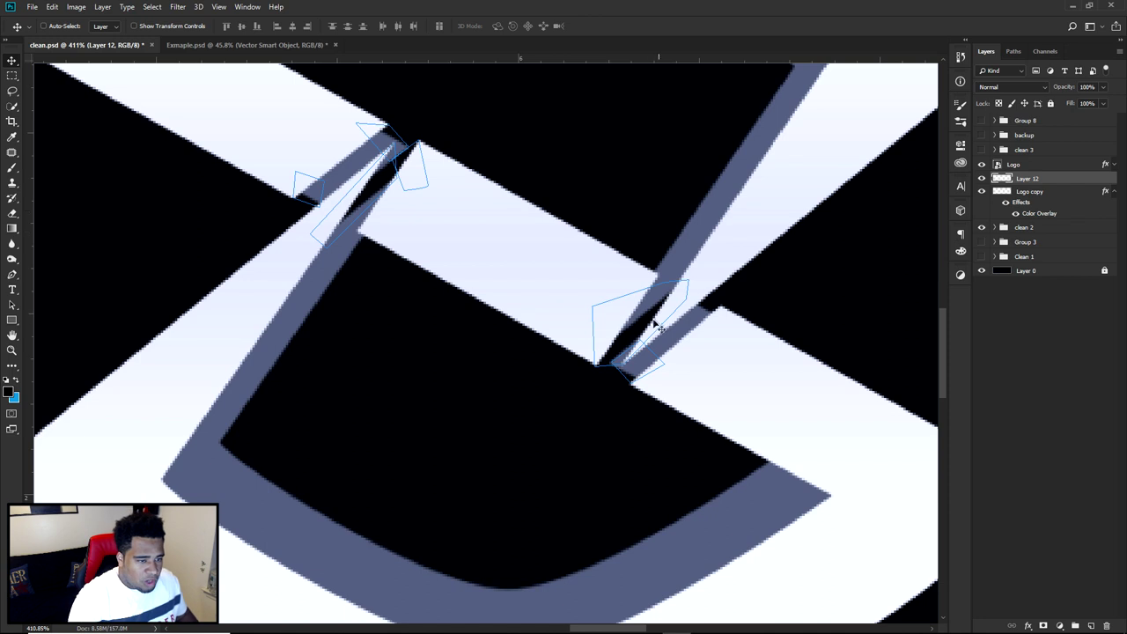
{"action": "key", "text": "p"}
{"action": "right_click", "coordinate": [770, 262]}
{"action": "left_click", "coordinate": [797, 332]}
{"action": "left_click", "coordinate": [661, 362]}
{"action": "left_click", "coordinate": [640, 395]}
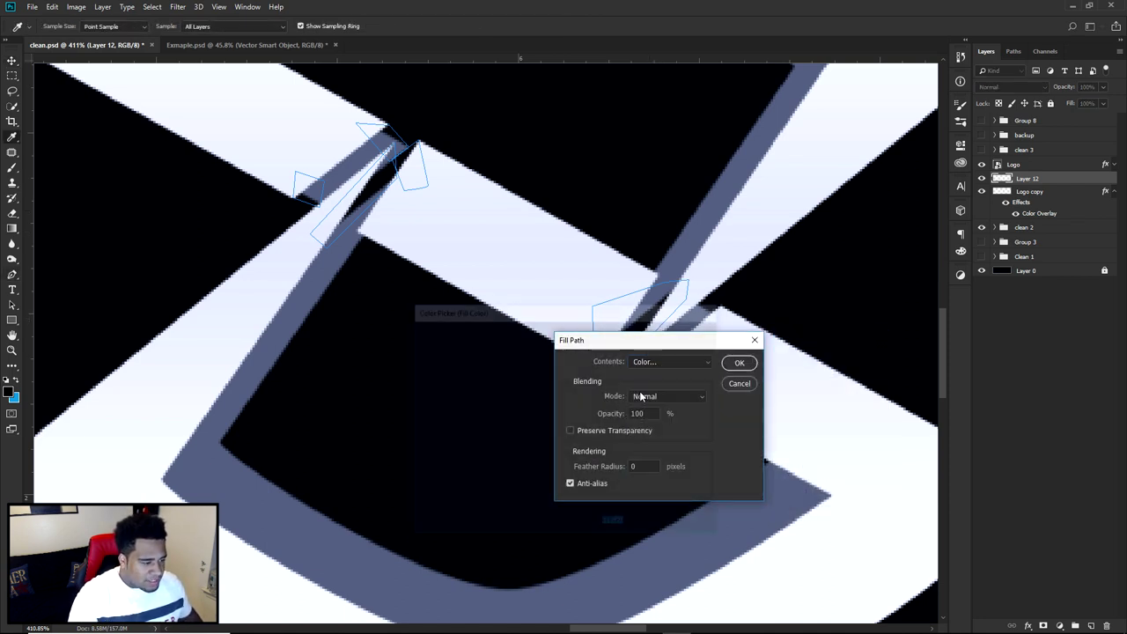
{"action": "left_click", "coordinate": [709, 227]}
{"action": "left_click", "coordinate": [677, 329]}
{"action": "left_click", "coordinate": [733, 363]}
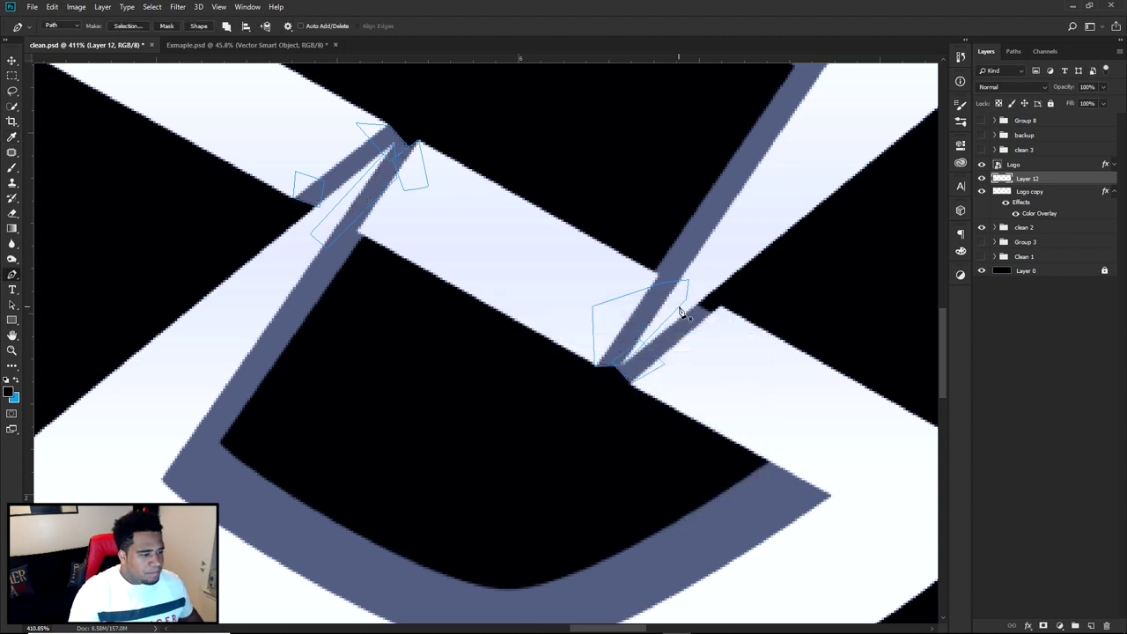
{"action": "right_click", "coordinate": [726, 299]}
{"action": "left_click", "coordinate": [749, 315]}
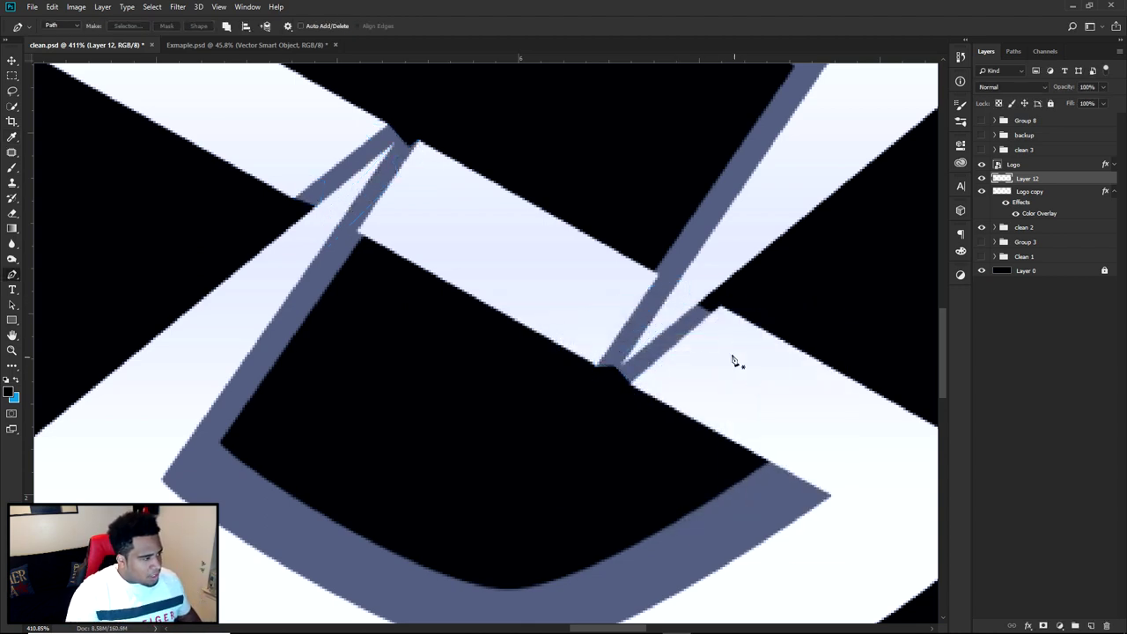
Outline the remaining black gap at the right slit's upper end with a closed four-point Pen path and fill it with slate blue
{"action": "scroll", "coordinate": [742, 370], "scroll_direction": "down", "scroll_amount": 5}
{"action": "scroll", "coordinate": [699, 344], "scroll_direction": "up", "scroll_amount": 2}
{"action": "scroll", "coordinate": [647, 319], "scroll_direction": "up", "scroll_amount": 4}
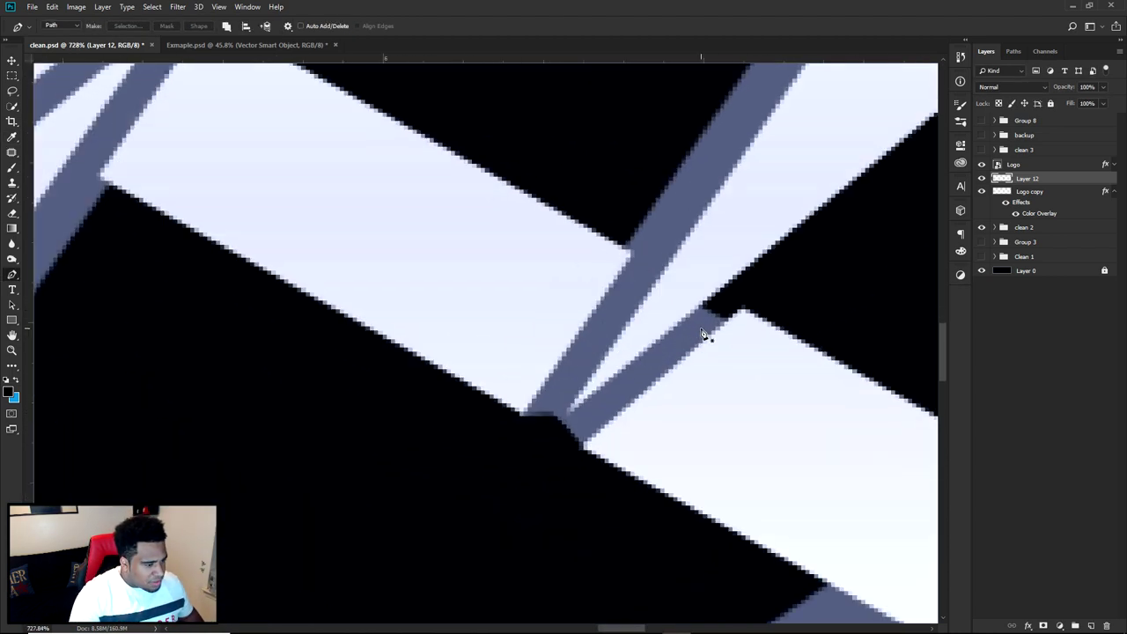
{"action": "left_click", "coordinate": [760, 304]}
{"action": "left_click", "coordinate": [693, 299]}
{"action": "left_click", "coordinate": [709, 348]}
{"action": "left_click", "coordinate": [783, 353]}
{"action": "left_click", "coordinate": [761, 305]}
{"action": "right_click", "coordinate": [783, 277]}
{"action": "left_click", "coordinate": [806, 349]}
{"action": "key", "text": "Return"}
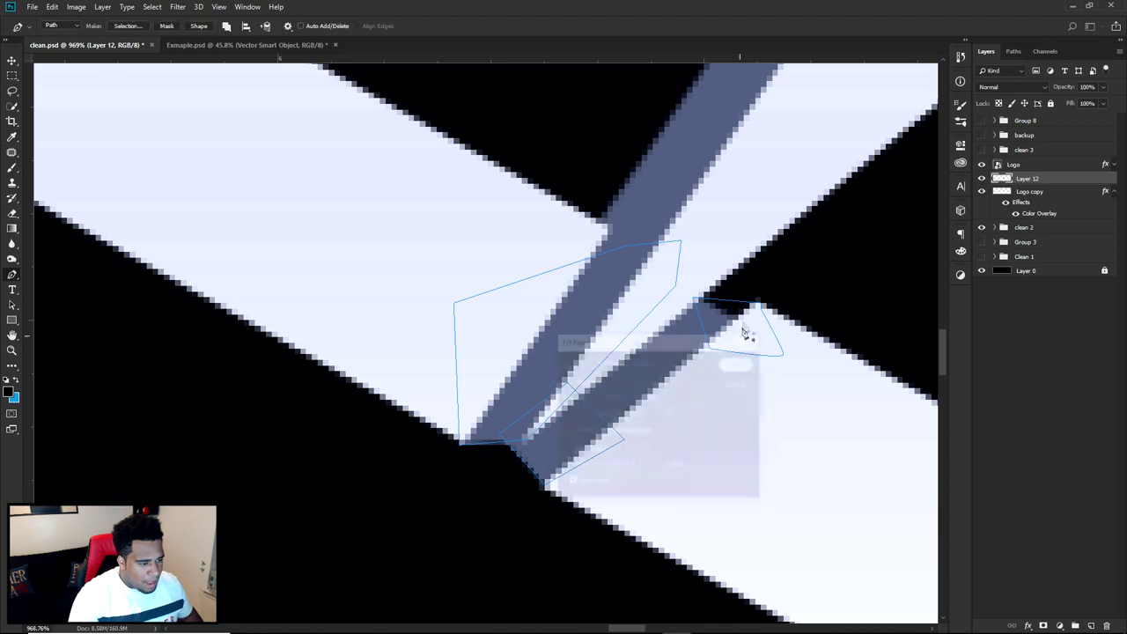
Merge Layer 12 with the Logo copy layer
{"action": "scroll", "coordinate": [773, 315], "scroll_direction": "down", "scroll_amount": 4}
{"action": "scroll", "coordinate": [775, 317], "scroll_direction": "down", "scroll_amount": 2}
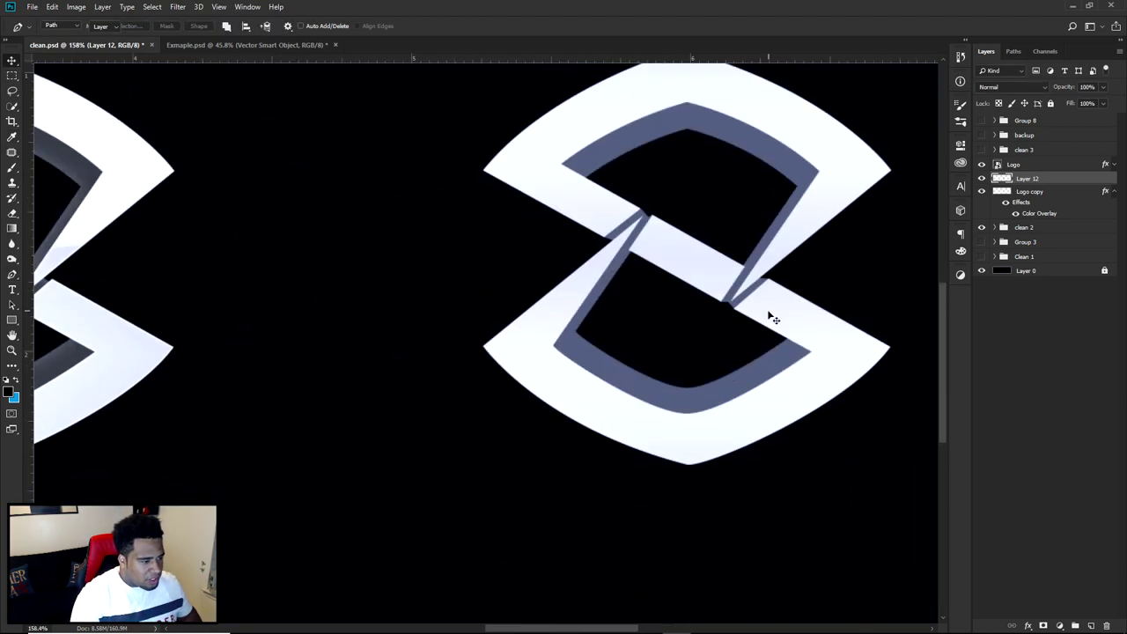
{"action": "key", "text": "v"}
{"action": "scroll", "coordinate": [764, 315], "scroll_direction": "down", "scroll_amount": 3}
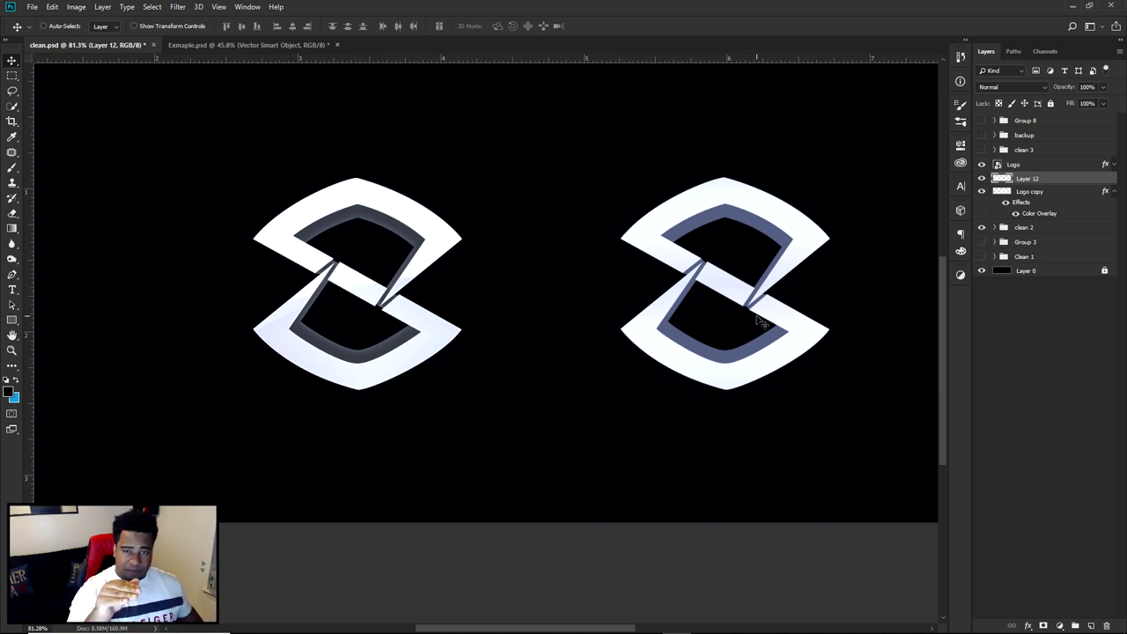
{"action": "scroll", "coordinate": [736, 240], "scroll_direction": "up", "scroll_amount": 2}
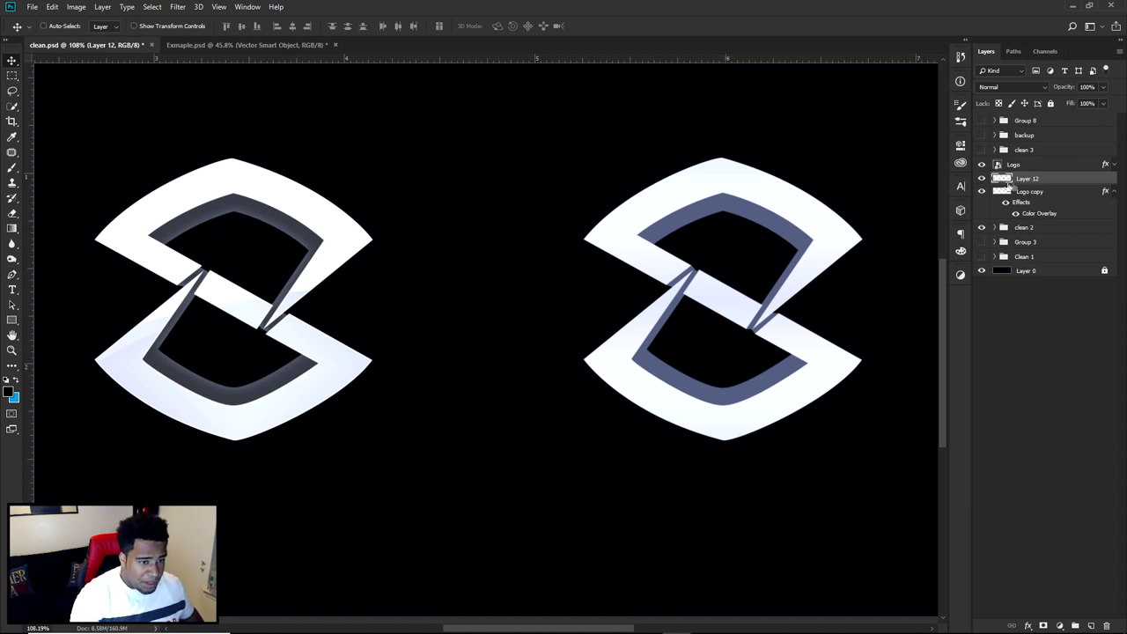
{"action": "left_click", "coordinate": [1042, 192], "text": "ctrl"}
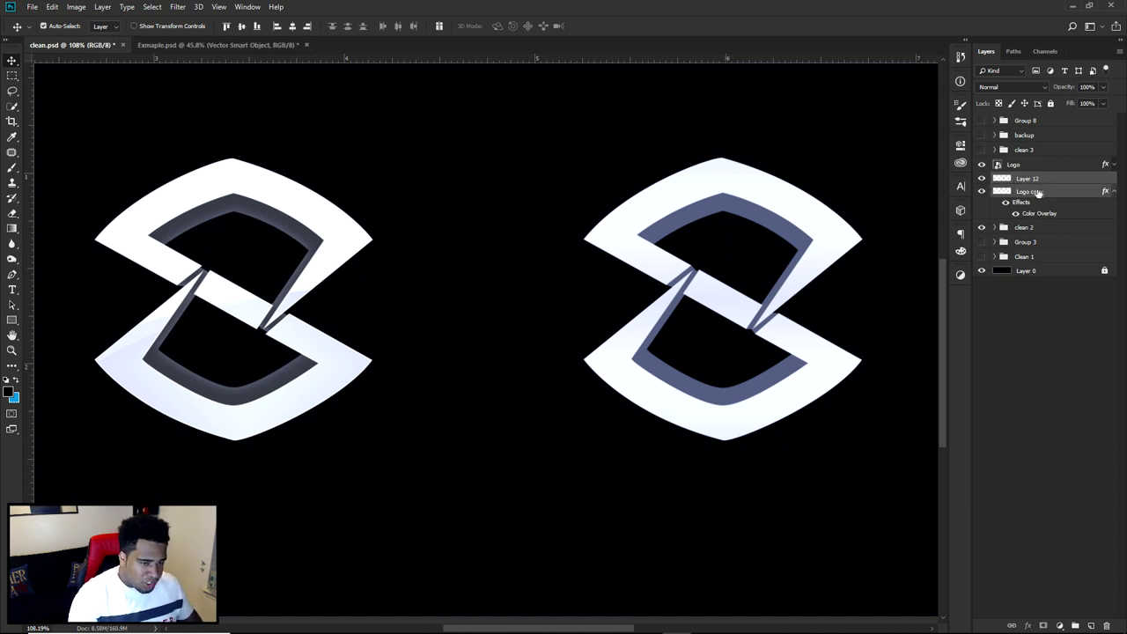
{"action": "key", "text": "ctrl+e"}
{"action": "mouse_move", "coordinate": [766, 257]}
{"action": "left_mouse_down"}
{"action": "mouse_move", "coordinate": [667, 256]}
{"action": "mouse_move", "coordinate": [766, 256]}
{"action": "left_mouse_up"}
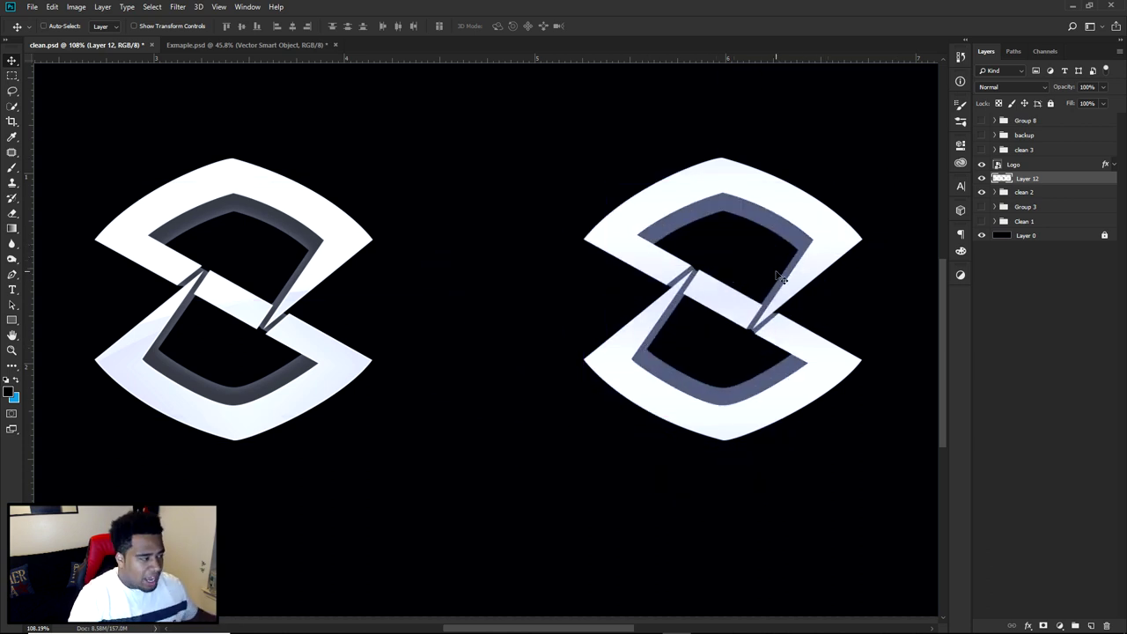
Add a black Multiply Inner Shadow to the merged Layer 12 with 60% opacity and a 40 px size
{"action": "double_click", "coordinate": [1062, 181]}
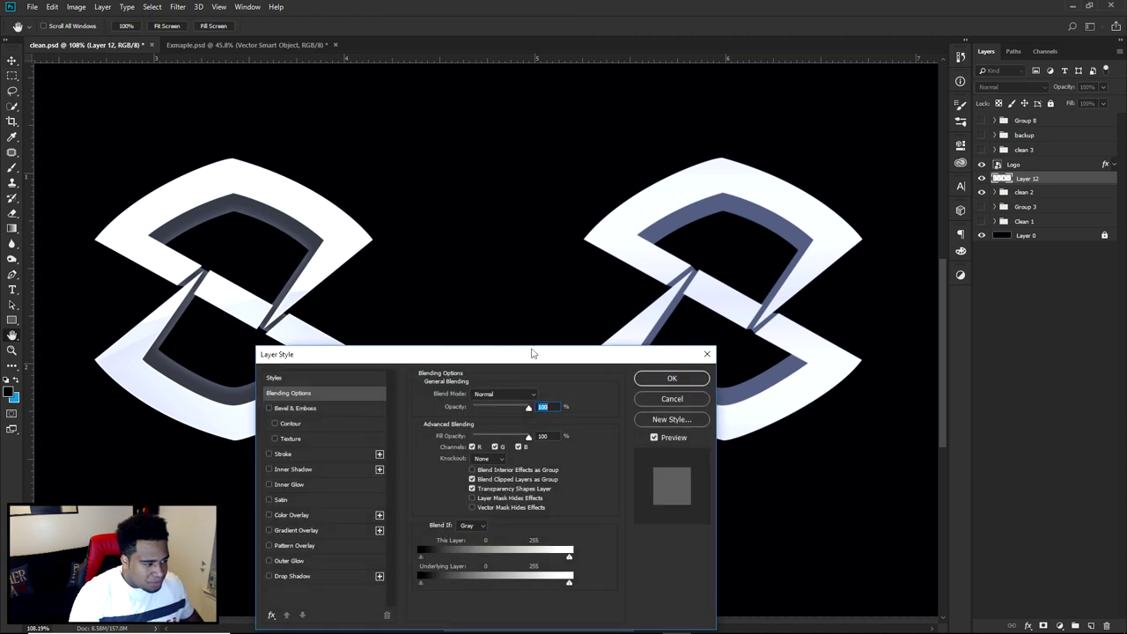
{"action": "left_click_drag", "start_coordinate": [528, 349], "coordinate": [585, 329]}
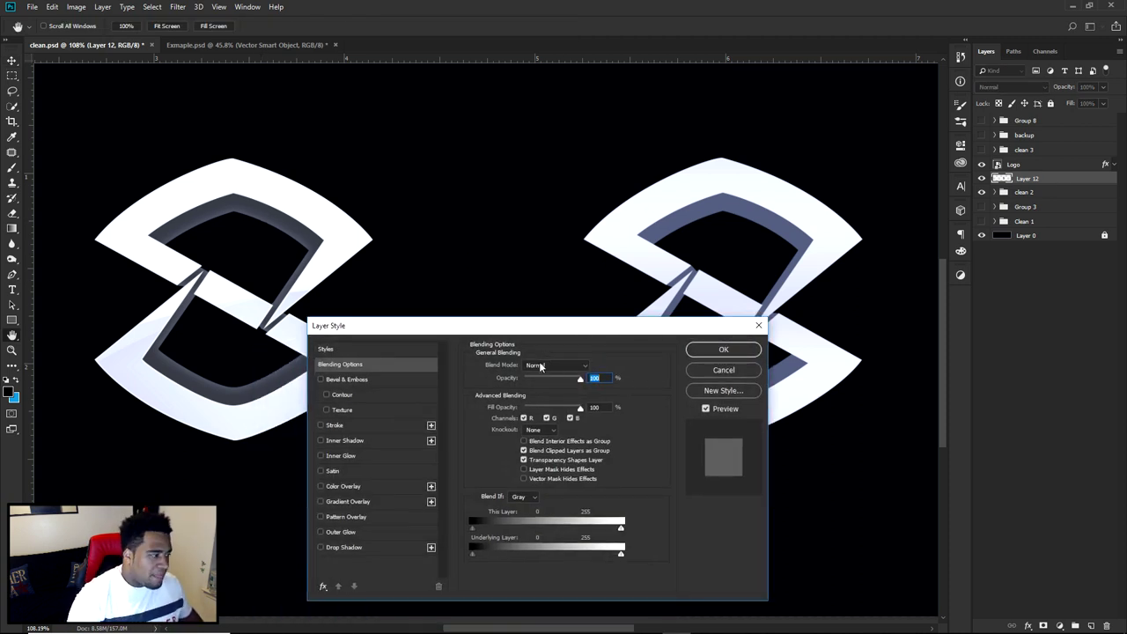
{"action": "left_click_drag", "start_coordinate": [405, 334], "coordinate": [453, 333]}
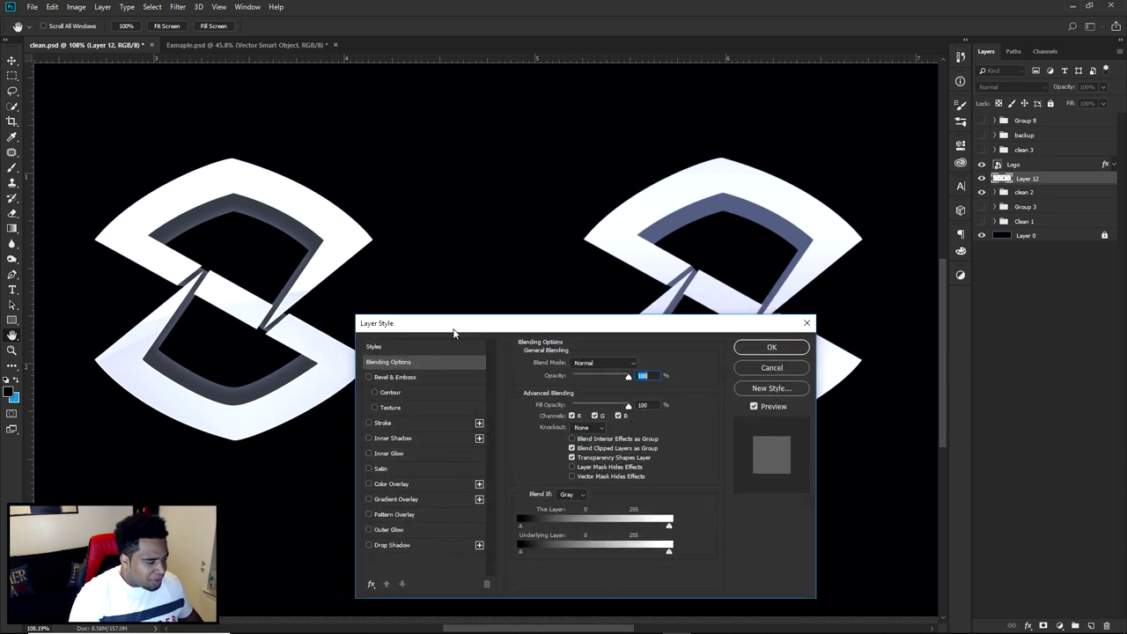
{"action": "left_click", "coordinate": [393, 438]}
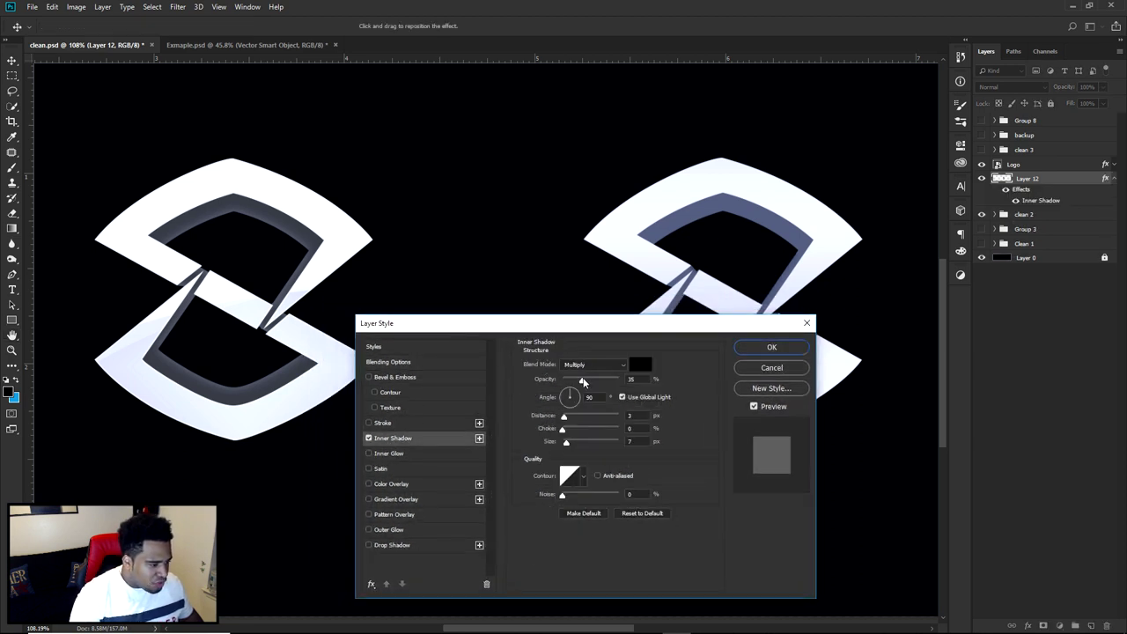
{"action": "left_click_drag", "start_coordinate": [607, 379], "coordinate": [596, 380]}
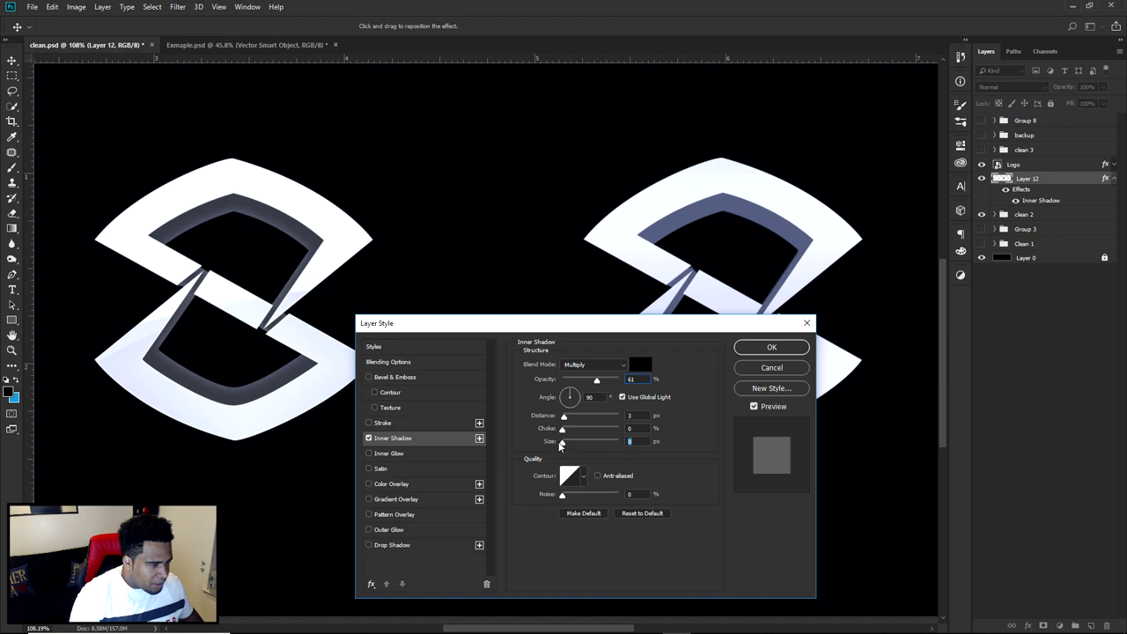
{"action": "left_click_drag", "start_coordinate": [566, 443], "coordinate": [578, 444]}
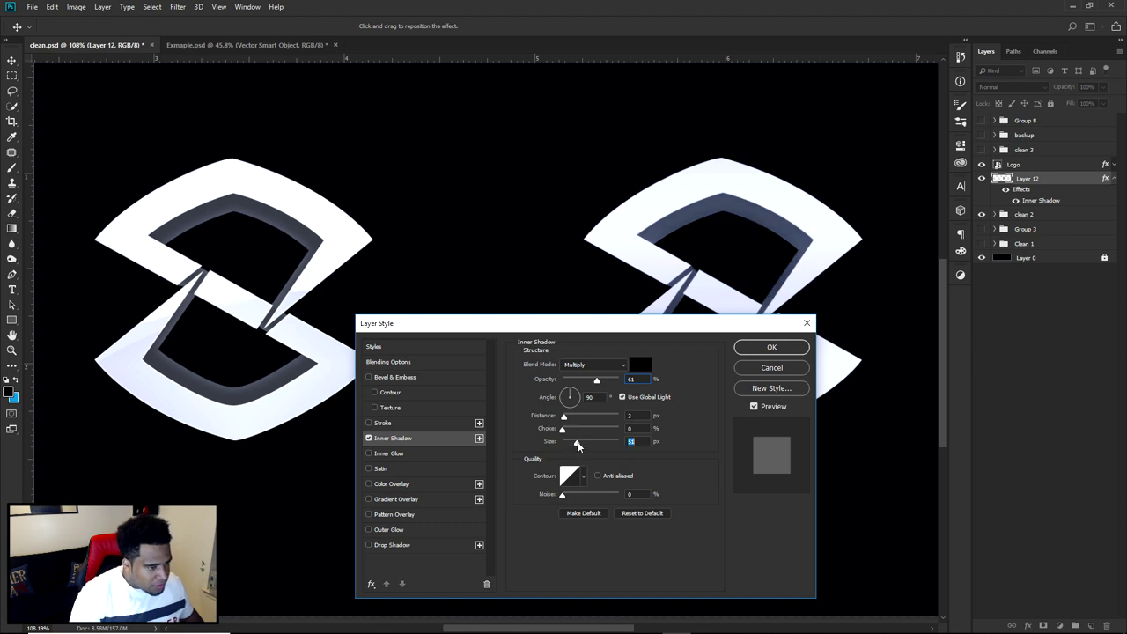
{"action": "left_click_drag", "start_coordinate": [579, 446], "coordinate": [575, 446]}
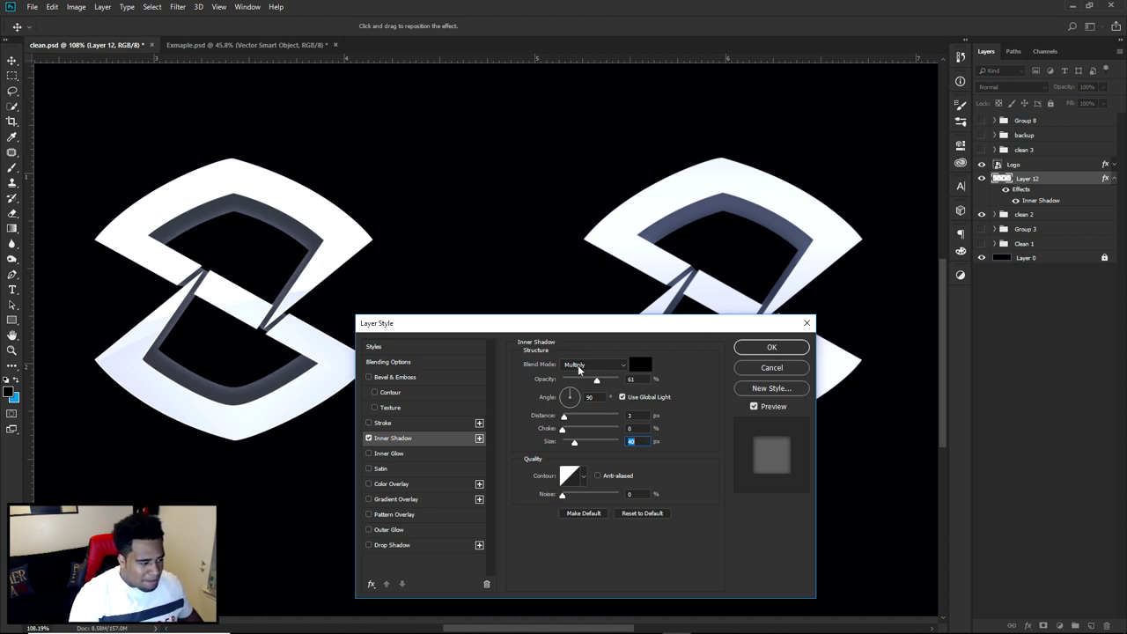
{"action": "double_click", "coordinate": [631, 379]}
{"action": "type", "text": "60"}
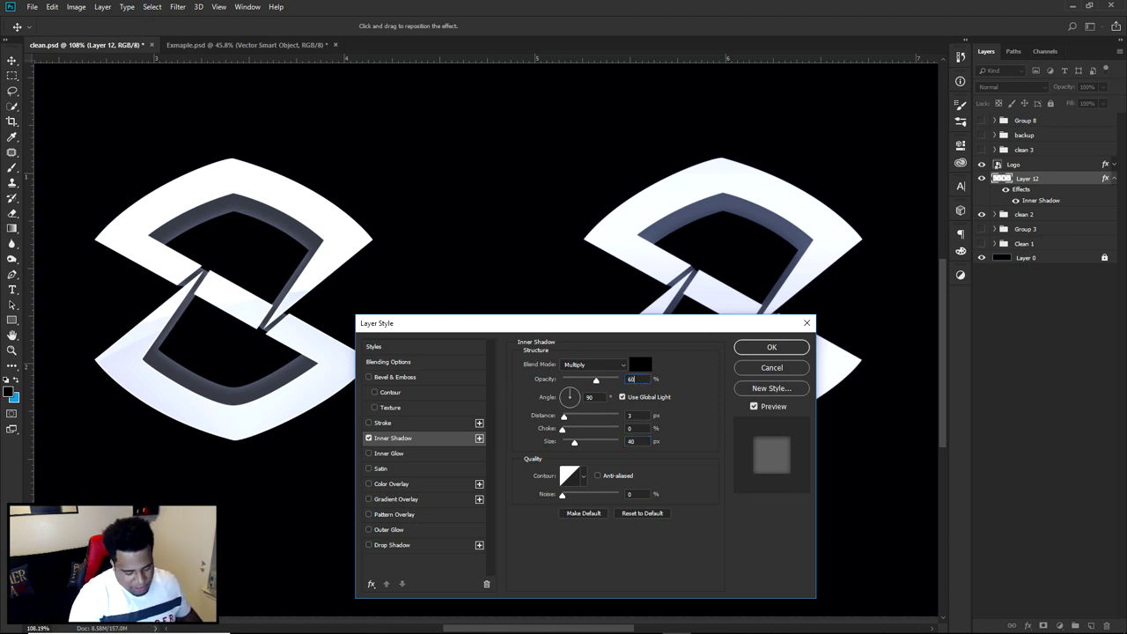
Review the Inner Shadow's distance, size and contour curve, keeping the Linear contour
{"action": "double_click", "coordinate": [644, 418]}
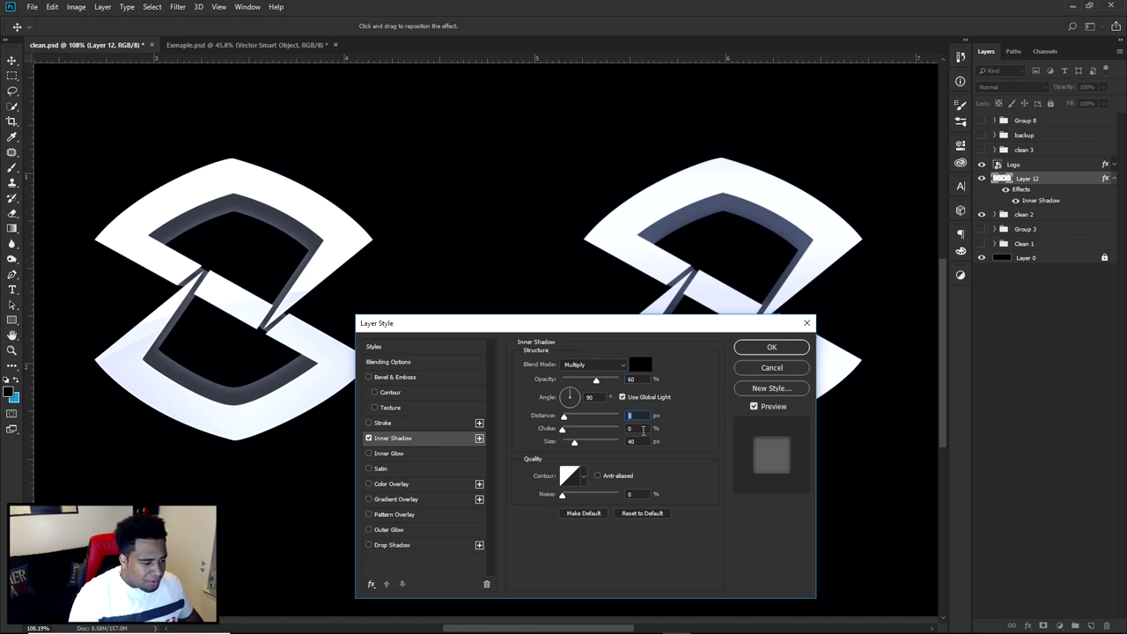
{"action": "double_click", "coordinate": [647, 441]}
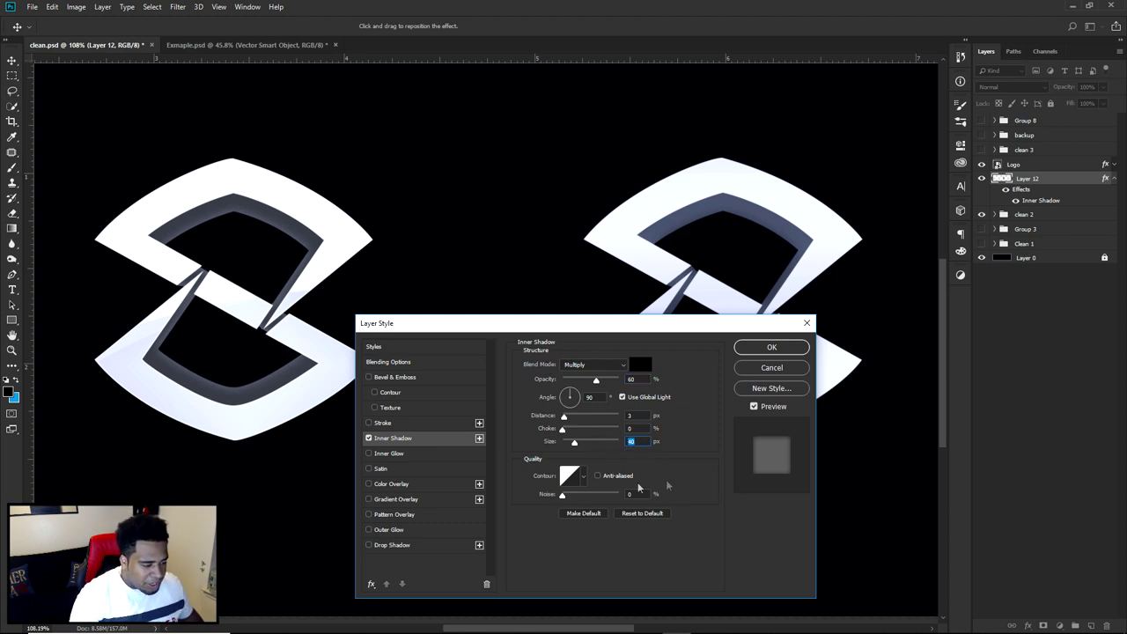
{"action": "left_click", "coordinate": [568, 477]}
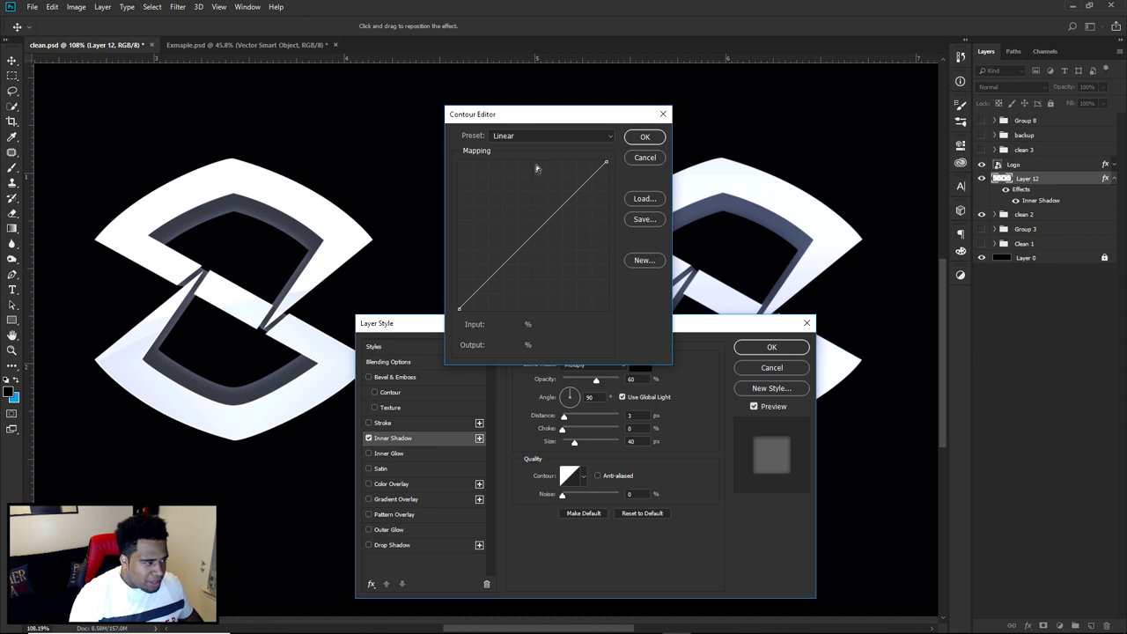
{"action": "left_click", "coordinate": [645, 137]}
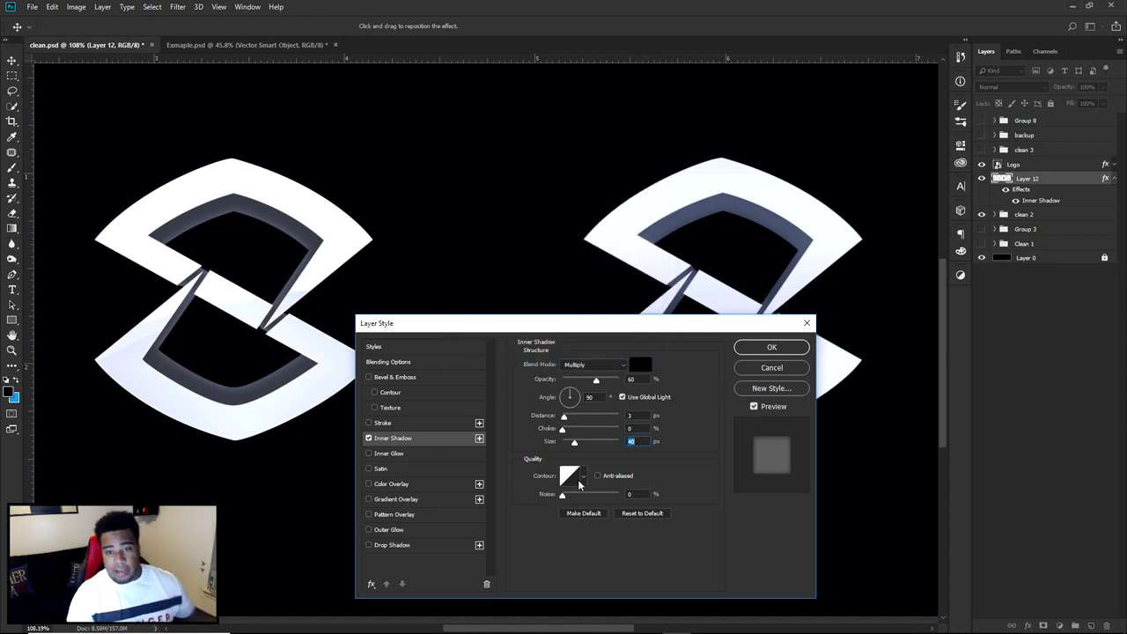
Move the layer style settings off the logo and compare its inner edge with the Inner Shadow off and on
{"action": "left_click_drag", "start_coordinate": [684, 324], "coordinate": [423, 253]}
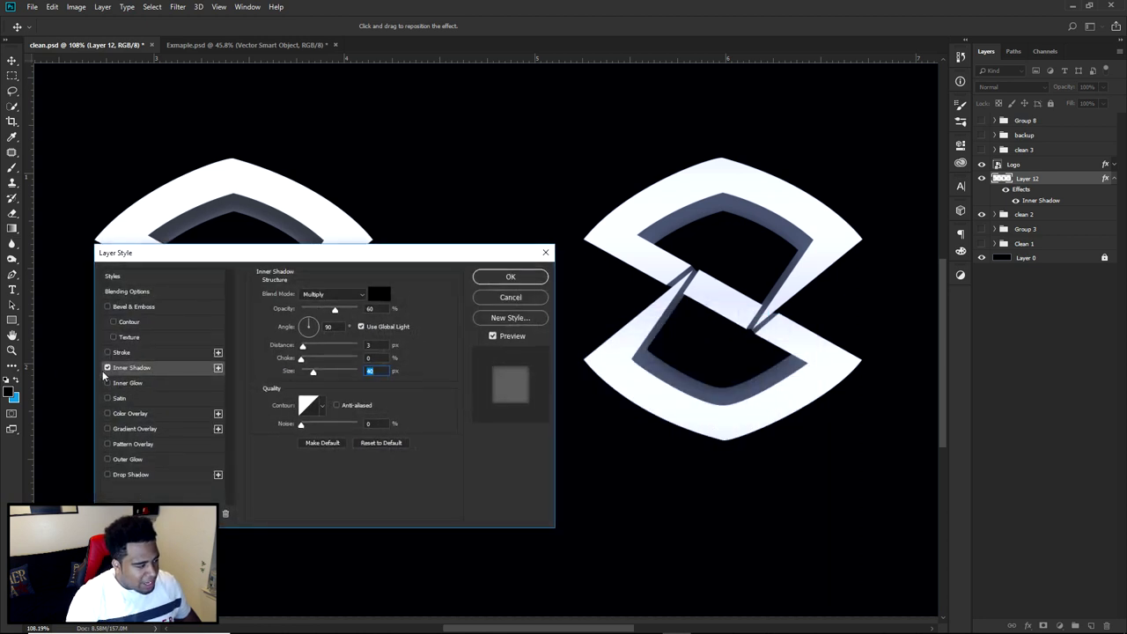
{"action": "left_click", "coordinate": [107, 368]}
{"action": "left_click", "coordinate": [107, 368]}
{"action": "left_click", "coordinate": [107, 368]}
{"action": "left_click", "coordinate": [108, 368]}
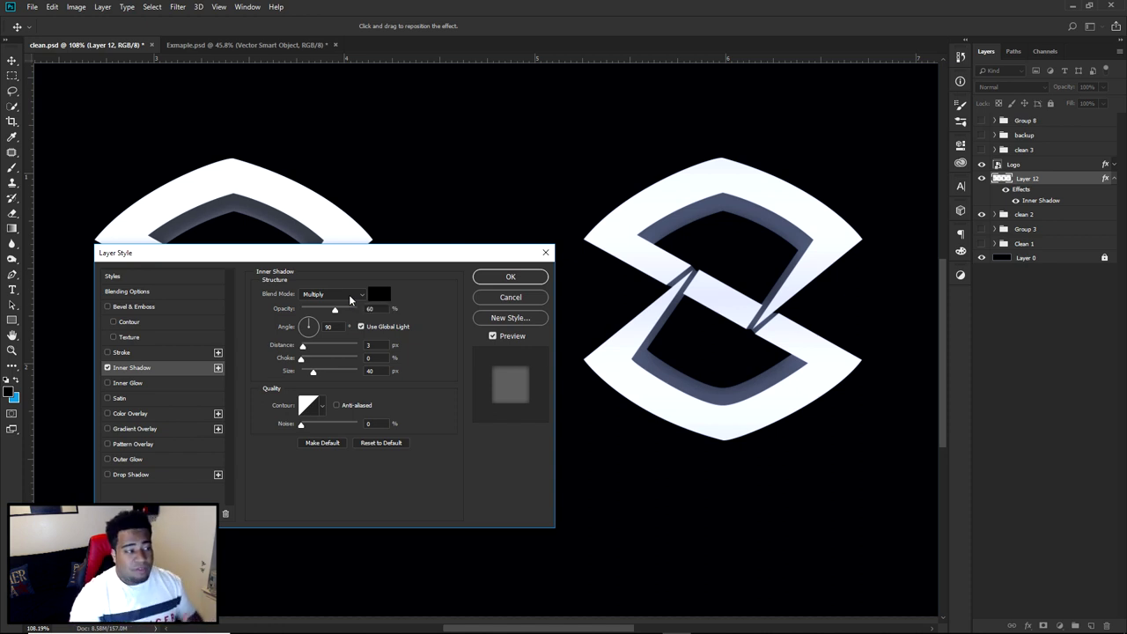
Set the Inner Shadow's opacity to 40% and compare the inner edge with the effect off and on, leaving it enabled
{"action": "left_click", "coordinate": [384, 309]}
{"action": "scroll", "coordinate": [391, 310], "scroll_direction": "down", "scroll_amount": 13}
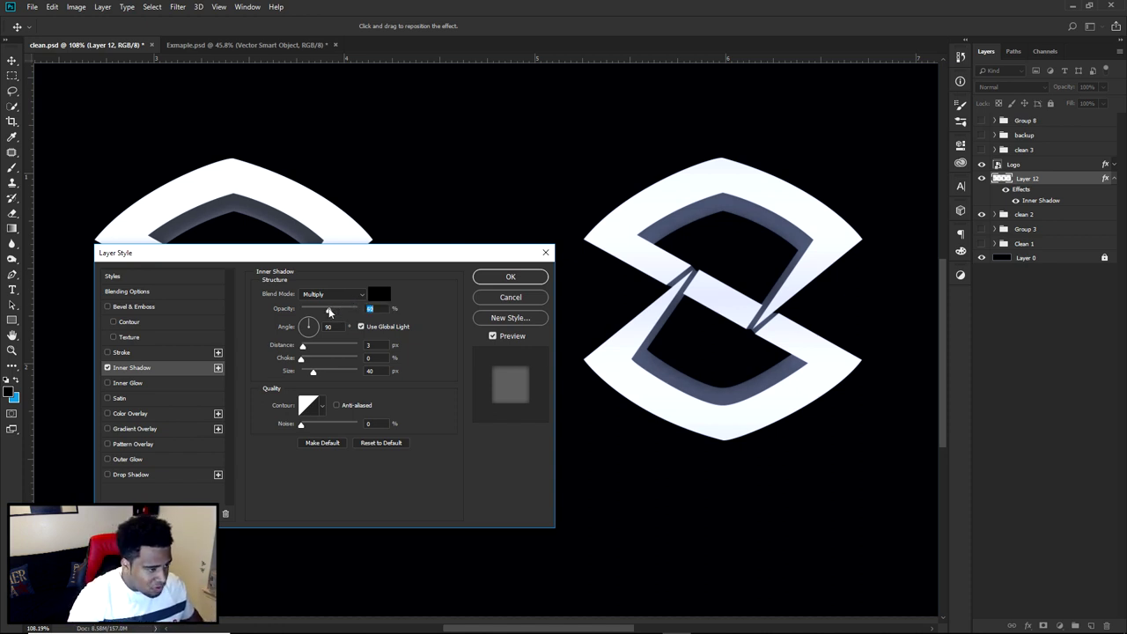
{"action": "type", "text": "40"}
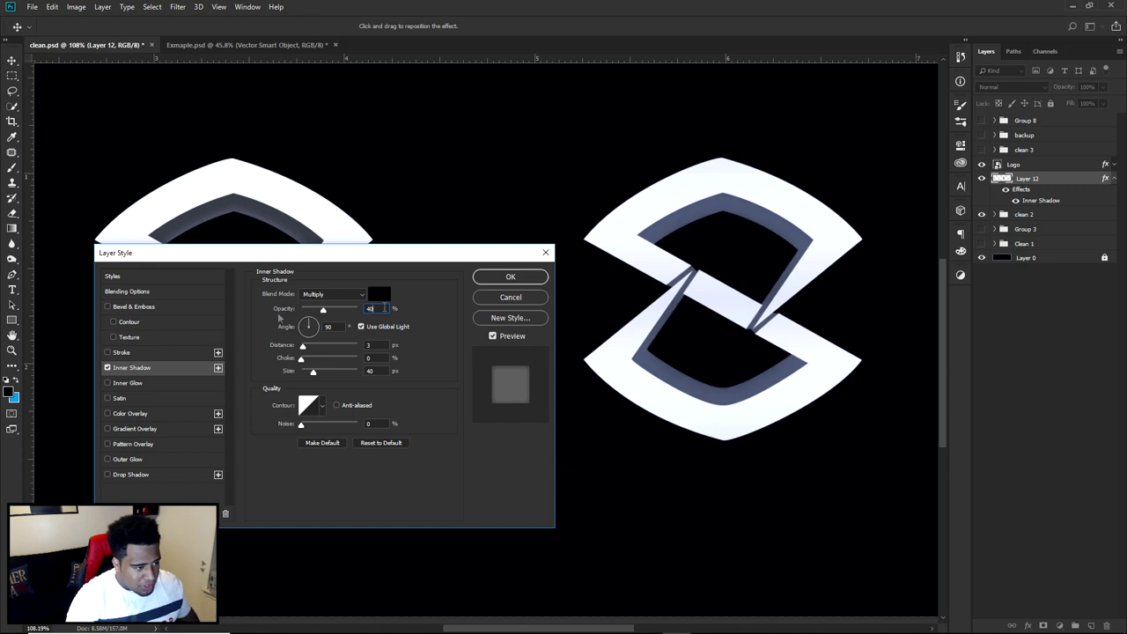
{"action": "left_click", "coordinate": [106, 368]}
{"action": "left_click", "coordinate": [107, 368]}
{"action": "left_click", "coordinate": [106, 368]}
{"action": "left_click", "coordinate": [107, 368]}
{"action": "left_click", "coordinate": [106, 368]}
Add an Inner Glow to Layer 12 with Linear Dodge (Add) blending and 30% opacity
{"action": "left_click_drag", "start_coordinate": [242, 255], "coordinate": [286, 218]}
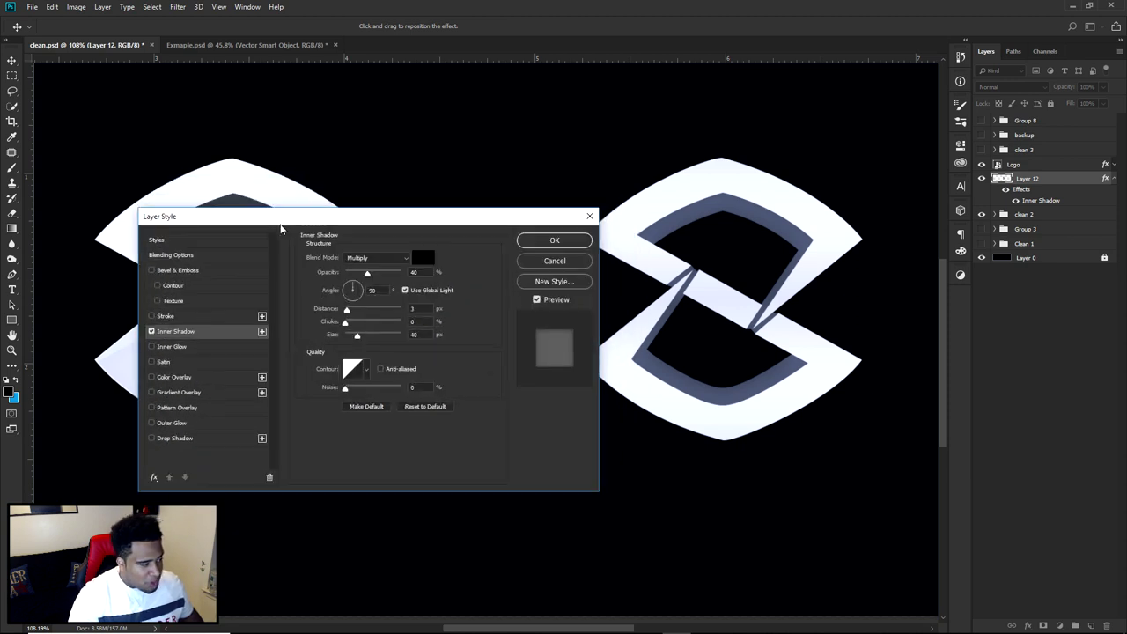
{"action": "left_click", "coordinate": [173, 347]}
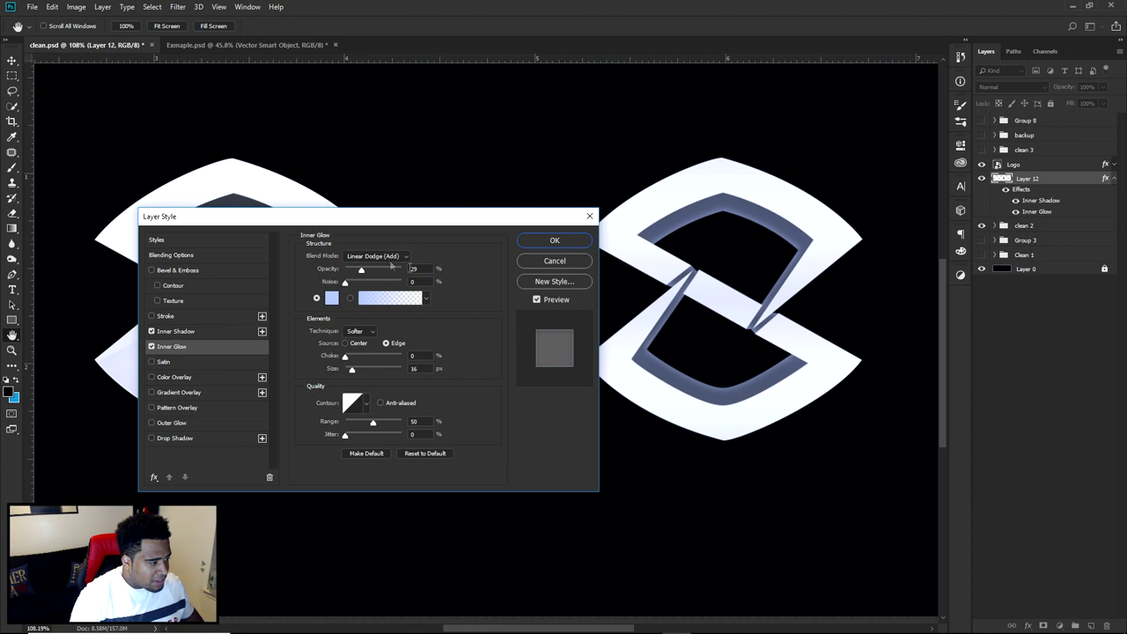
{"action": "left_click", "coordinate": [359, 269]}
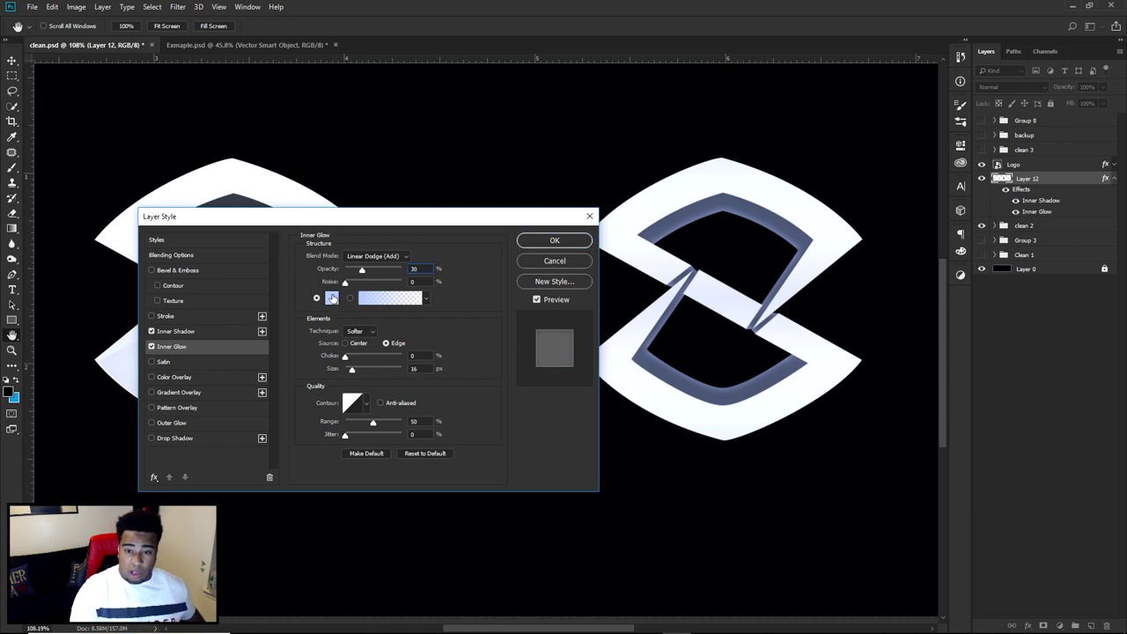
Set the Inner Glow's colour to pale blue c8d6f8 and its size to 15 px, and apply the layer style
{"action": "left_click", "coordinate": [332, 298]}
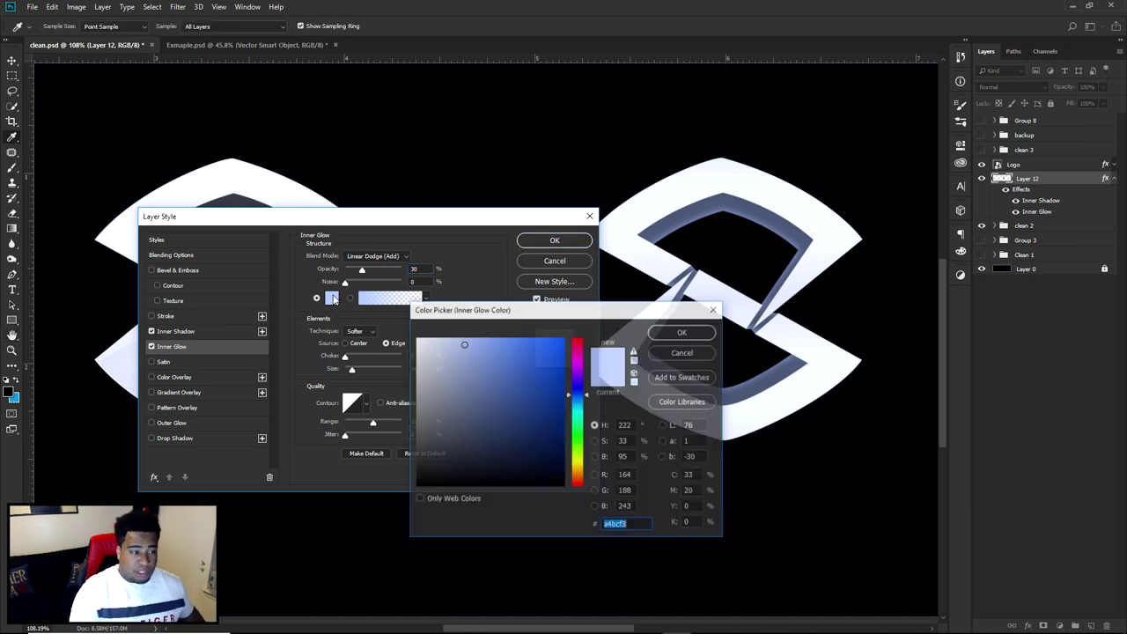
{"action": "left_click", "coordinate": [735, 197]}
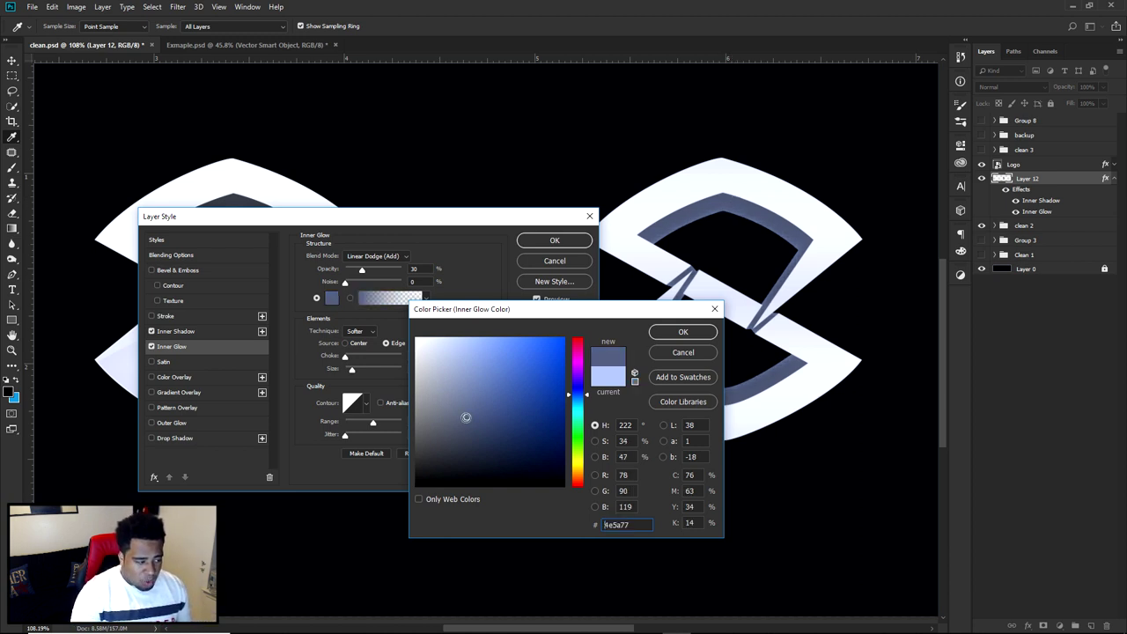
{"action": "left_click_drag", "start_coordinate": [465, 417], "coordinate": [442, 342]}
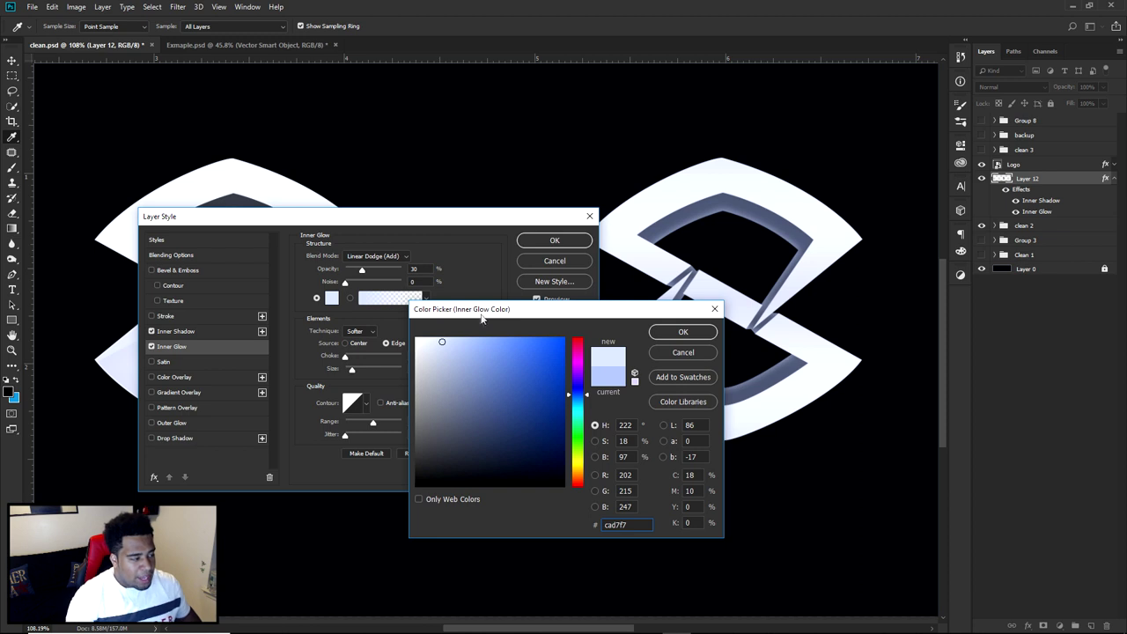
{"action": "left_click_drag", "start_coordinate": [578, 368], "coordinate": [578, 351]}
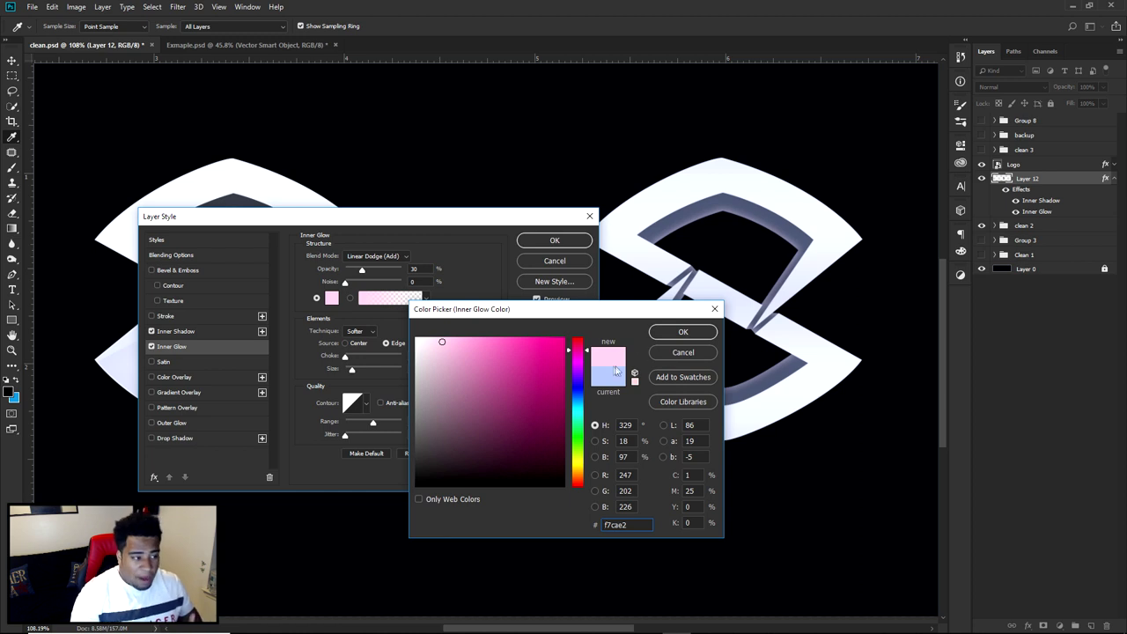
{"action": "left_click", "coordinate": [691, 216]}
{"action": "left_click", "coordinate": [444, 341]}
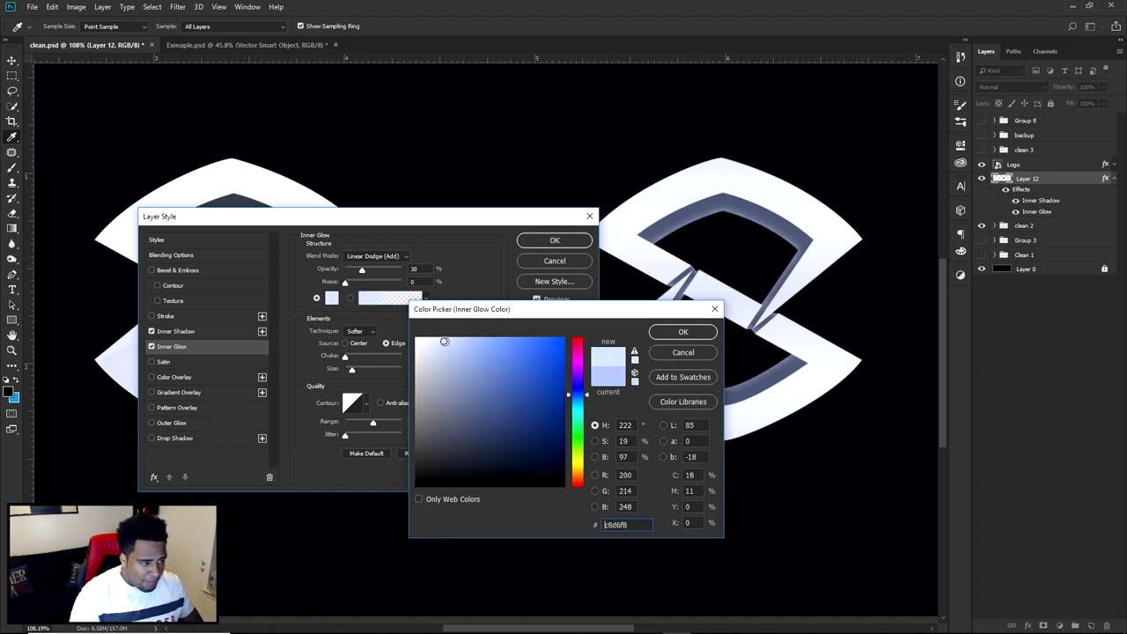
{"action": "left_click", "coordinate": [690, 336]}
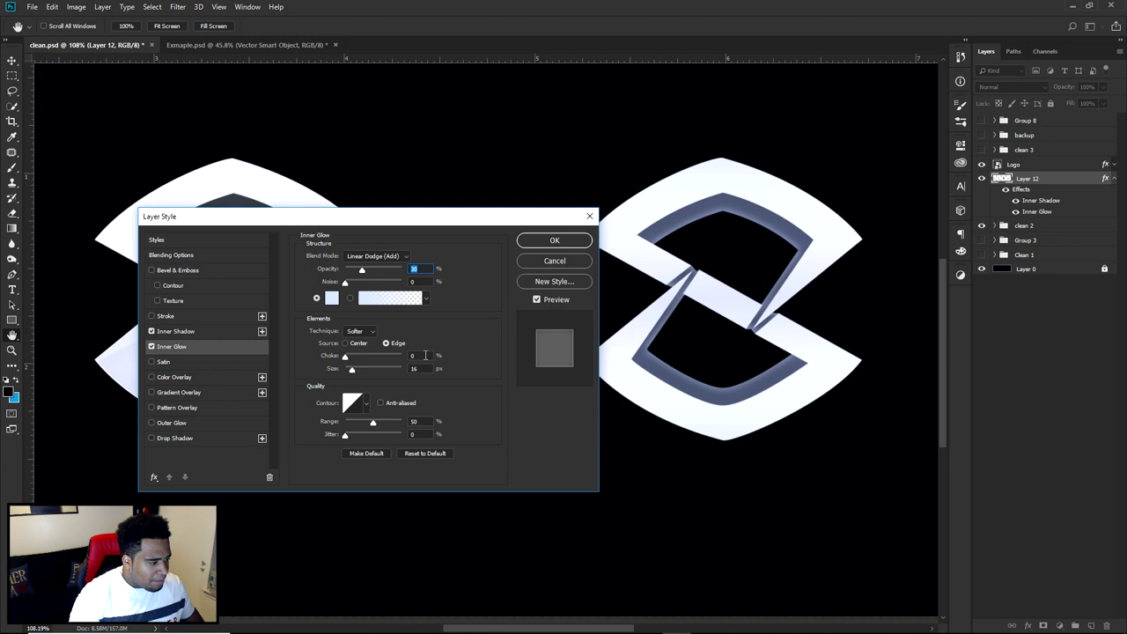
{"action": "type", "text": "15"}
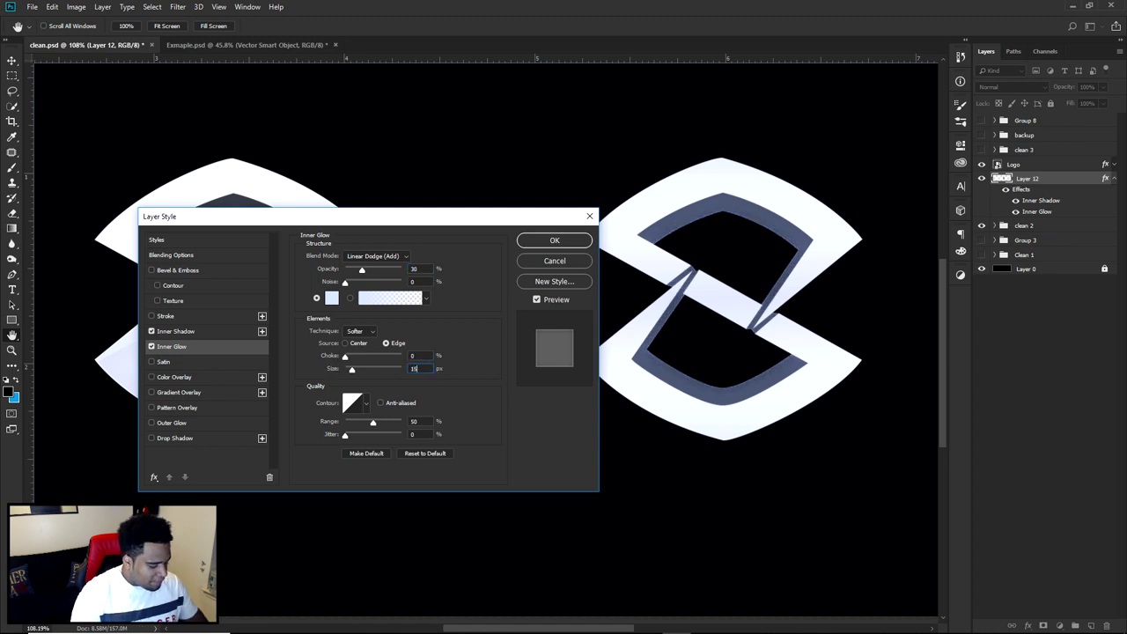
{"action": "left_click", "coordinate": [555, 240]}
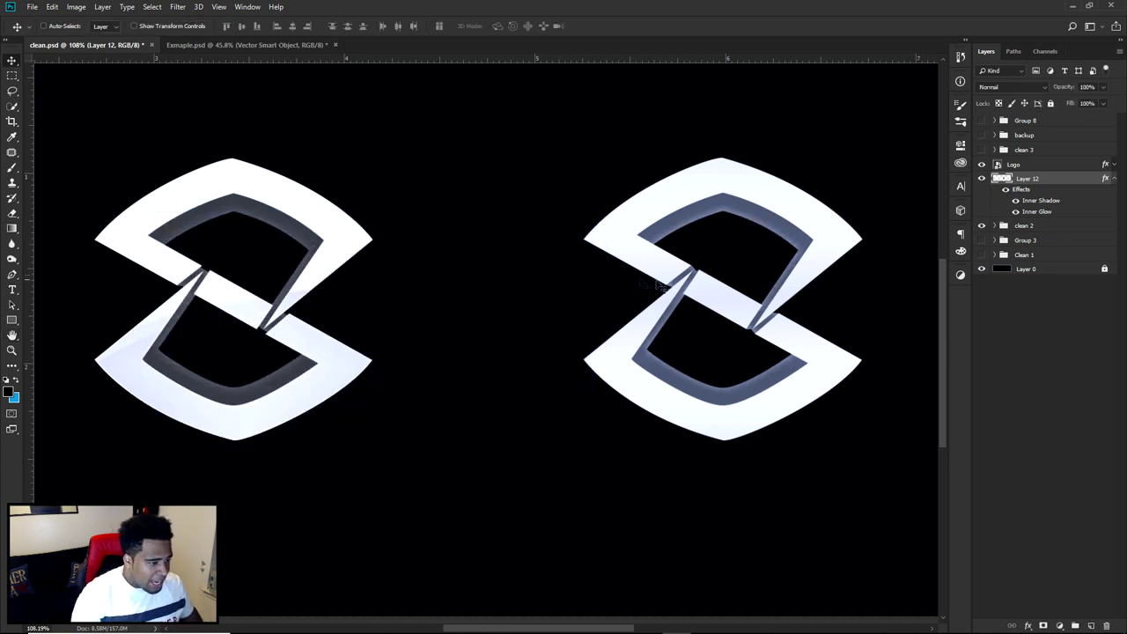
Compare the logo at full and close view with Layer 12 hidden and shown, and collapse the layer's effects list
{"action": "key", "text": "ctrl+0"}
{"action": "scroll", "coordinate": [762, 331], "scroll_direction": "down", "scroll_amount": 3}
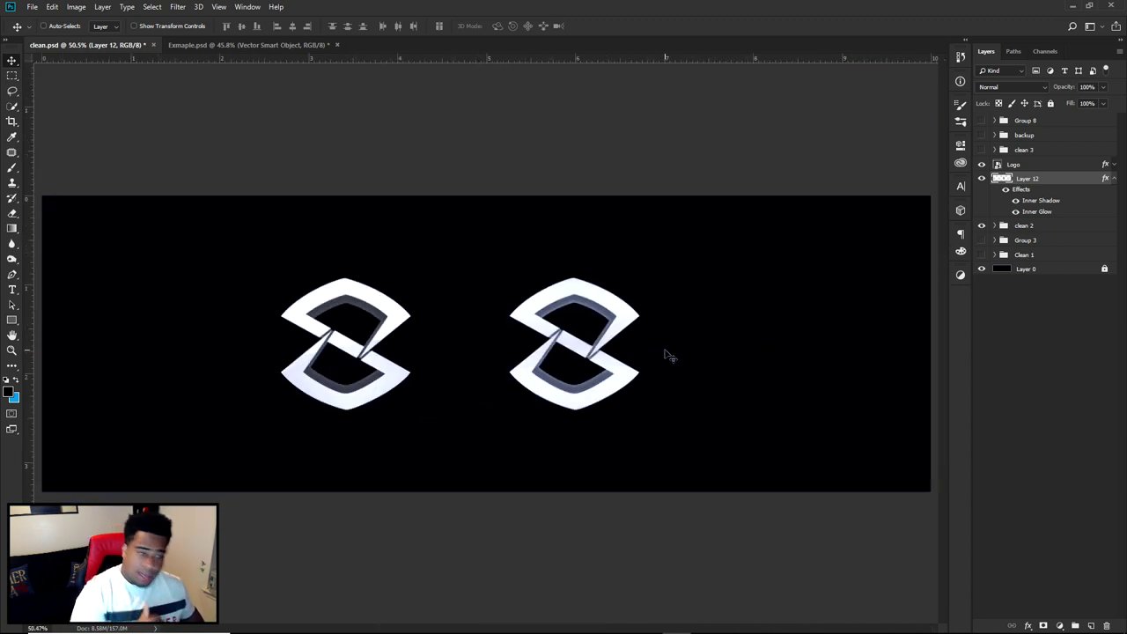
{"action": "scroll", "coordinate": [616, 349], "scroll_direction": "up", "scroll_amount": 5}
{"action": "scroll", "coordinate": [261, 334], "scroll_direction": "down", "scroll_amount": 4}
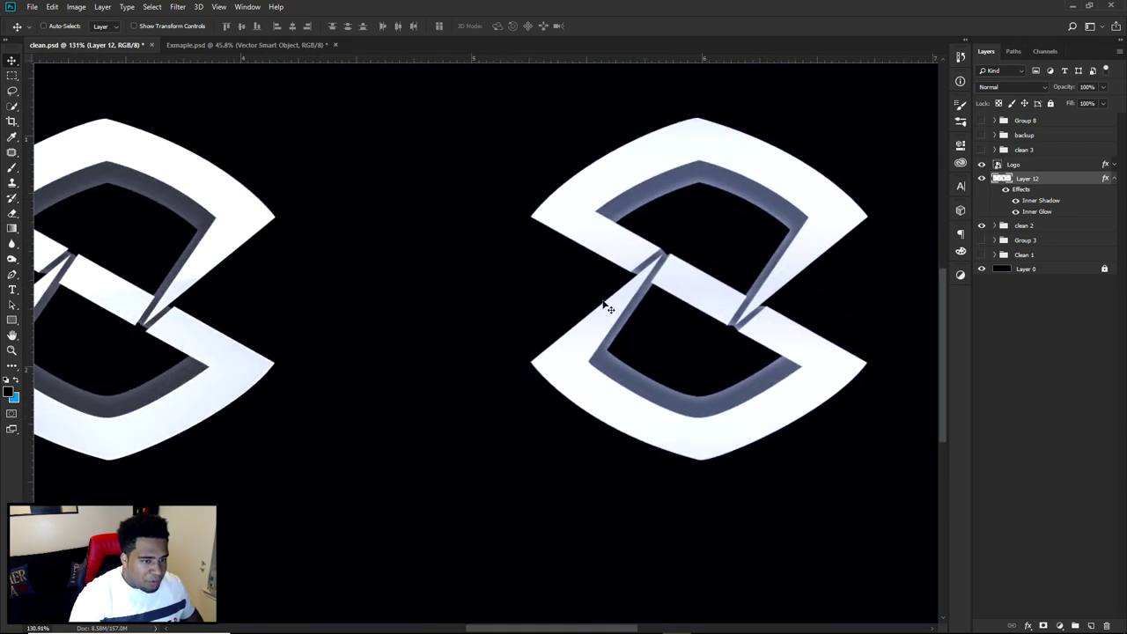
{"action": "left_click", "coordinate": [1114, 178]}
{"action": "left_click", "coordinate": [983, 179]}
{"action": "left_click", "coordinate": [983, 178]}
{"action": "left_click", "coordinate": [1114, 177]}
{"action": "left_click", "coordinate": [983, 179]}
{"action": "left_click", "coordinate": [983, 179]}
{"action": "left_click", "coordinate": [1112, 179]}
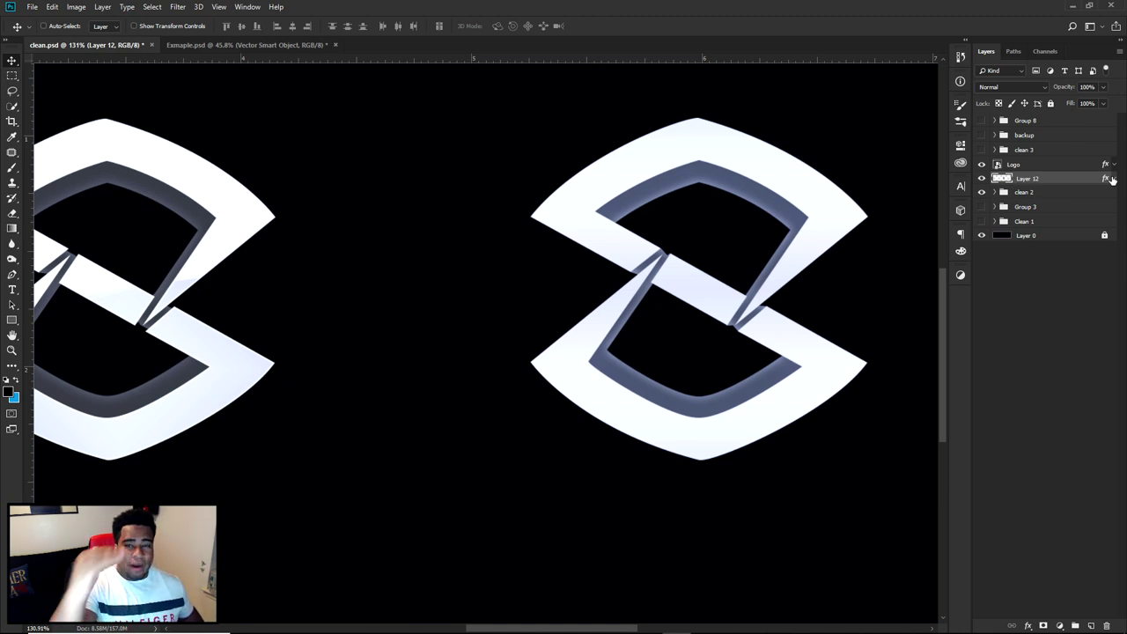
Try a reflected yellow-to-pink Gradient Overlay on Layer 12's inner edge
{"action": "double_click", "coordinate": [1076, 191]}
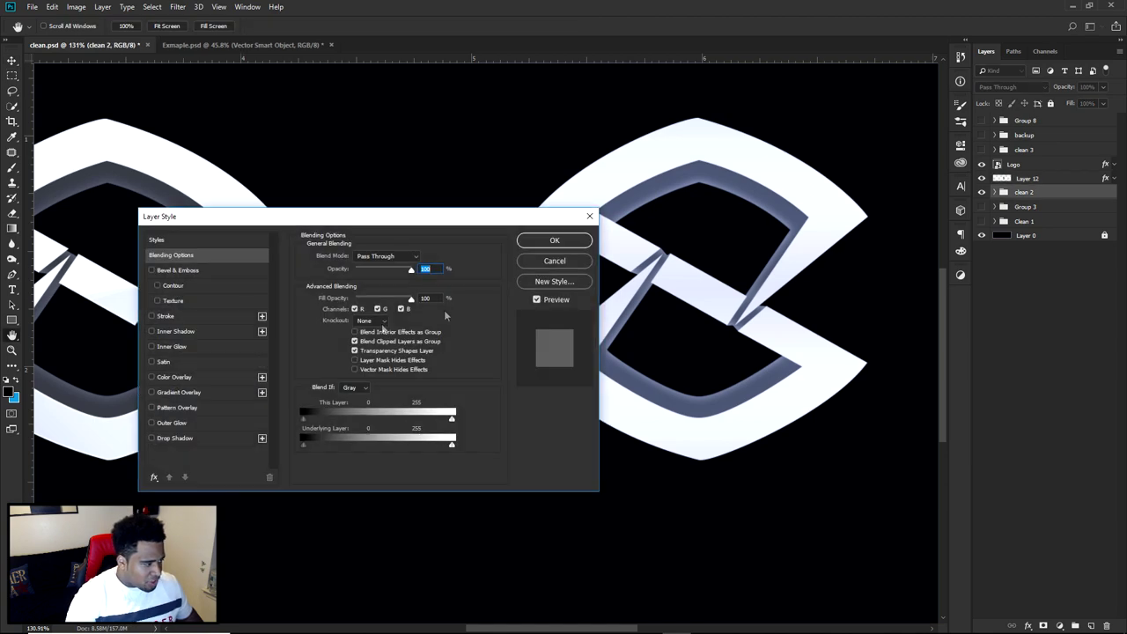
{"action": "left_click", "coordinate": [553, 261]}
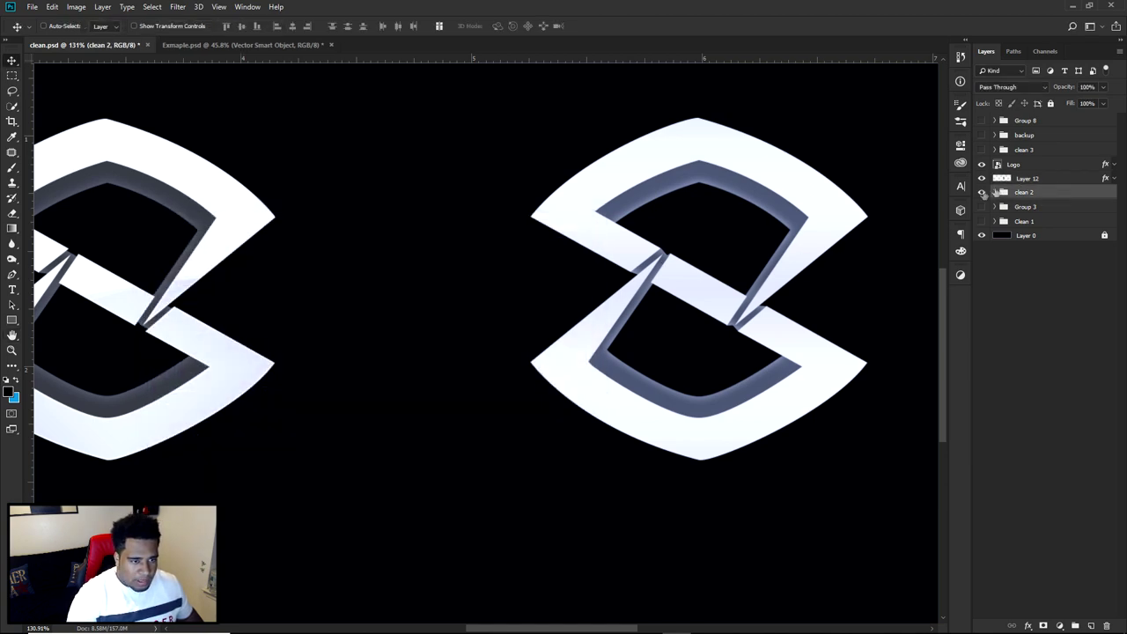
{"action": "double_click", "coordinate": [1048, 180]}
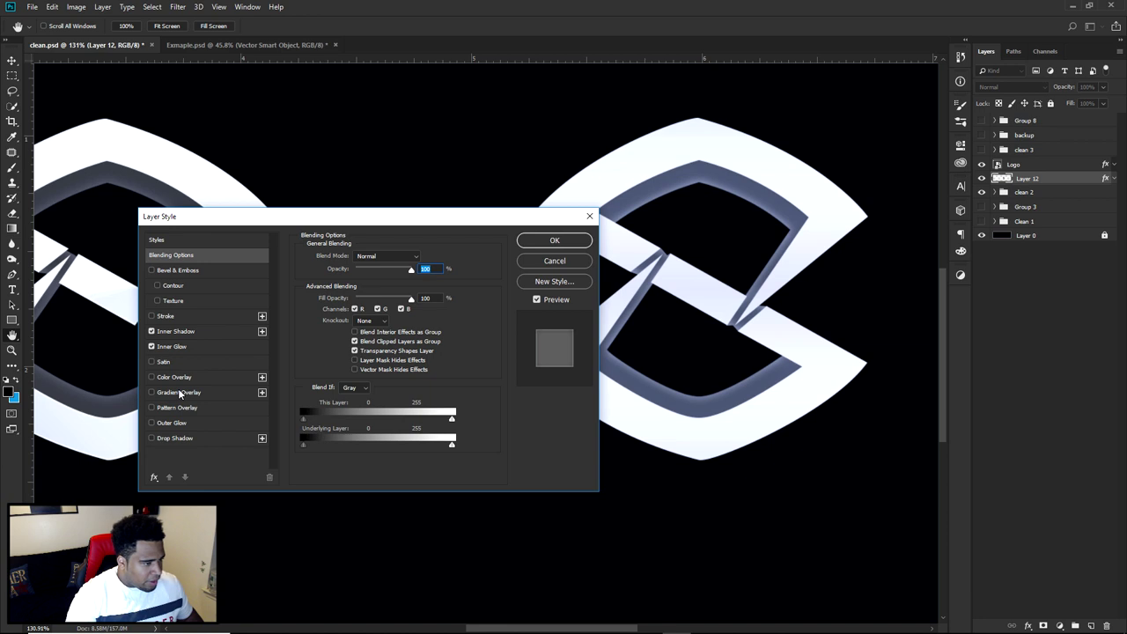
{"action": "left_click", "coordinate": [179, 392]}
{"action": "left_click", "coordinate": [373, 284]}
{"action": "left_click", "coordinate": [982, 429]}
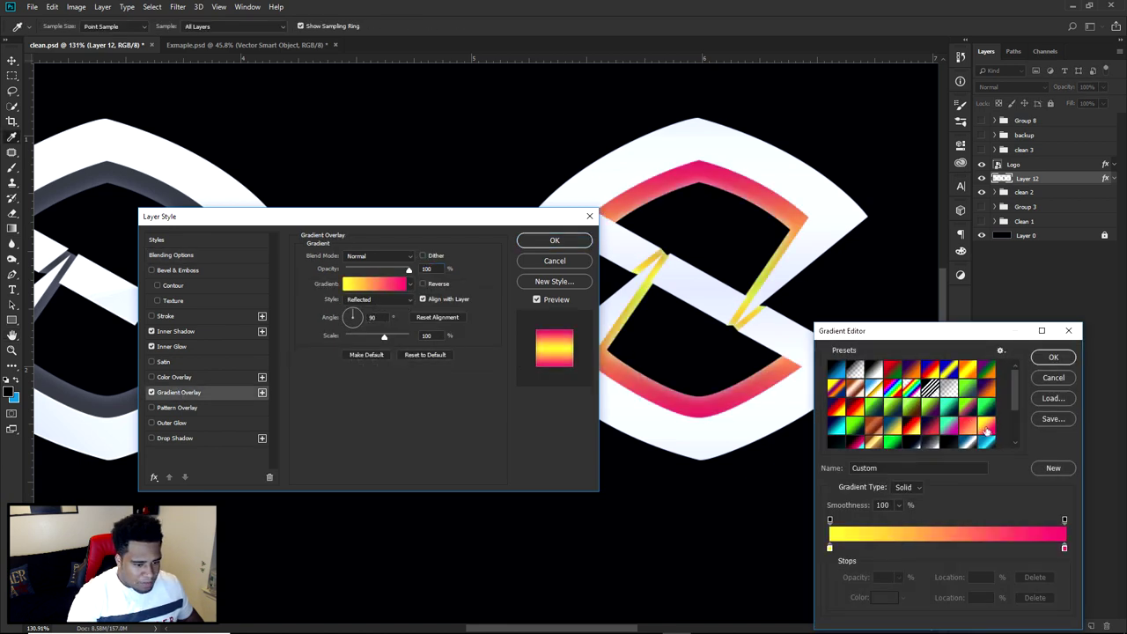
{"action": "left_click", "coordinate": [1053, 357]}
{"action": "left_click", "coordinate": [554, 240]}
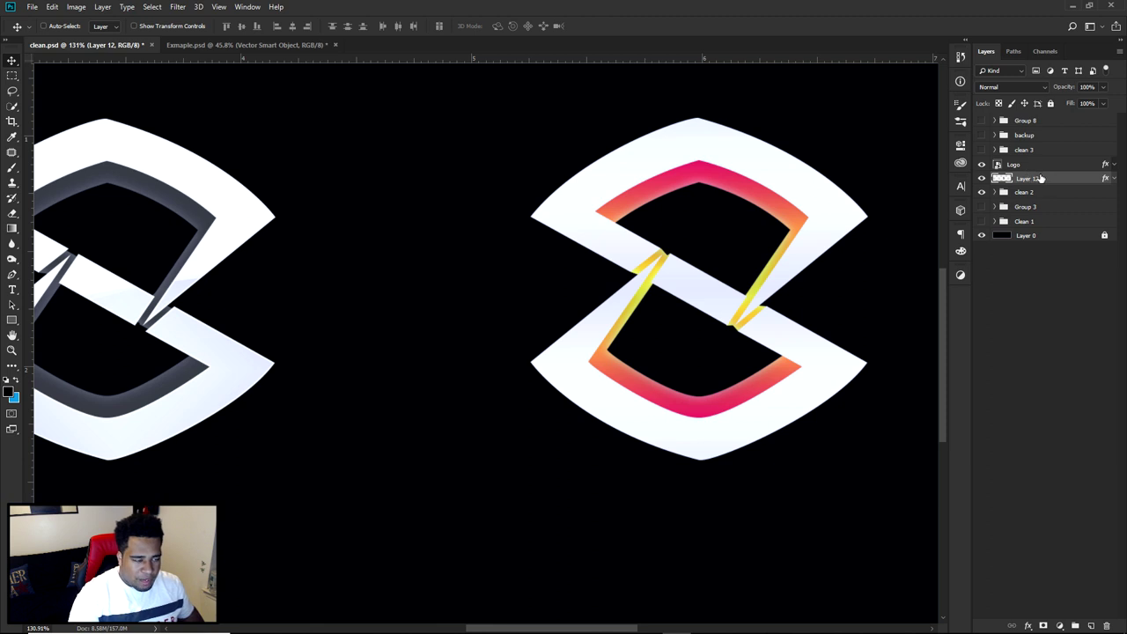
{"action": "left_click", "coordinate": [1114, 164]}
{"action": "left_click_drag", "start_coordinate": [1041, 182], "coordinate": [1025, 202]}
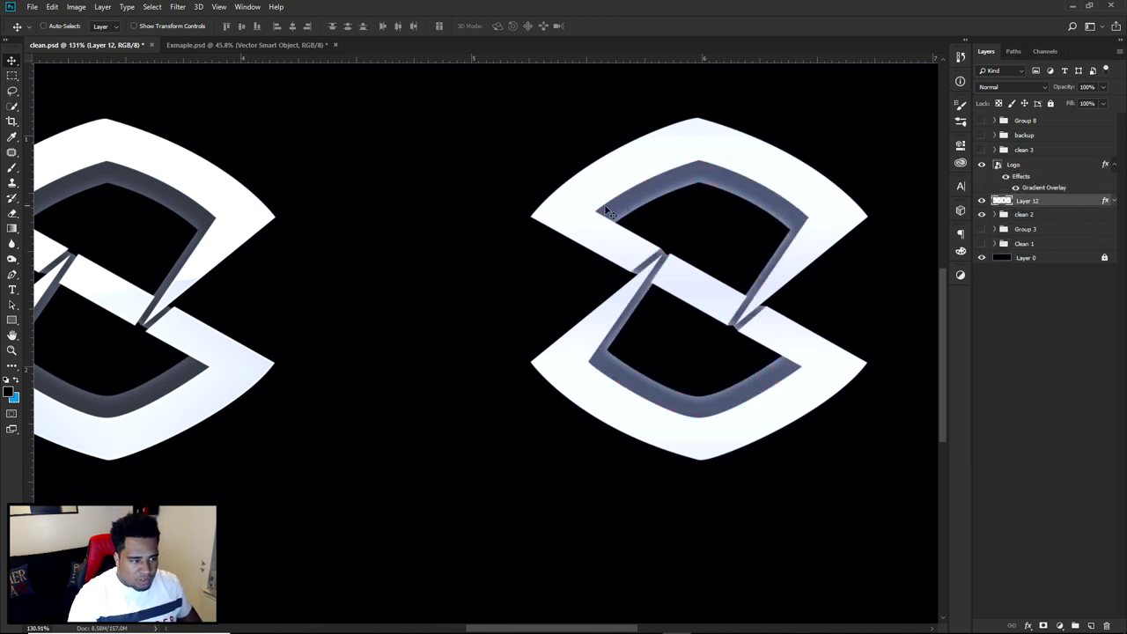
Create a new layer above Logo and clip it to the Logo layer
{"action": "left_click", "coordinate": [1050, 165]}
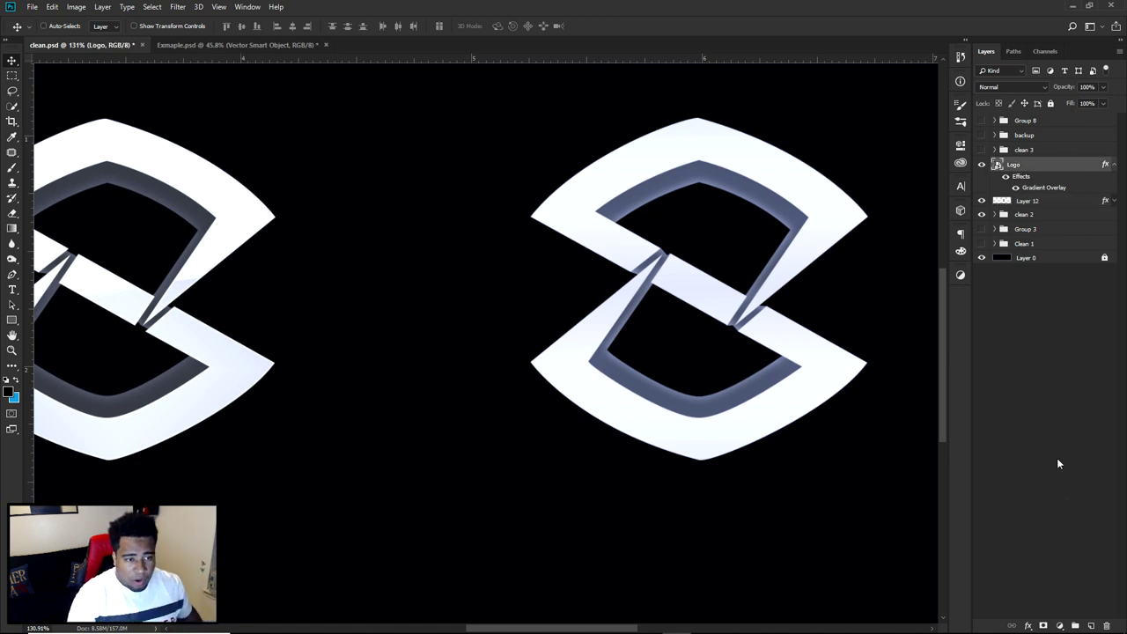
{"action": "left_click", "coordinate": [1091, 624]}
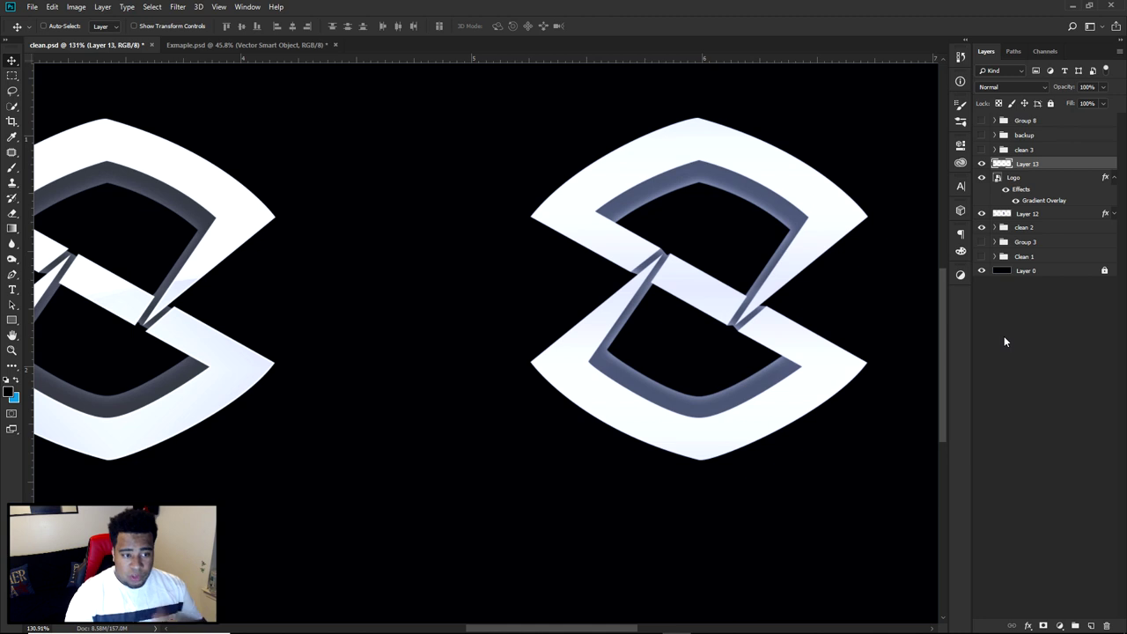
{"action": "left_click", "coordinate": [982, 178]}
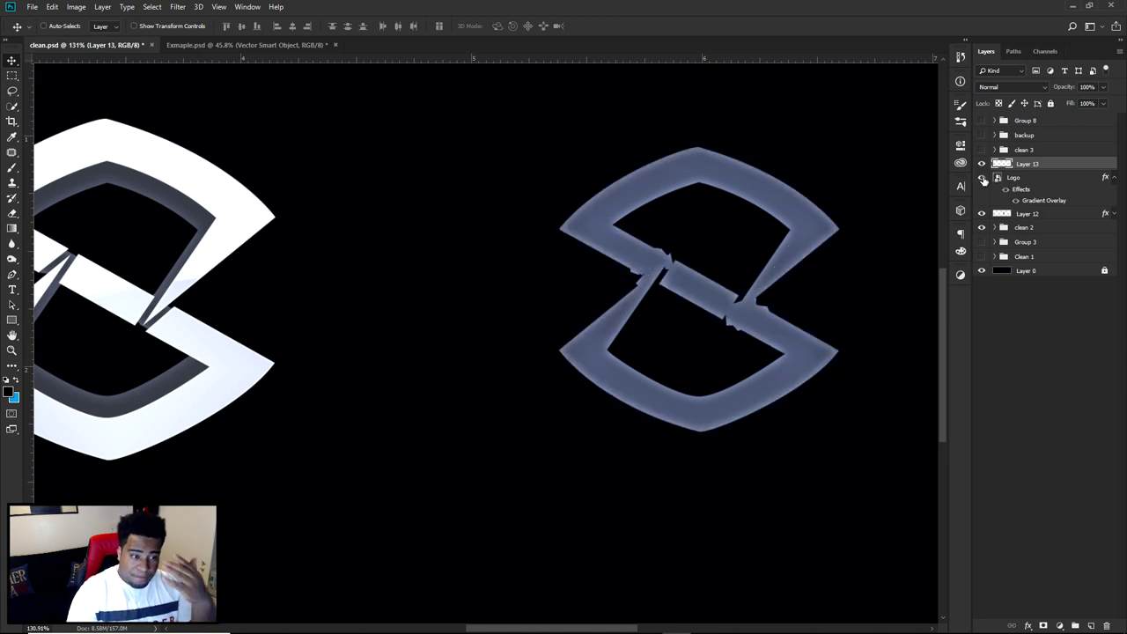
{"action": "left_click", "coordinate": [982, 178]}
{"action": "right_click", "coordinate": [1068, 167]}
{"action": "left_click", "coordinate": [1017, 358]}
Try a curved Pen path across the reference logo and delete it
{"action": "key", "text": "p"}
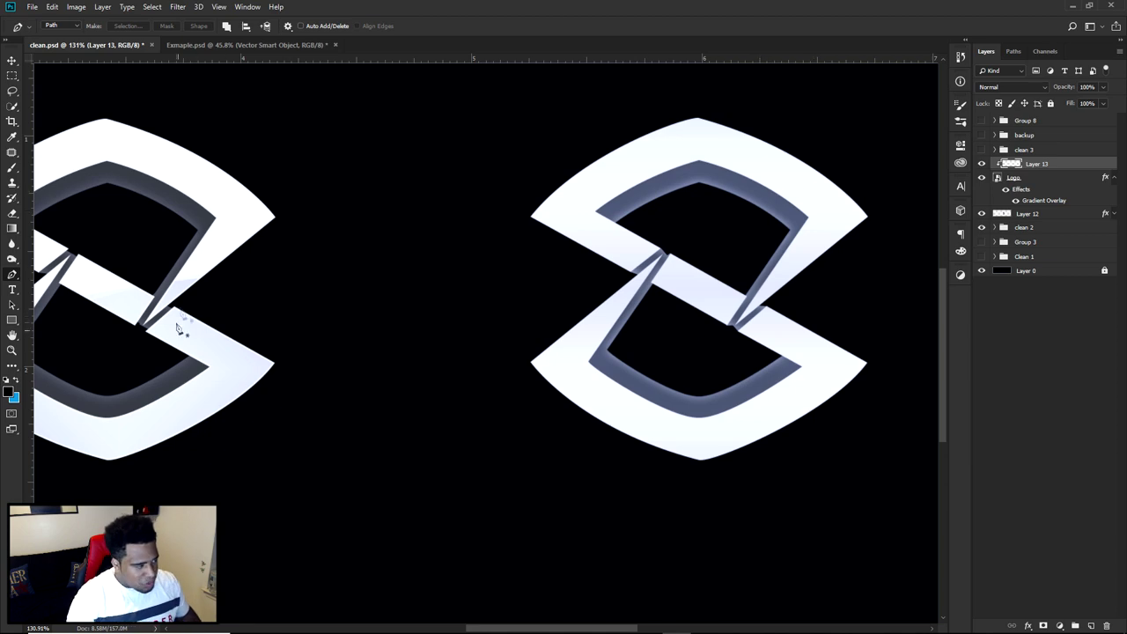
{"action": "scroll", "coordinate": [182, 323], "scroll_direction": "left", "scroll_amount": 5}
{"action": "left_click", "coordinate": [153, 357]}
{"action": "left_click_drag", "start_coordinate": [655, 275], "coordinate": [878, 387]}
{"action": "right_click", "coordinate": [605, 317]}
{"action": "left_click", "coordinate": [621, 331]}
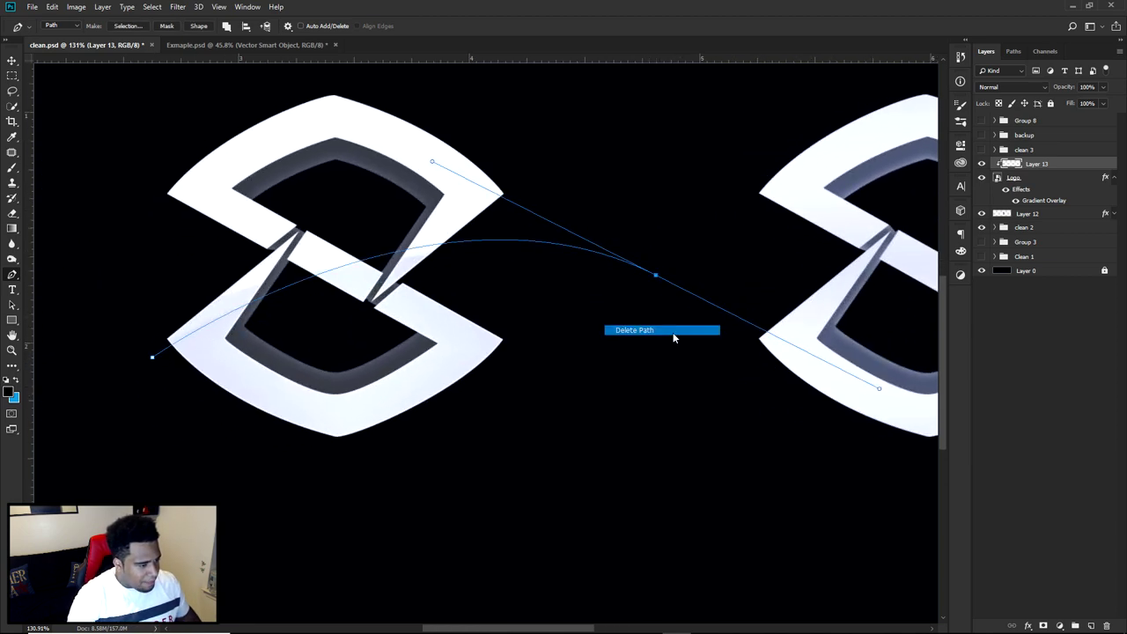
Draw a closed Pen path around the upper half of the new logo, with a curved lower edge sweeping across its middle
{"action": "scroll", "coordinate": [529, 333], "scroll_direction": "left", "scroll_amount": 4}
{"action": "scroll", "coordinate": [339, 334], "scroll_direction": "right", "scroll_amount": 8}
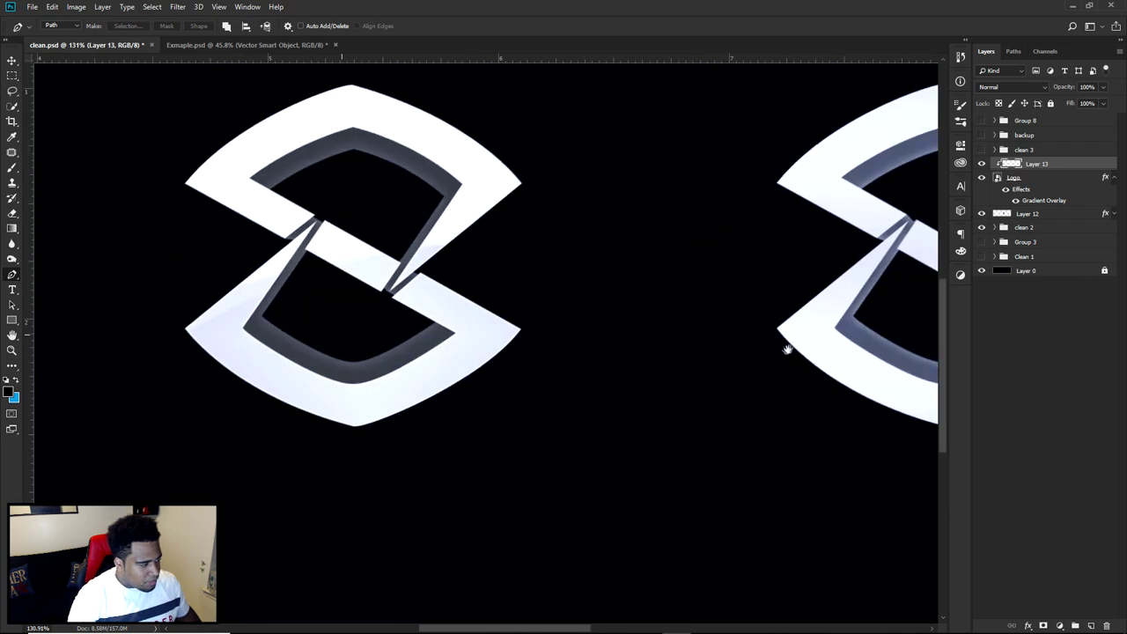
{"action": "left_click", "coordinate": [509, 353]}
{"action": "left_click_drag", "start_coordinate": [893, 264], "coordinate": [628, 183]}
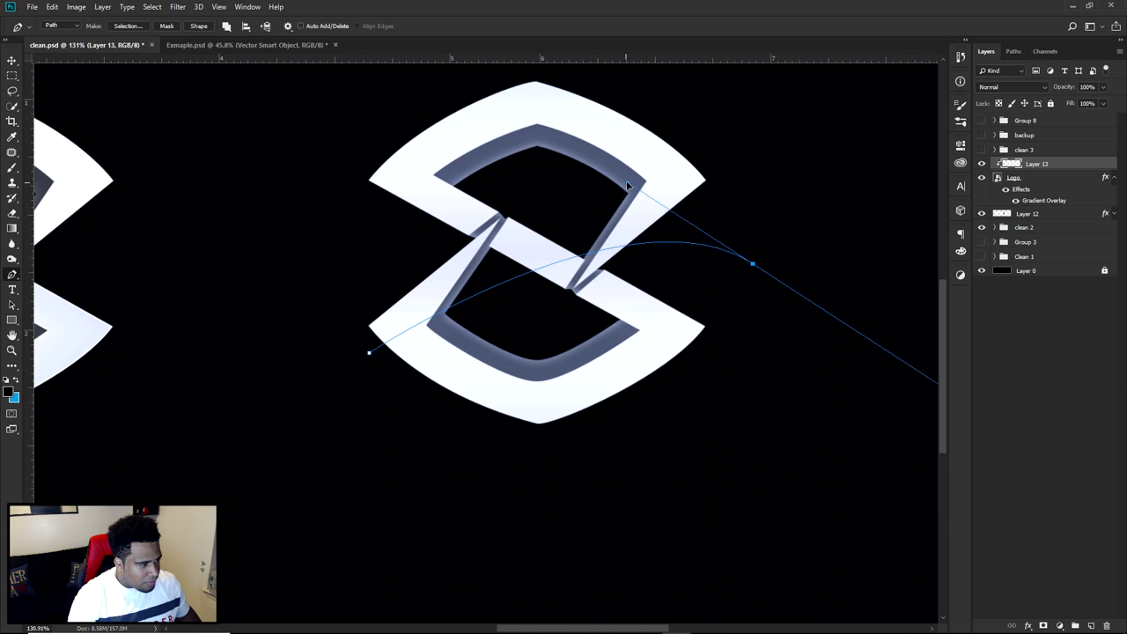
{"action": "left_click_drag", "start_coordinate": [753, 263], "coordinate": [766, 261]}
{"action": "scroll", "coordinate": [766, 262], "scroll_direction": "down", "scroll_amount": 2}
{"action": "left_click", "coordinate": [764, 150]}
{"action": "left_click", "coordinate": [622, 87]}
{"action": "left_click", "coordinate": [488, 106]}
{"action": "left_click", "coordinate": [384, 217]}
{"action": "left_click", "coordinate": [469, 328]}
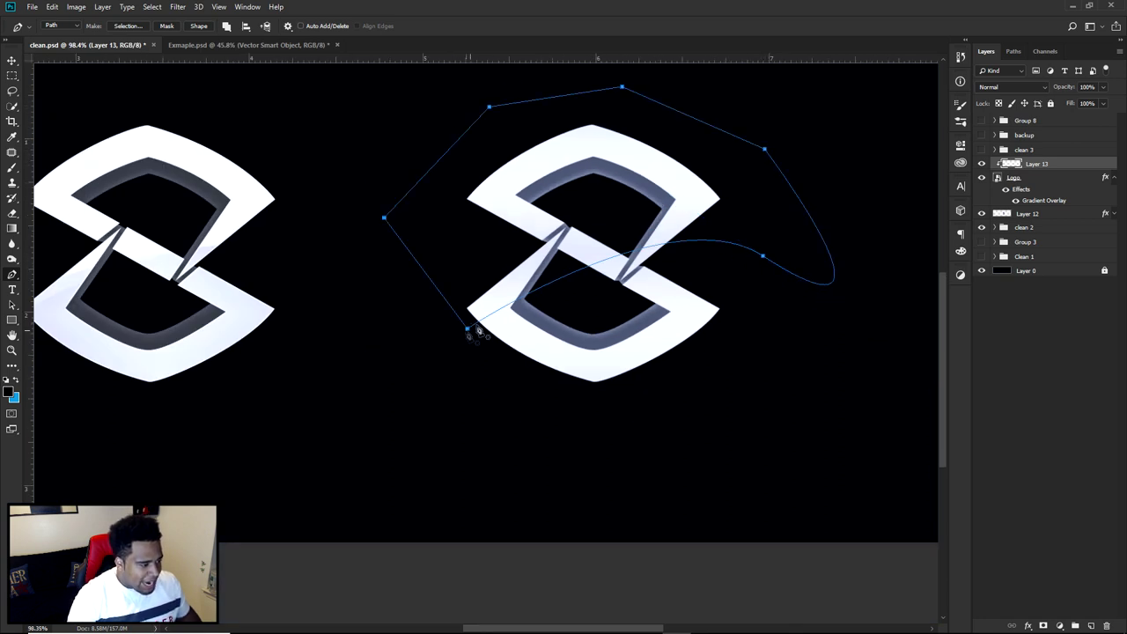
Fill the path on Layer 13 with a near-white colour and delete the path
{"action": "right_click", "coordinate": [585, 284]}
{"action": "left_click", "coordinate": [614, 296]}
{"action": "left_click", "coordinate": [641, 361]}
{"action": "left_click", "coordinate": [651, 387]}
{"action": "left_click", "coordinate": [580, 239]}
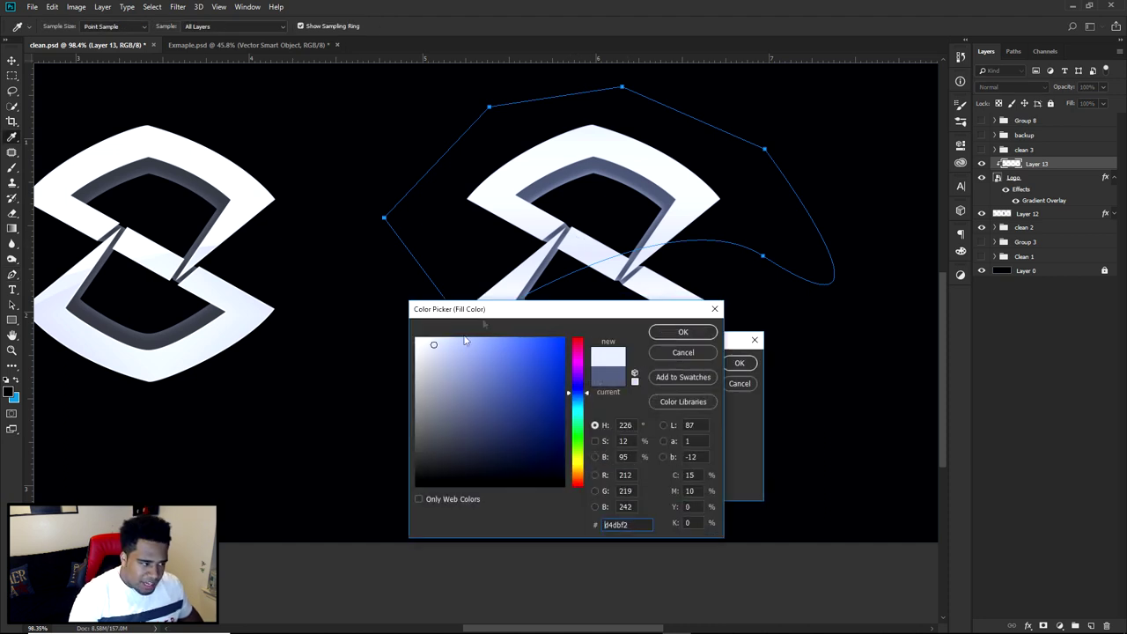
{"action": "left_click_drag", "start_coordinate": [438, 347], "coordinate": [420, 340]}
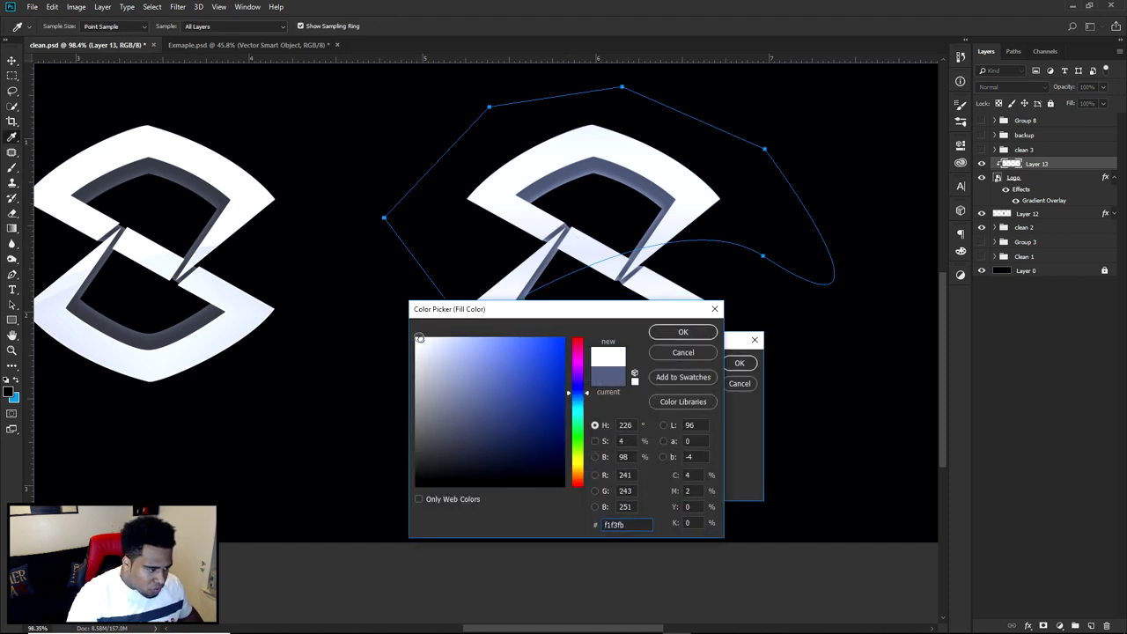
{"action": "left_click", "coordinate": [683, 332]}
{"action": "left_click", "coordinate": [739, 363]}
{"action": "right_click", "coordinate": [630, 199]}
{"action": "left_click", "coordinate": [656, 208]}
Compare the logo's lower corner up close with the Logo layer's Gradient Overlay off and on, leaving it enabled
{"action": "scroll", "coordinate": [489, 313], "scroll_direction": "up", "scroll_amount": 8}
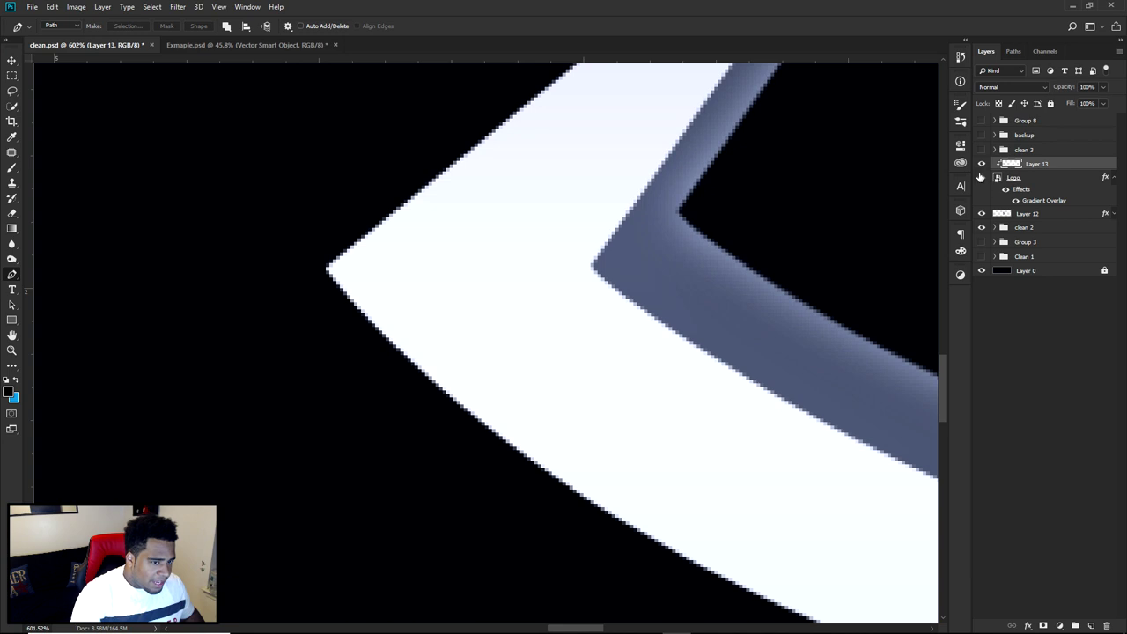
{"action": "left_click", "coordinate": [1017, 202]}
{"action": "left_click", "coordinate": [1017, 202]}
{"action": "left_click", "coordinate": [1017, 202]}
{"action": "left_click", "coordinate": [1043, 181]}
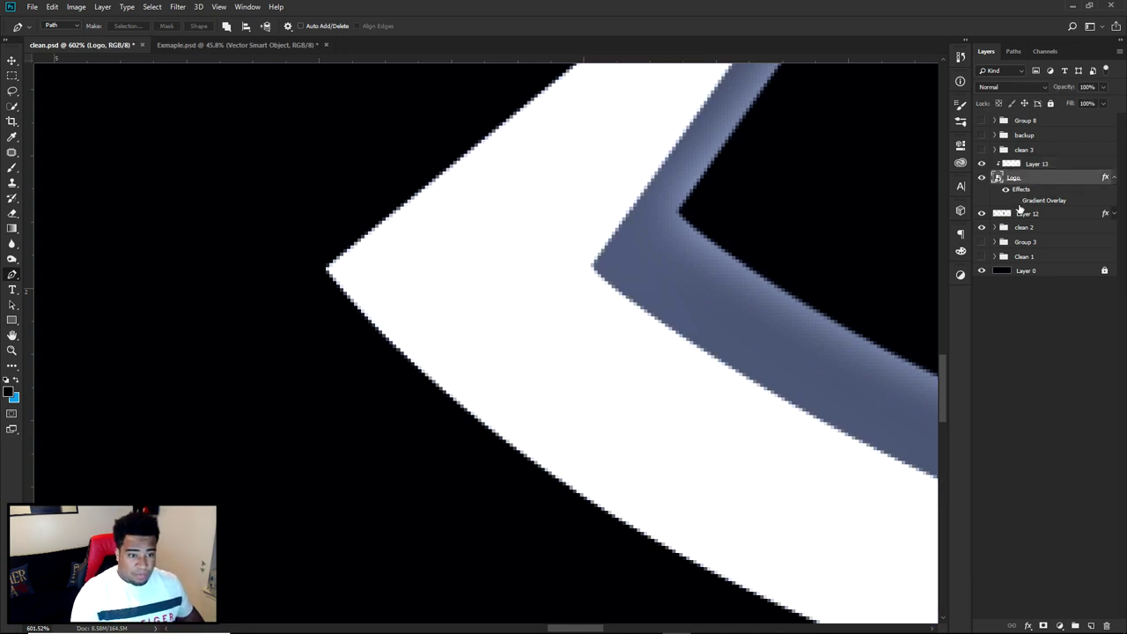
{"action": "left_click", "coordinate": [1017, 202]}
Duplicate the Logo layer and rasterize the copy's layer style
{"action": "key", "text": "v"}
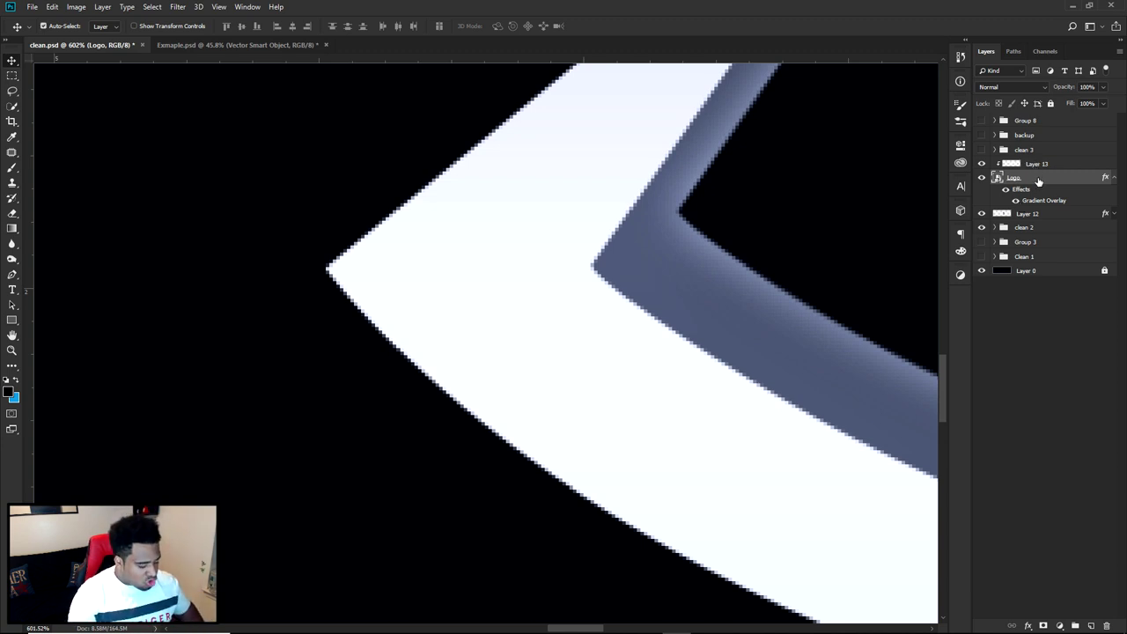
{"action": "key", "text": "ctrl+j"}
{"action": "right_click", "coordinate": [1032, 183]}
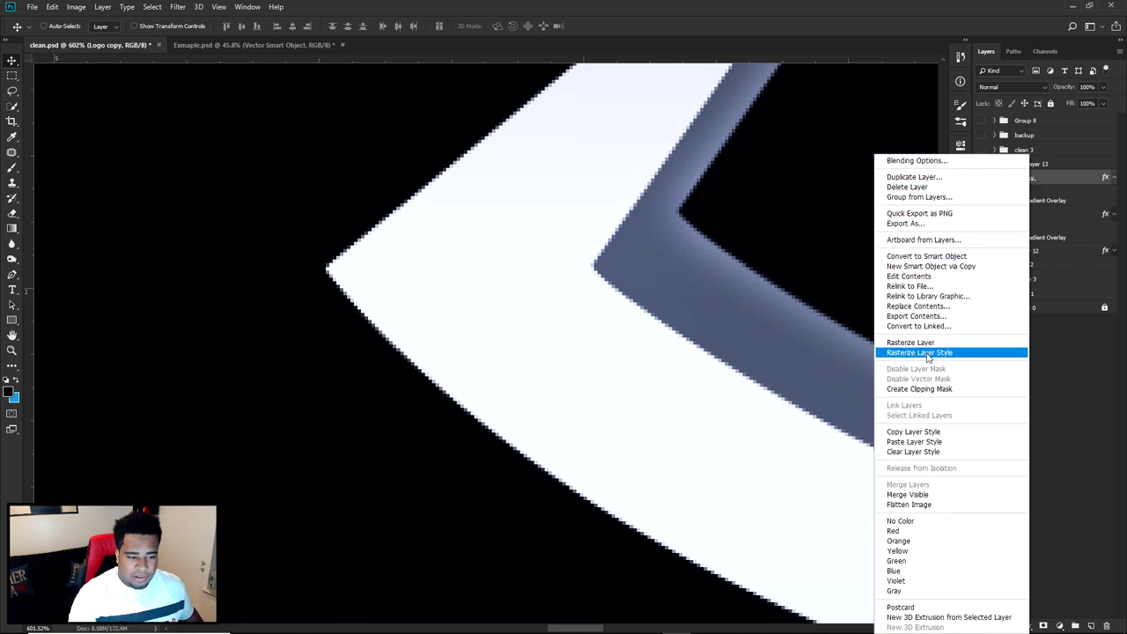
{"action": "left_click", "coordinate": [927, 355]}
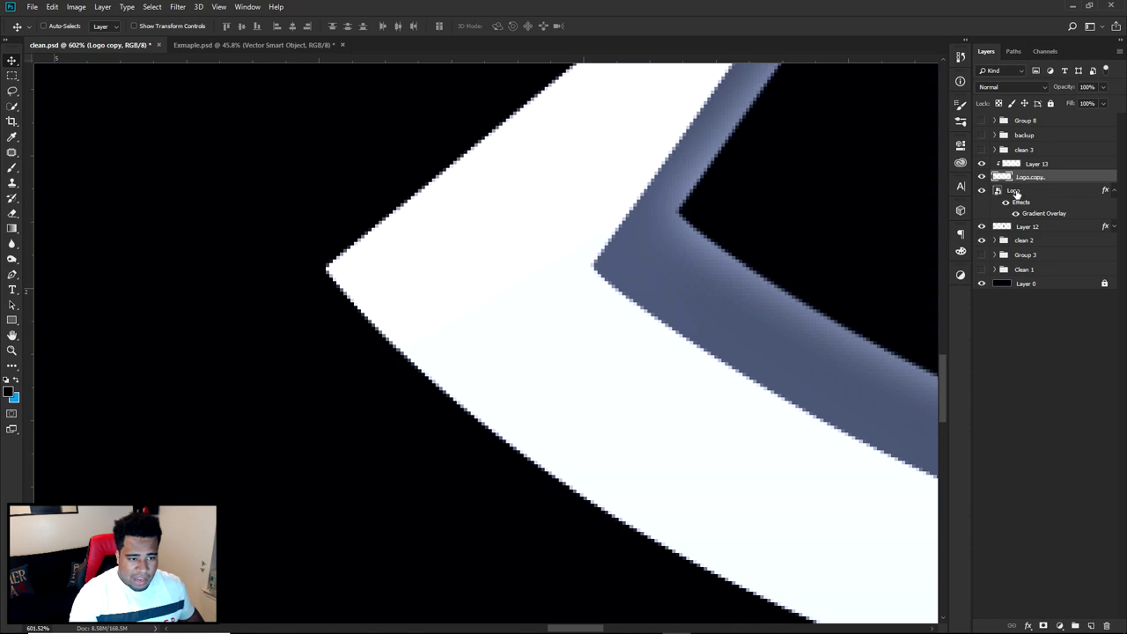
Hide the original Logo layer and make the rasterized Logo copy the active layer
{"action": "left_click", "coordinate": [993, 193]}
{"action": "left_click", "coordinate": [982, 190]}
{"action": "left_click", "coordinate": [1031, 177]}
{"action": "scroll", "coordinate": [795, 239], "scroll_direction": "down", "scroll_amount": 3}
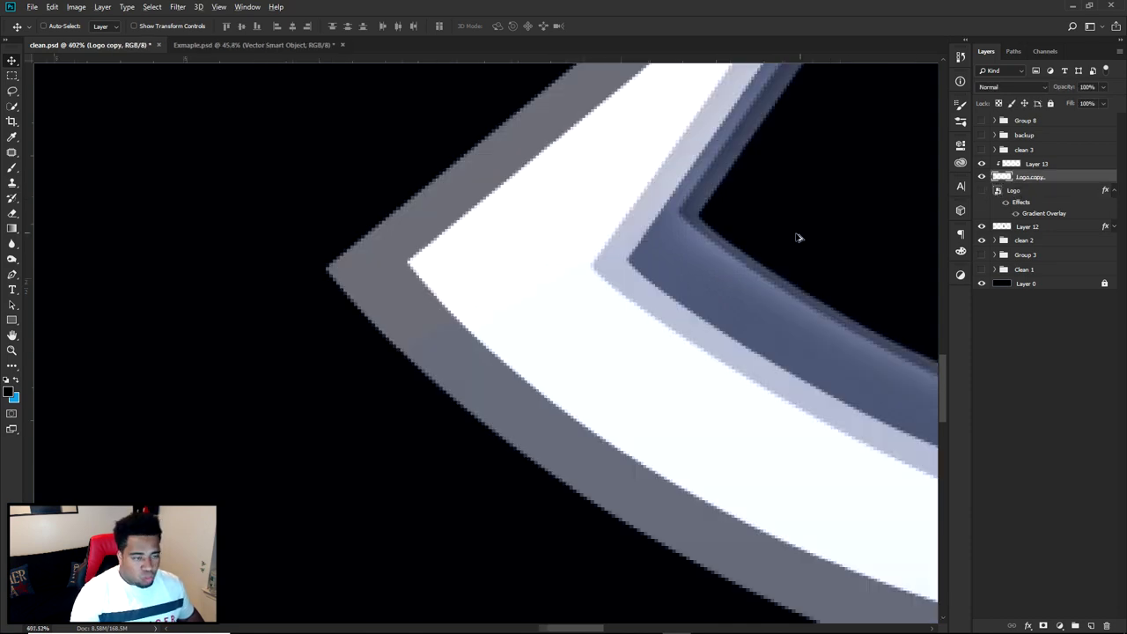
{"action": "scroll", "coordinate": [795, 248], "scroll_direction": "down", "scroll_amount": 2}
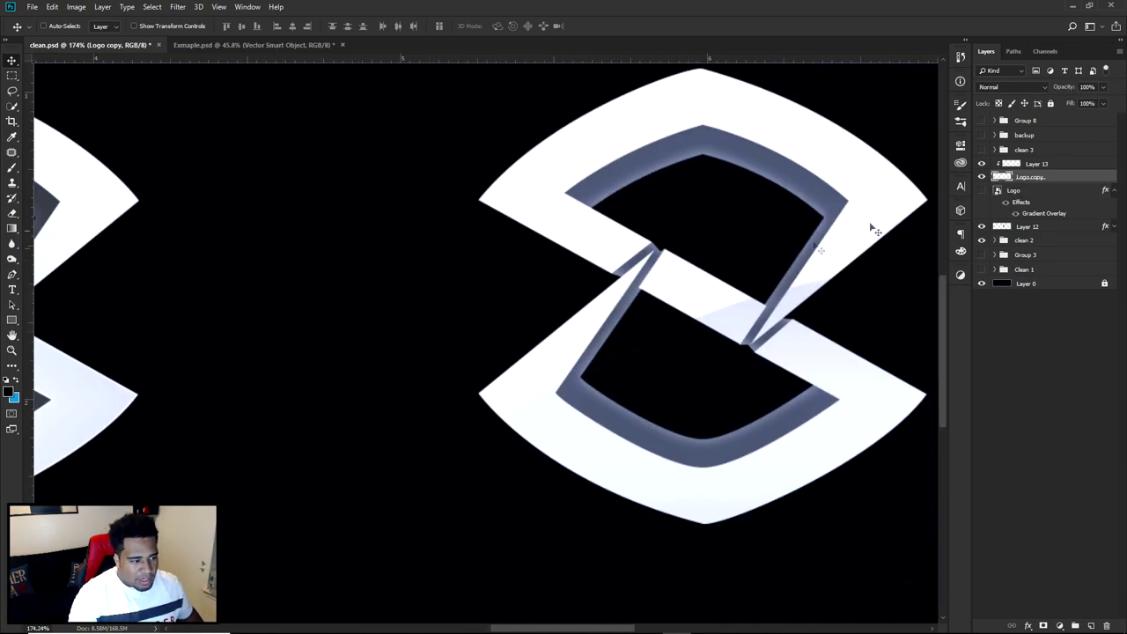
Compare the new logo with the Layer 13 highlight off and on, leaving the highlight visible
{"action": "left_click", "coordinate": [982, 164]}
{"action": "left_click", "coordinate": [982, 164]}
{"action": "left_click", "coordinate": [982, 164]}
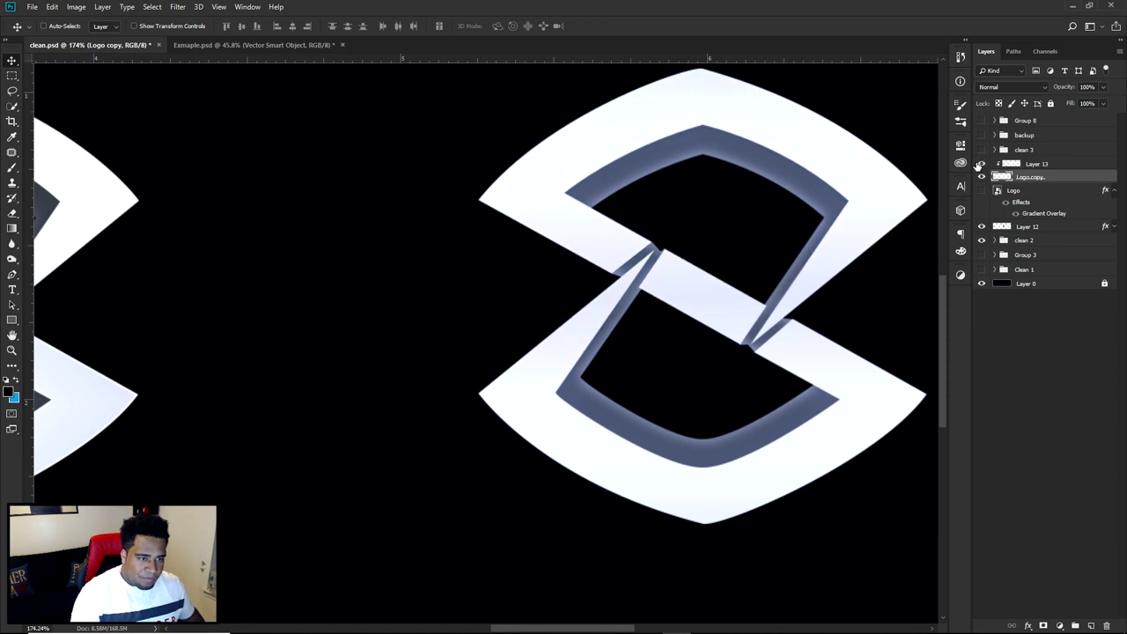
{"action": "left_click", "coordinate": [982, 164]}
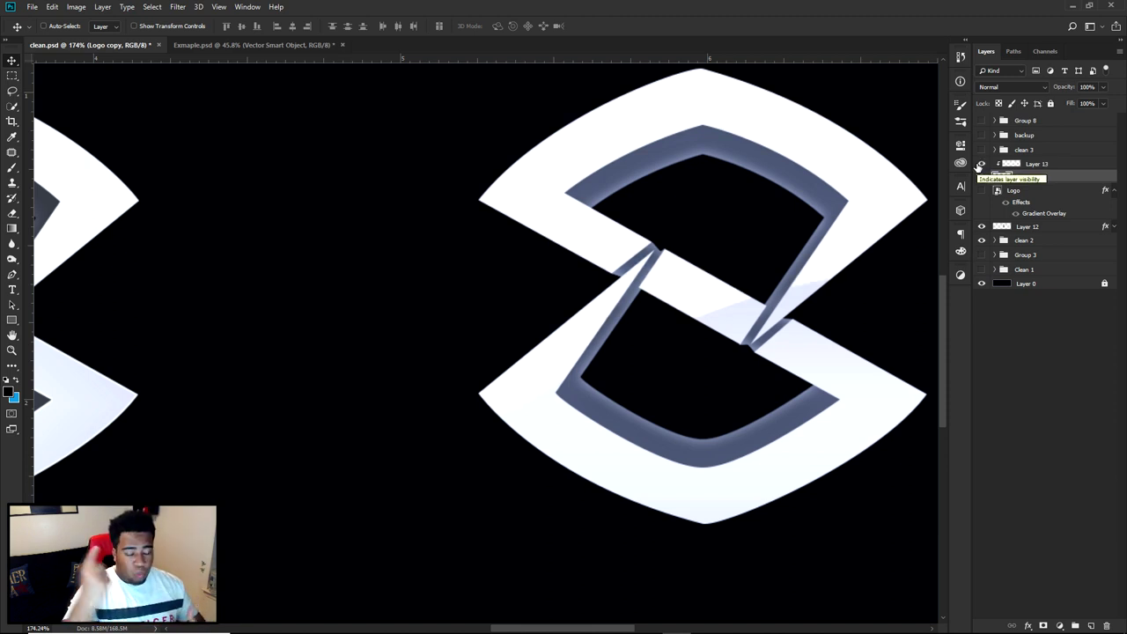
{"action": "left_click", "coordinate": [982, 177]}
Set the Layer 13 highlight to the Overlay blend mode at 60% opacity
{"action": "left_click", "coordinate": [1053, 163]}
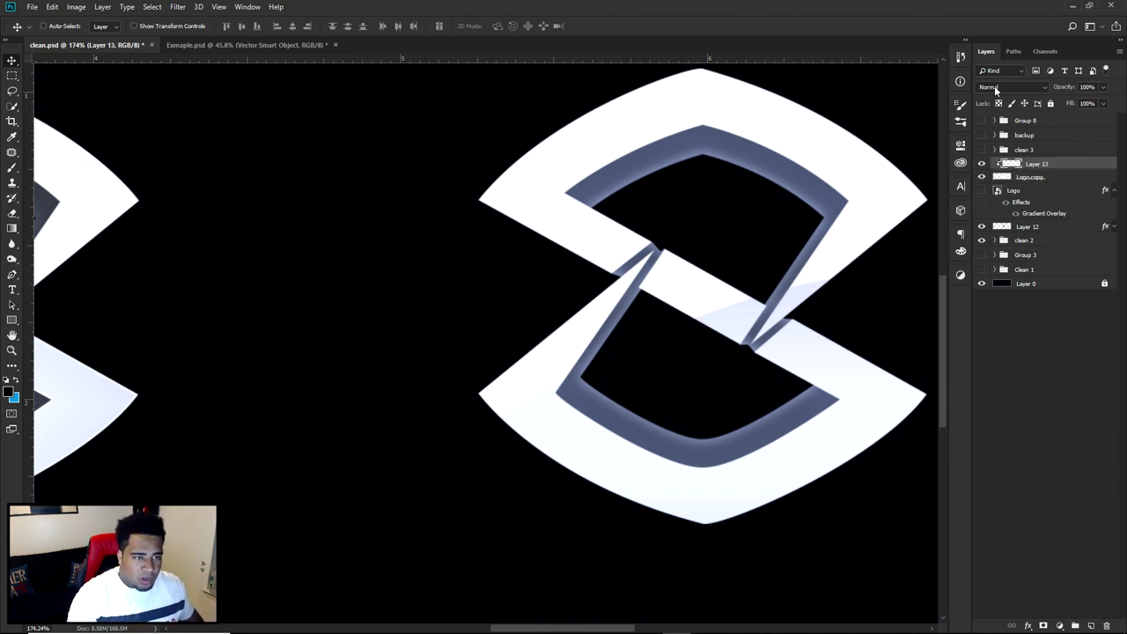
{"action": "left_click", "coordinate": [994, 87]}
{"action": "left_click", "coordinate": [1013, 234]}
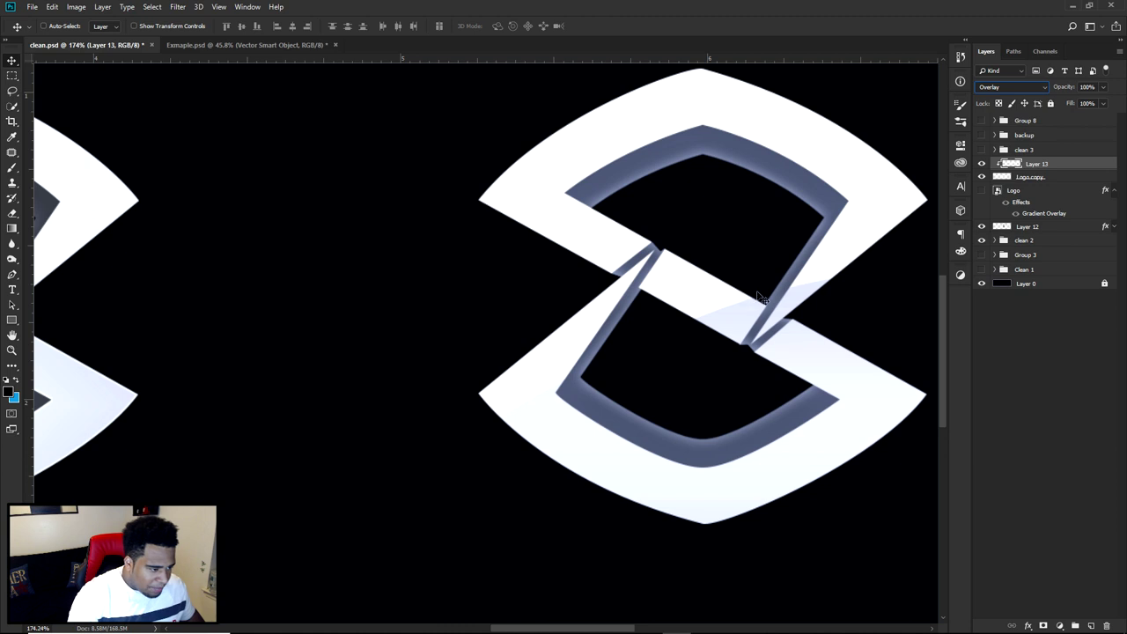
{"action": "left_click", "coordinate": [1102, 87]}
{"action": "left_click_drag", "start_coordinate": [1101, 103], "coordinate": [1083, 104]}
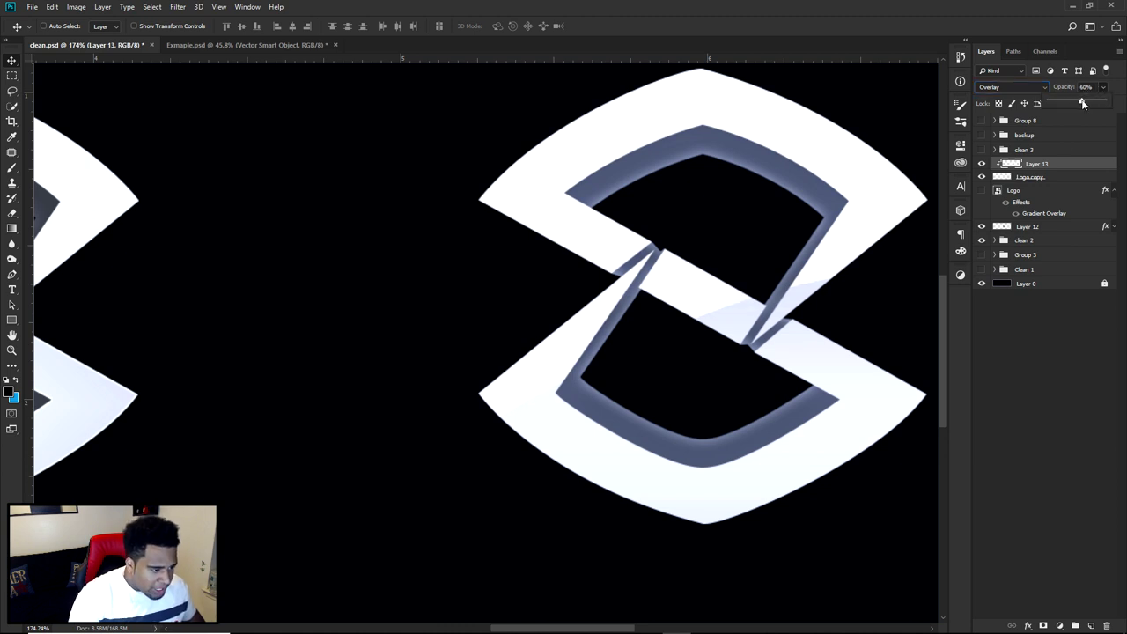
Duplicate Layer 13, placing the clipped copy directly beneath it above the Logo copy
{"action": "left_click", "coordinate": [1041, 167]}
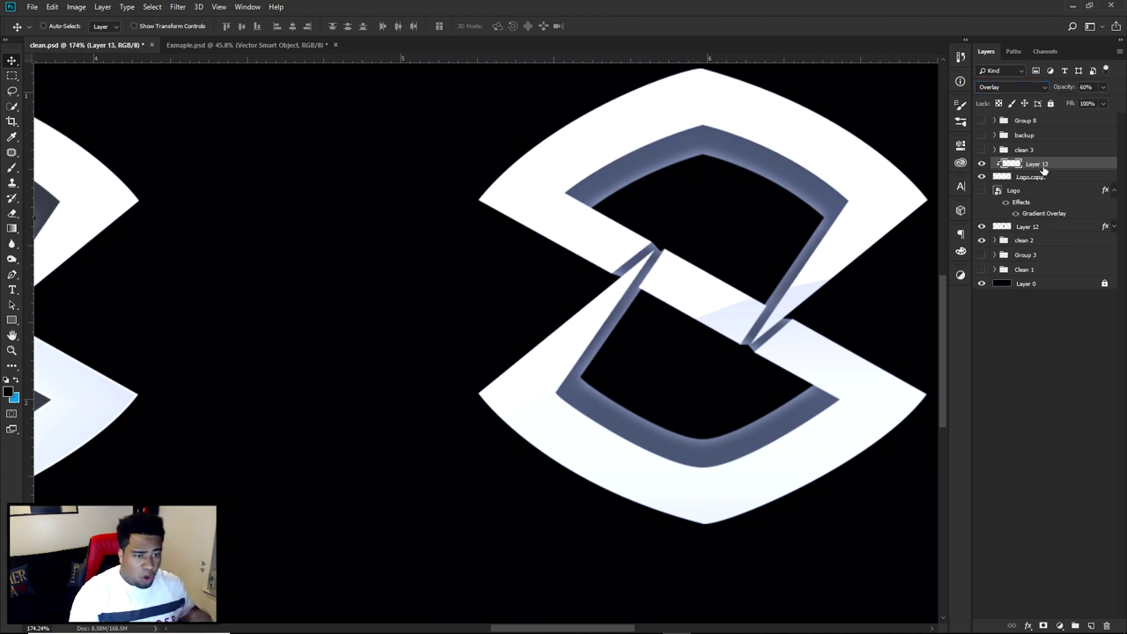
{"action": "left_click_drag", "start_coordinate": [1044, 169], "coordinate": [1045, 177]}
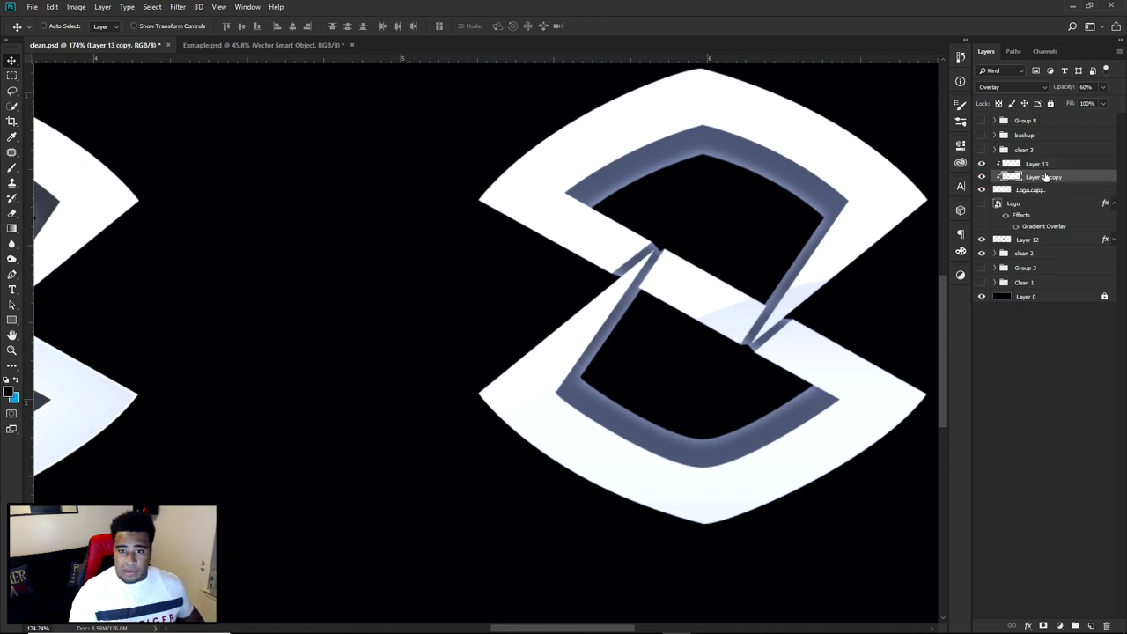
Examine the new logo's highlight up close and beside the original clean 2 logo
{"action": "left_click_drag", "start_coordinate": [779, 310], "coordinate": [780, 328]}
{"action": "scroll", "coordinate": [546, 390], "scroll_direction": "up", "scroll_amount": 2}
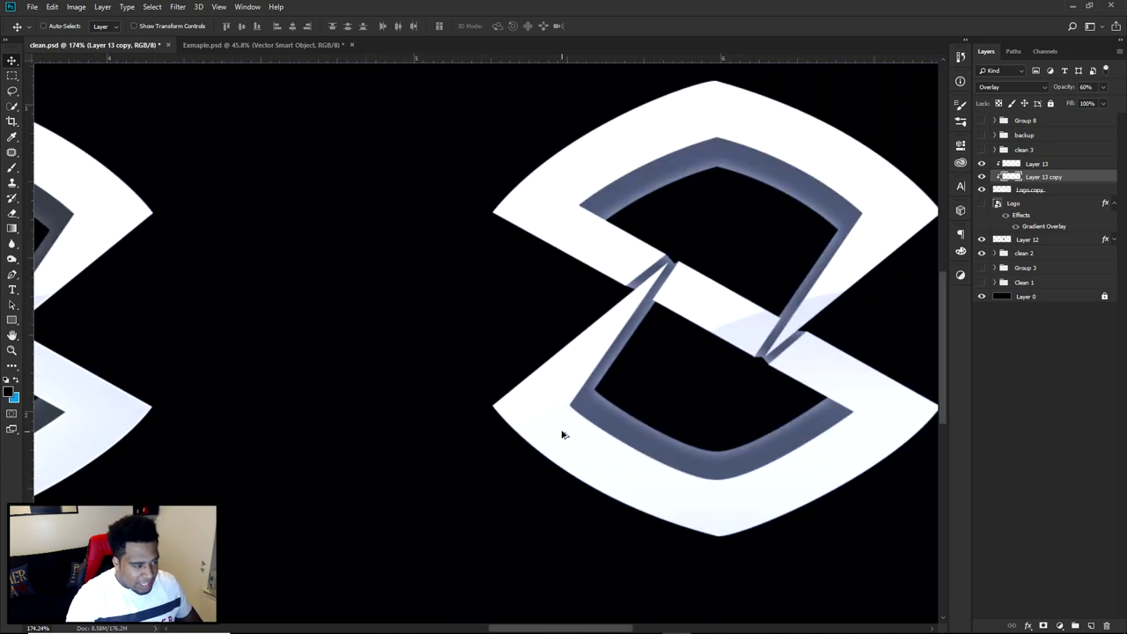
{"action": "scroll", "coordinate": [564, 436], "scroll_direction": "down", "scroll_amount": 3}
{"action": "left_click_drag", "start_coordinate": [561, 432], "coordinate": [797, 524]}
{"action": "left_click", "coordinate": [798, 438]}
{"action": "scroll", "coordinate": [801, 437], "scroll_direction": "down", "scroll_amount": 2}
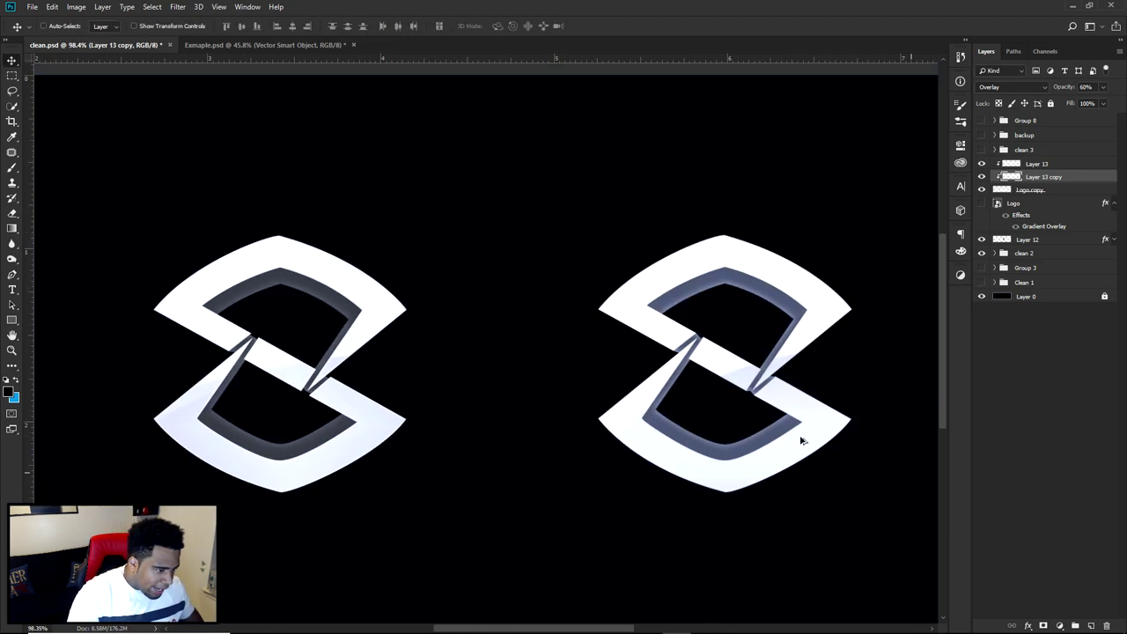
{"action": "scroll", "coordinate": [801, 437], "scroll_direction": "down", "scroll_amount": 3}
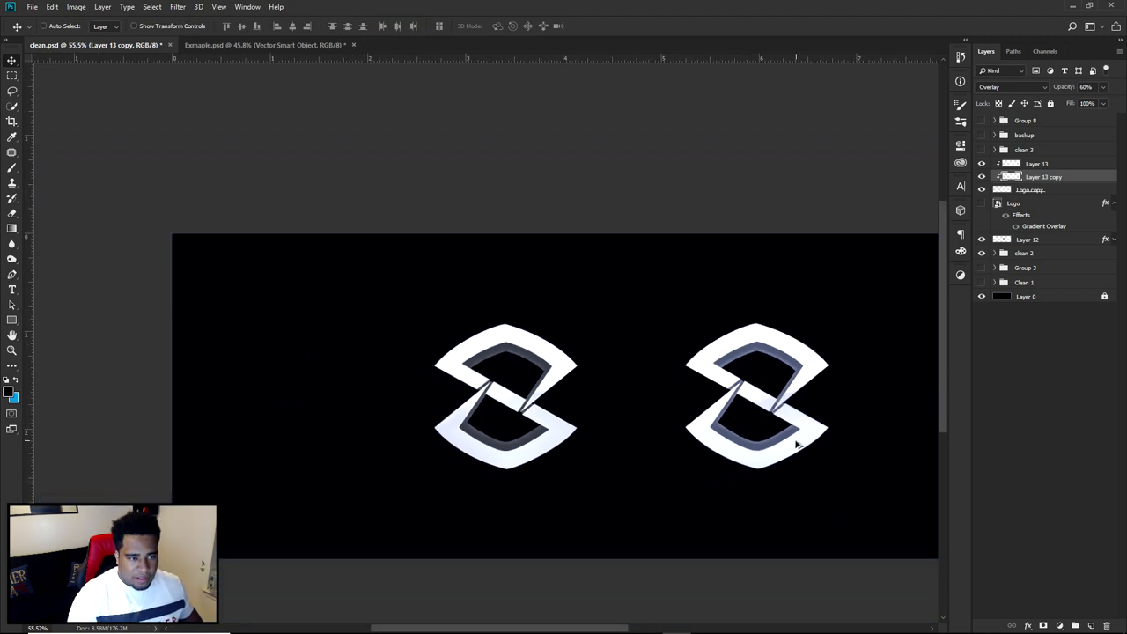
Group the layers that make up the new logo, including its highlights, Logo copy and inner shading
{"action": "left_click", "coordinate": [1030, 189], "text": "shift"}
{"action": "key", "text": "ctrl+g"}
{"action": "left_click_drag", "start_coordinate": [734, 277], "coordinate": [594, 105]}
{"action": "left_click_drag", "start_coordinate": [929, 171], "coordinate": [1023, 214]}
{"action": "left_click", "coordinate": [1026, 215], "text": "shift"}
{"action": "key", "text": "ctrl+g"}
Copy the logo group into Exmaple.psd and position it over the dark area at the banner's right end
{"action": "left_click_drag", "start_coordinate": [674, 276], "coordinate": [800, 387]}
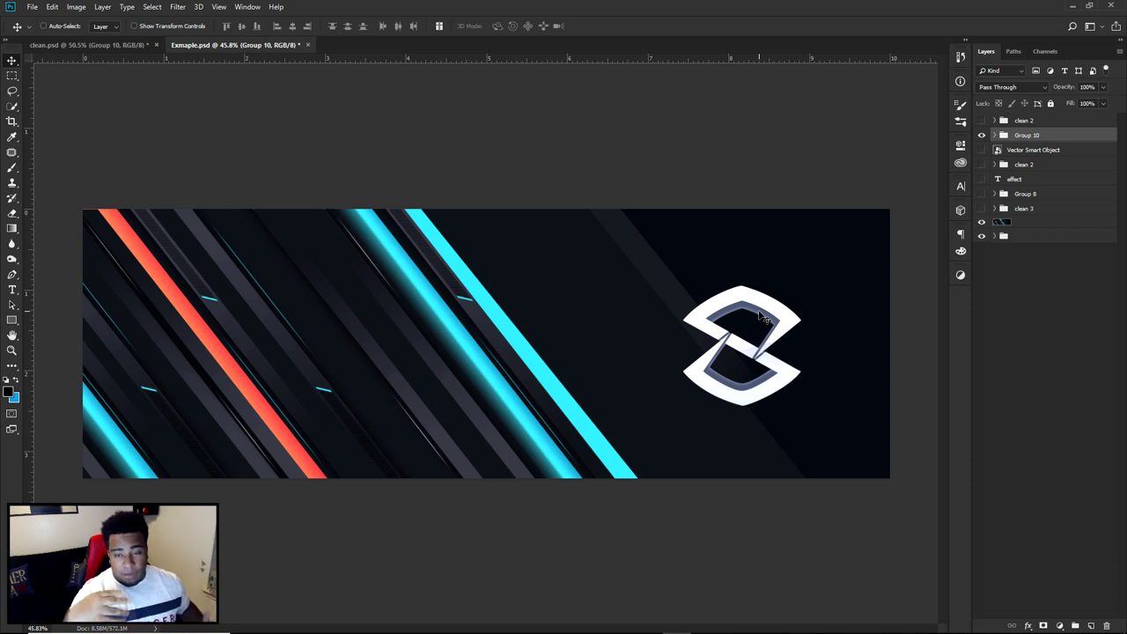
{"action": "left_click_drag", "start_coordinate": [761, 315], "coordinate": [759, 354]}
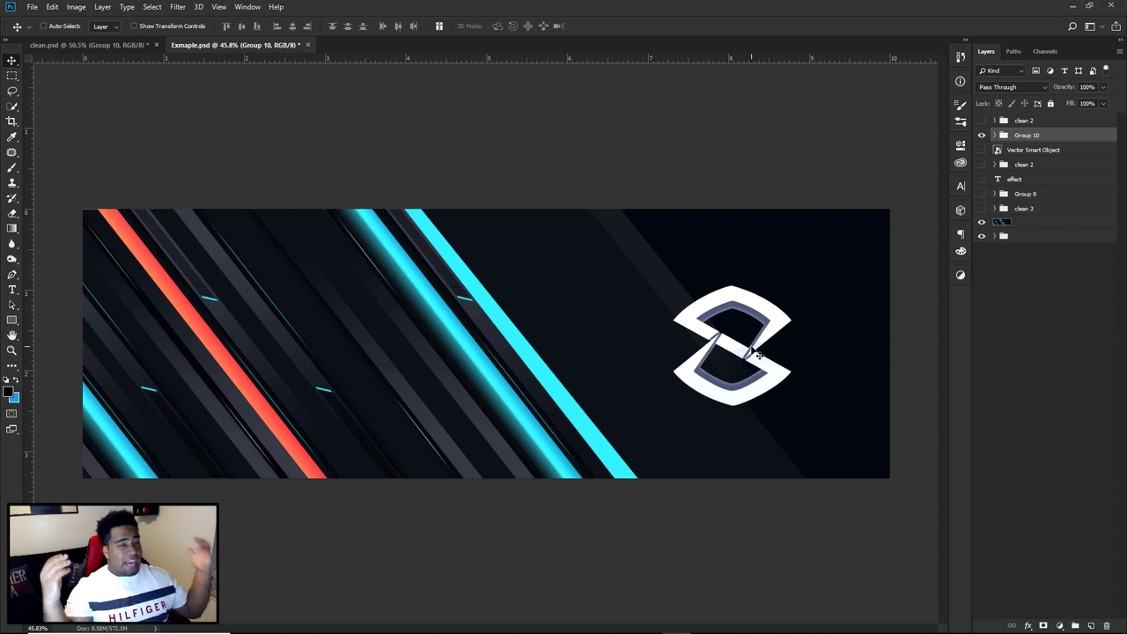